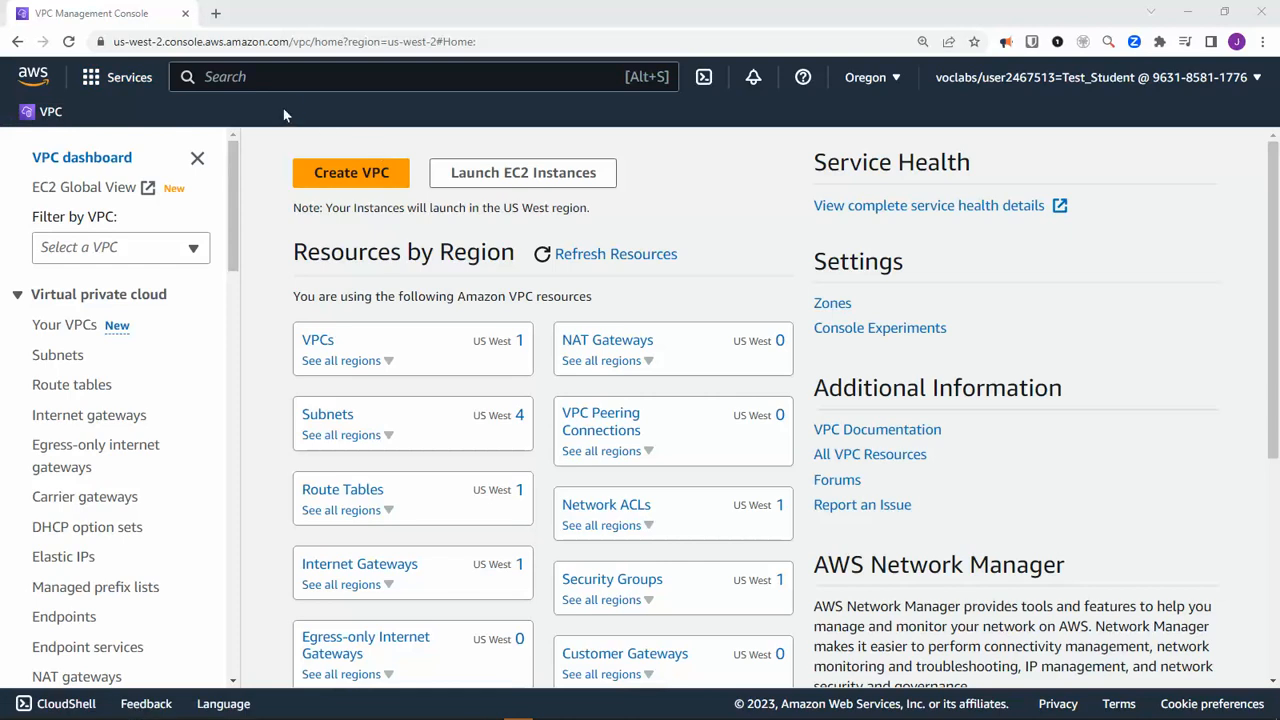
- Open the VPC service and start creating a new VPC with the VPC only option
left_click(282, 77)
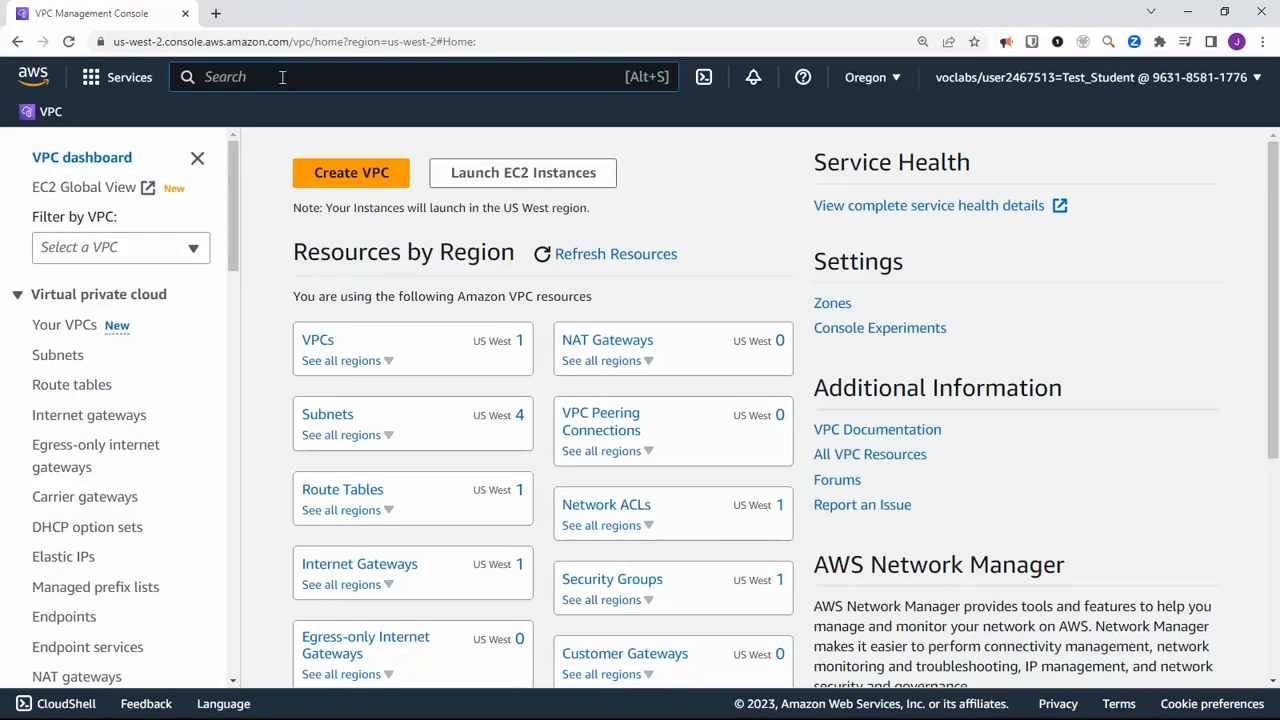
type("vpc")
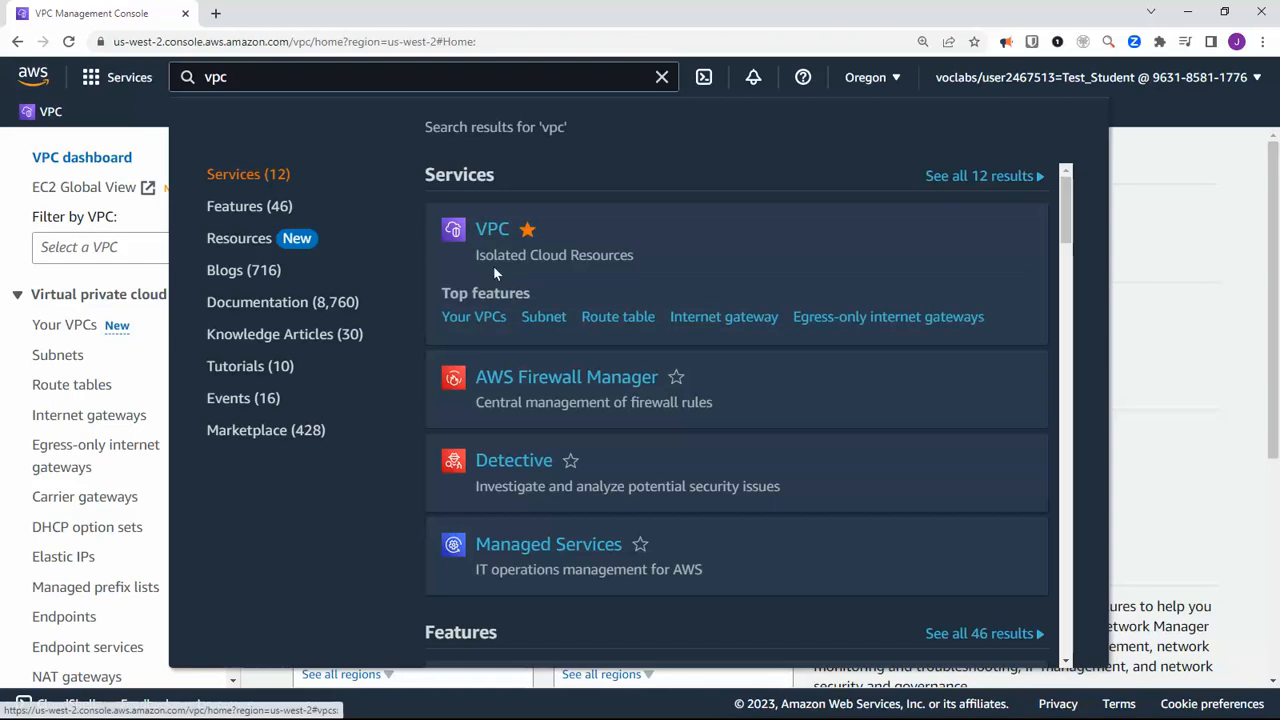
left_click(493, 233)
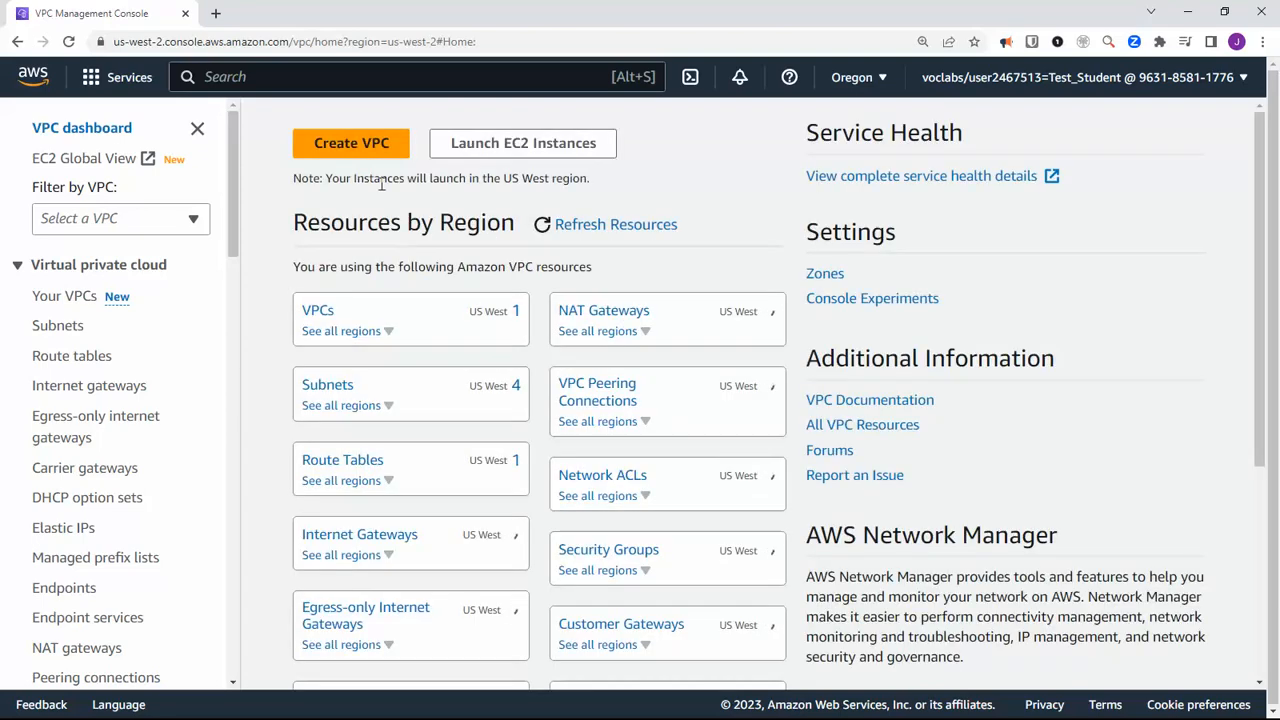
left_click(362, 152)
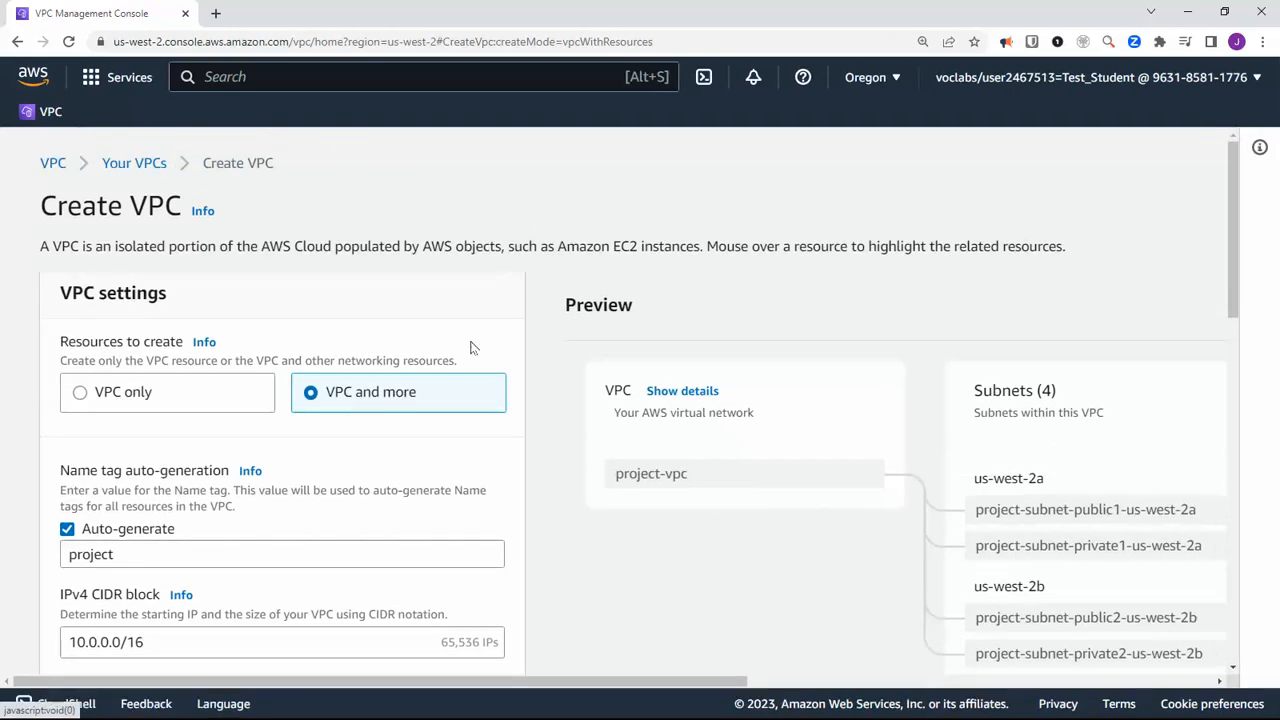
left_click(84, 398)
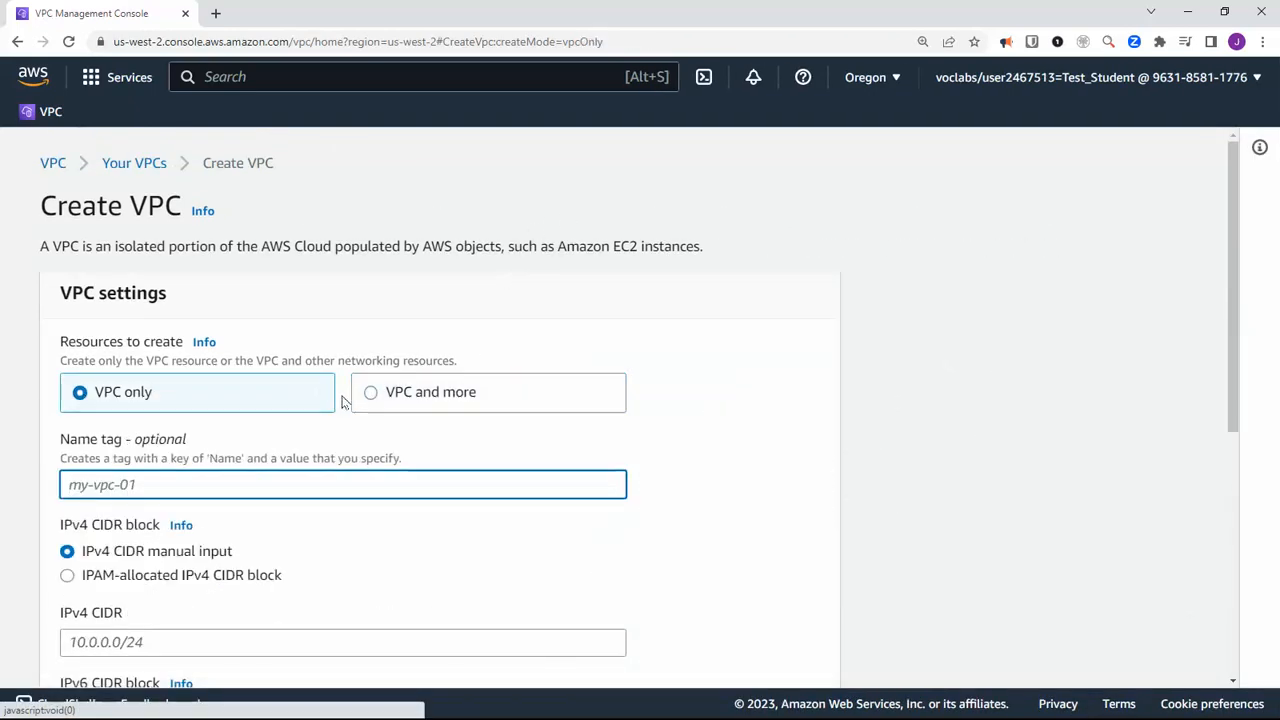
- Set the new VPC's name tag to my-vpc
scroll(337, 403, "down", 2)
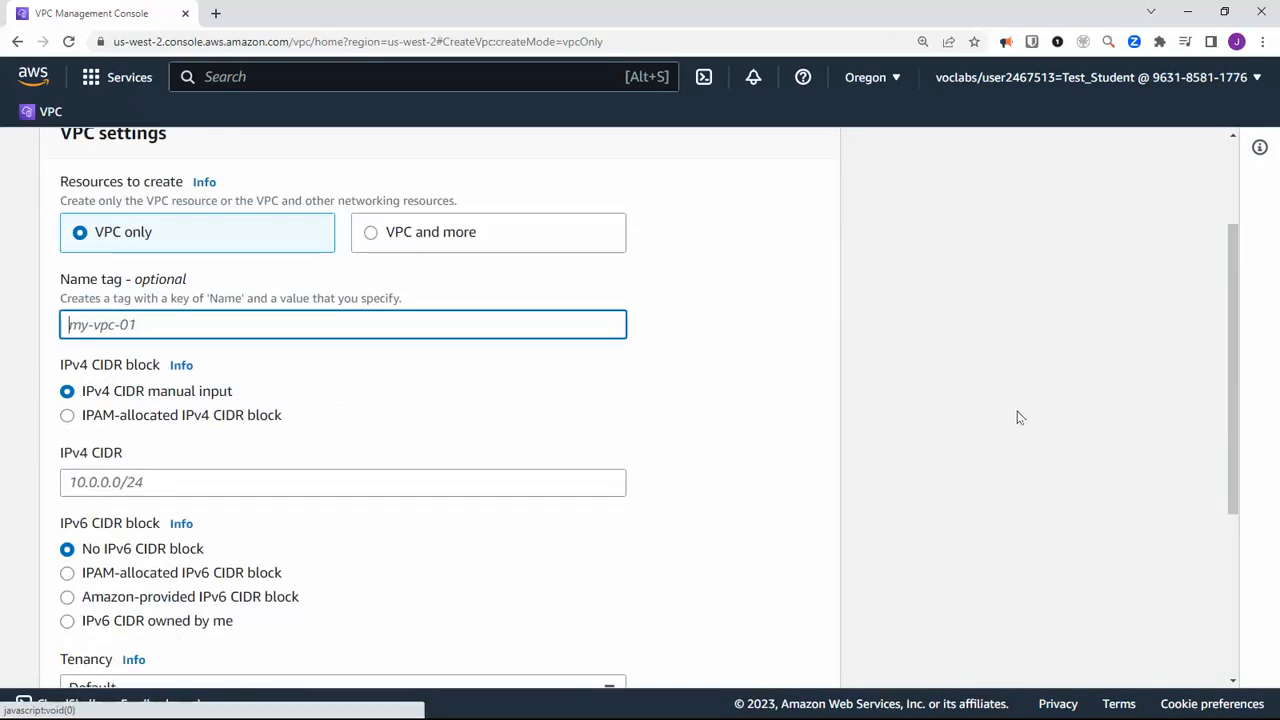
type("my")
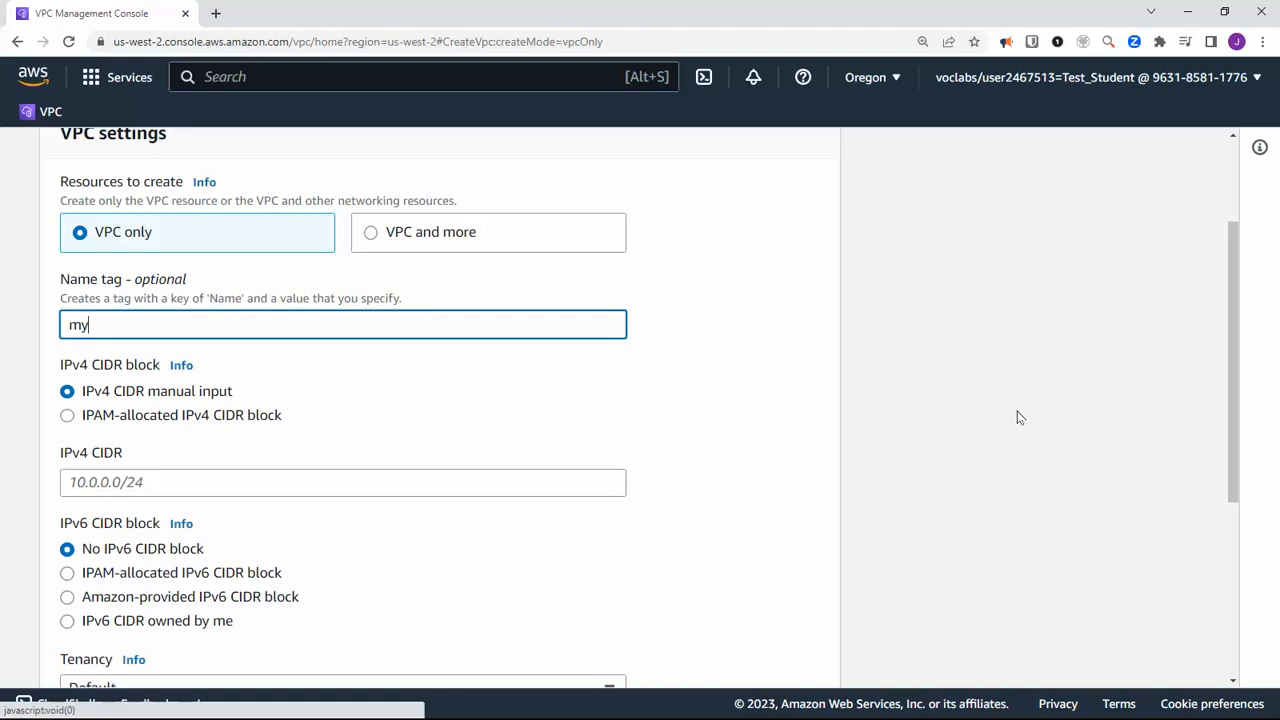
key("BackSpace")
key("BackSpace")
type("v")
key("BackSpace")
type("myv")
key("BackSpace")
type("-vpc")
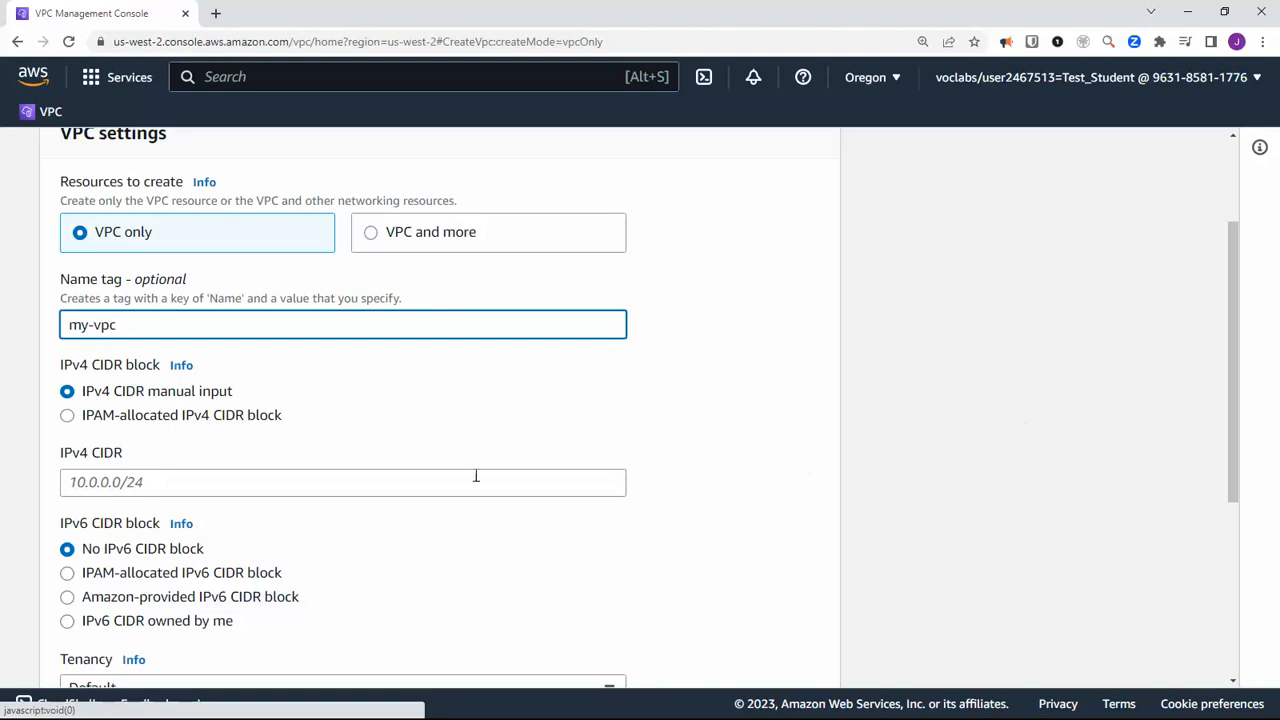
- Enter 172.16.0.0 as the VPC's IPv4 CIDR and try to create the VPC
scroll(476, 476, "down", 2)
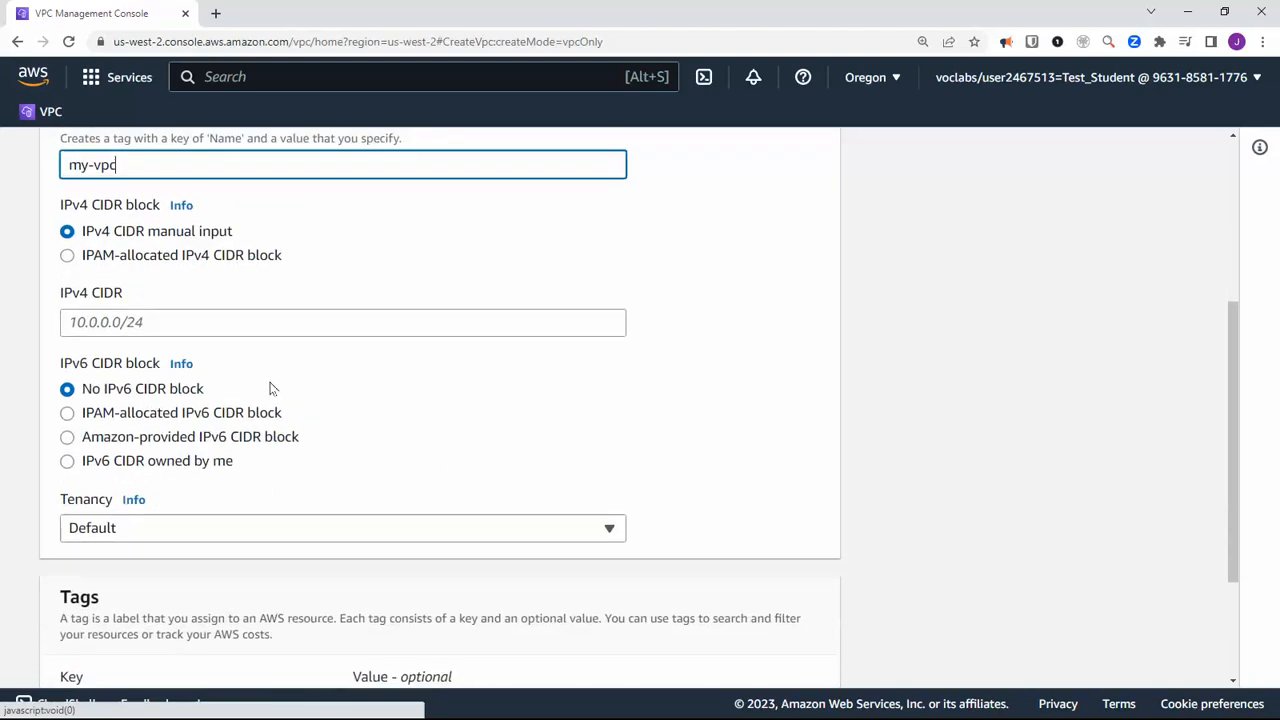
left_click(163, 315)
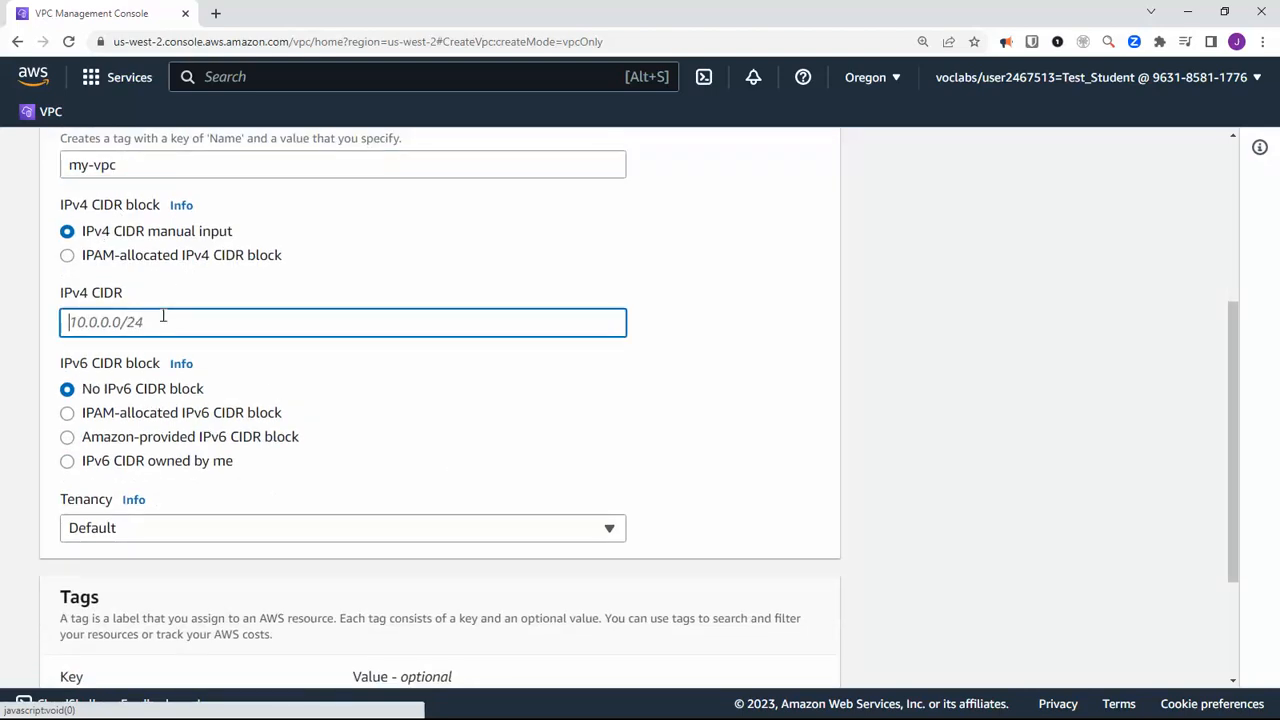
type("172.16.0.0")
scroll(250, 485, "down", 1)
scroll(382, 473, "down", 1)
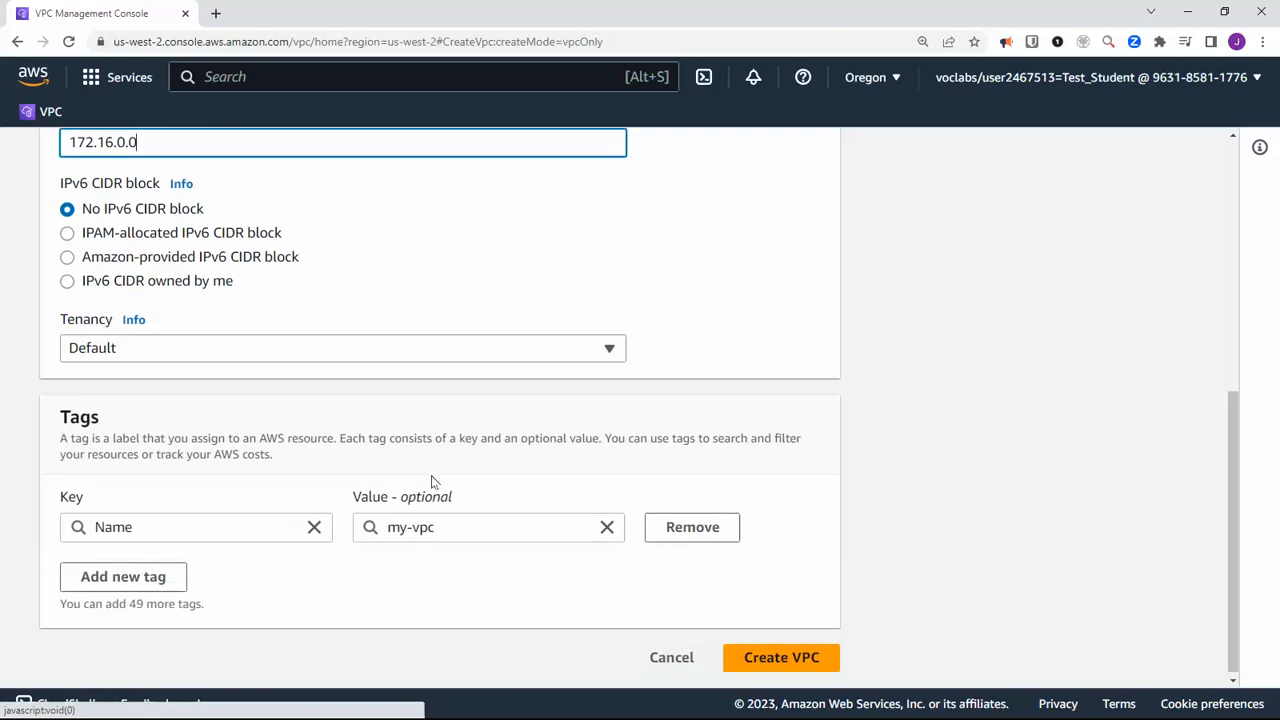
left_click(781, 655)
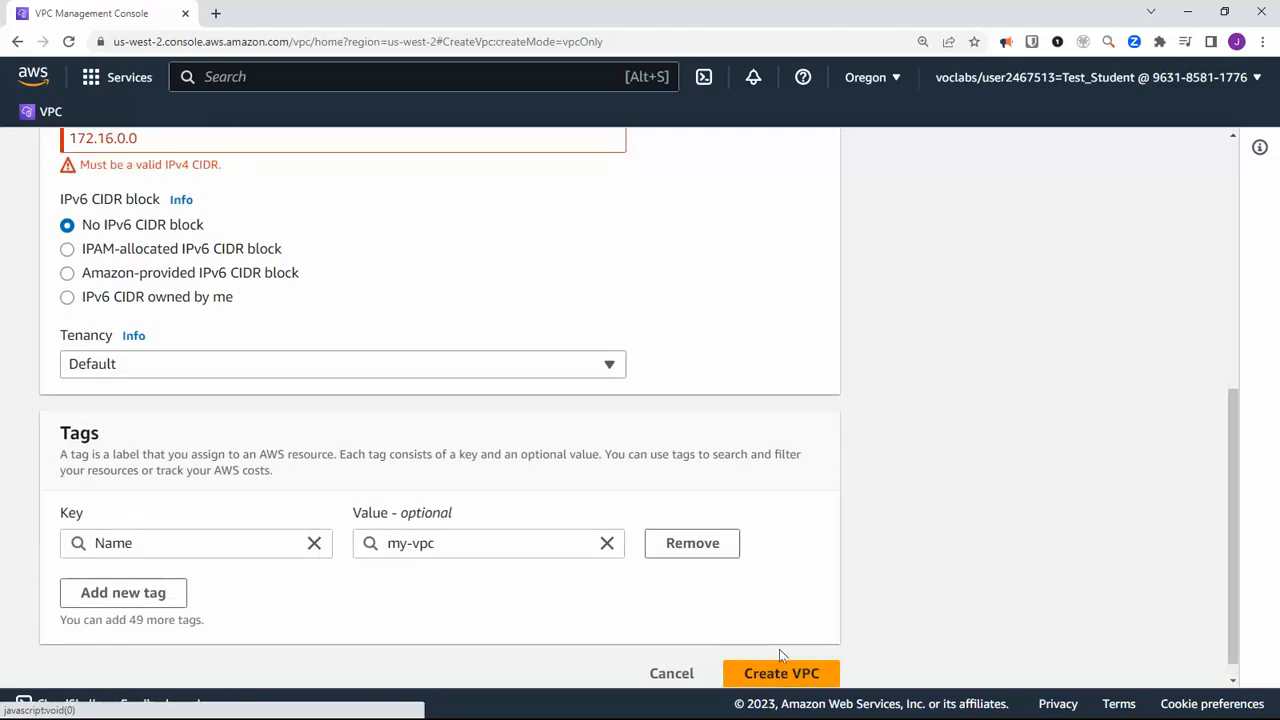
- Complete the IPv4 CIDR as 172.16.0.0/16 and create the VPC
scroll(842, 385, "up", 4)
left_click(157, 549)
type("/16")
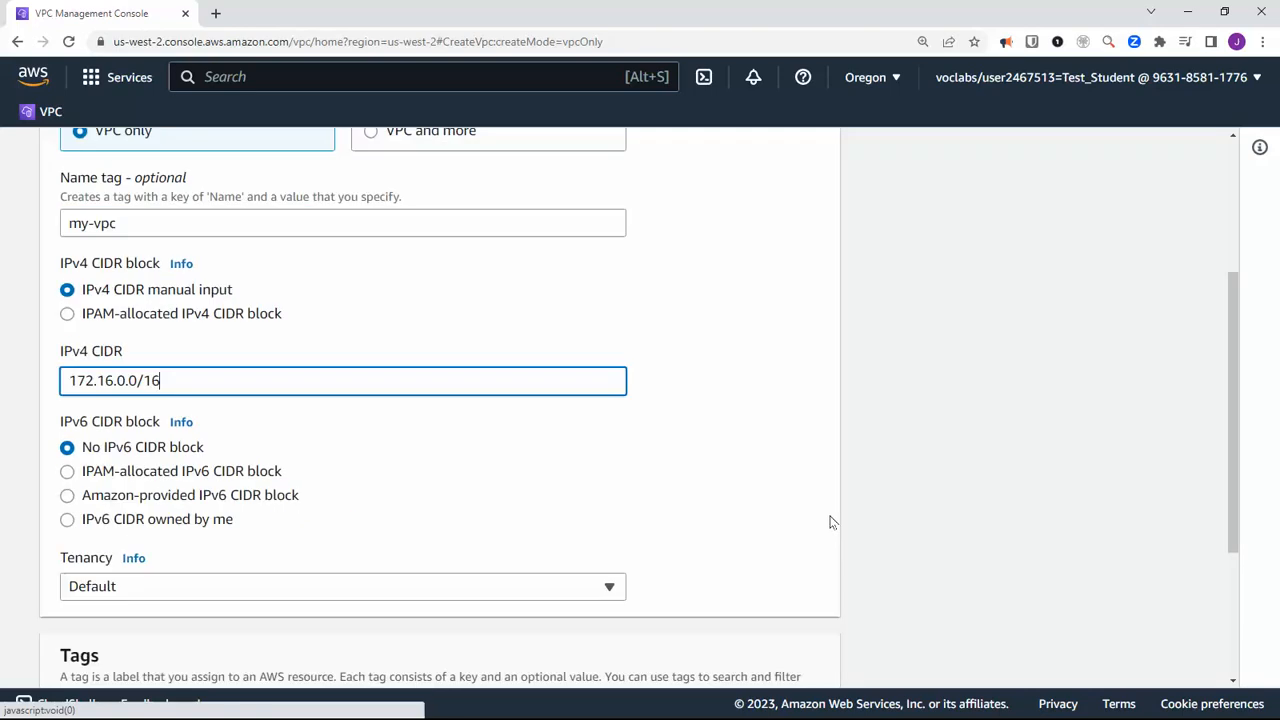
scroll(829, 520, "down", 2)
scroll(657, 463, "down", 2)
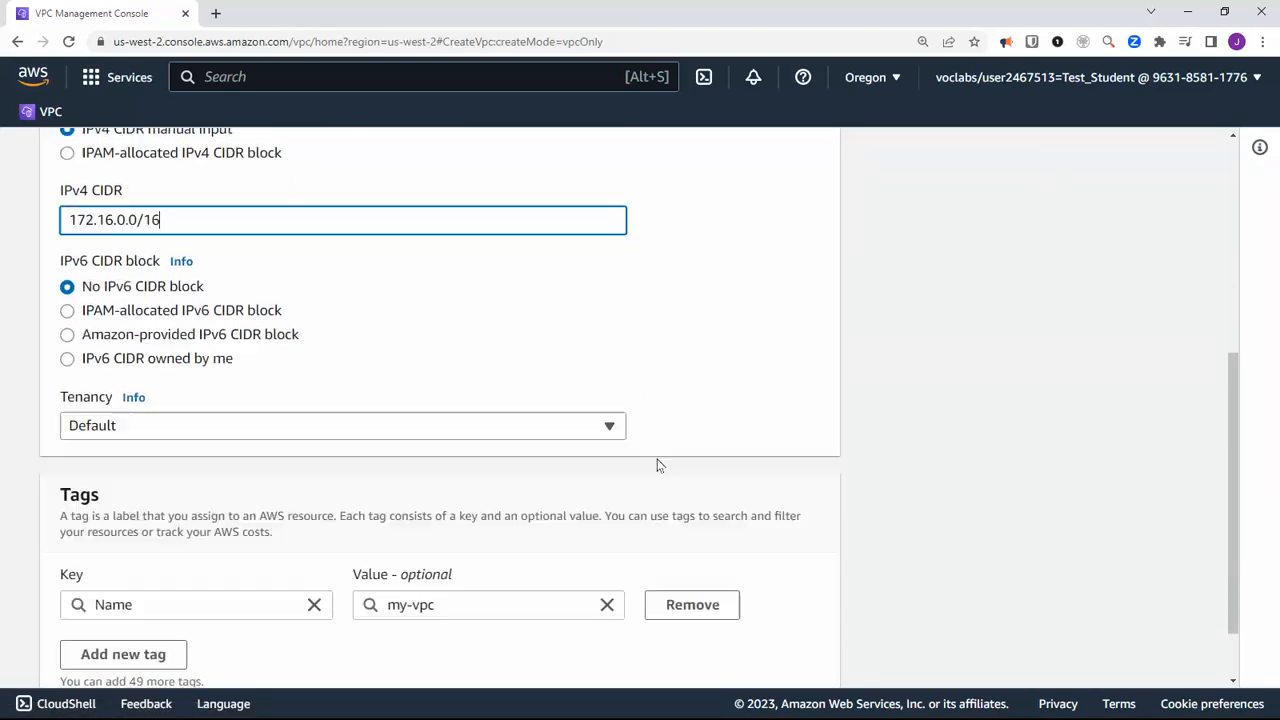
scroll(706, 480, "down", 1)
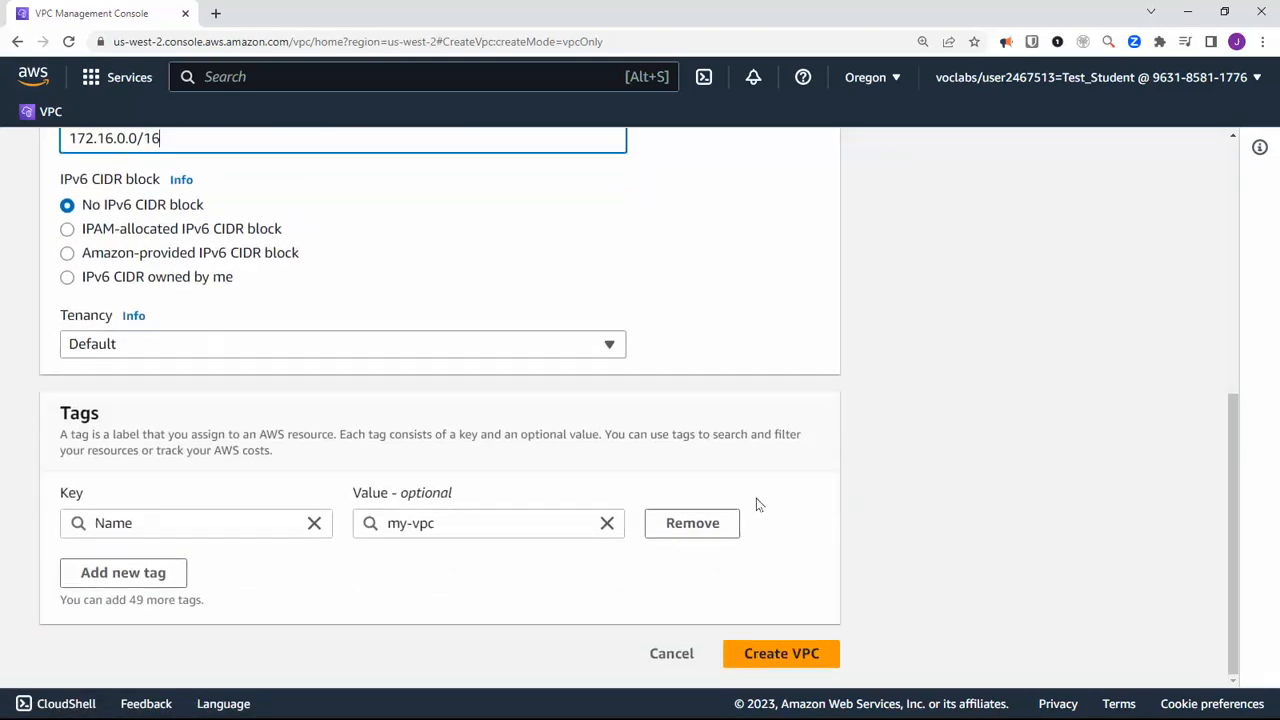
left_click(800, 650)
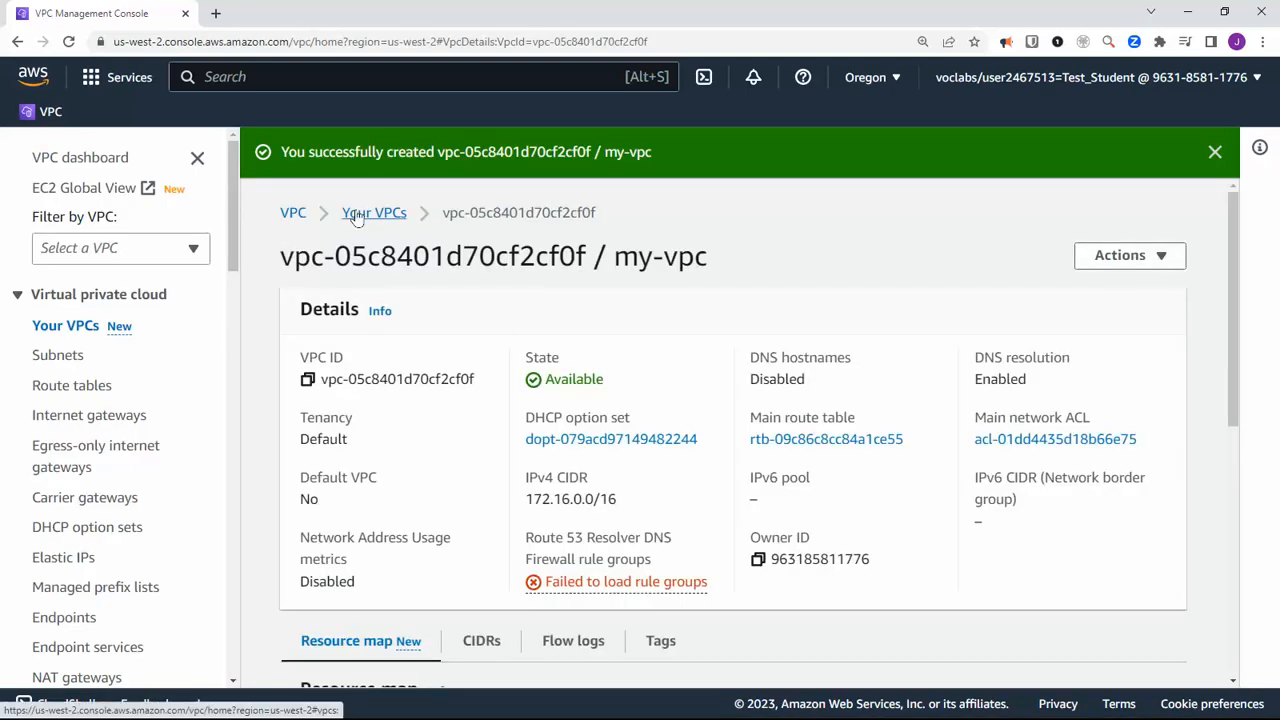
- Create an internet gateway with the name tag my-igw
left_click(50, 356)
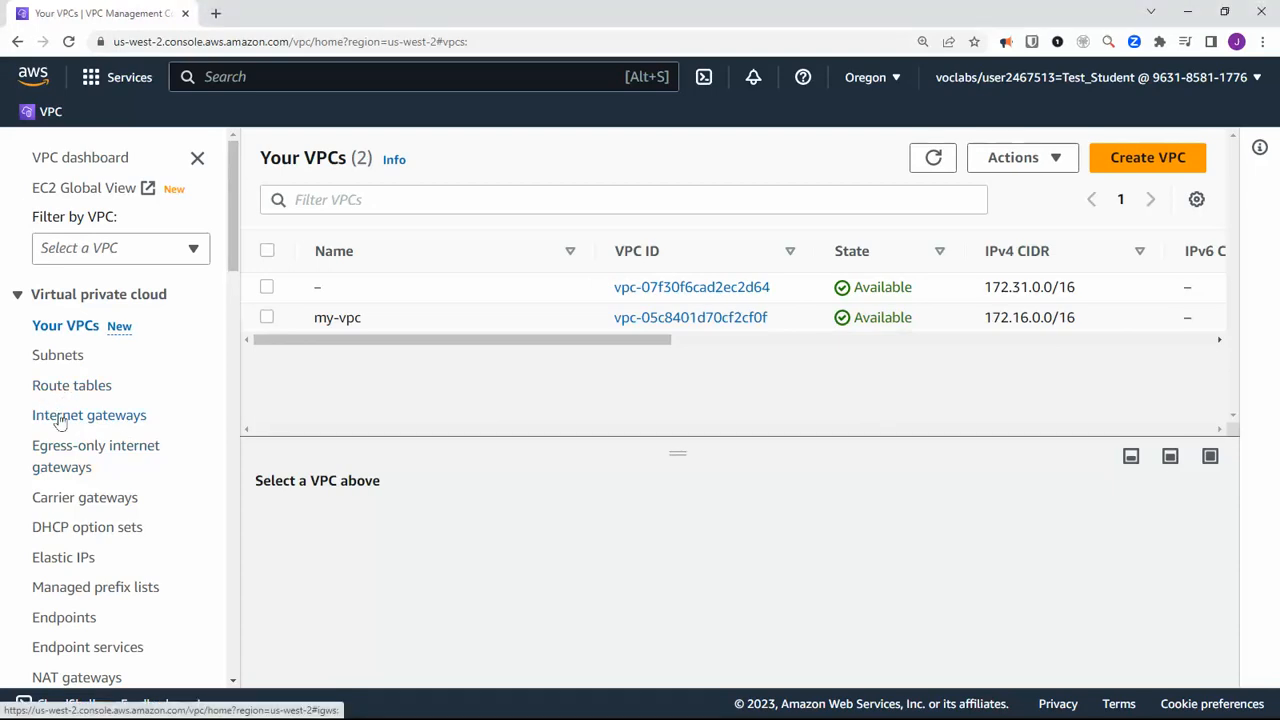
left_click(58, 418)
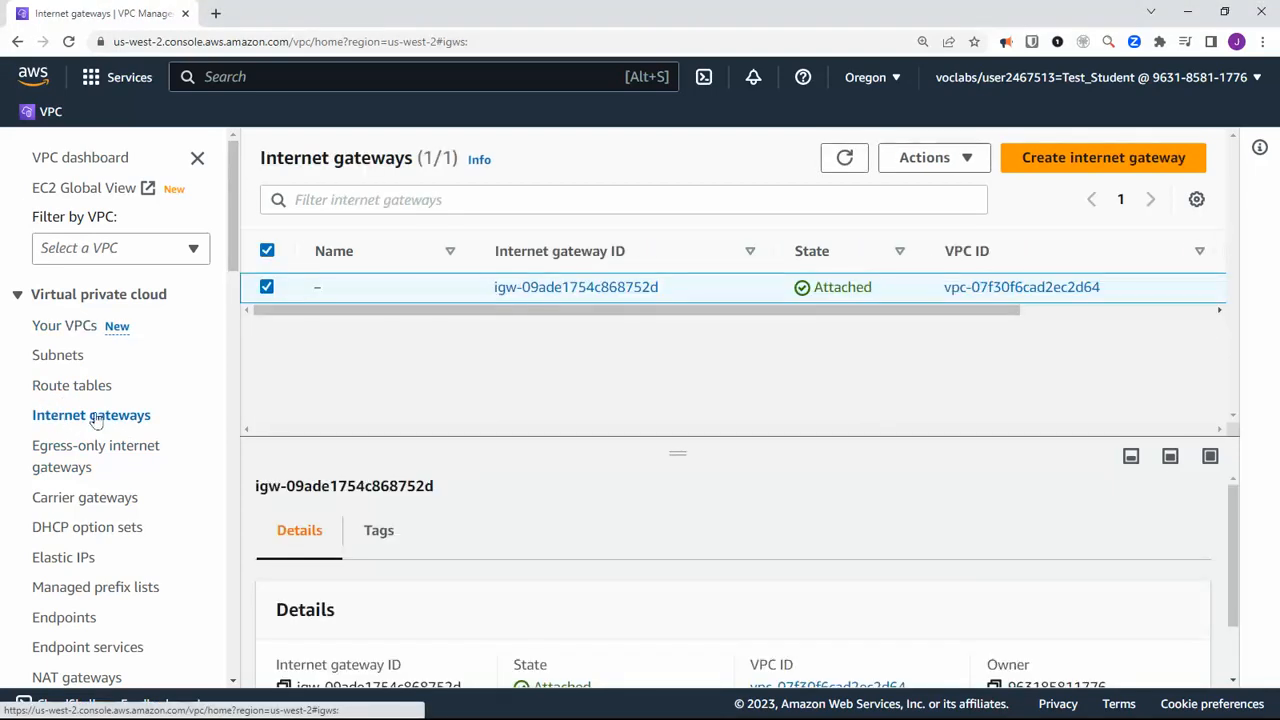
left_click(1050, 165)
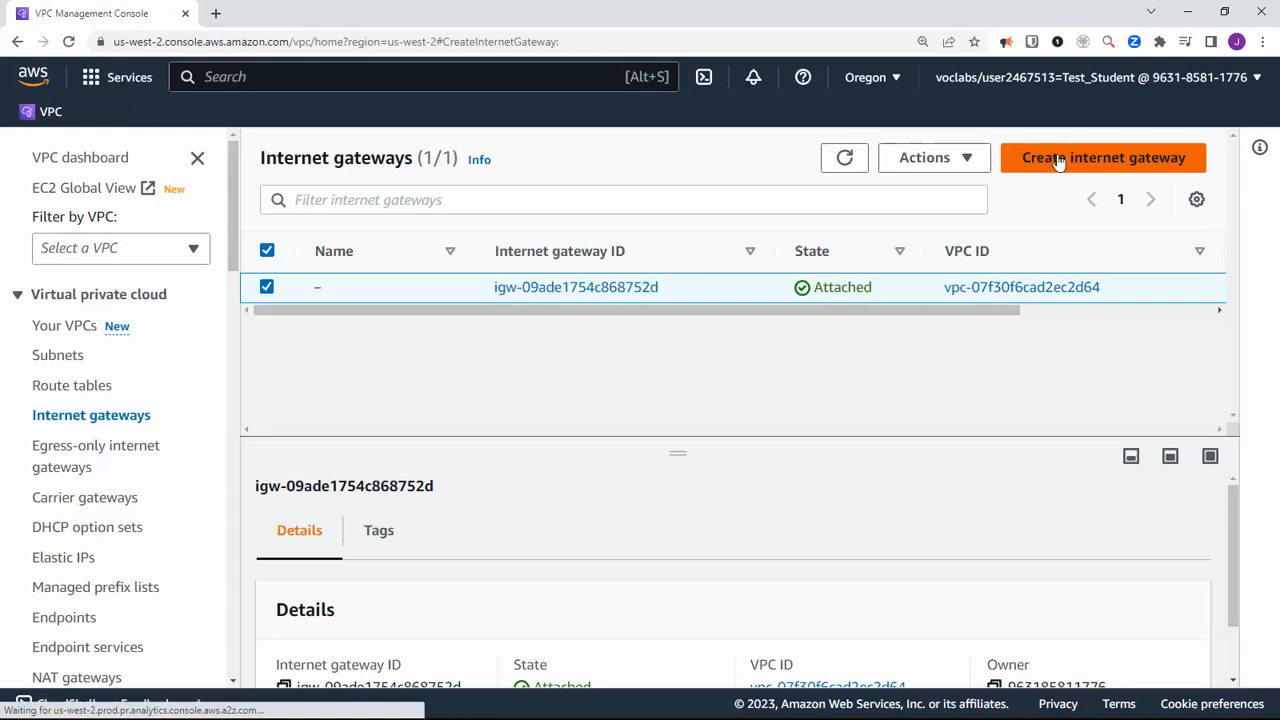
left_click(497, 433)
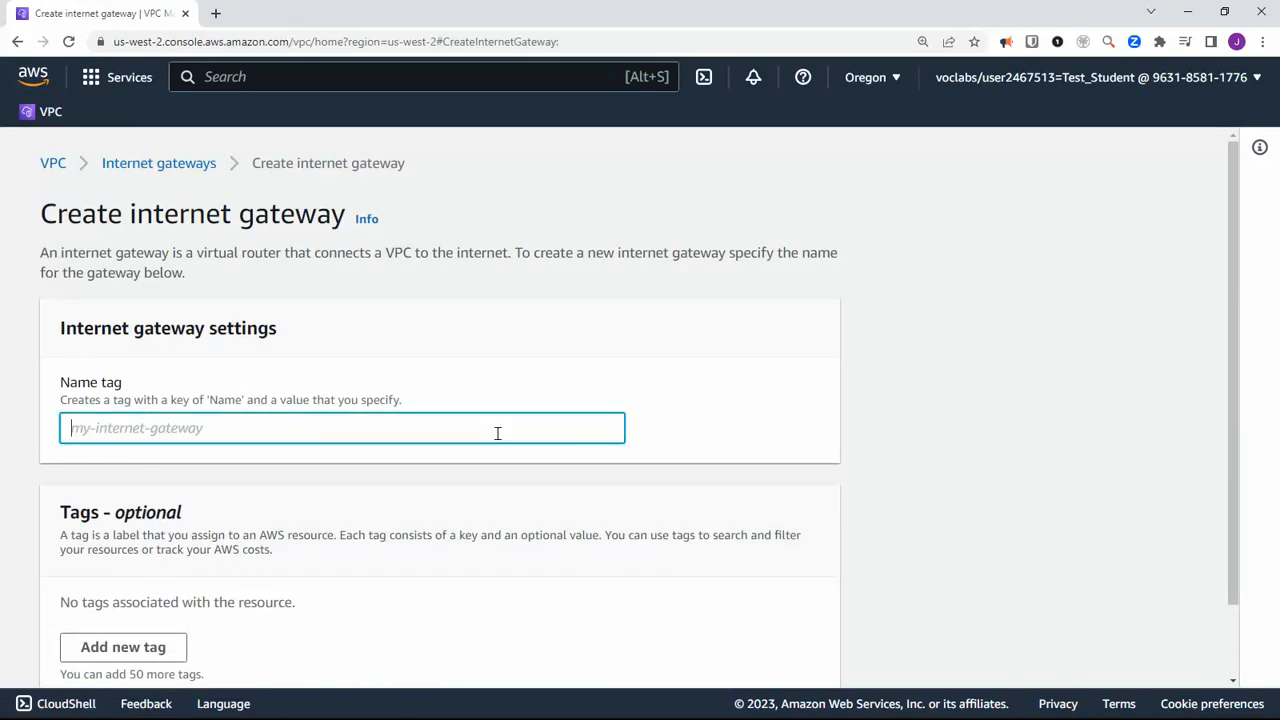
type("my")
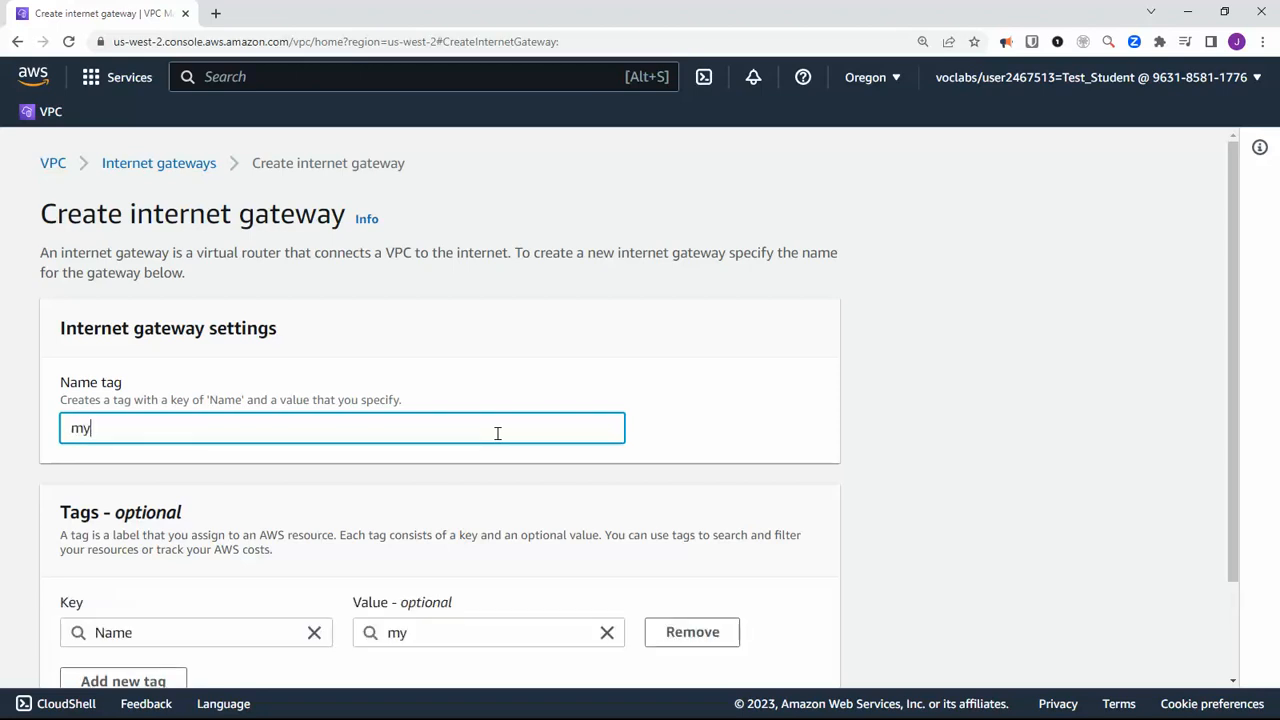
type("-igw")
scroll(497, 433, "down", 2)
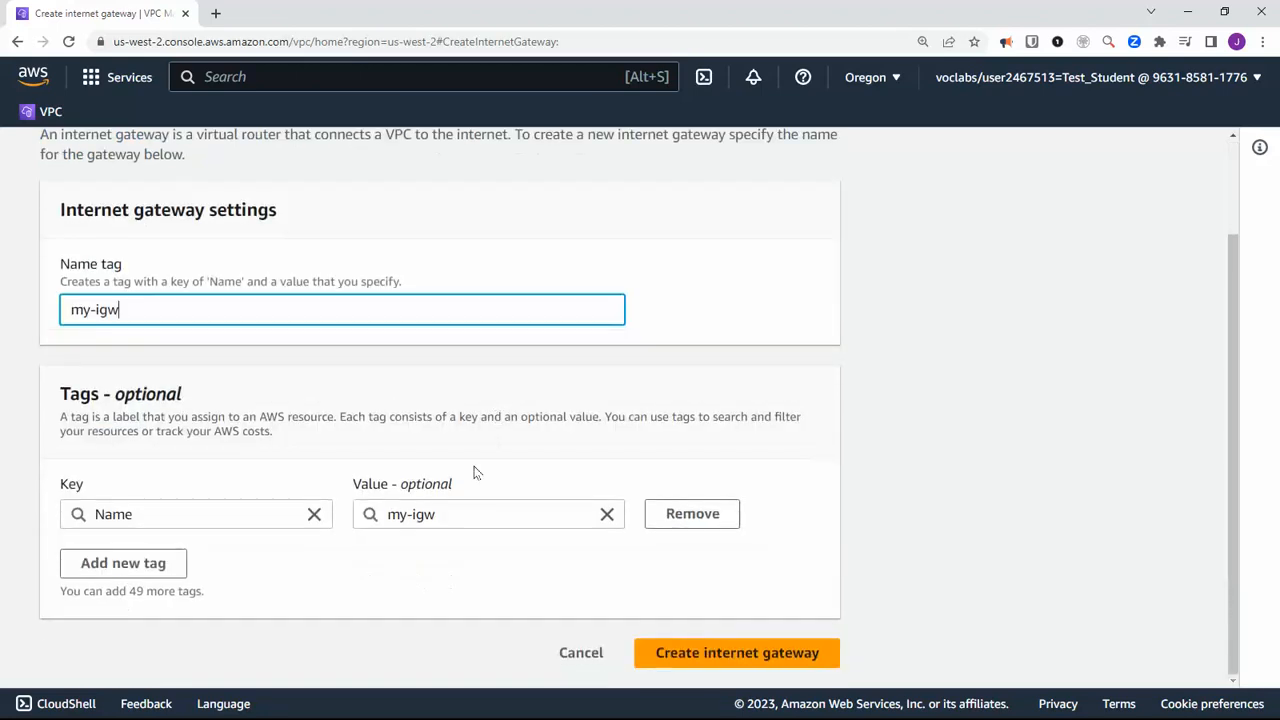
left_click(702, 652)
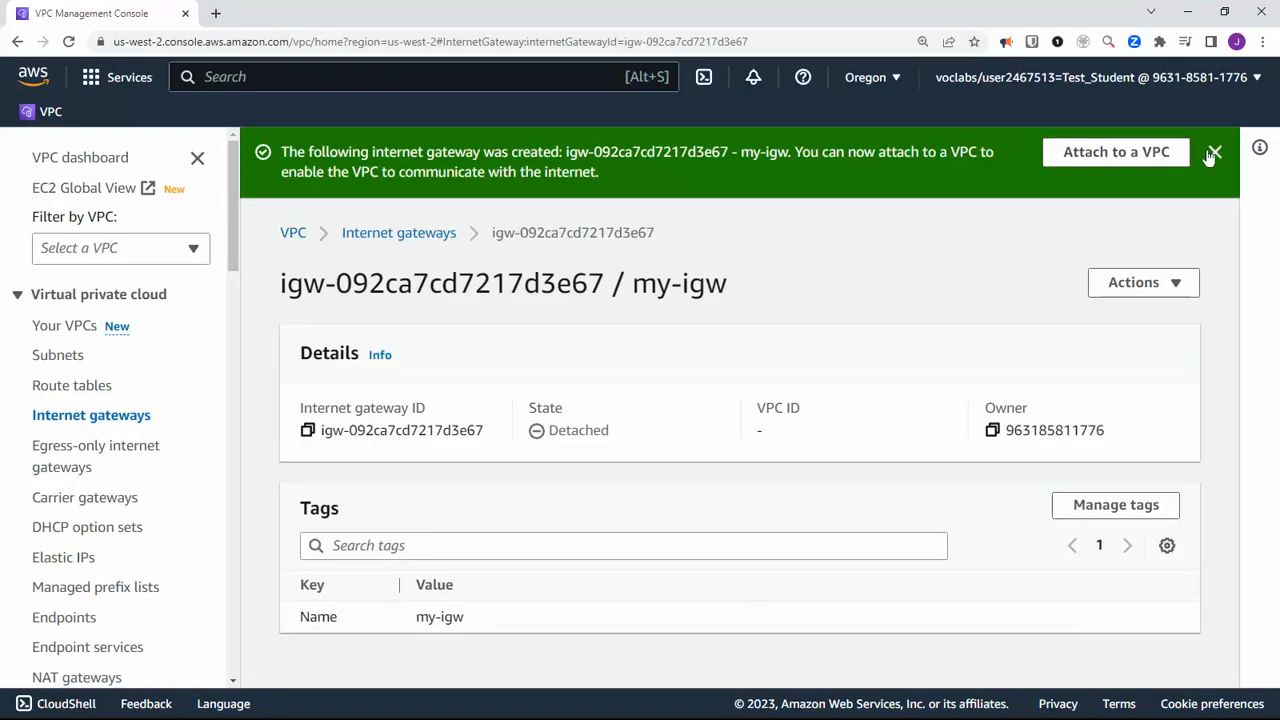
- Attach the my-igw internet gateway to the VPC my-vpc
left_click(1102, 155)
left_click(207, 386)
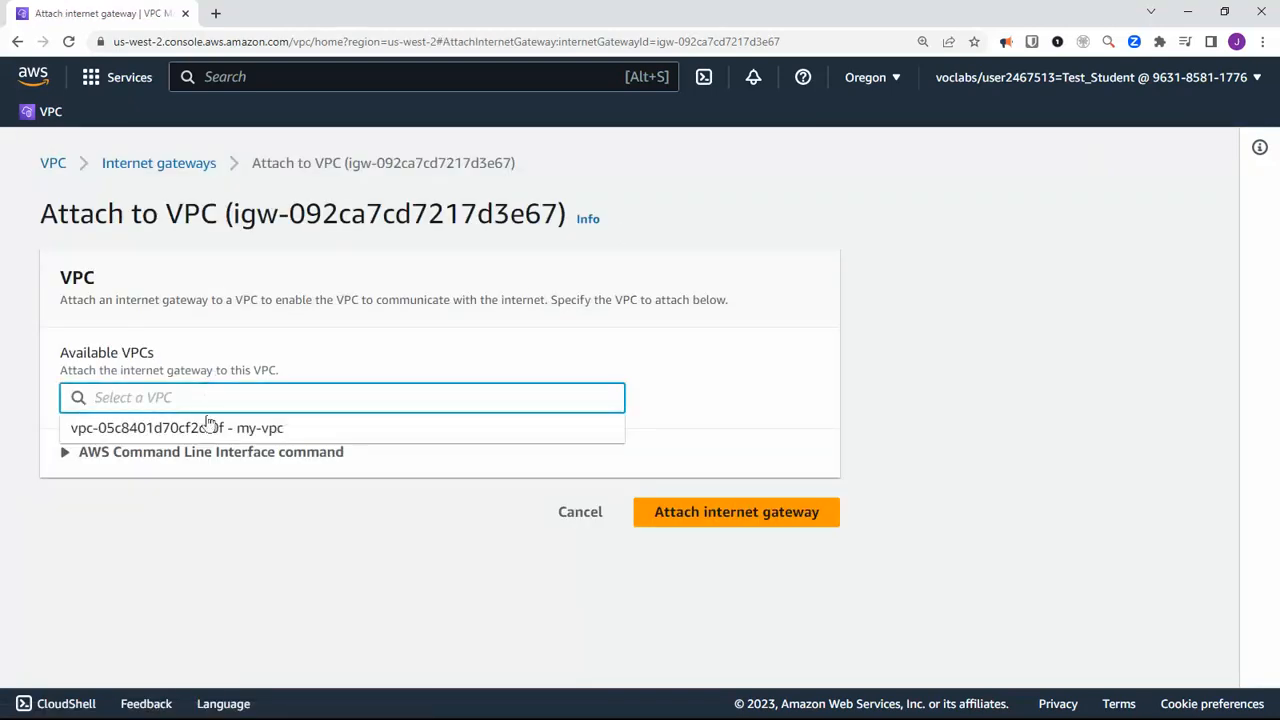
left_click(214, 429)
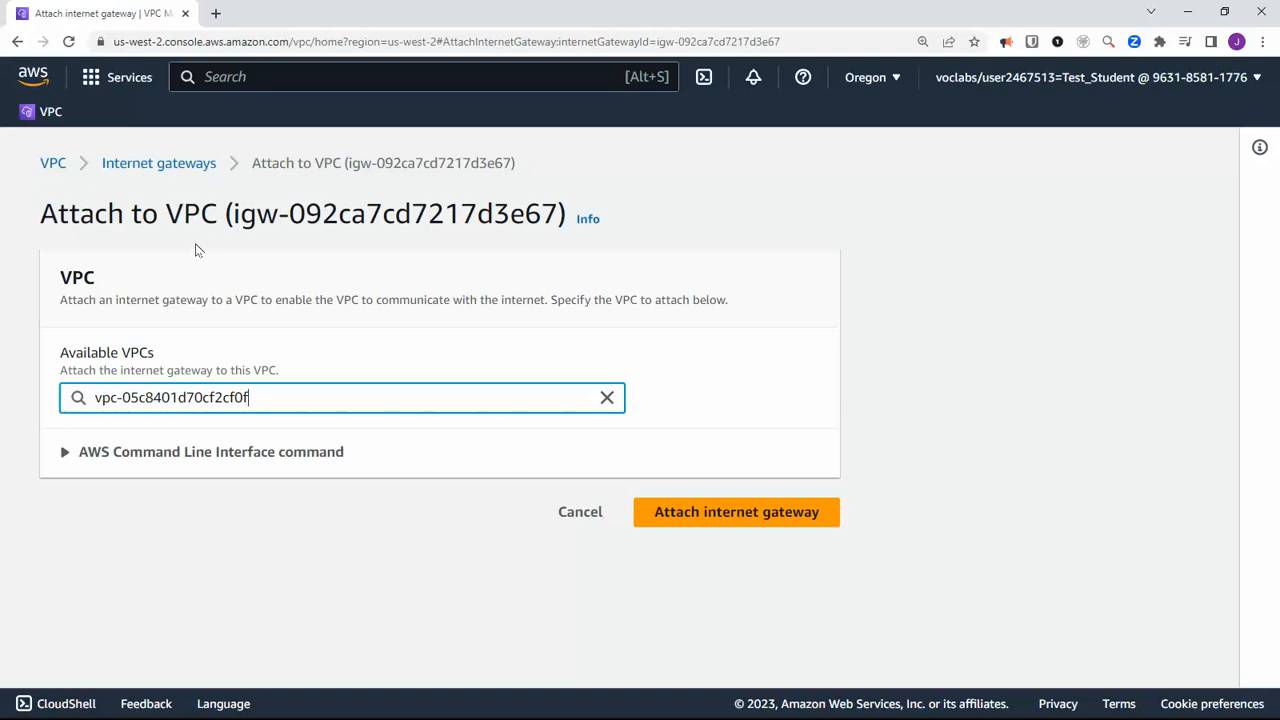
left_click(690, 511)
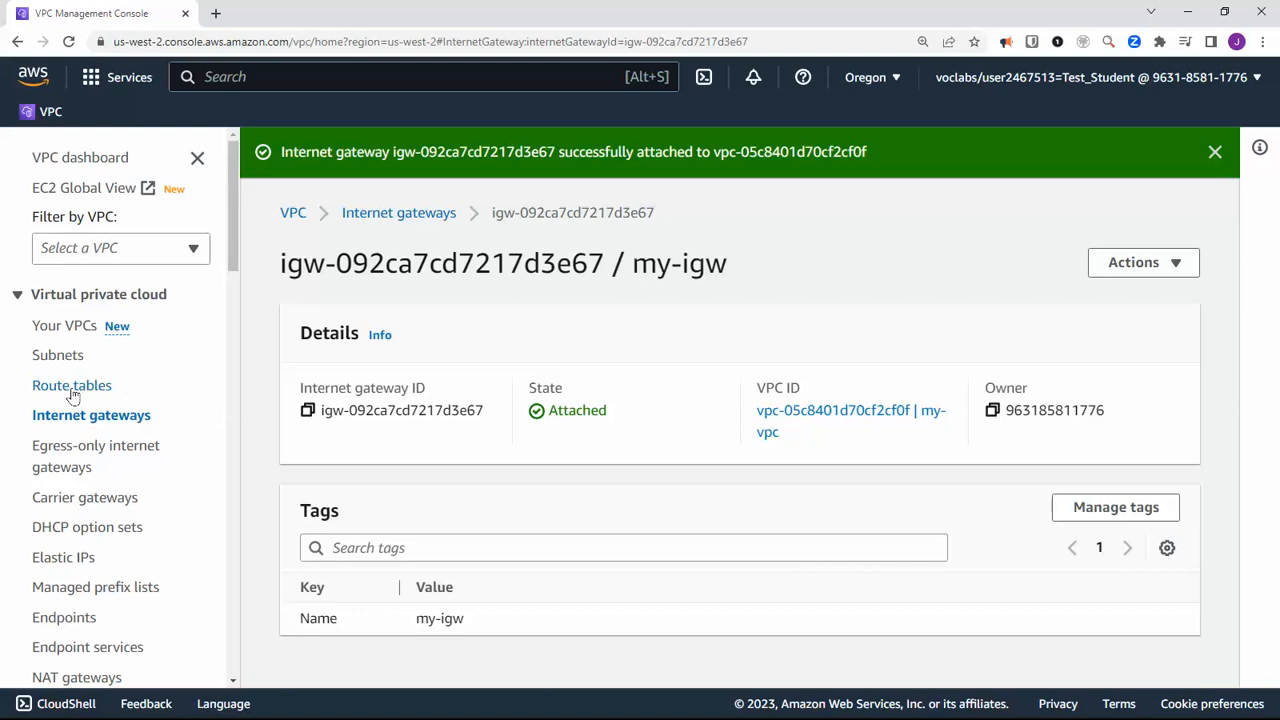
- Start creating a new subnet and choose my-vpc as its VPC
left_click(62, 358)
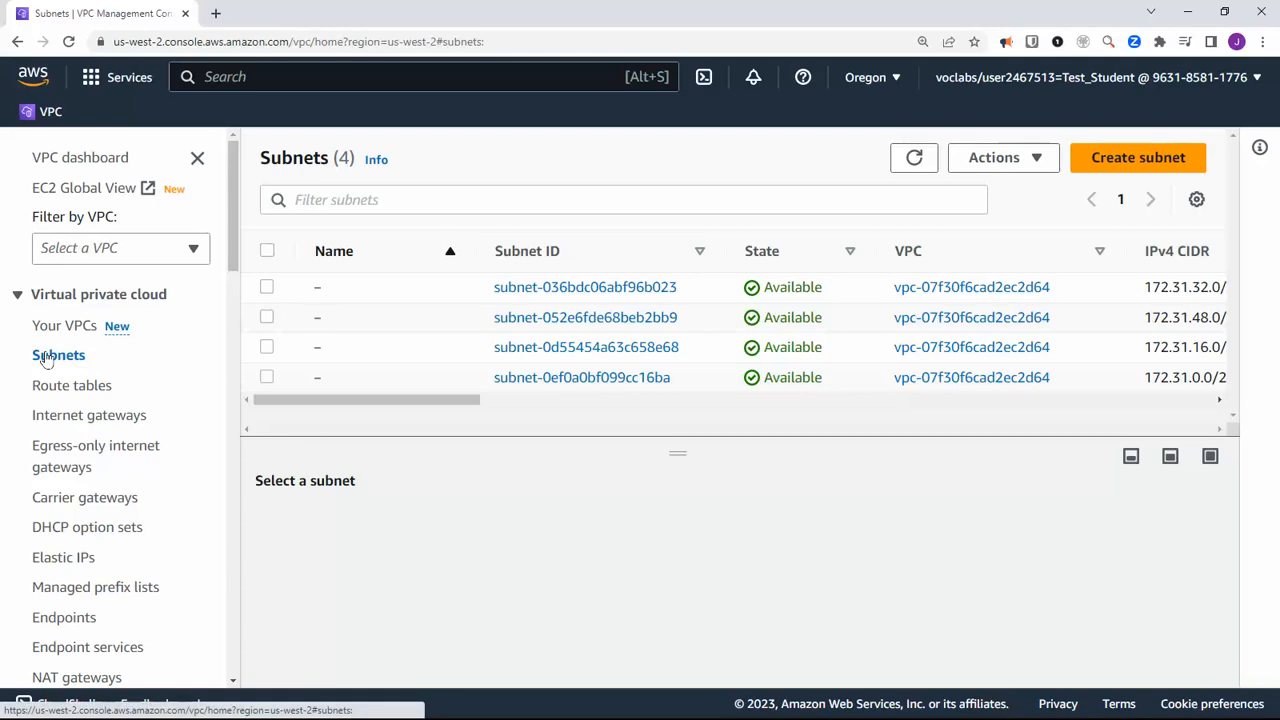
left_click(1128, 160)
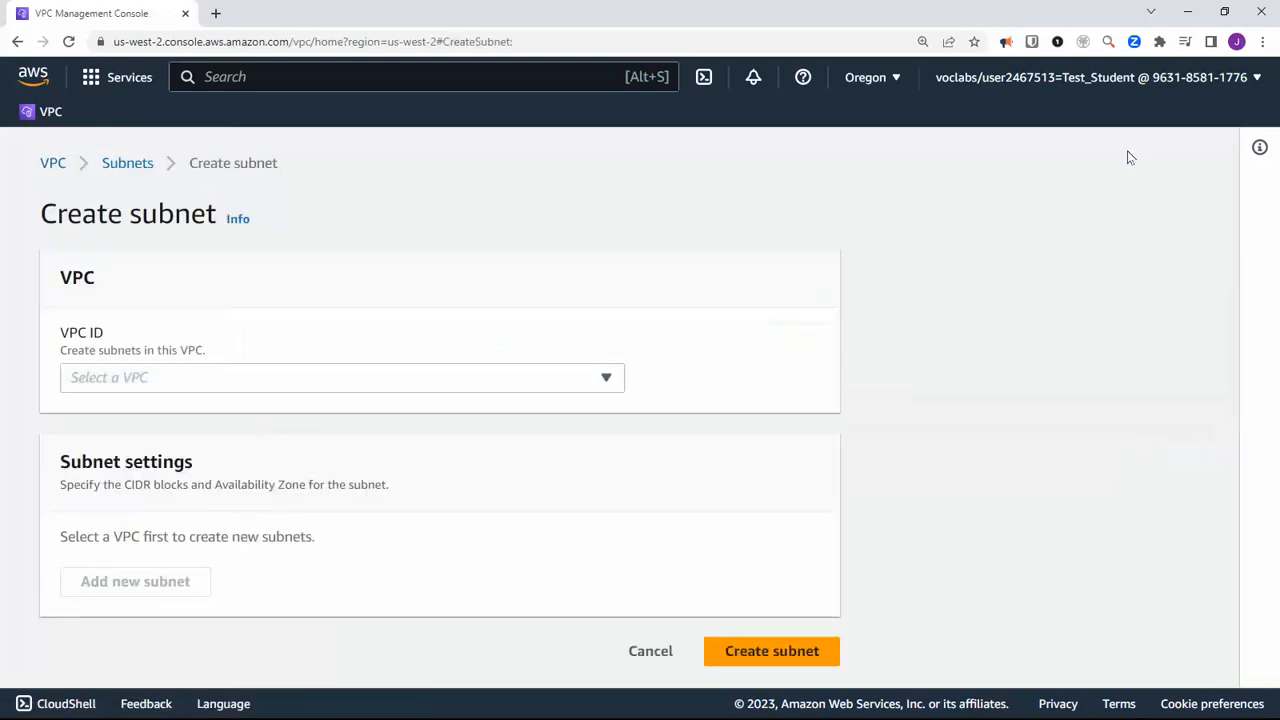
left_click(157, 382)
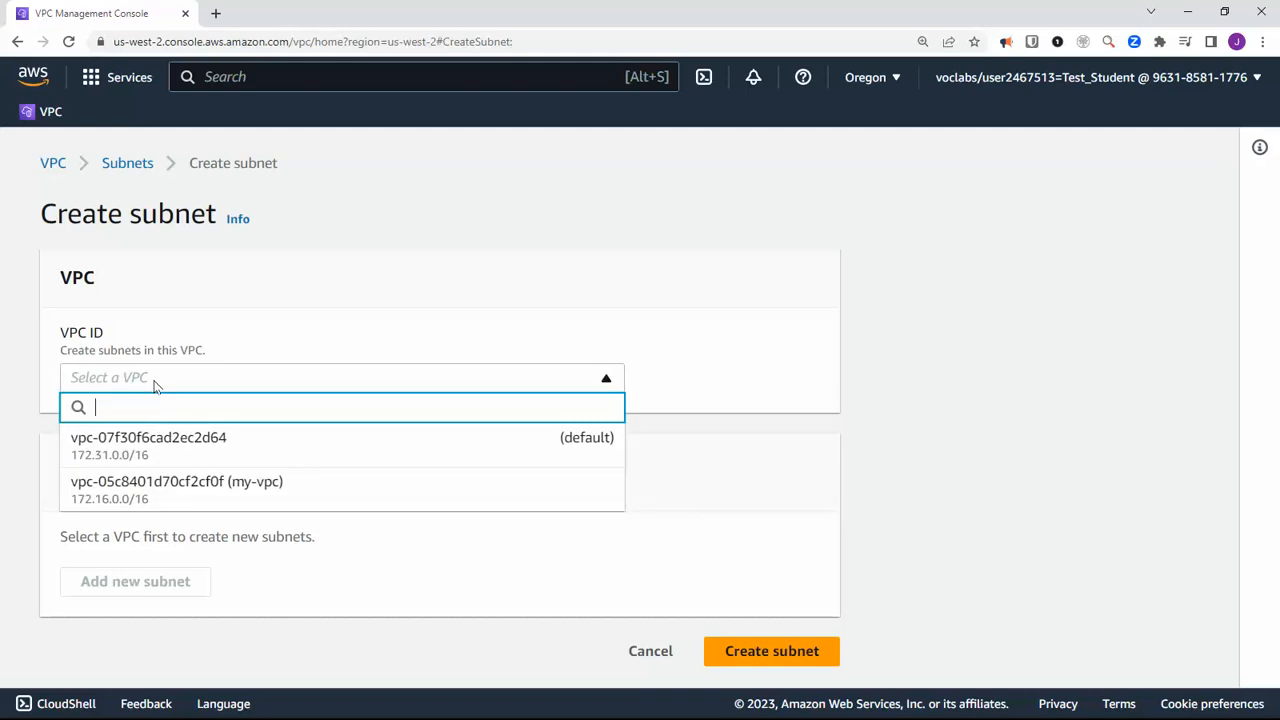
left_click(174, 487)
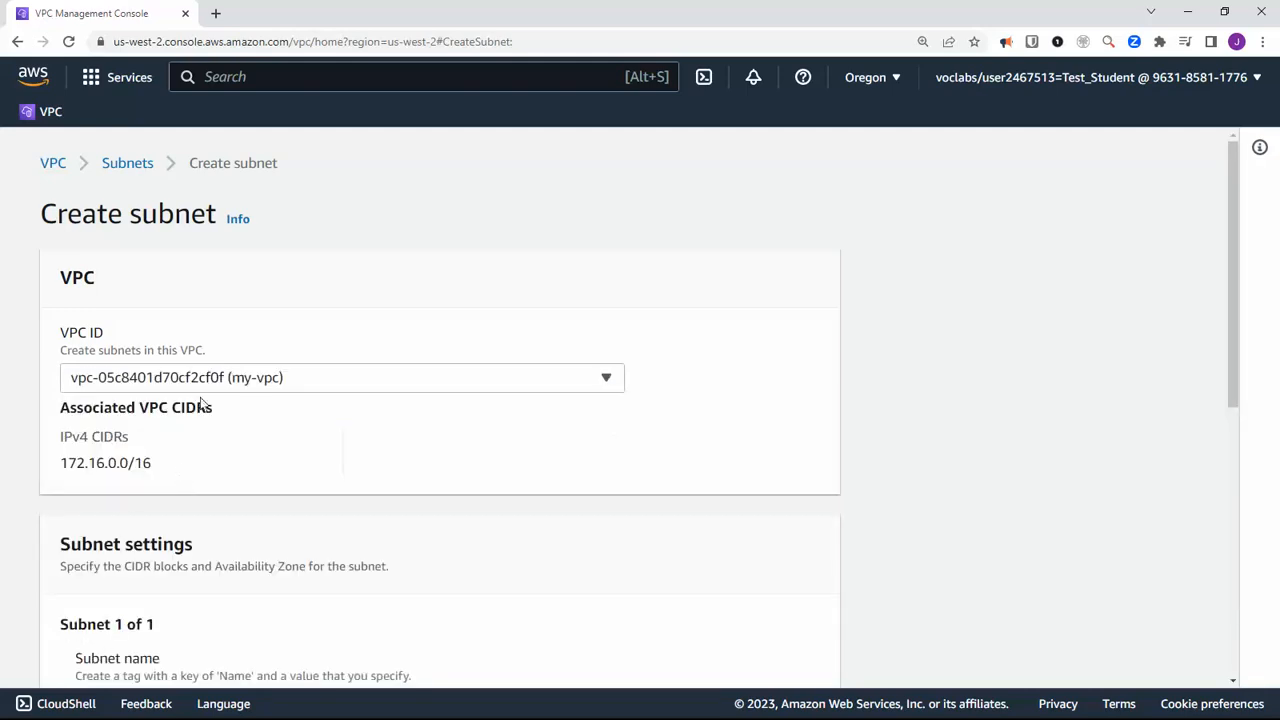
- Name the new subnet my-public-subnet
scroll(415, 435, "down", 3)
scroll(415, 428, "down", 3)
left_click(157, 302)
type("my-priv")
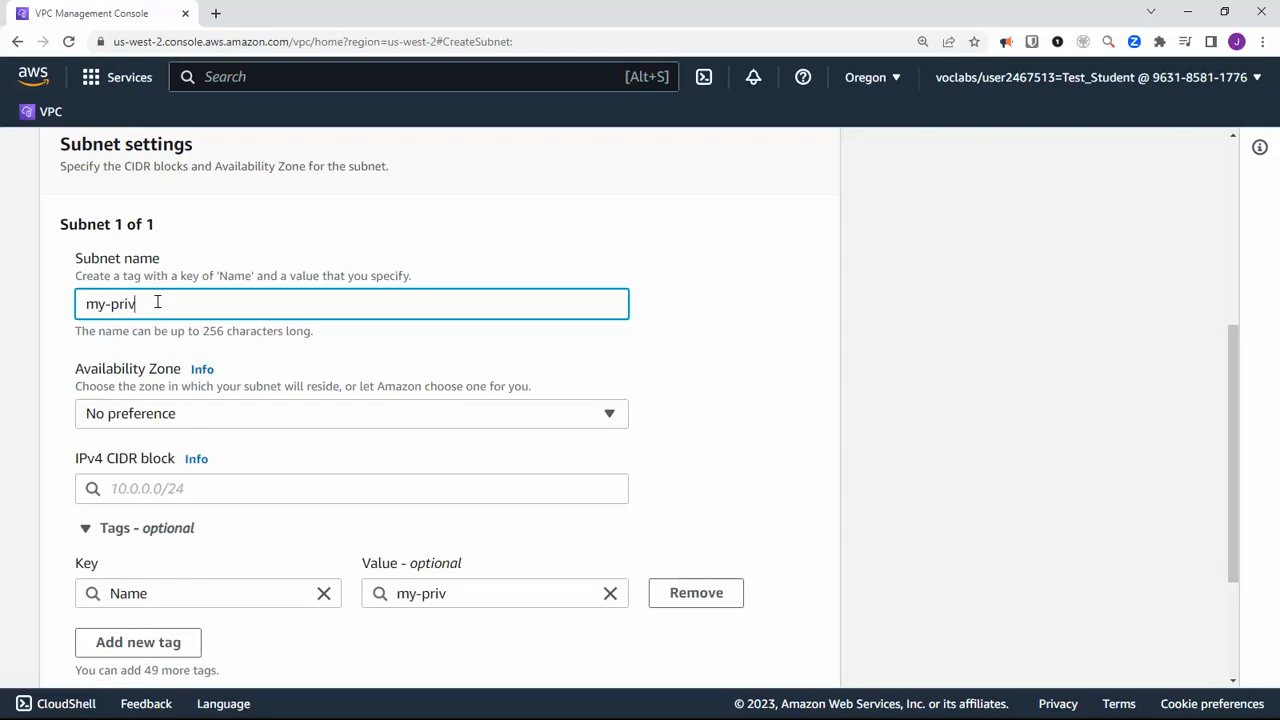
key("BackSpace")
type("public-subnet")
- Set the public subnet's availability zone to US West (Oregon) / us-west-2b and its IPv4 CIDR block to 172.16.1.0/24
left_click(231, 414)
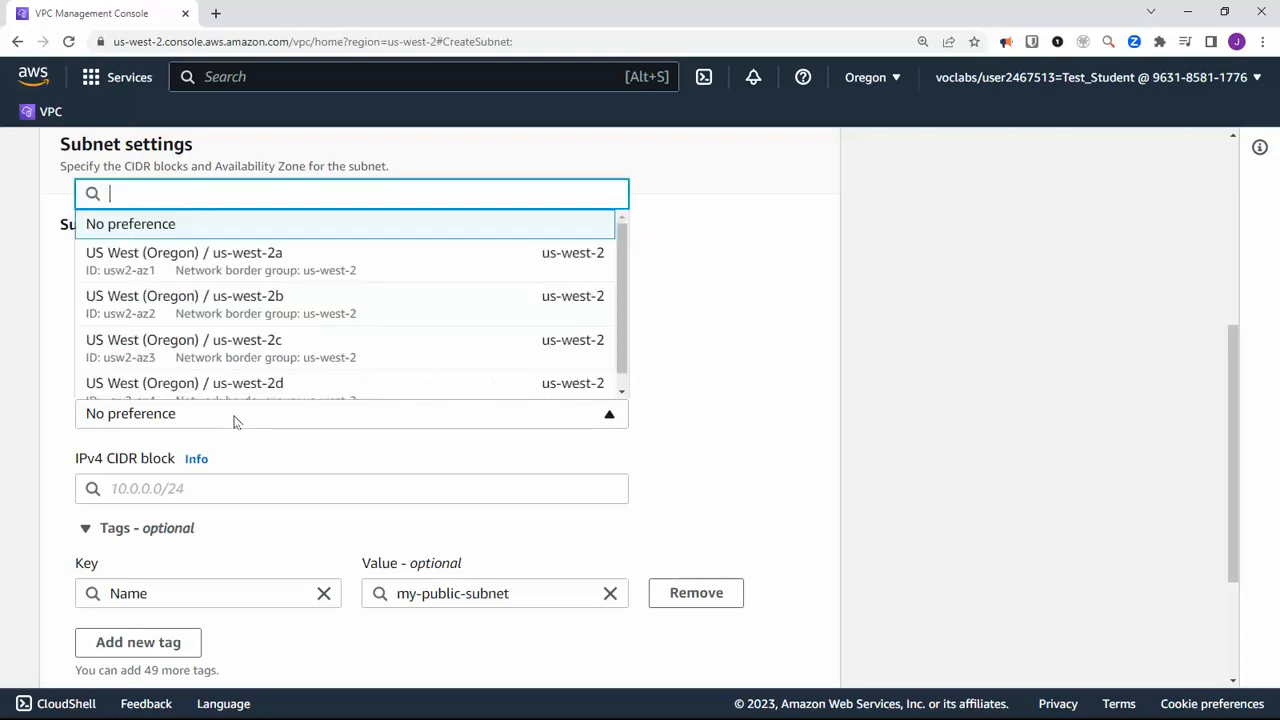
left_click(240, 303)
left_click(218, 484)
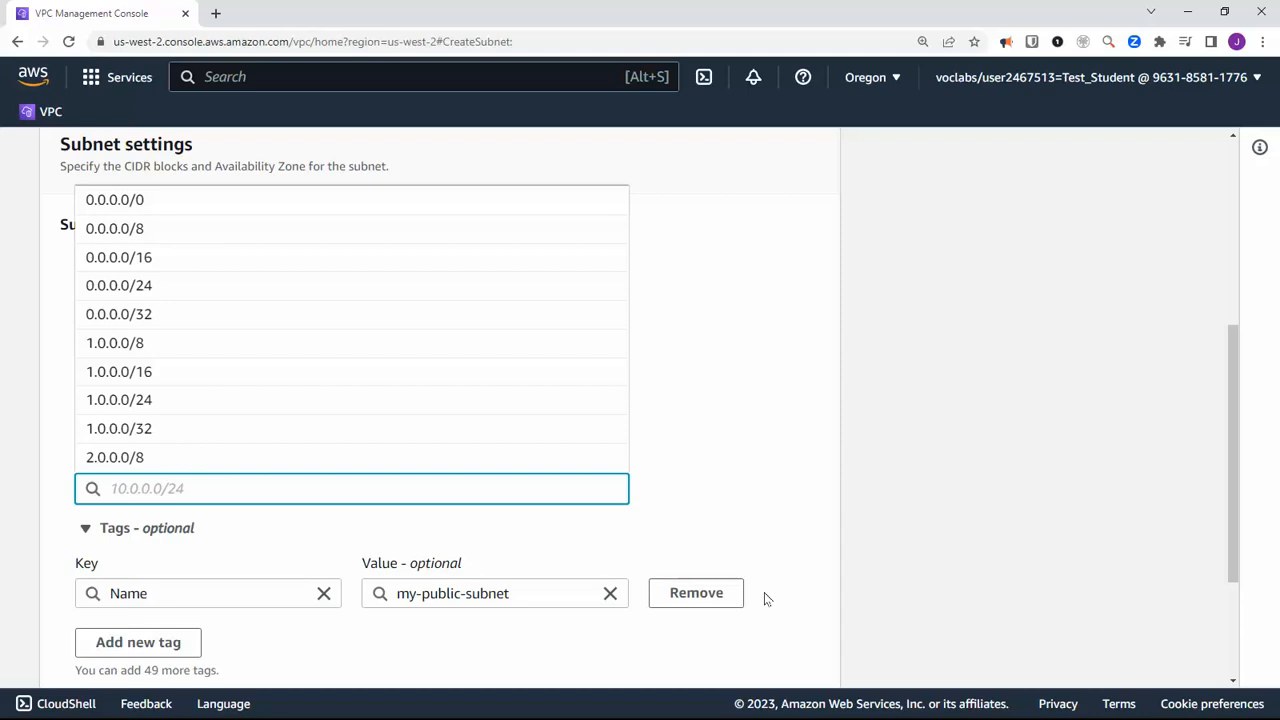
type("172")
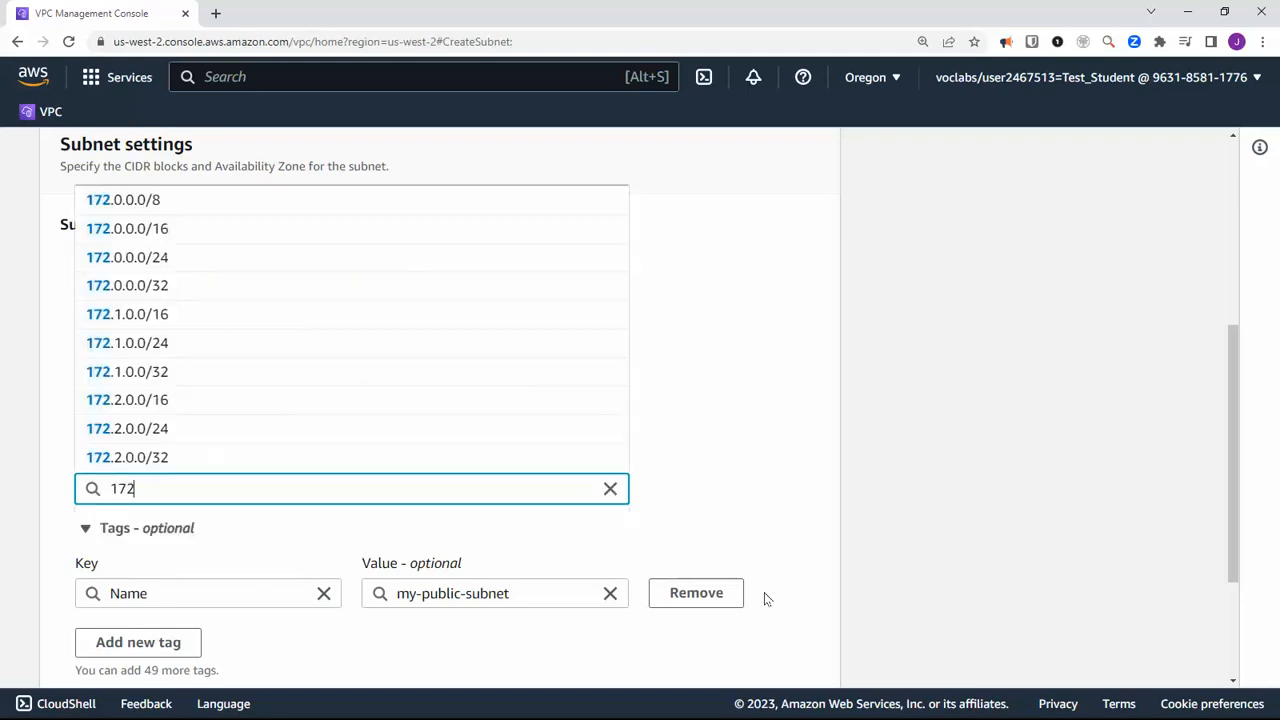
type(".16.")
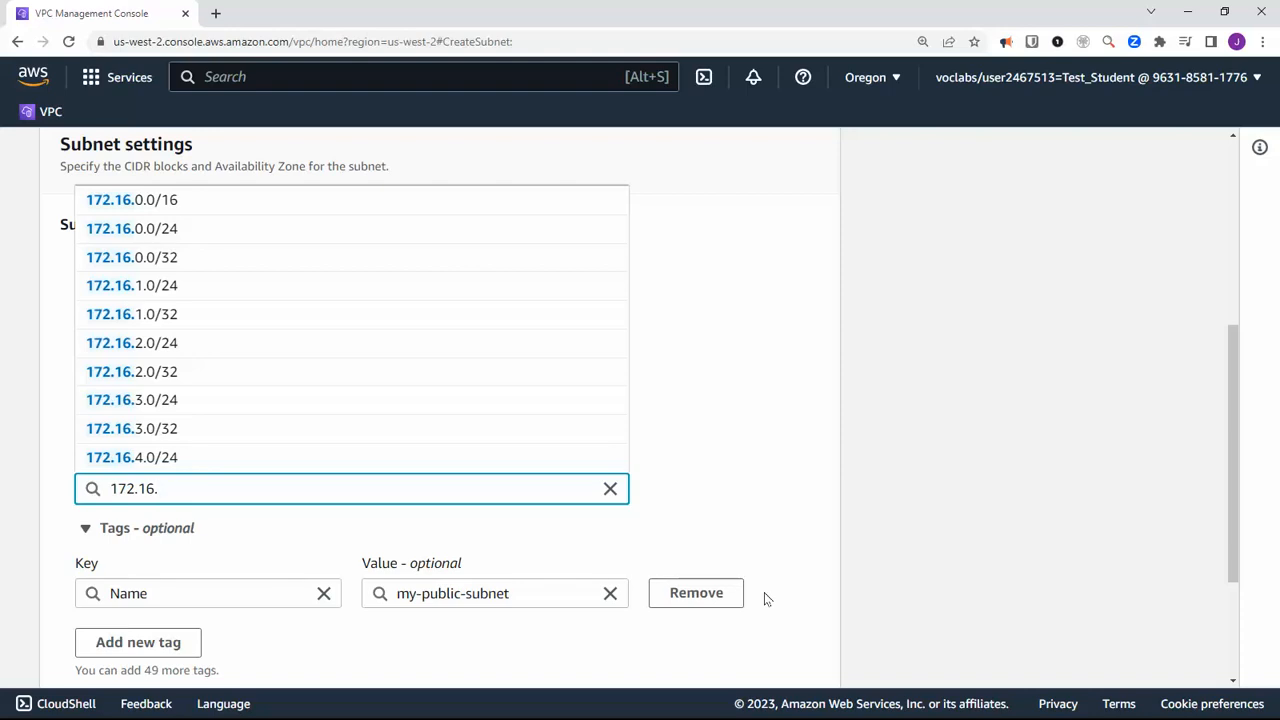
type("1.0")
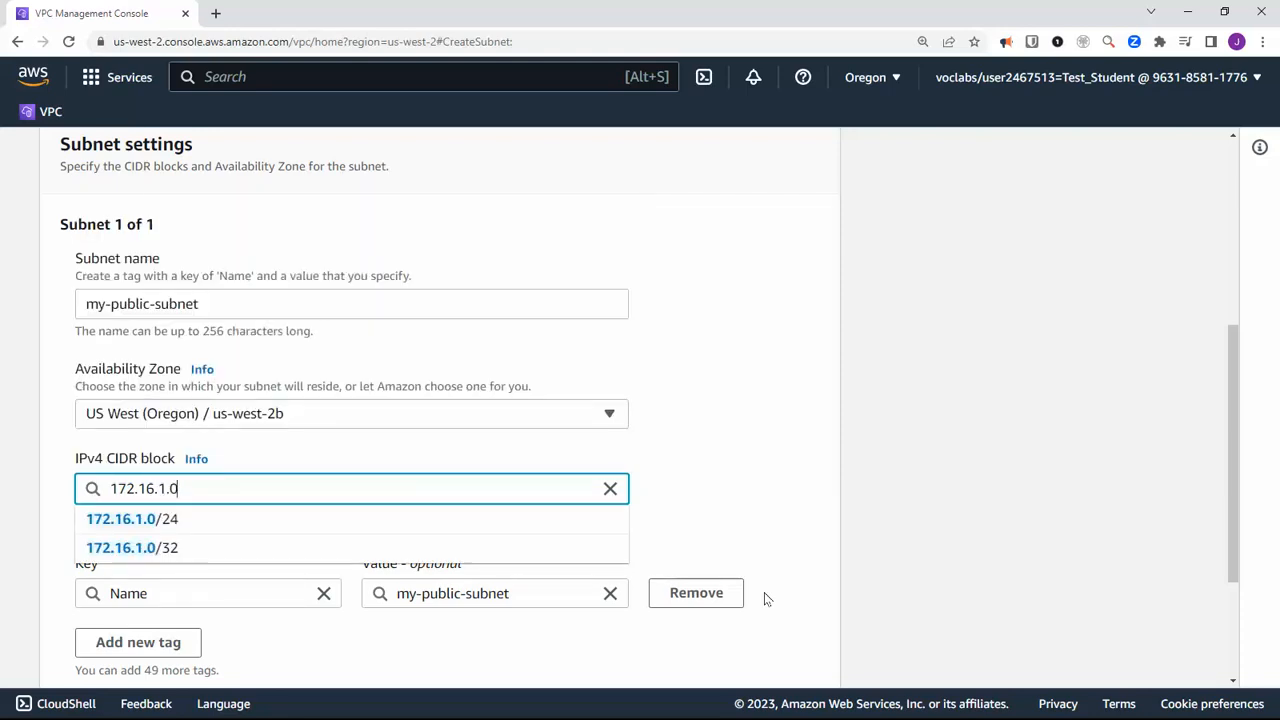
type("/24")
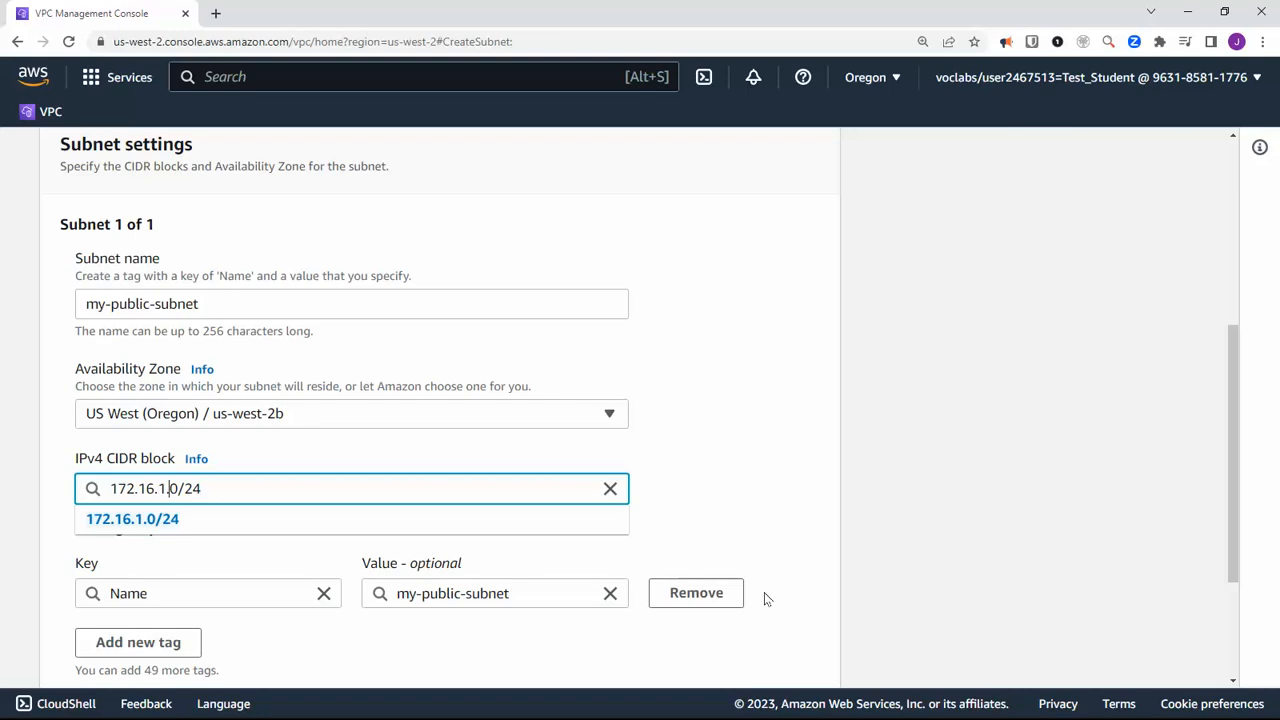
key("shift+Left")
key("shift+Left")
key("shift+Left")
key("shift+Left")
key("shift+Left")
key("shift+Left")
key("shift+Left")
key("shift+Left")
key("shift+Left")
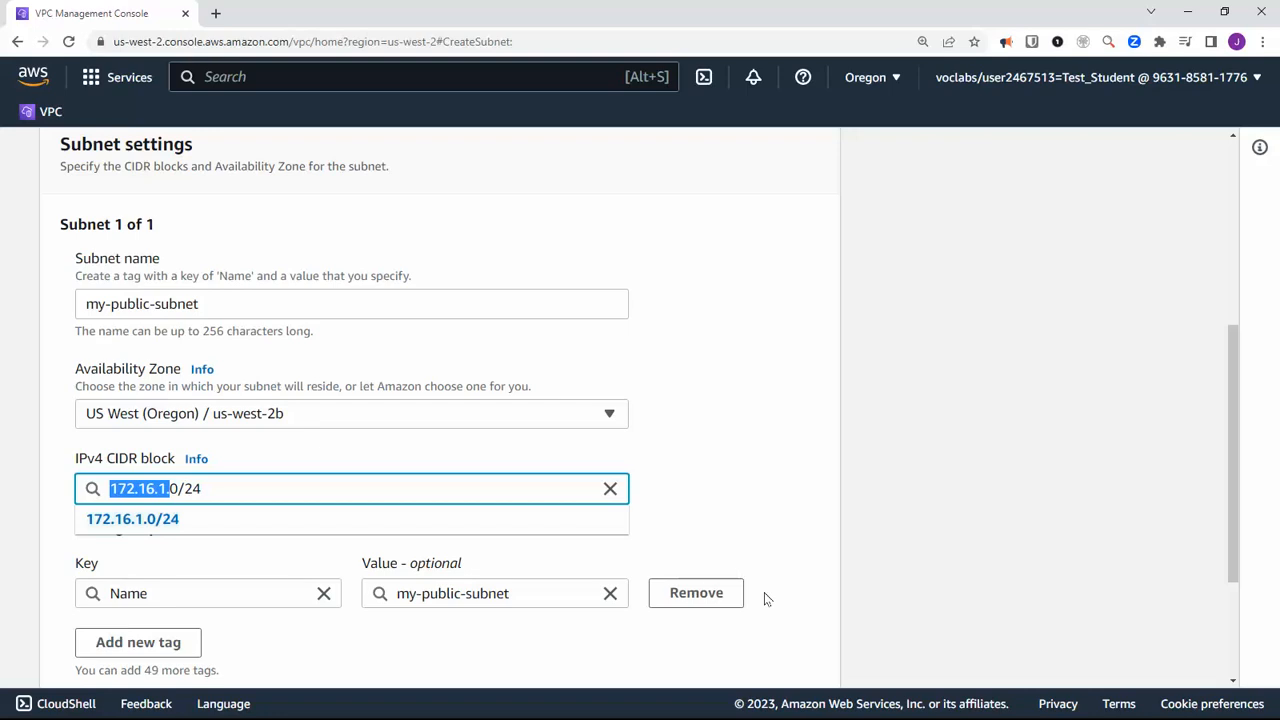
- Create the my-public-subnet subnet with the entered settings
left_click(924, 476)
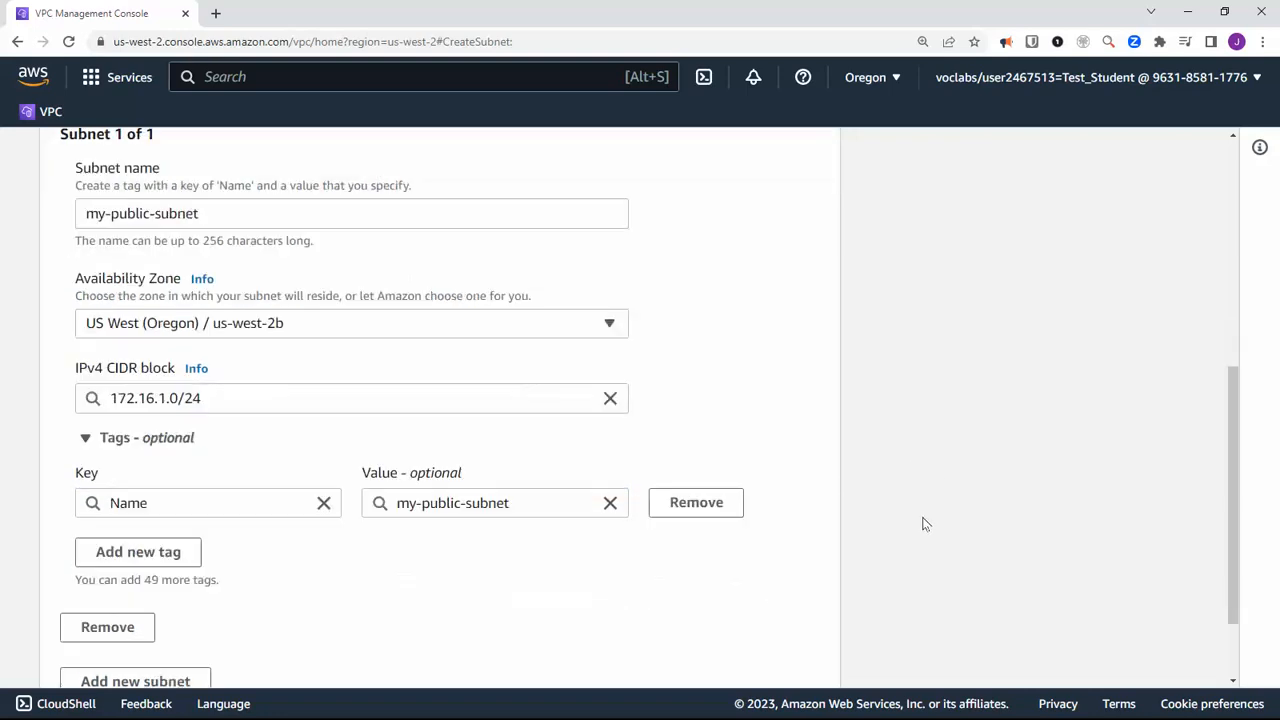
scroll(850, 530, "down", 2)
left_click(760, 654)
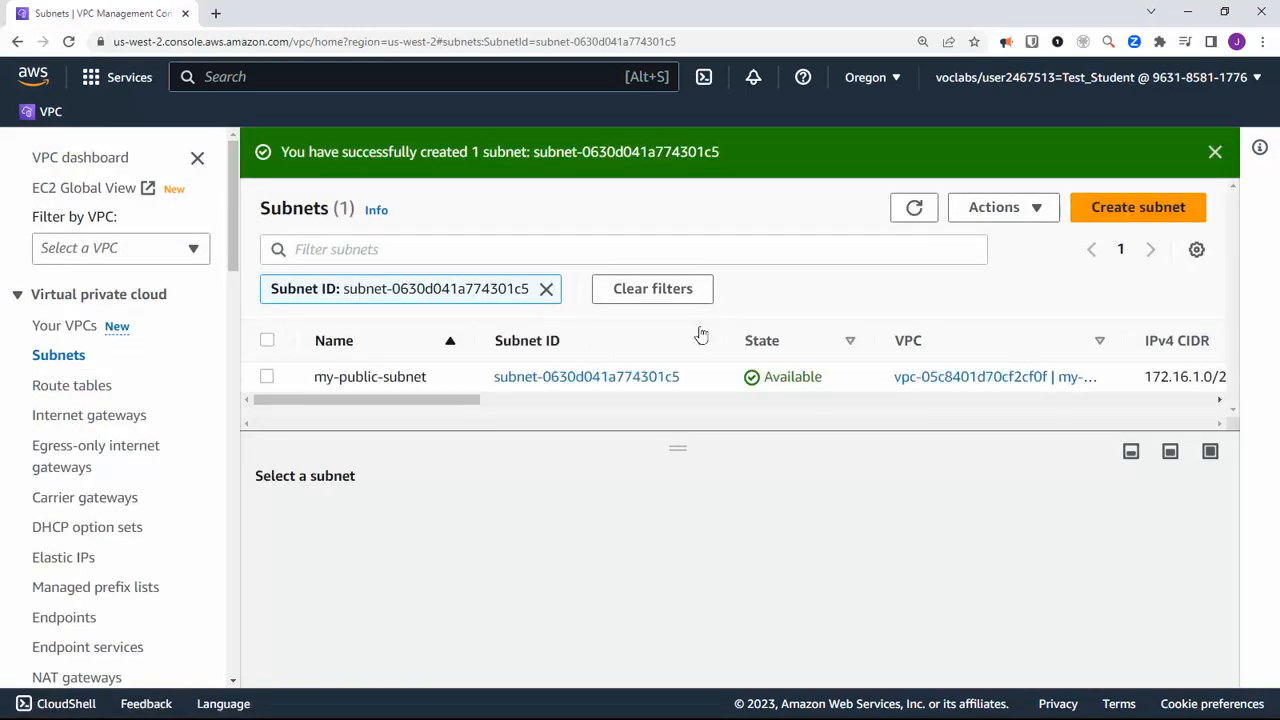
- Start creating another subnet in my-vpc and name it my-private-subnet
left_click(1135, 207)
left_click(286, 377)
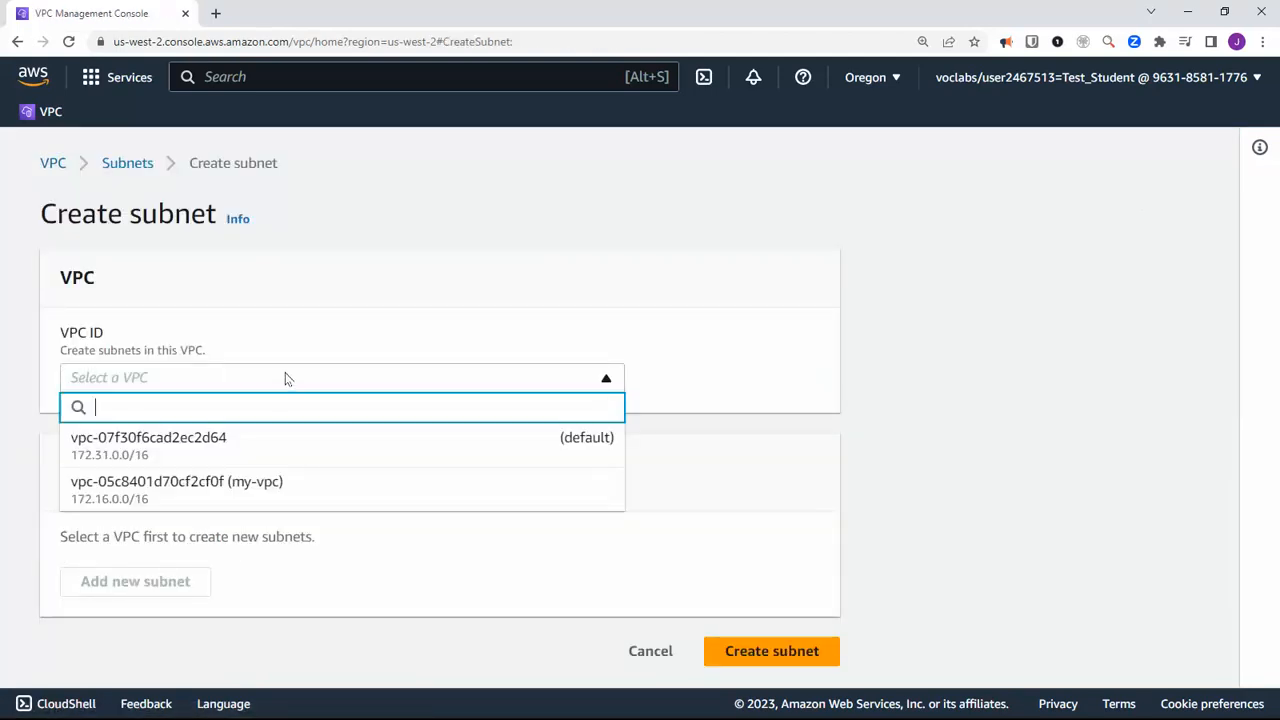
left_click(252, 490)
scroll(227, 478, "down", 3)
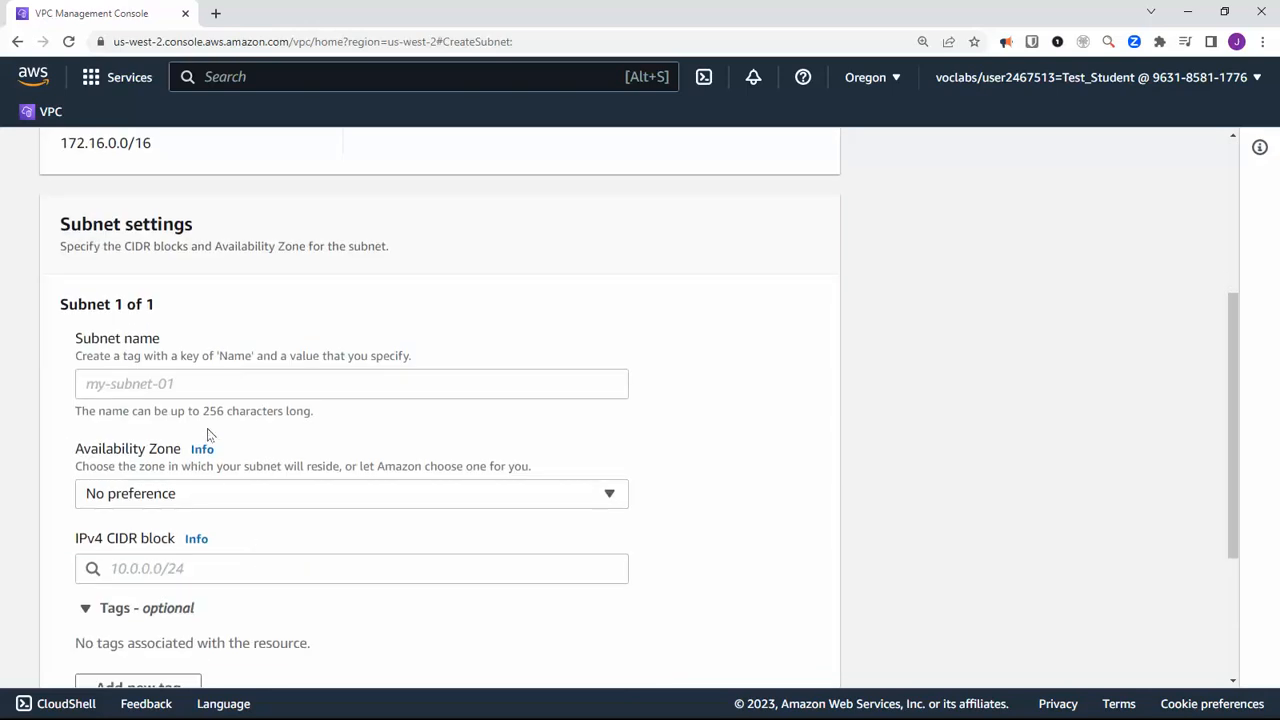
left_click(192, 391)
type("m")
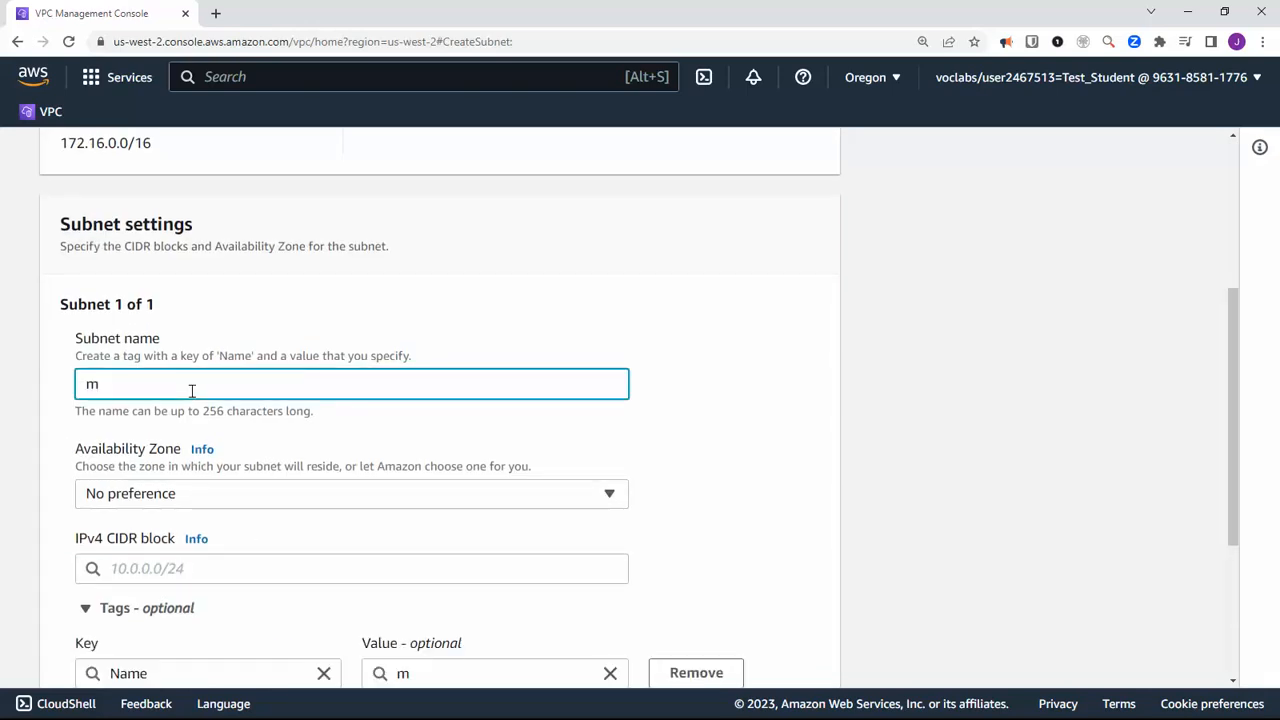
type("y-private-subnet")
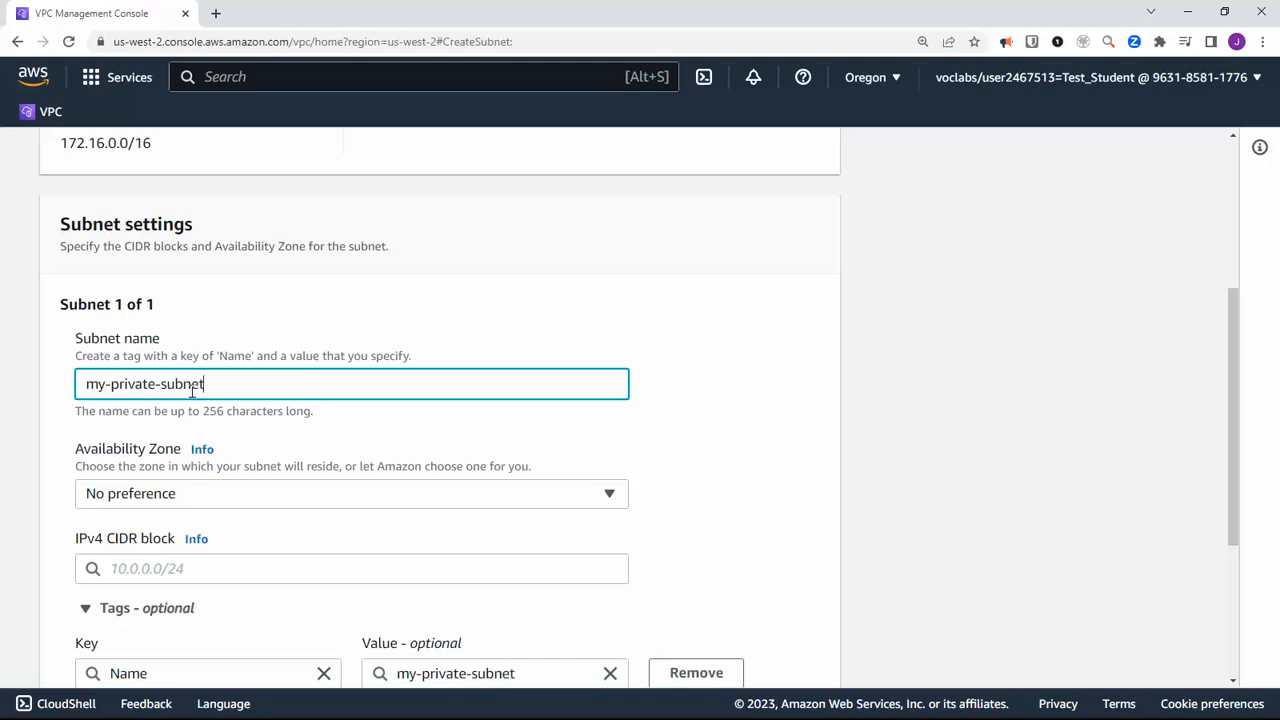
- Set the private subnet's availability zone to US West (Oregon) / us-west-2b
scroll(192, 391, "down", 2)
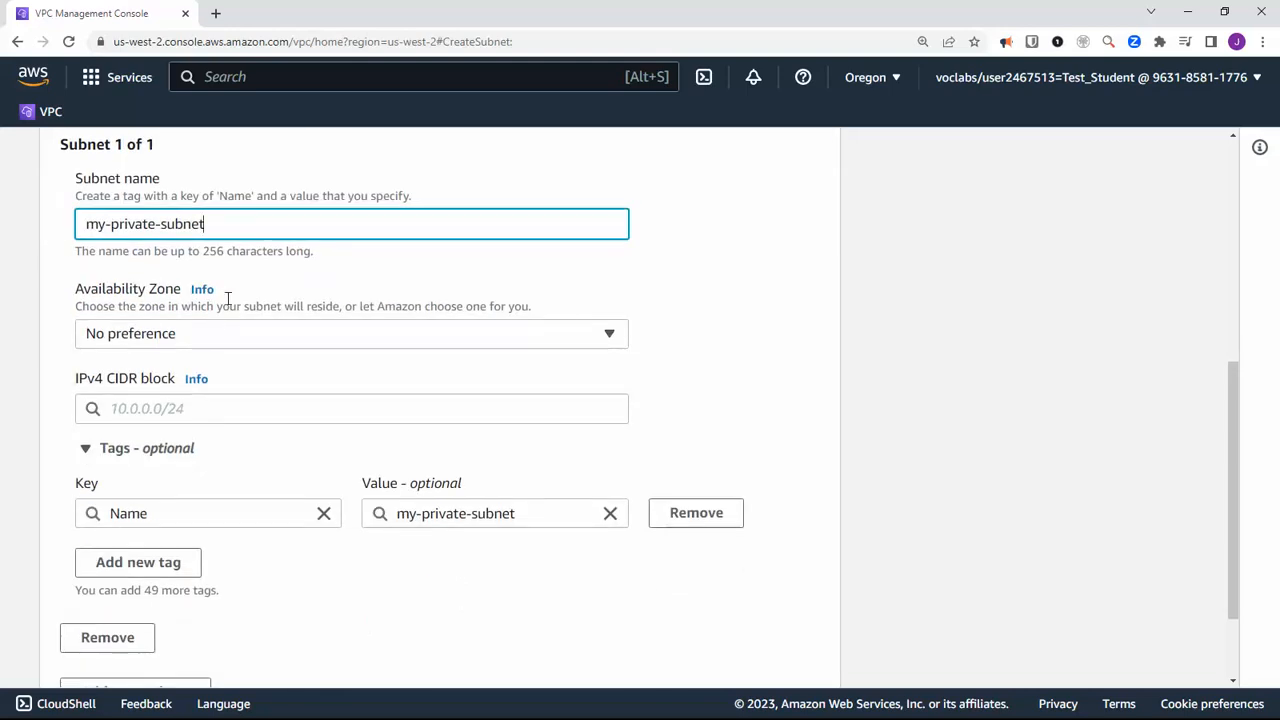
left_click(216, 342)
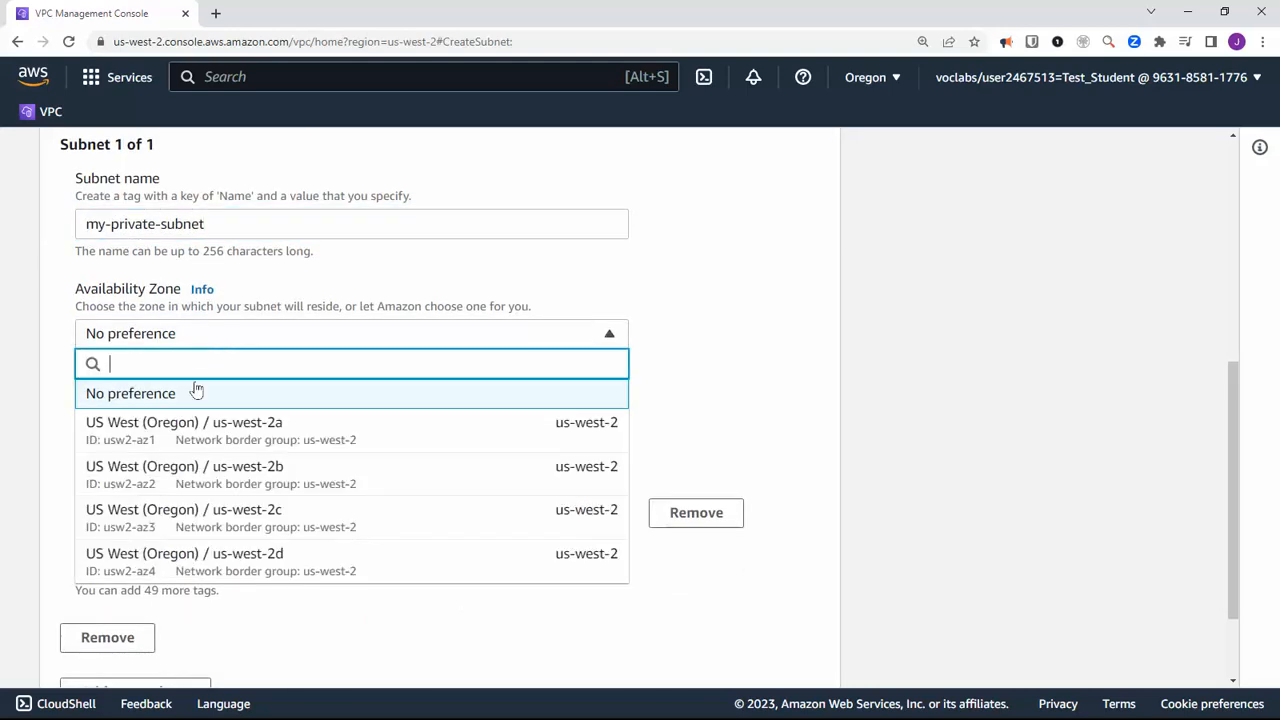
left_click(224, 468)
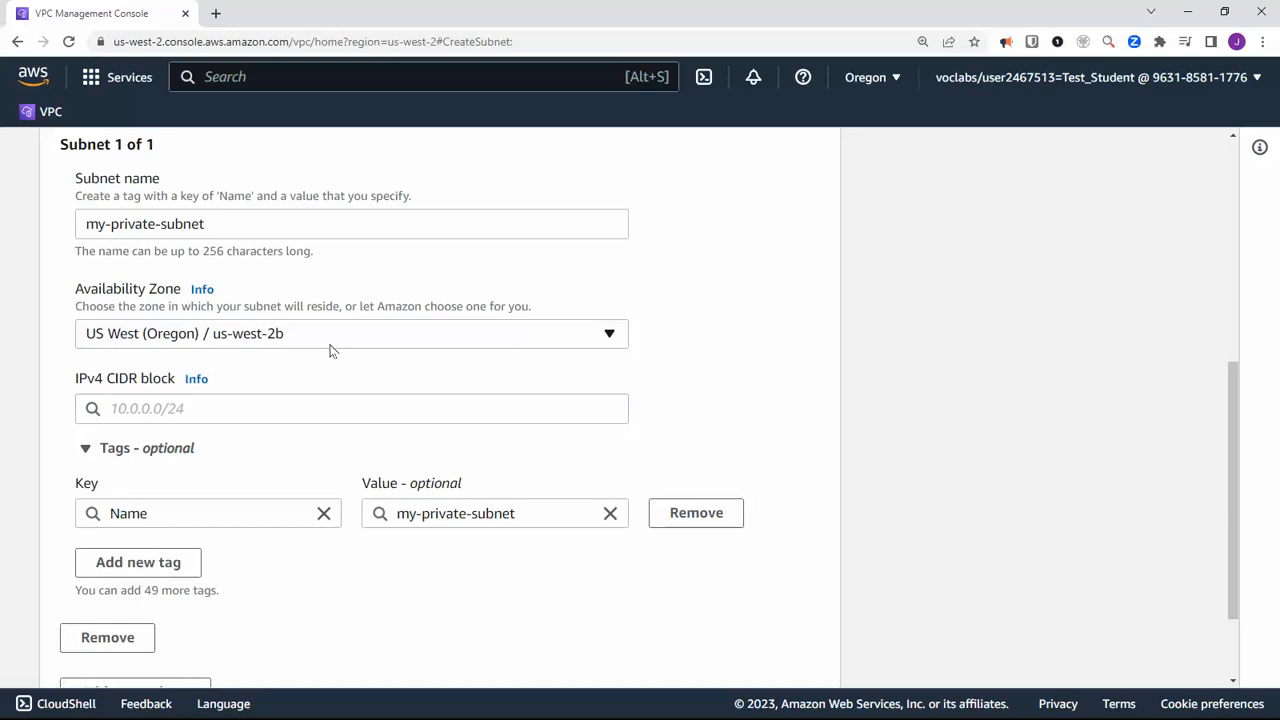
- Set the private subnet's IPv4 CIDR block to 172.16.2.0/24 and create the subnet
left_click(286, 403)
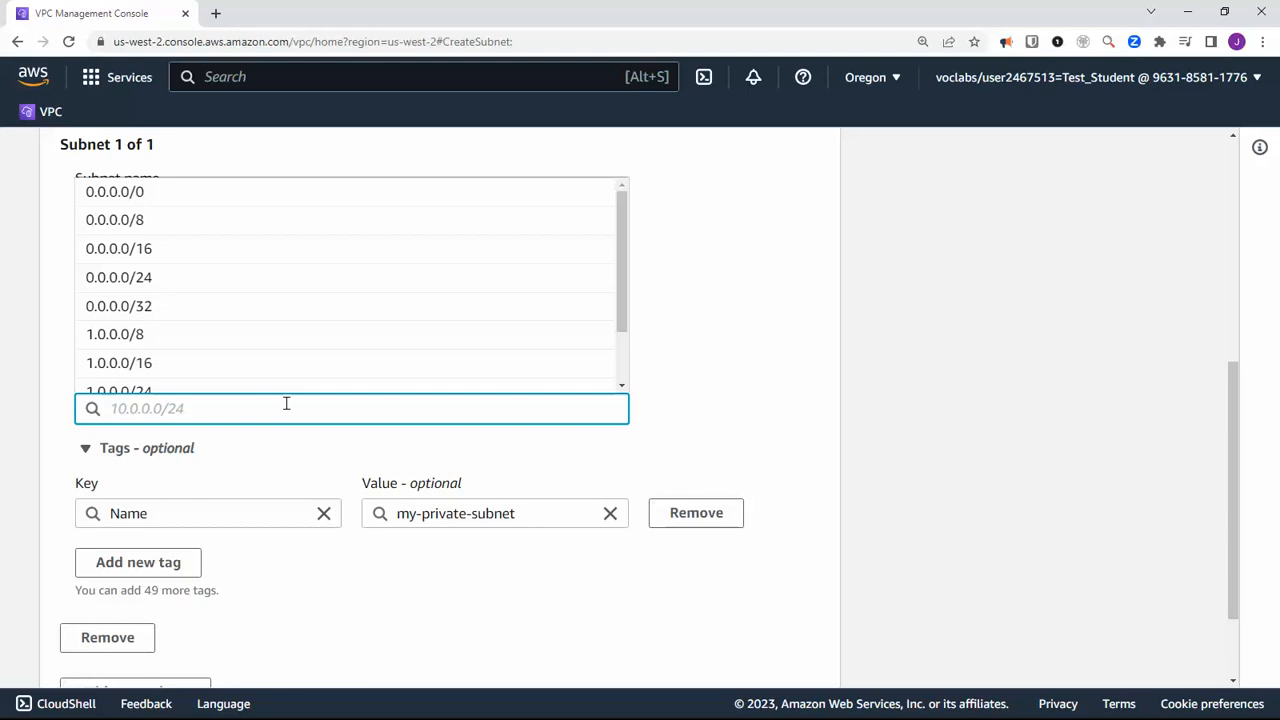
type("172.1")
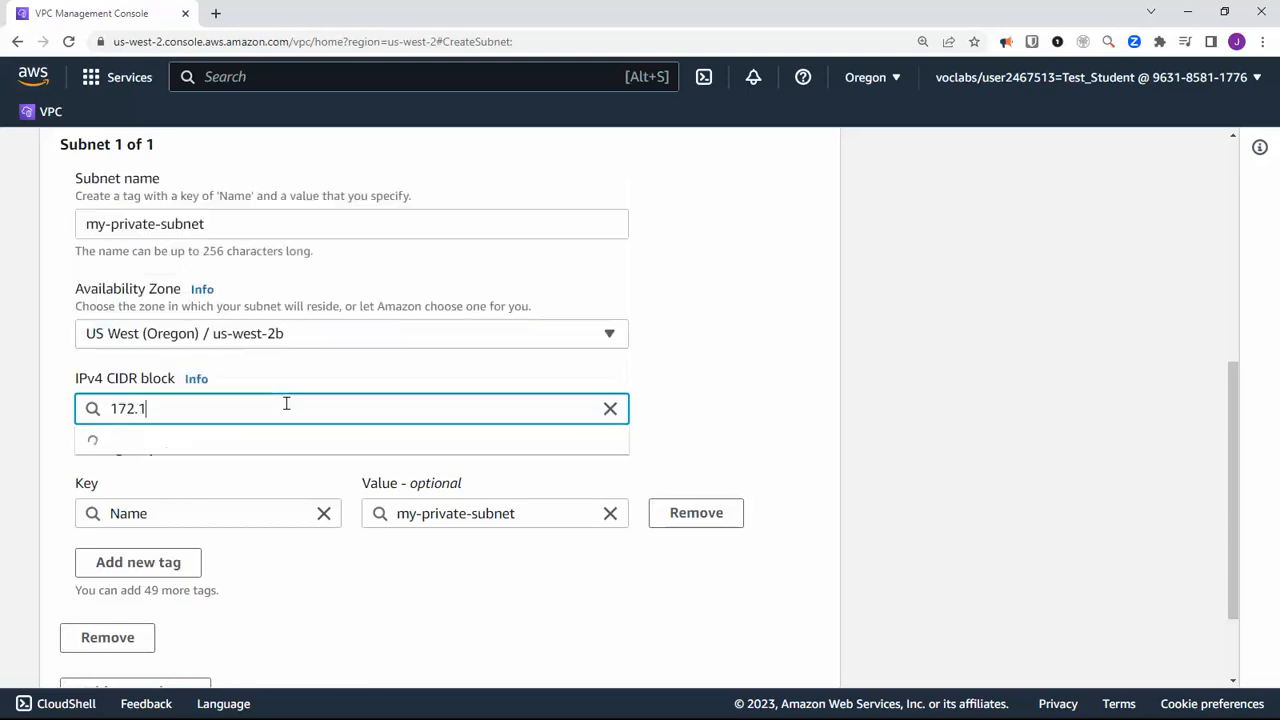
type("6.")
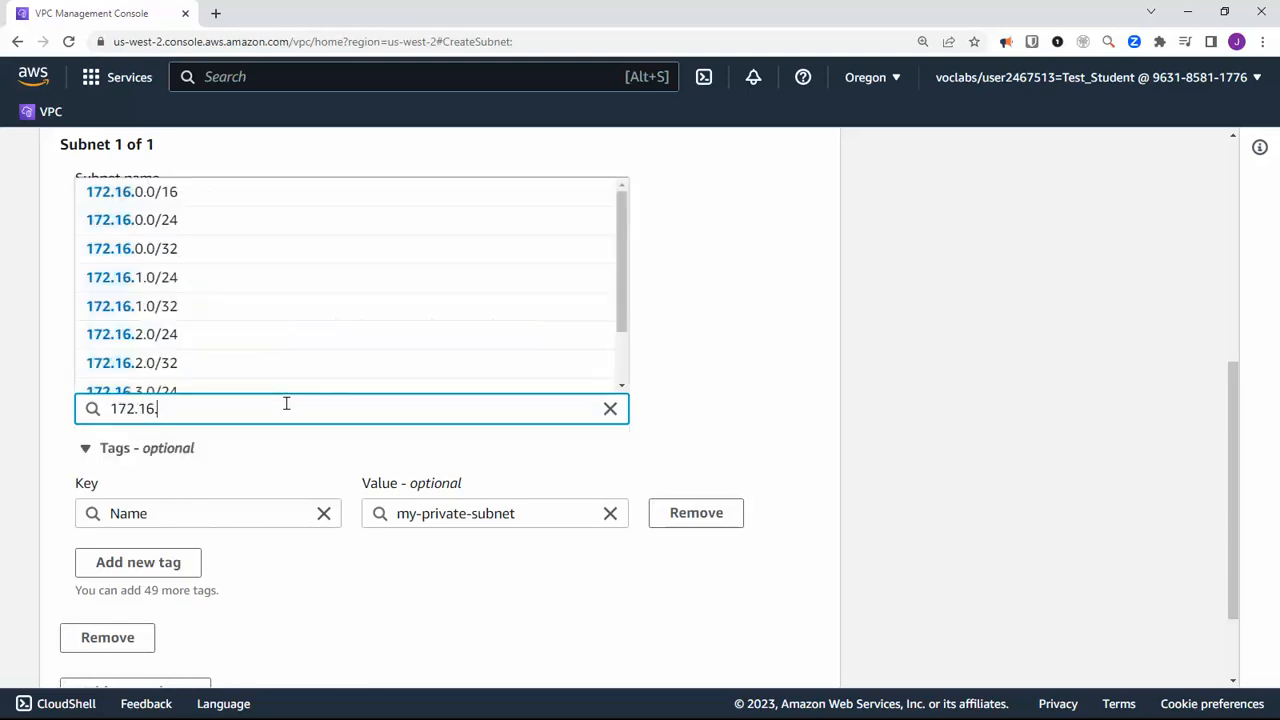
type("2.")
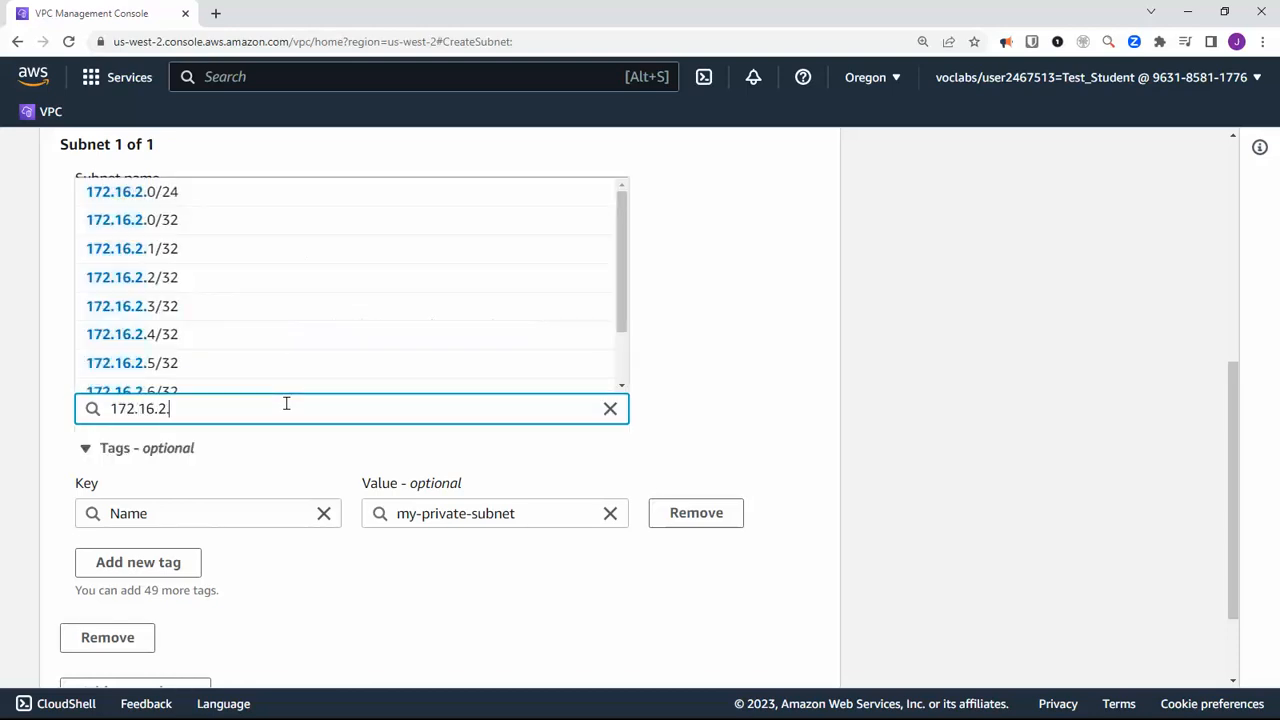
type("0/24")
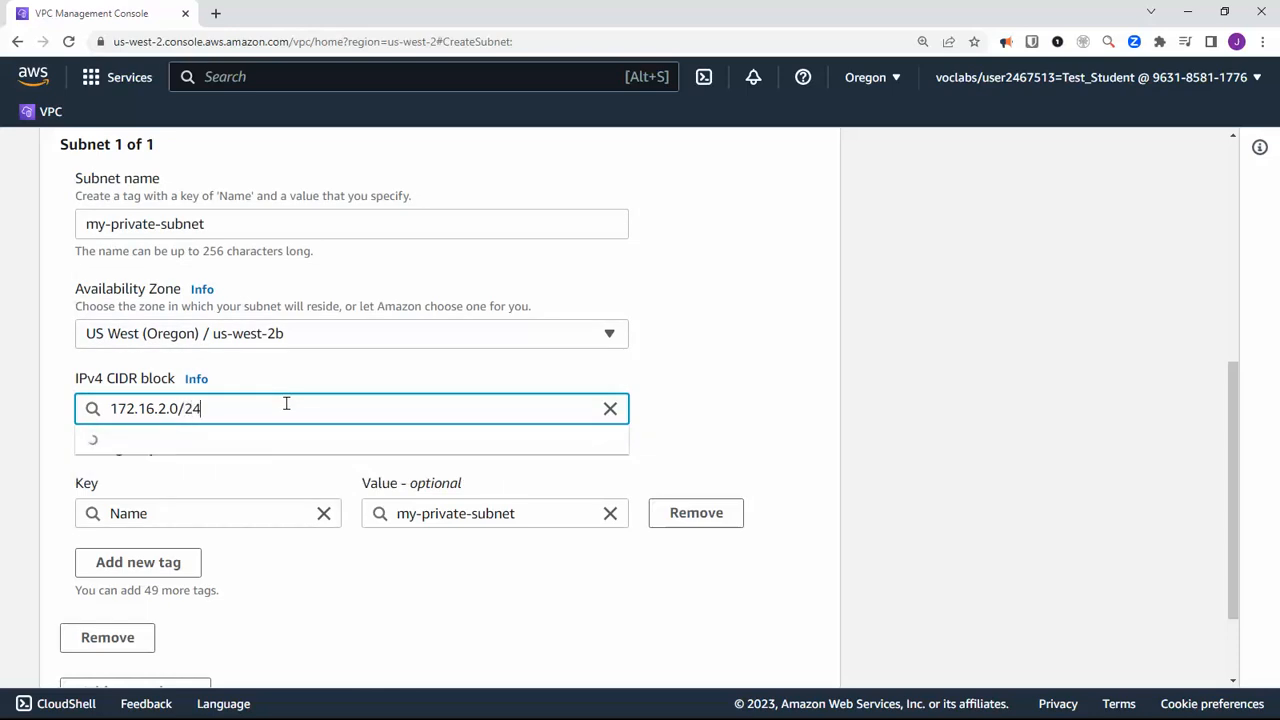
scroll(293, 642, "down", 1)
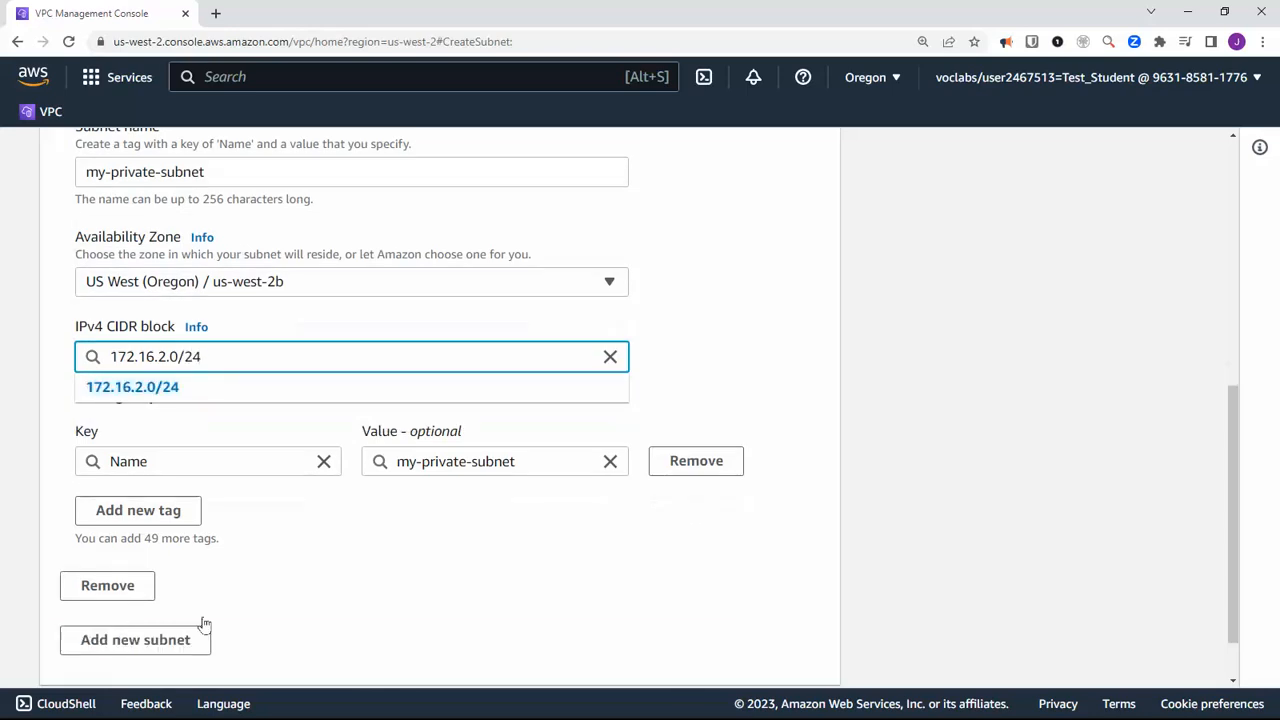
left_click(762, 655)
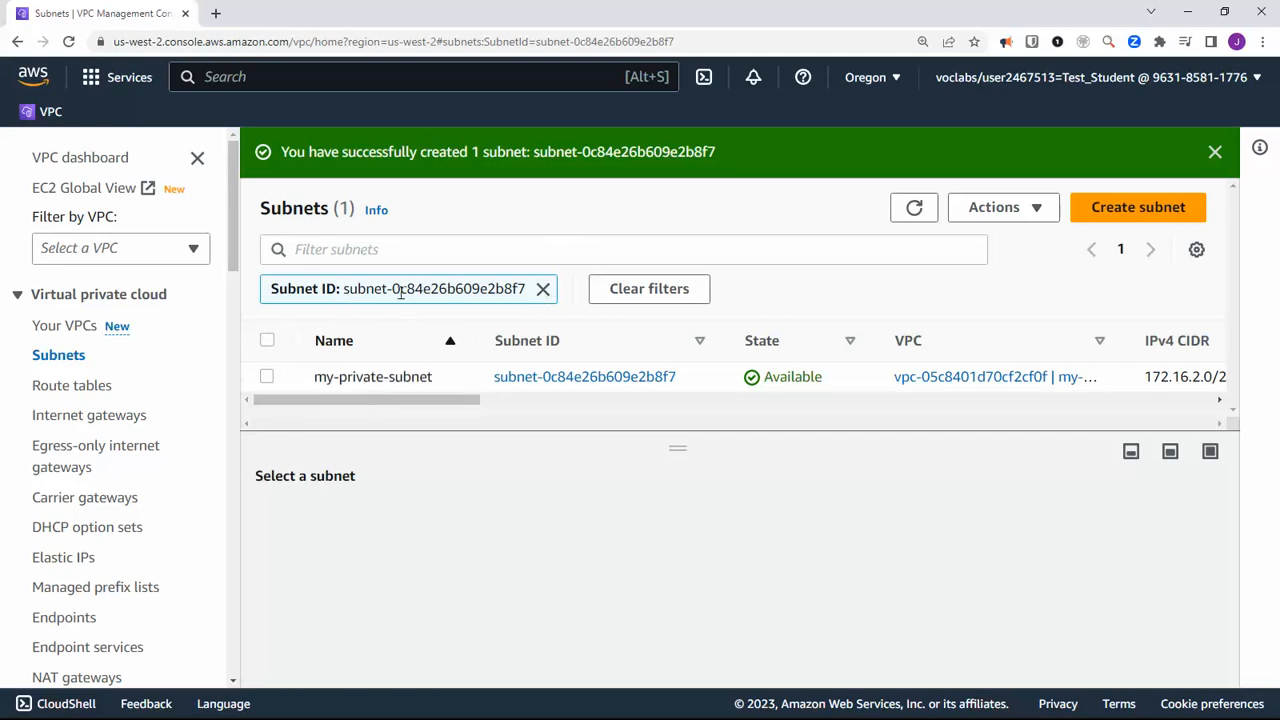
- Clear the subnet ID filter to view all subnets, and select my-public-subnet in the list
left_click(543, 288)
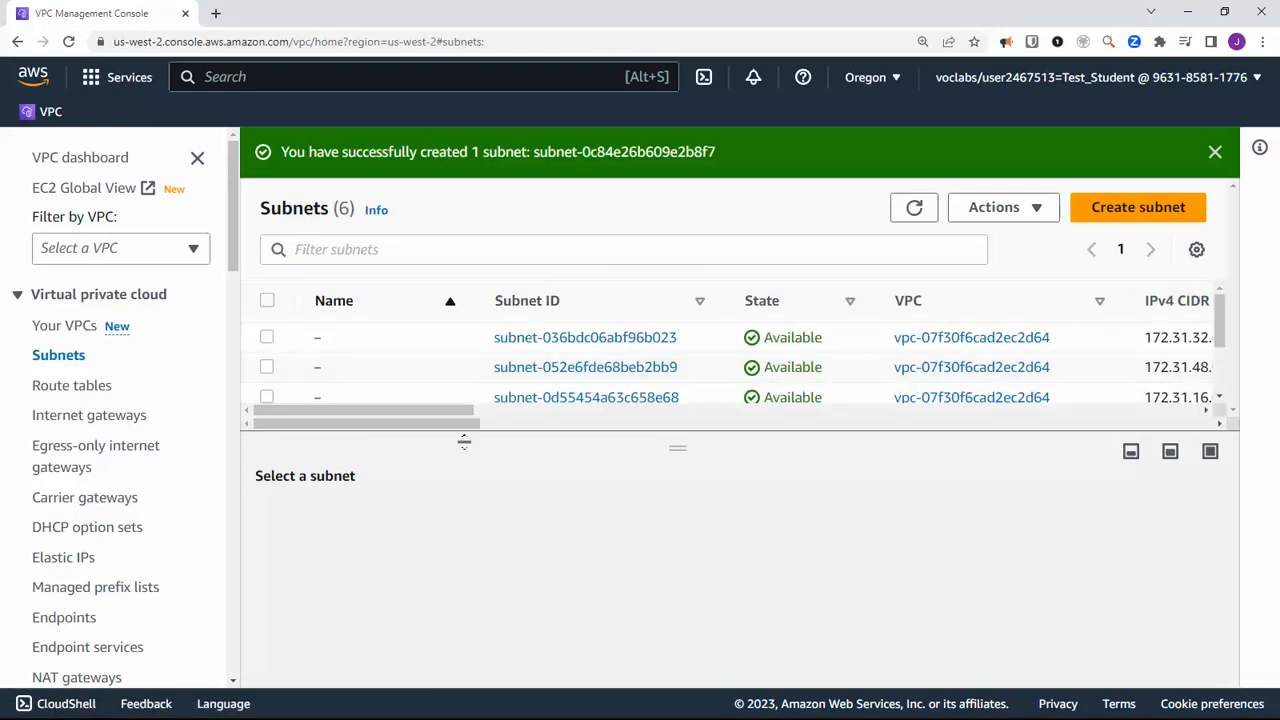
left_click_drag(463, 447, 366, 711)
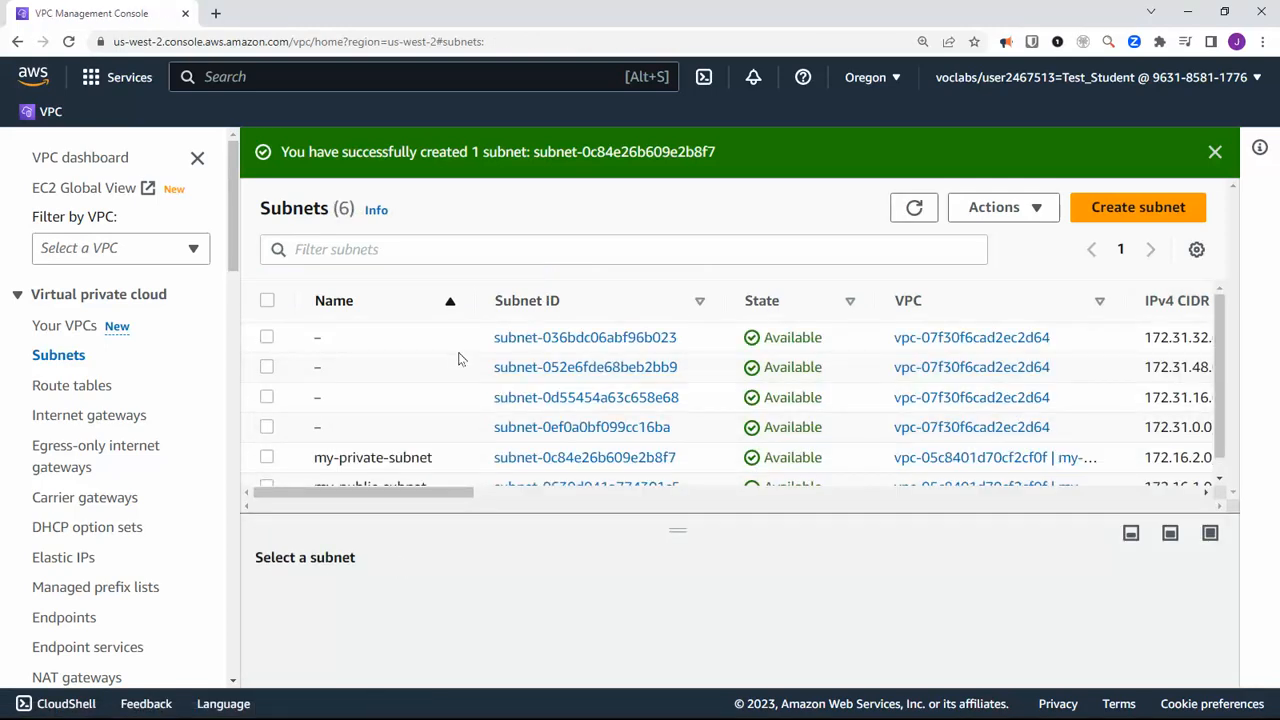
scroll(392, 450, "down", 1)
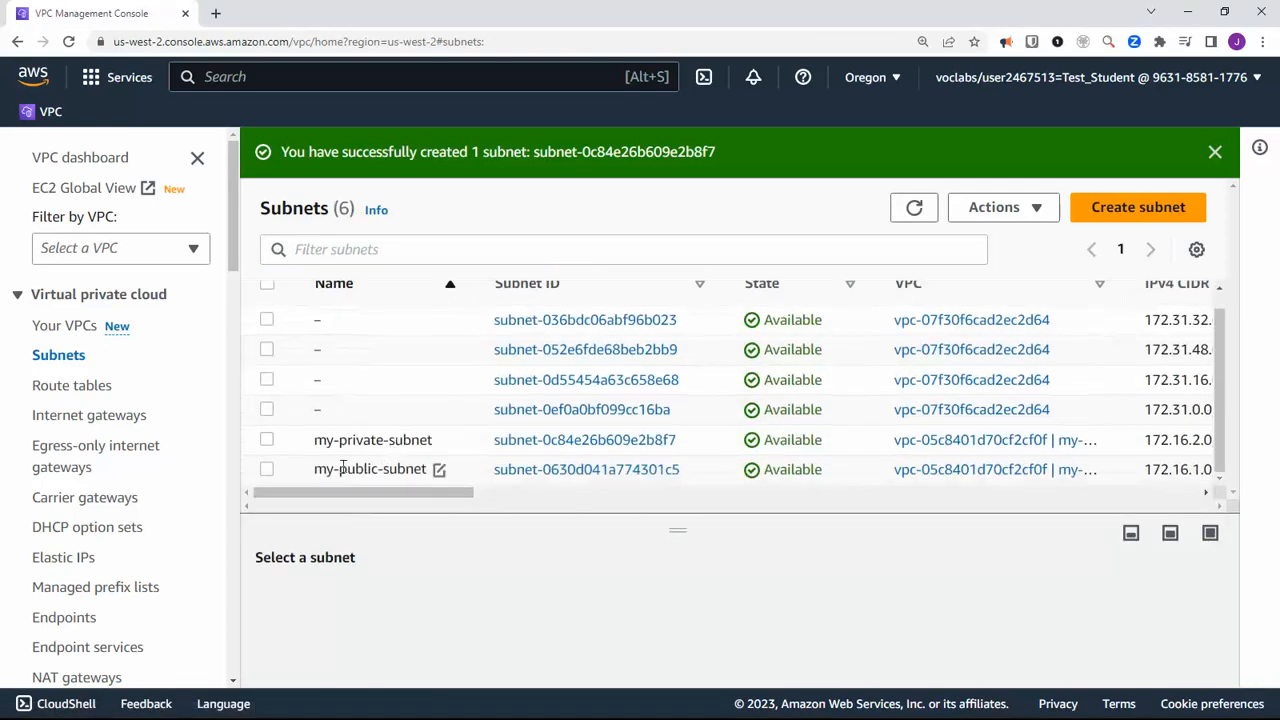
left_click(267, 472)
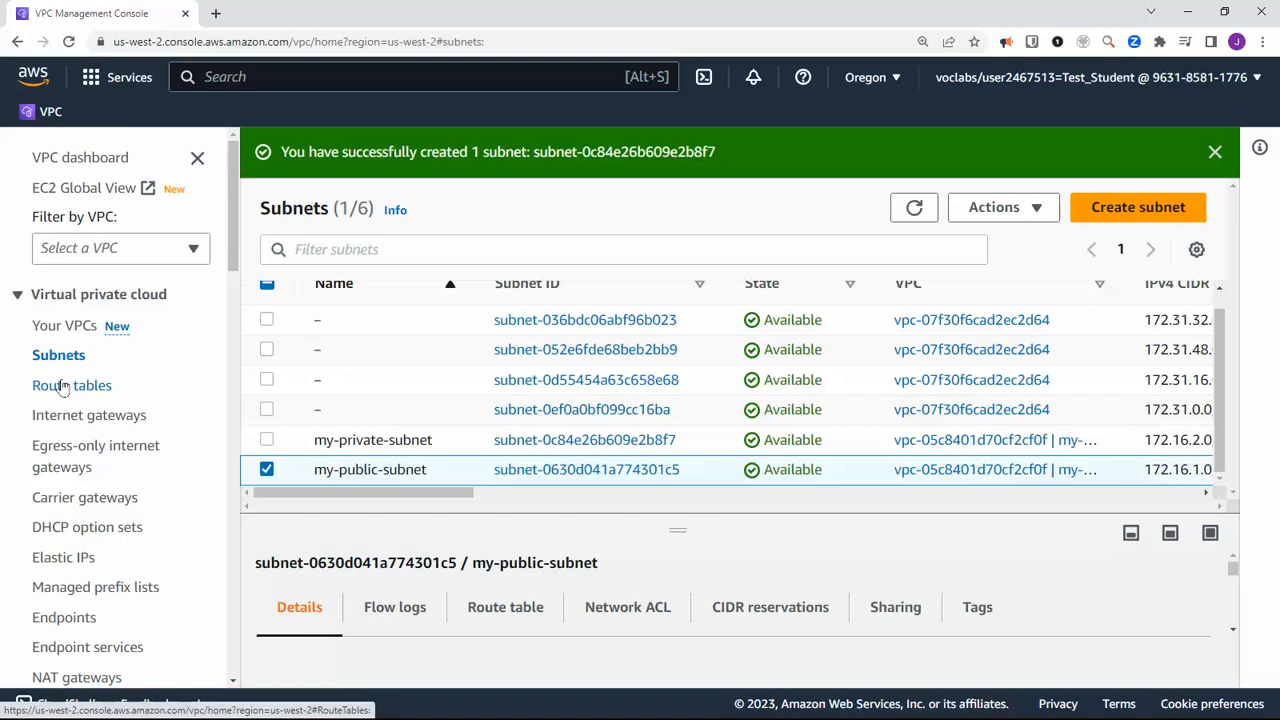
- Start creating a new route table and name it my-route-table-for-public-subnet
left_click(62, 386)
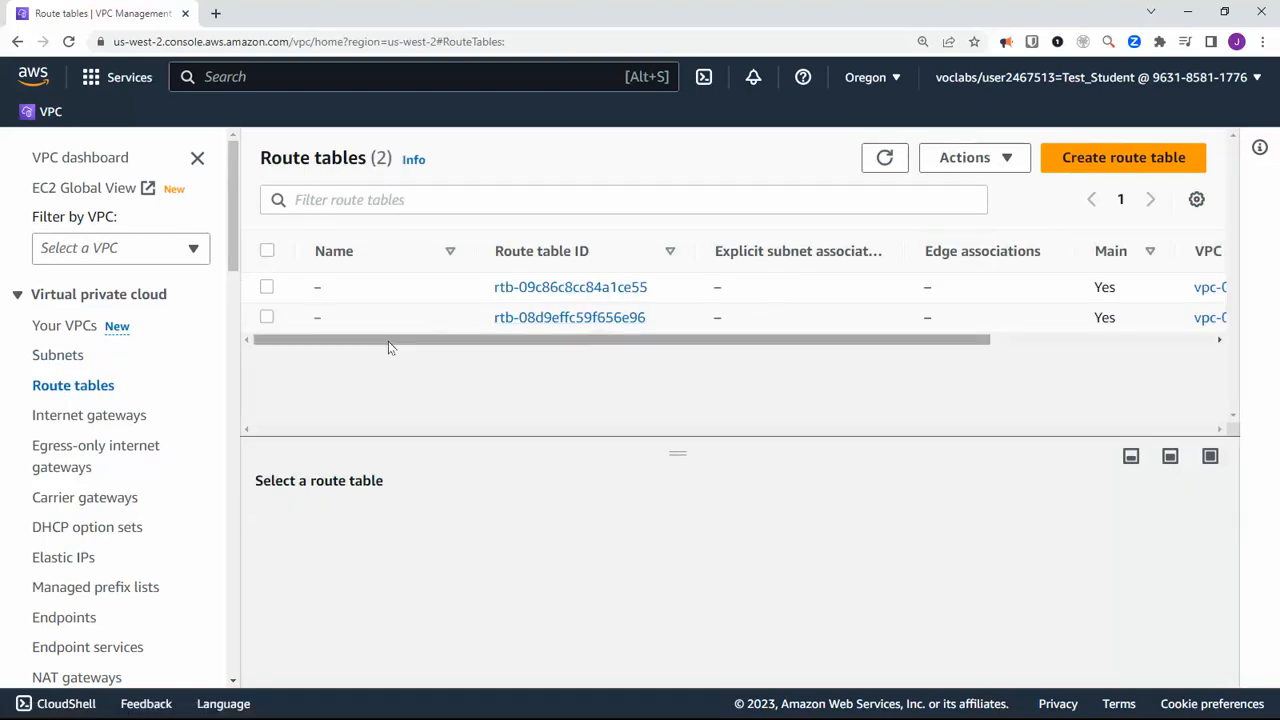
left_click(1116, 152)
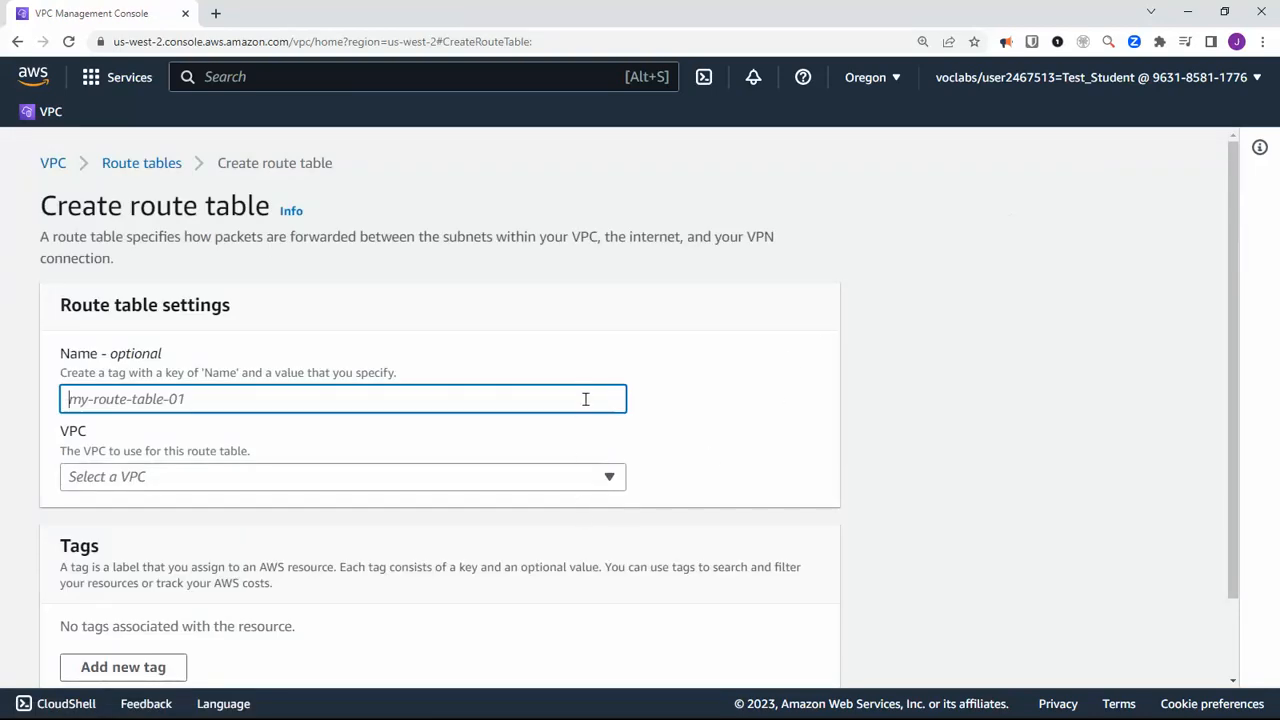
type("my-route-table-")
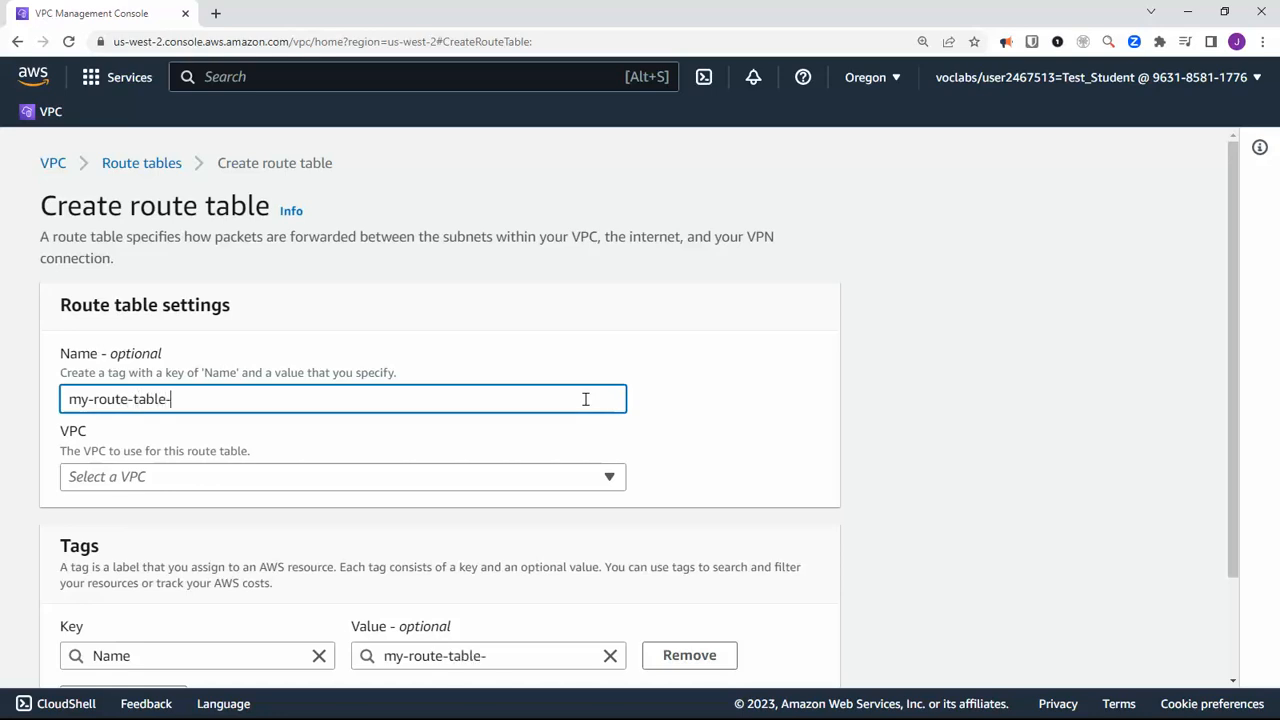
type("for-public-")
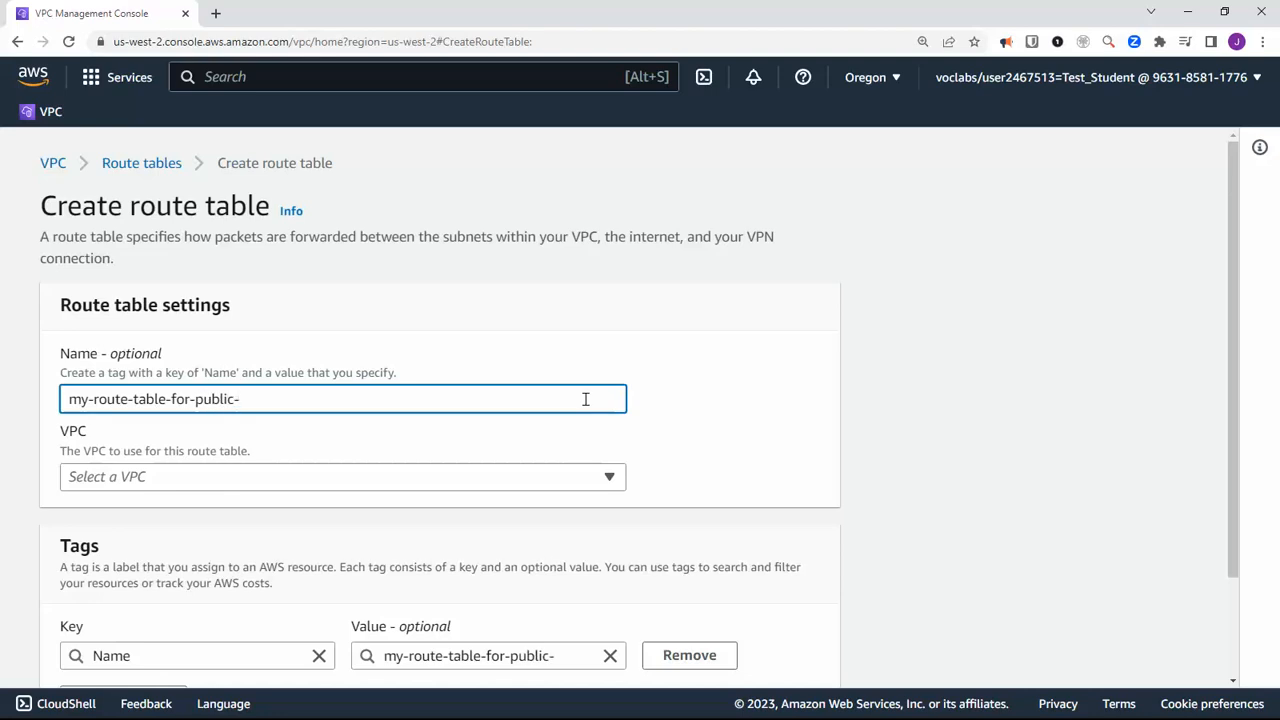
type("subnet")
left_click_drag(343, 400, 57, 408)
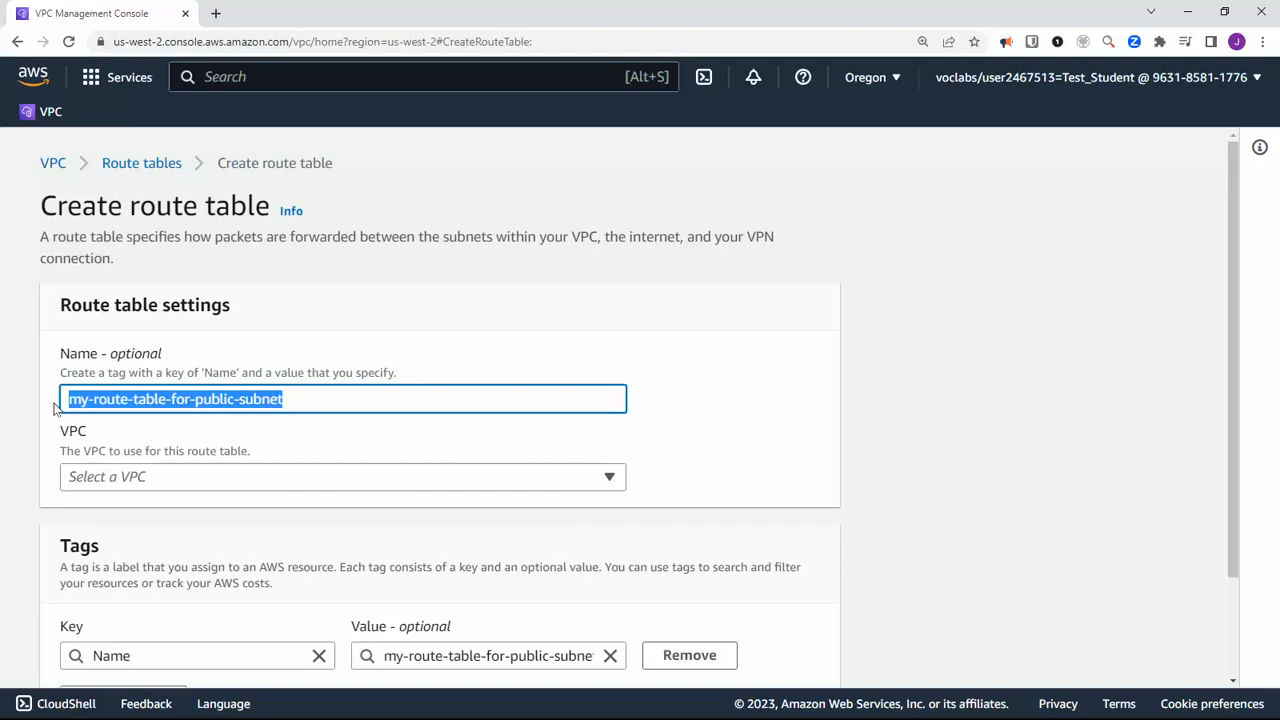
- Choose my-vpc as the VPC for the new route table
left_click(200, 484)
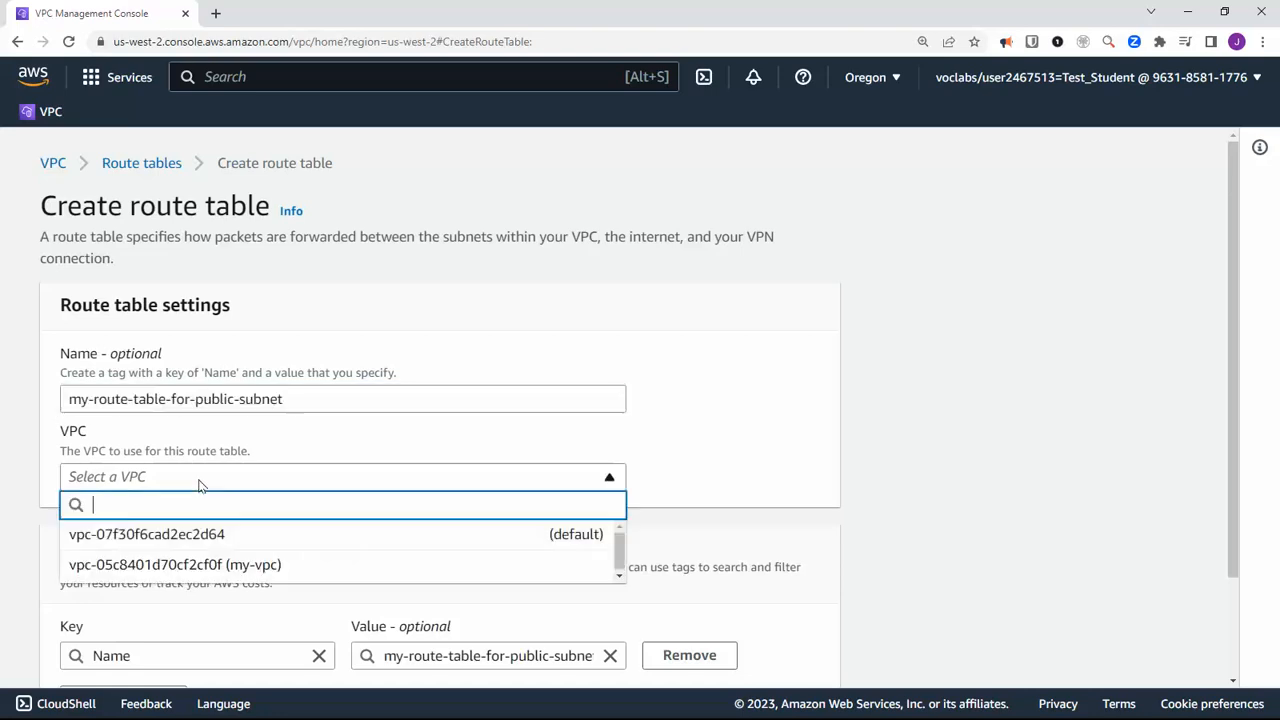
left_click(215, 567)
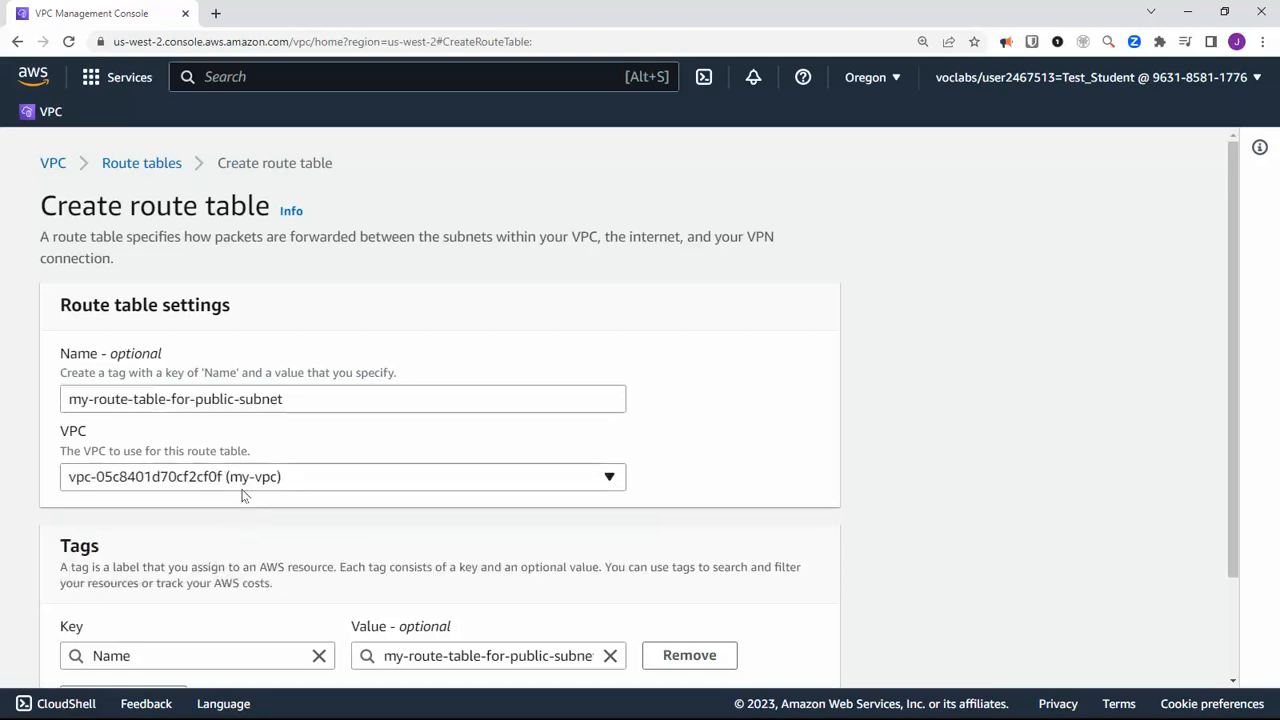
scroll(206, 414, "down", 2)
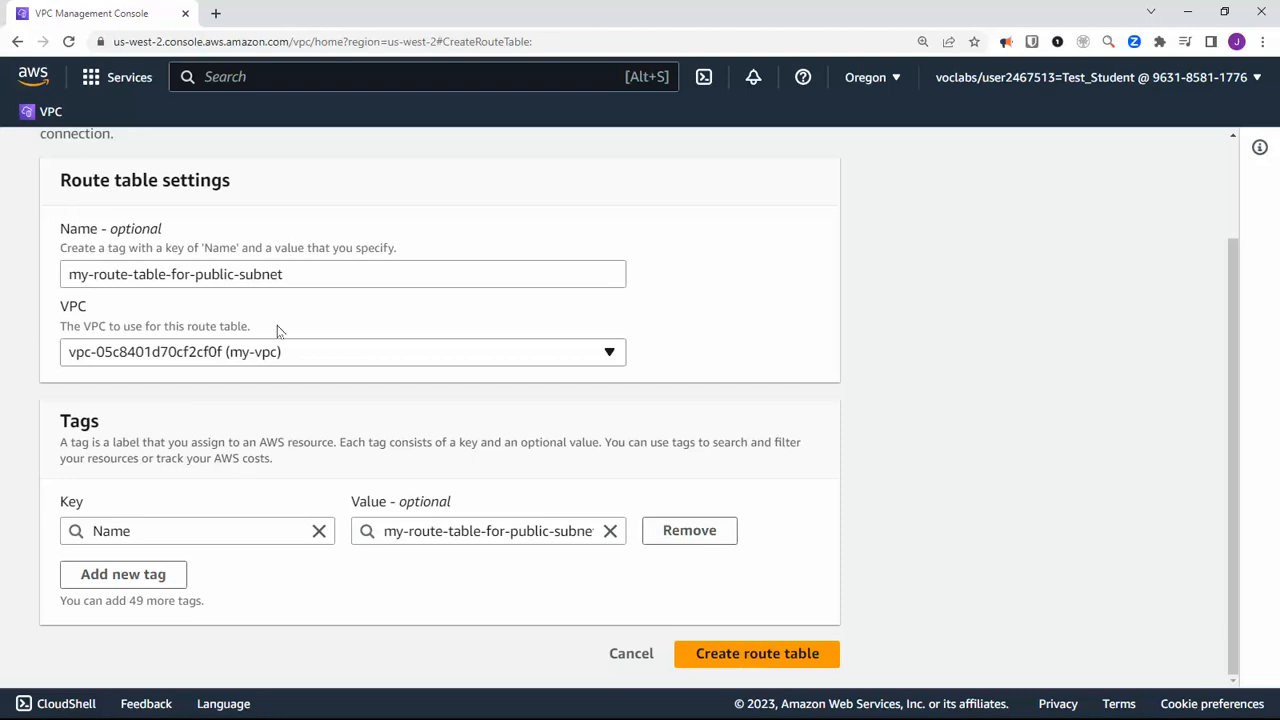
- Create the route table and look over its details and routes
left_click(768, 656)
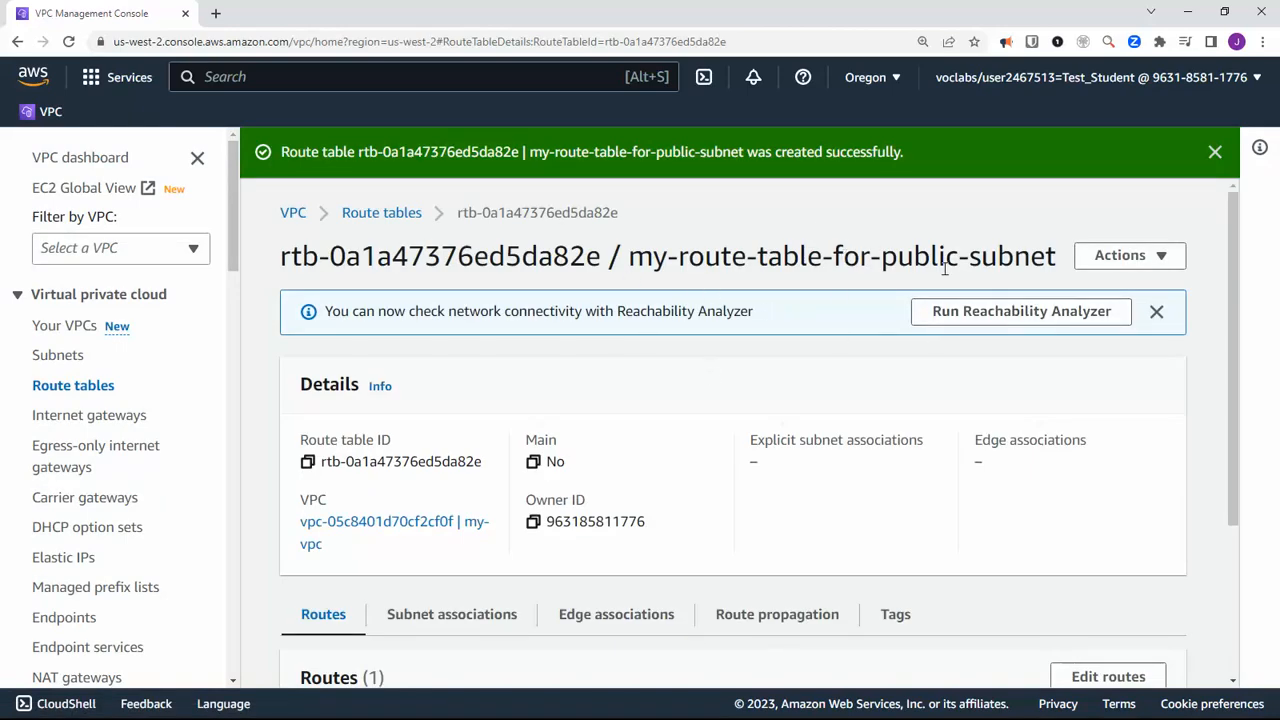
scroll(898, 443, "down", 2)
scroll(871, 480, "down", 1)
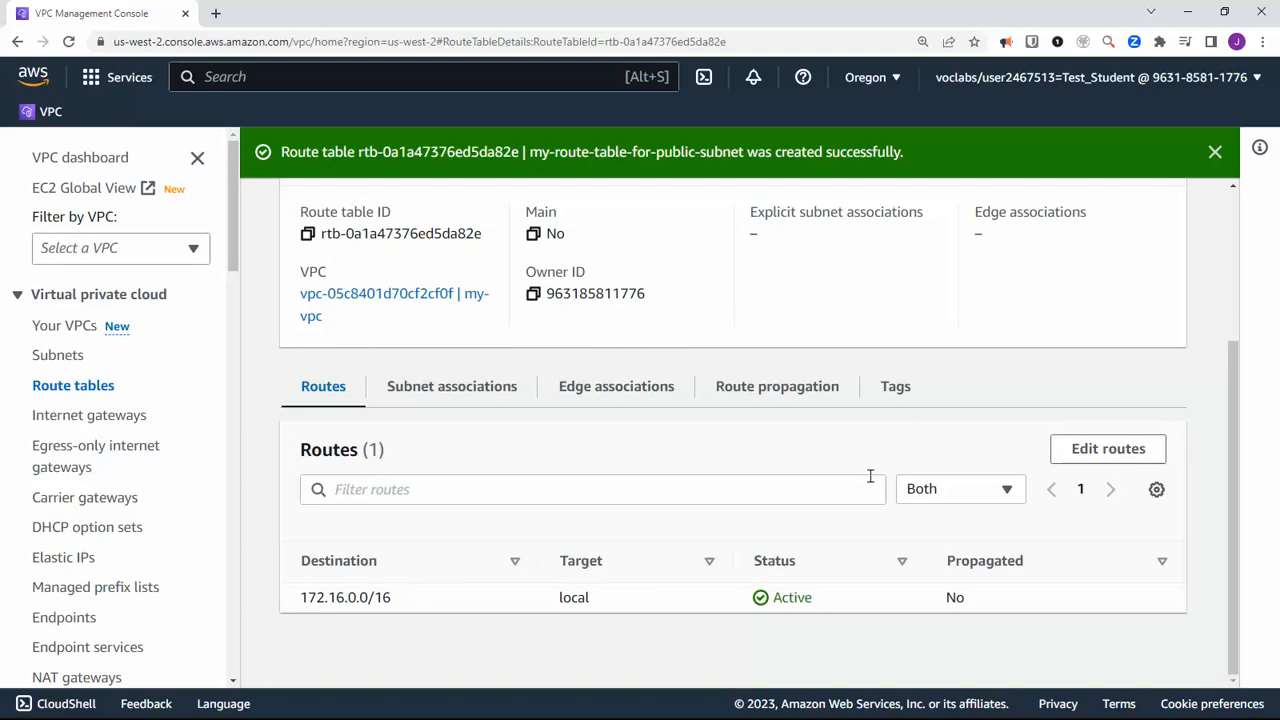
scroll(781, 460, "up", 3)
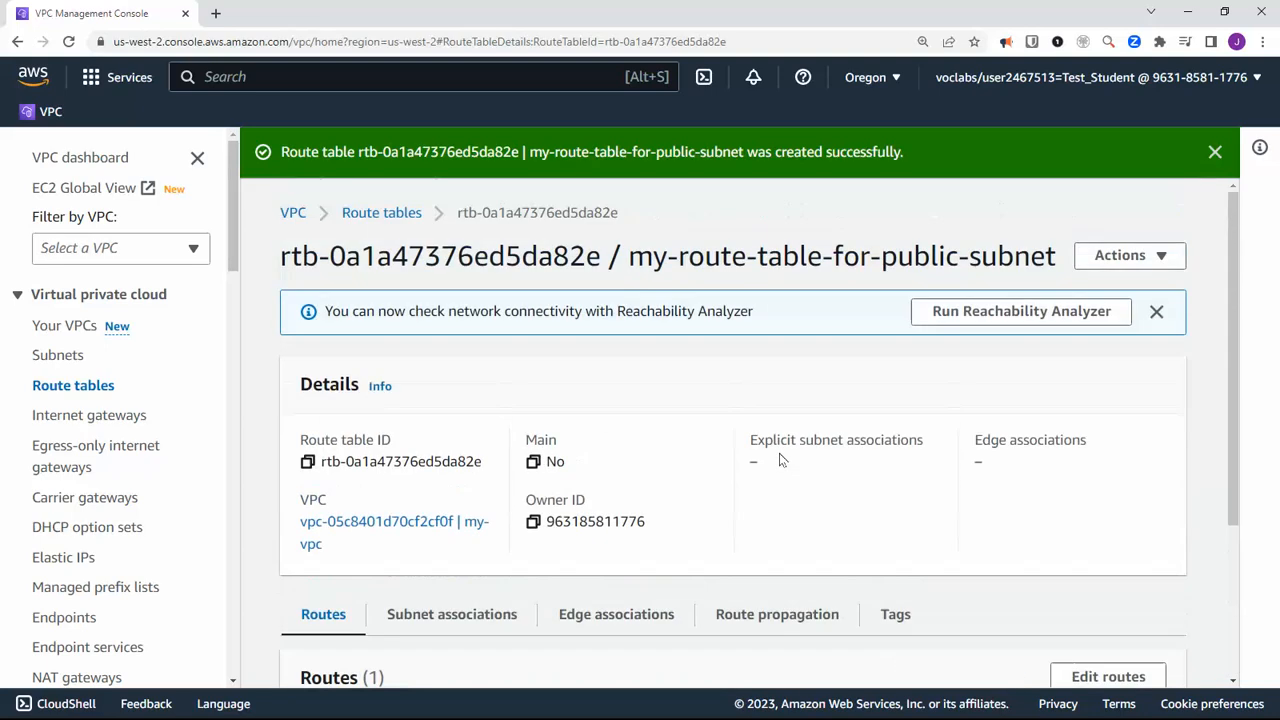
scroll(781, 460, "down", 3)
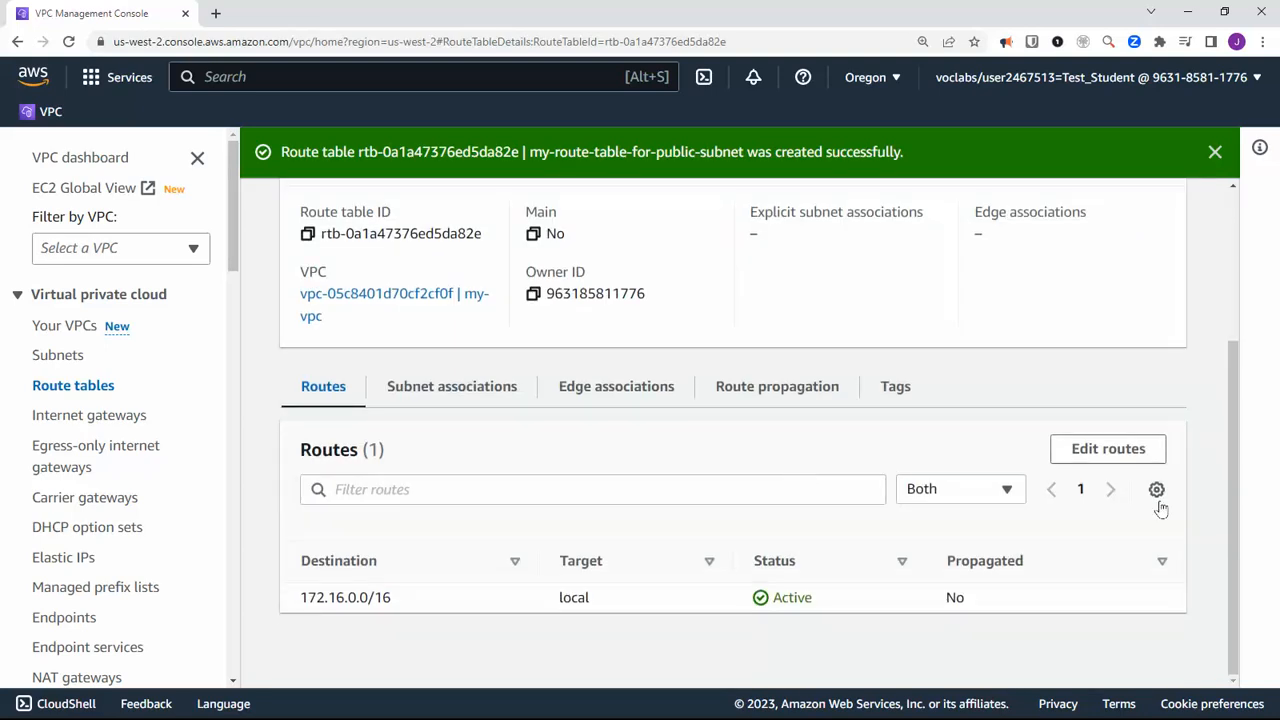
- Add a route to my-route-table-for-public-subnet with destination 0.0.0.0/0 and the internet gateway my-igw as its target
left_click(1112, 456)
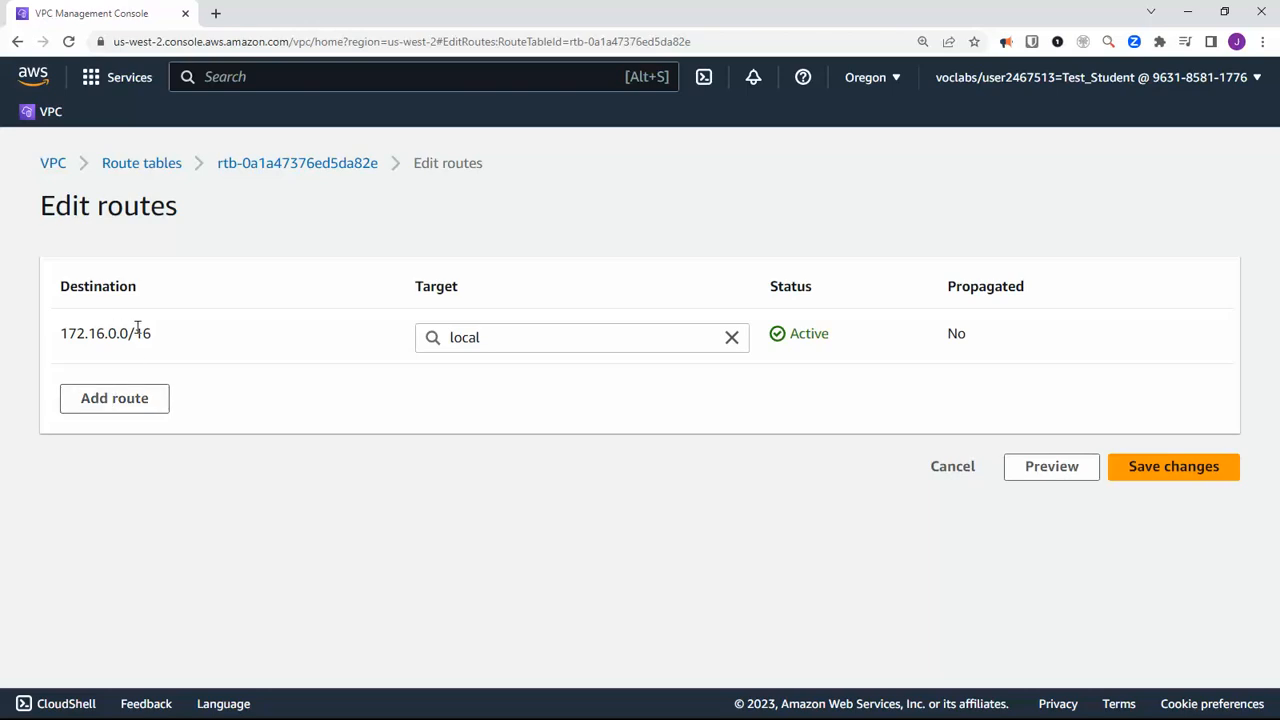
left_click_drag(143, 333, 68, 335)
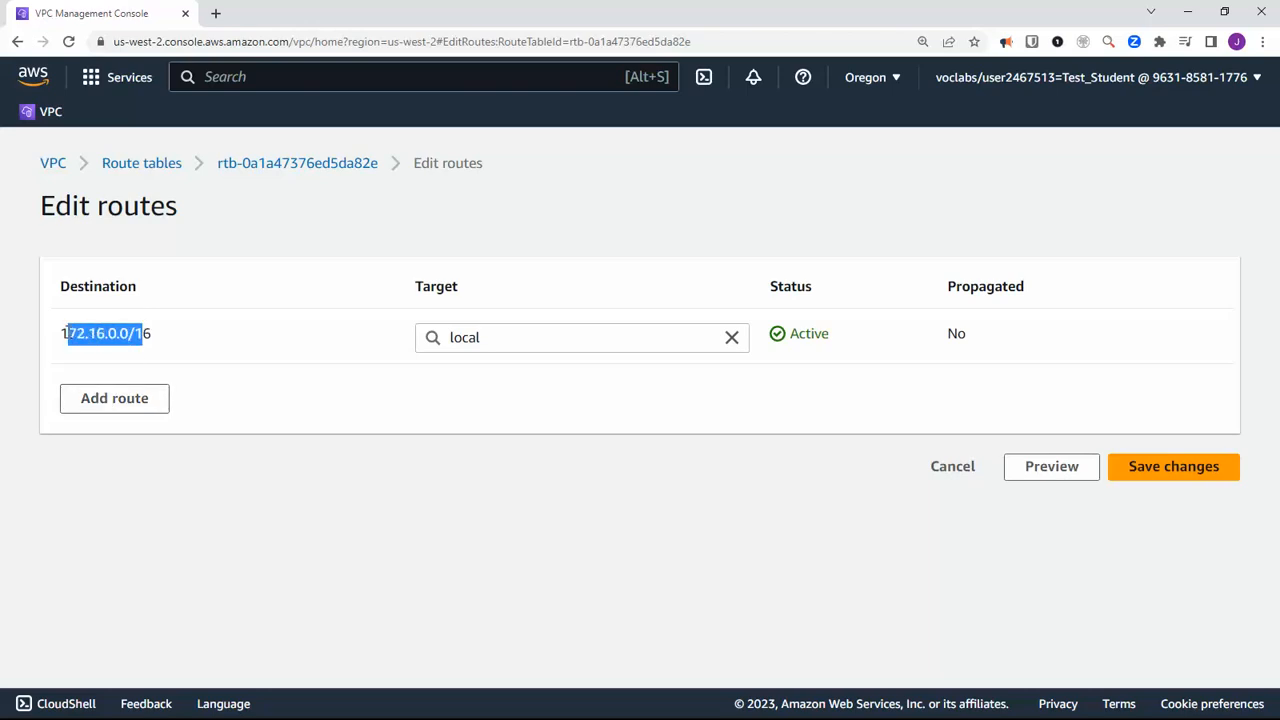
left_click(105, 400)
left_click(106, 392)
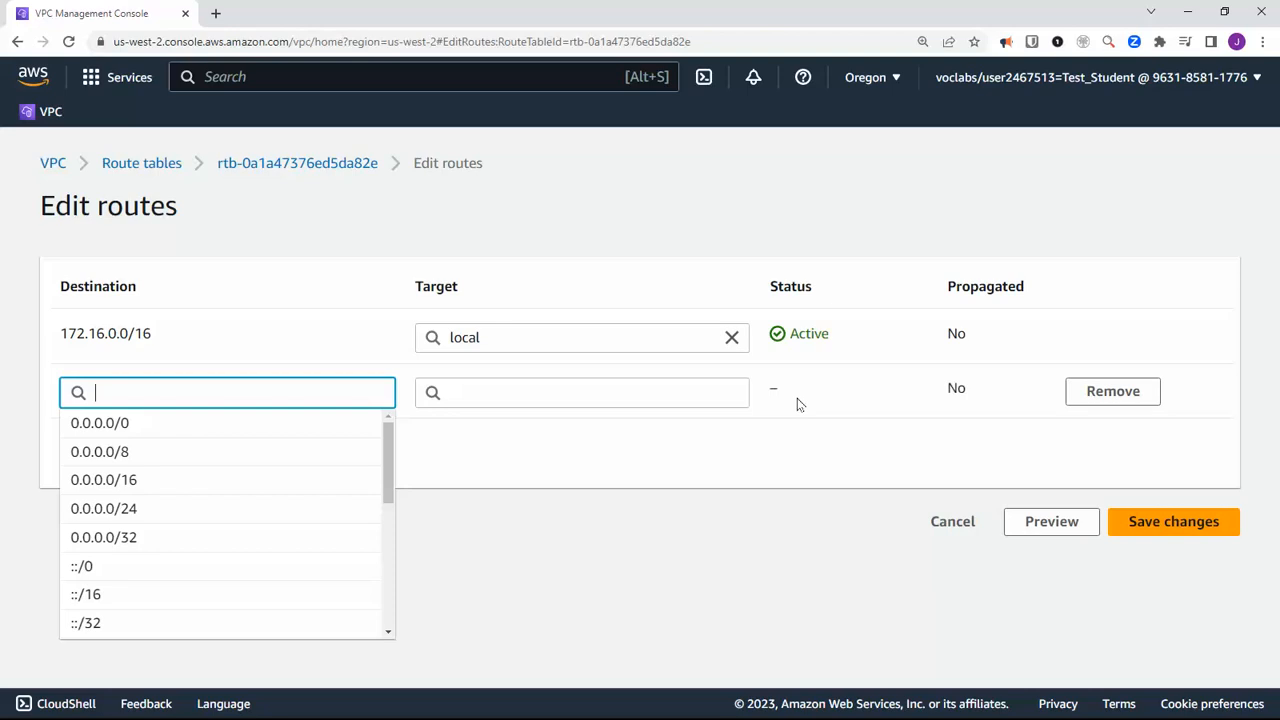
left_click(138, 425)
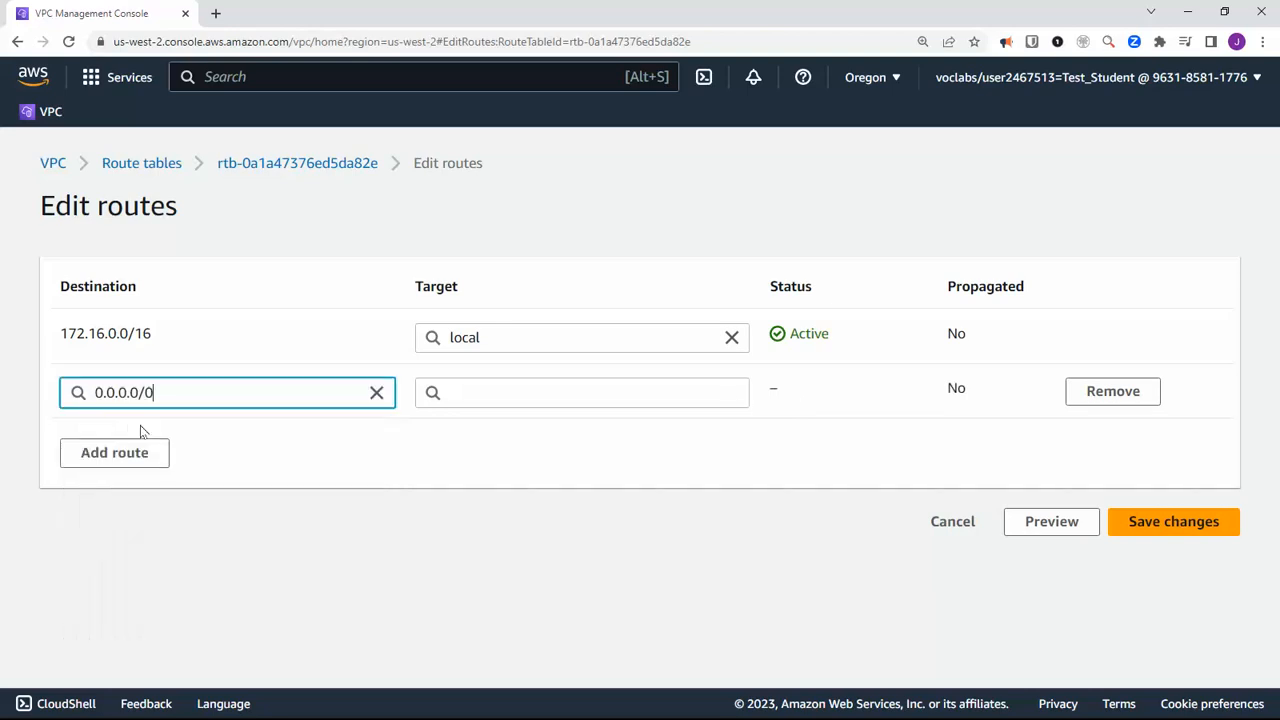
left_click(484, 390)
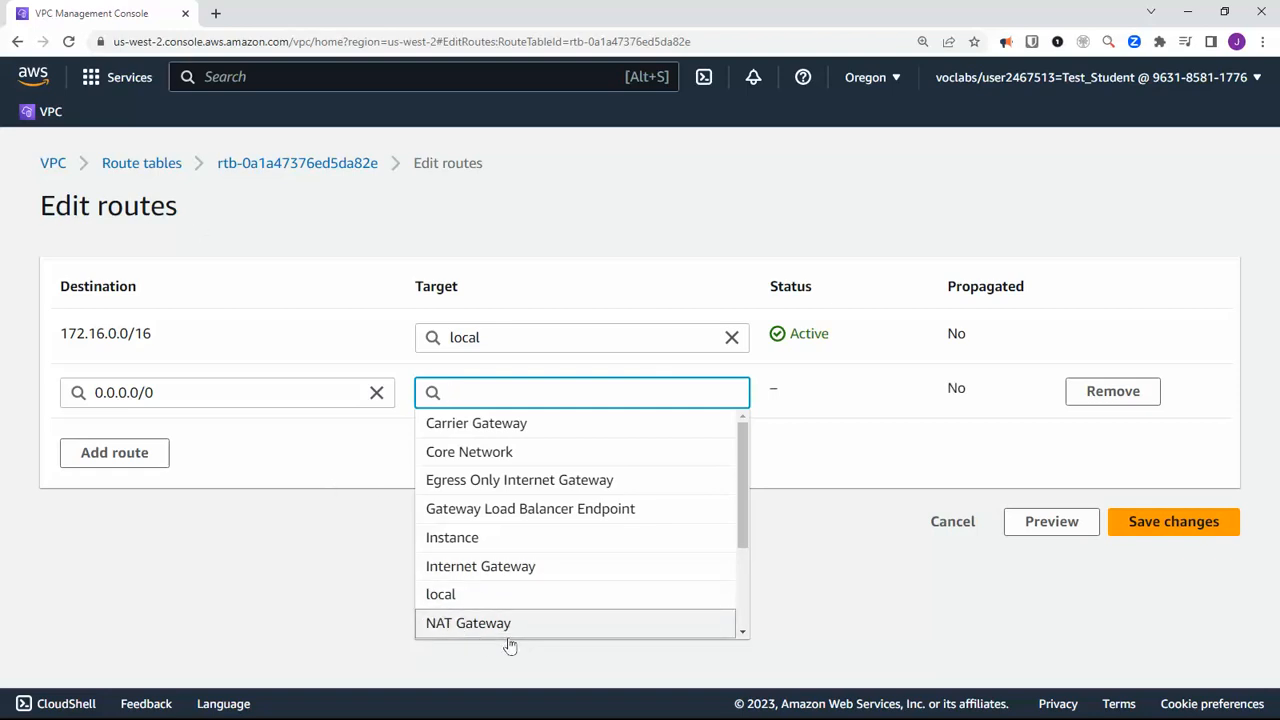
left_click(491, 567)
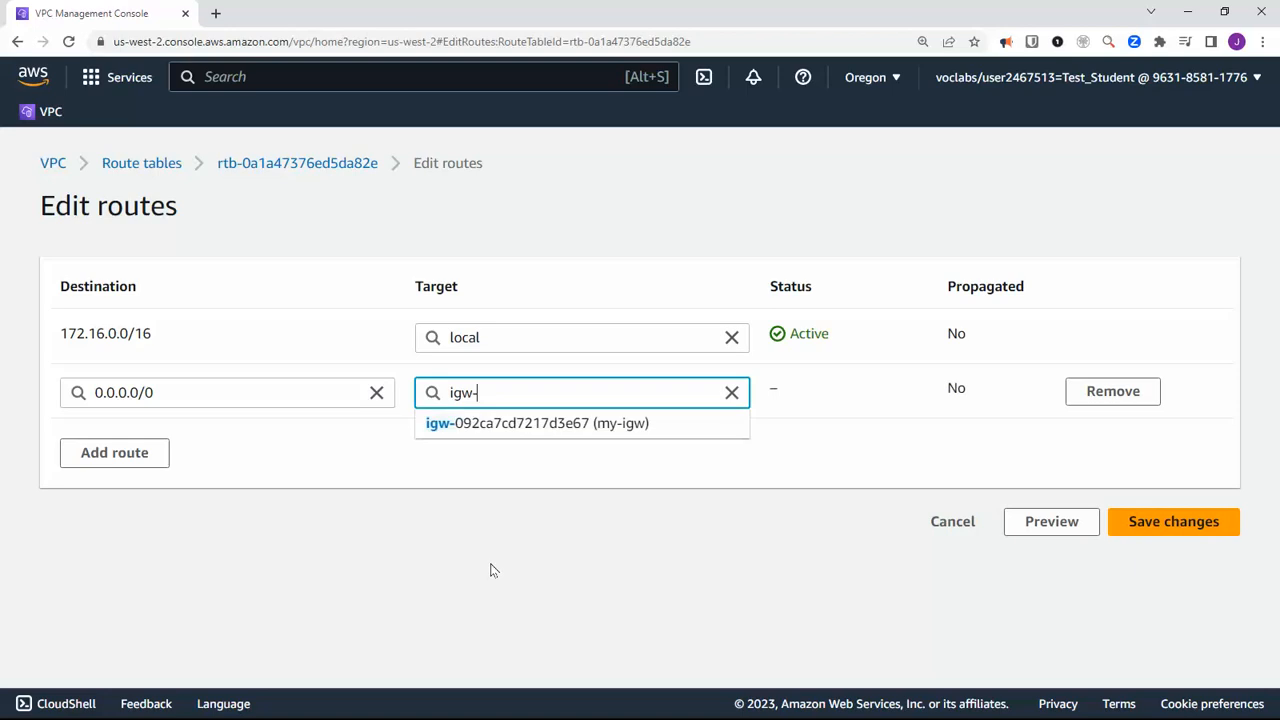
left_click(520, 425)
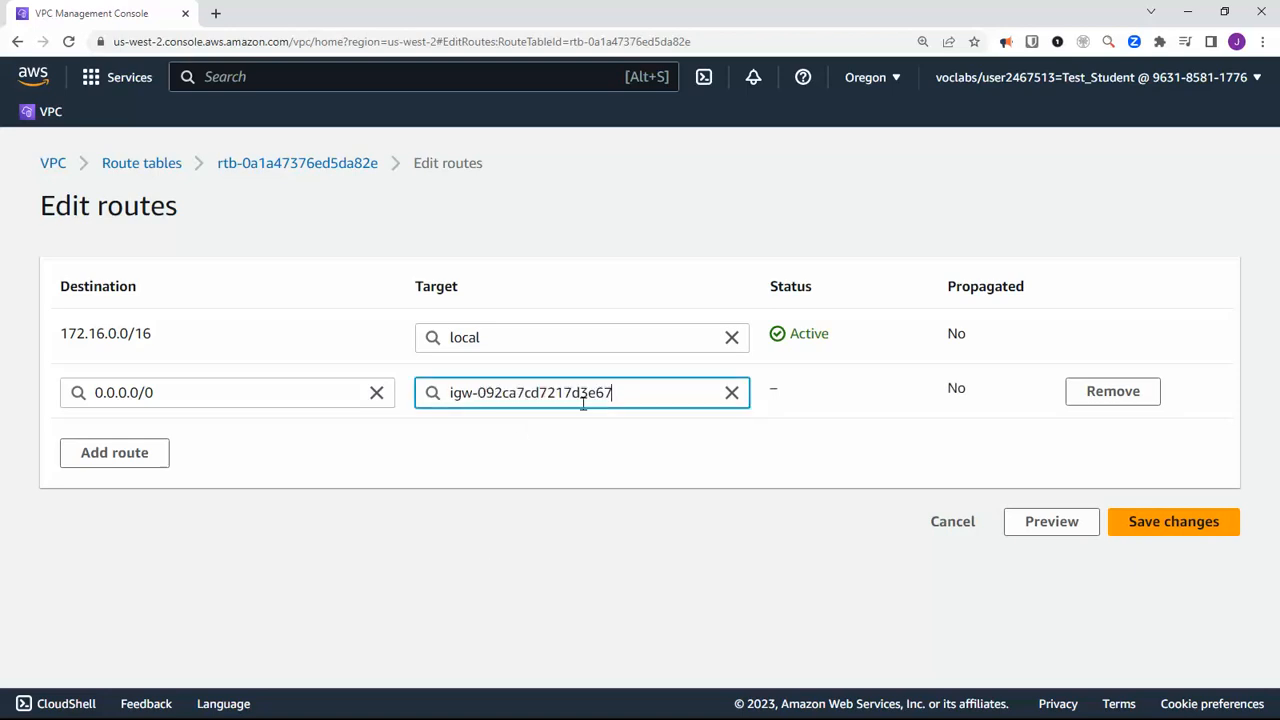
- Clear the target of the 0.0.0.0/0 route, choose the internet gateway my-igw for it again, and save the route changes
triple_click(654, 397)
key("BackSpace")
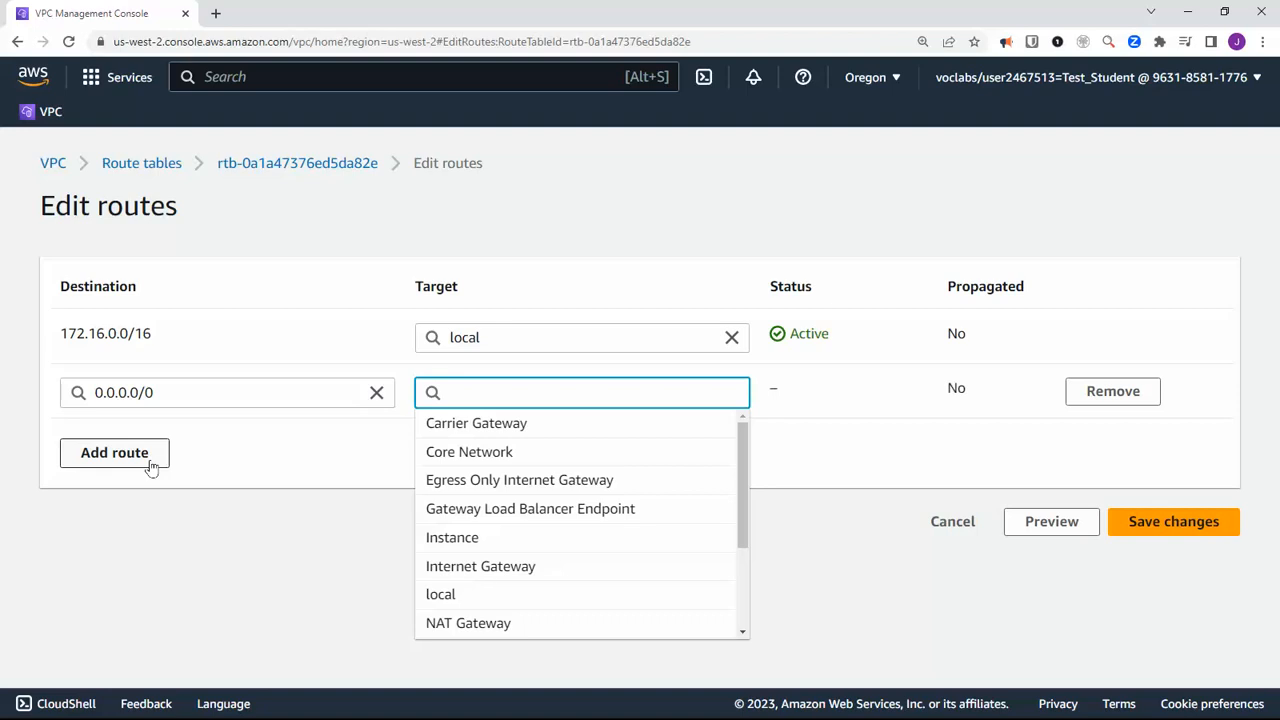
type("inte")
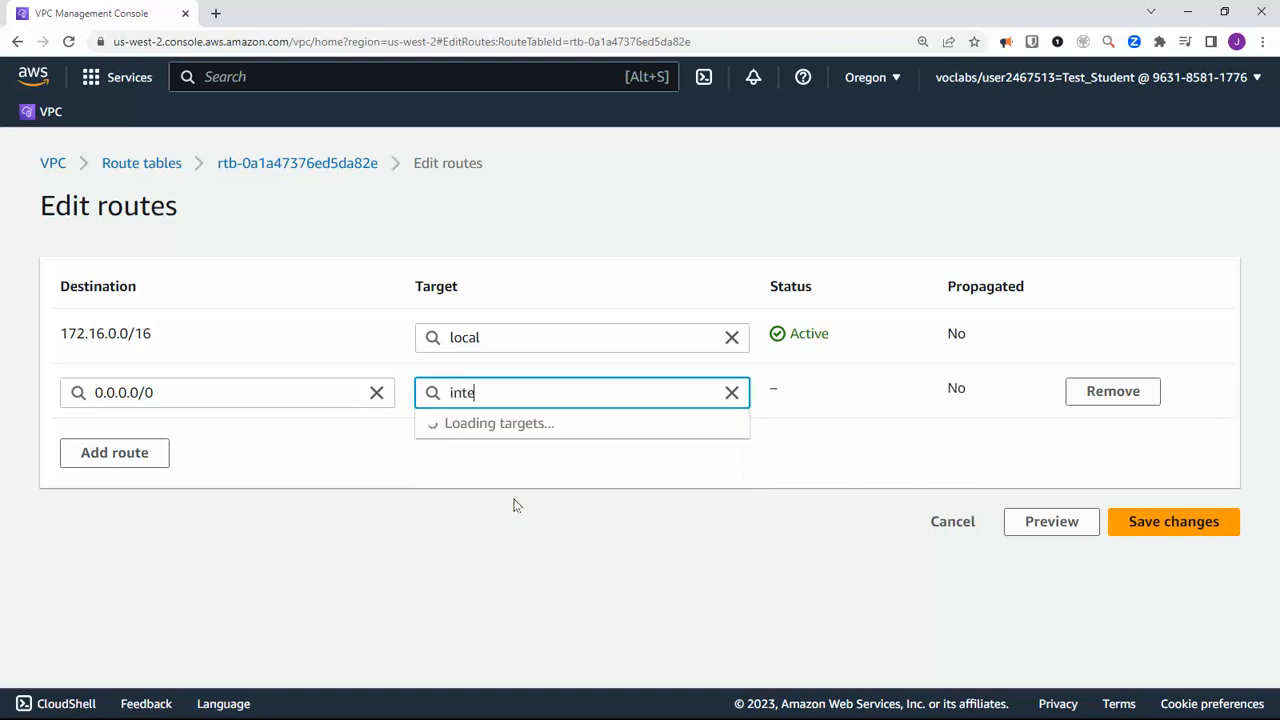
left_click(526, 452)
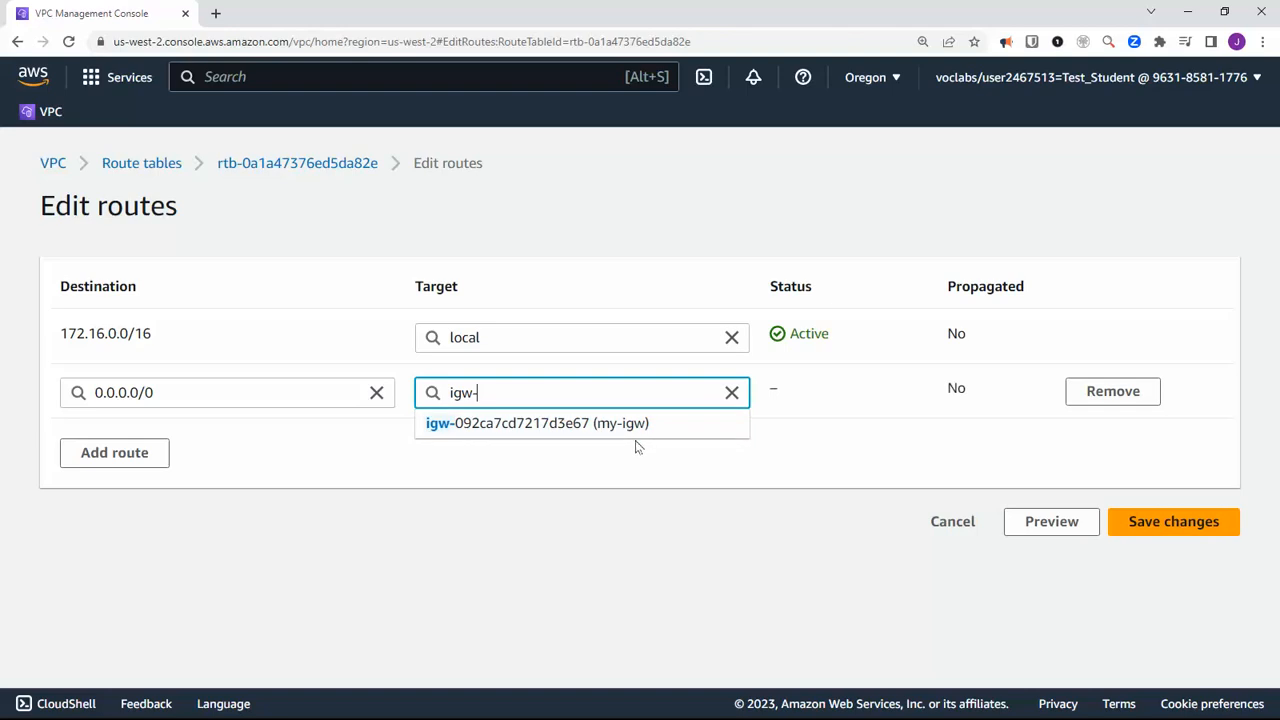
left_click(1166, 521)
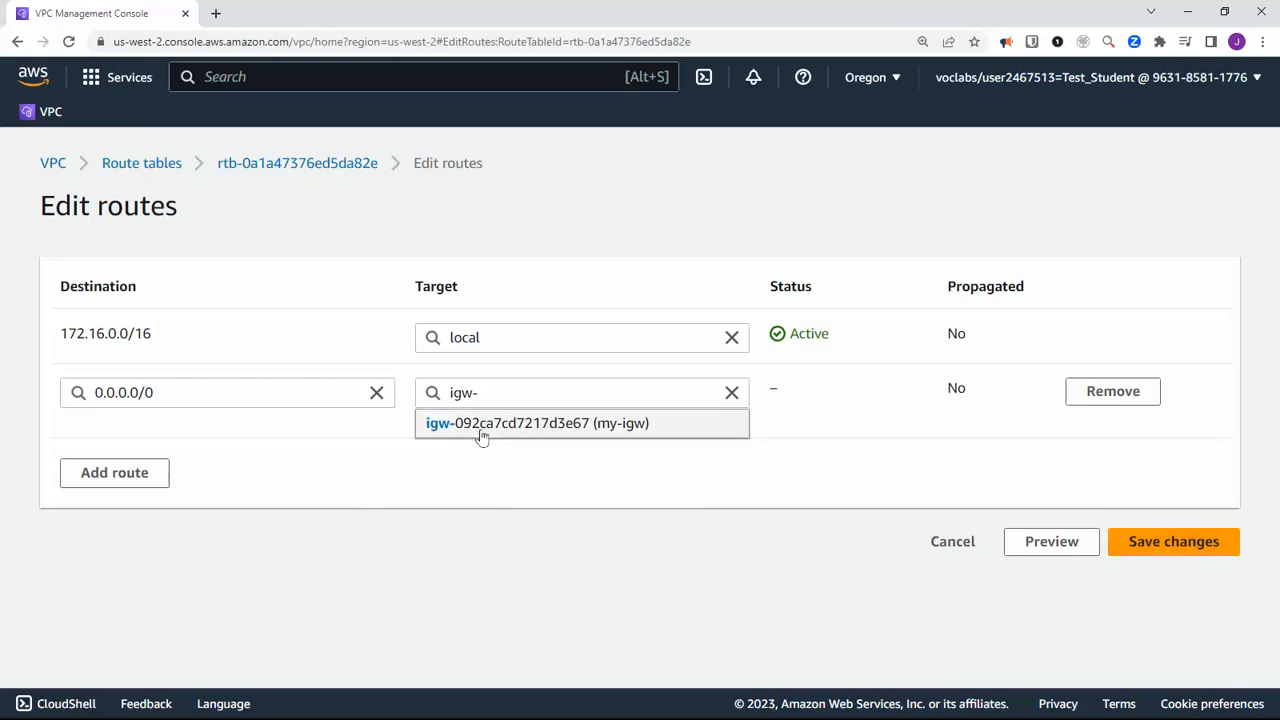
left_click(481, 424)
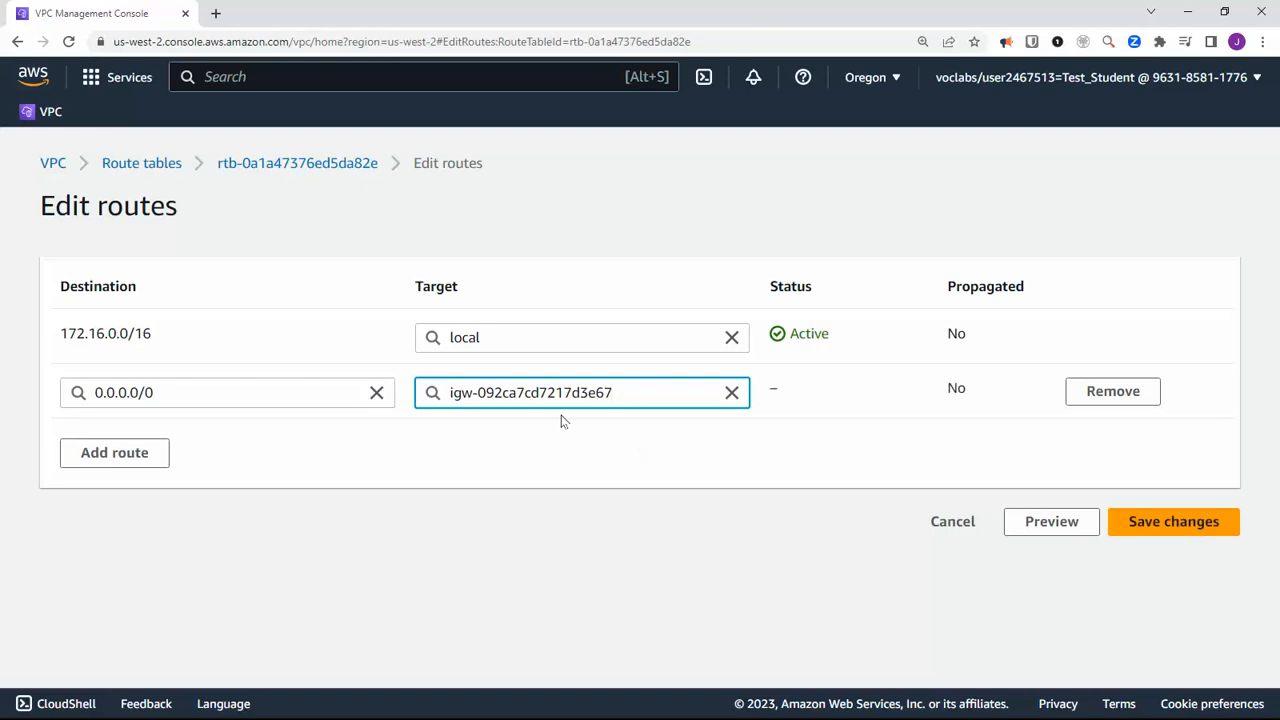
left_click(1158, 521)
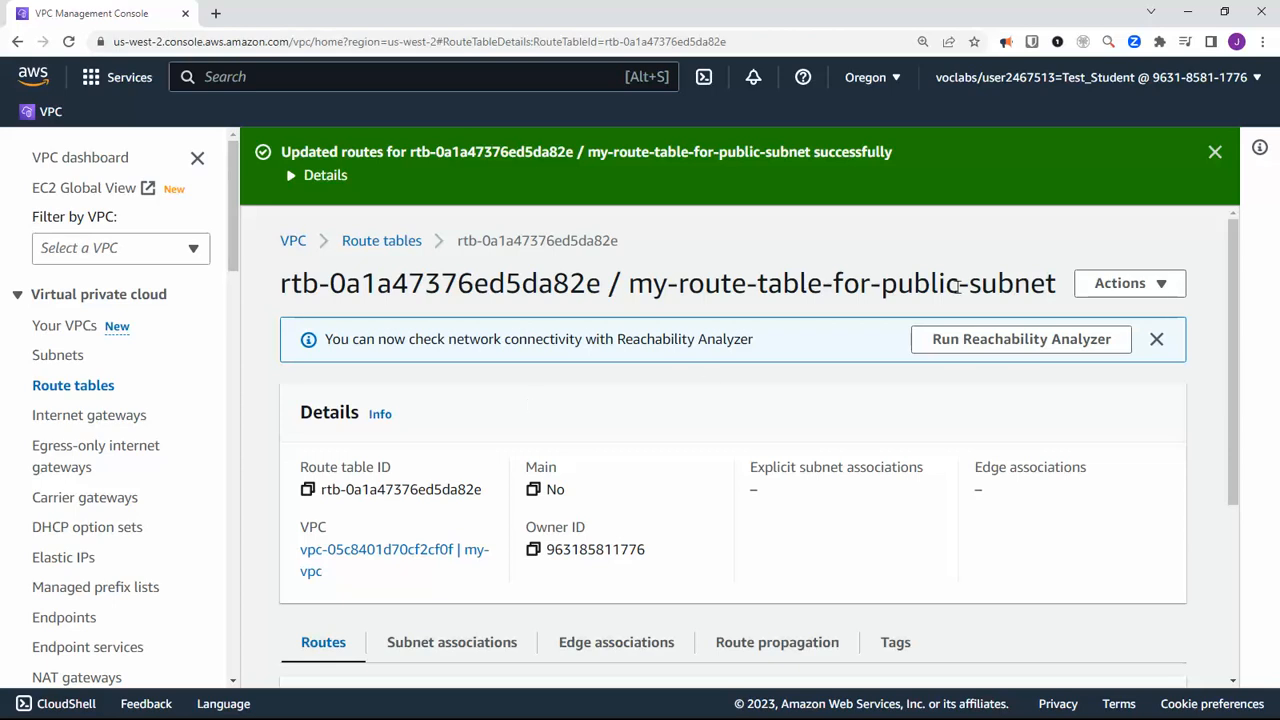
- Associate my-public-subnet with my-route-table-for-public-subnet and save the association
left_click(1162, 285)
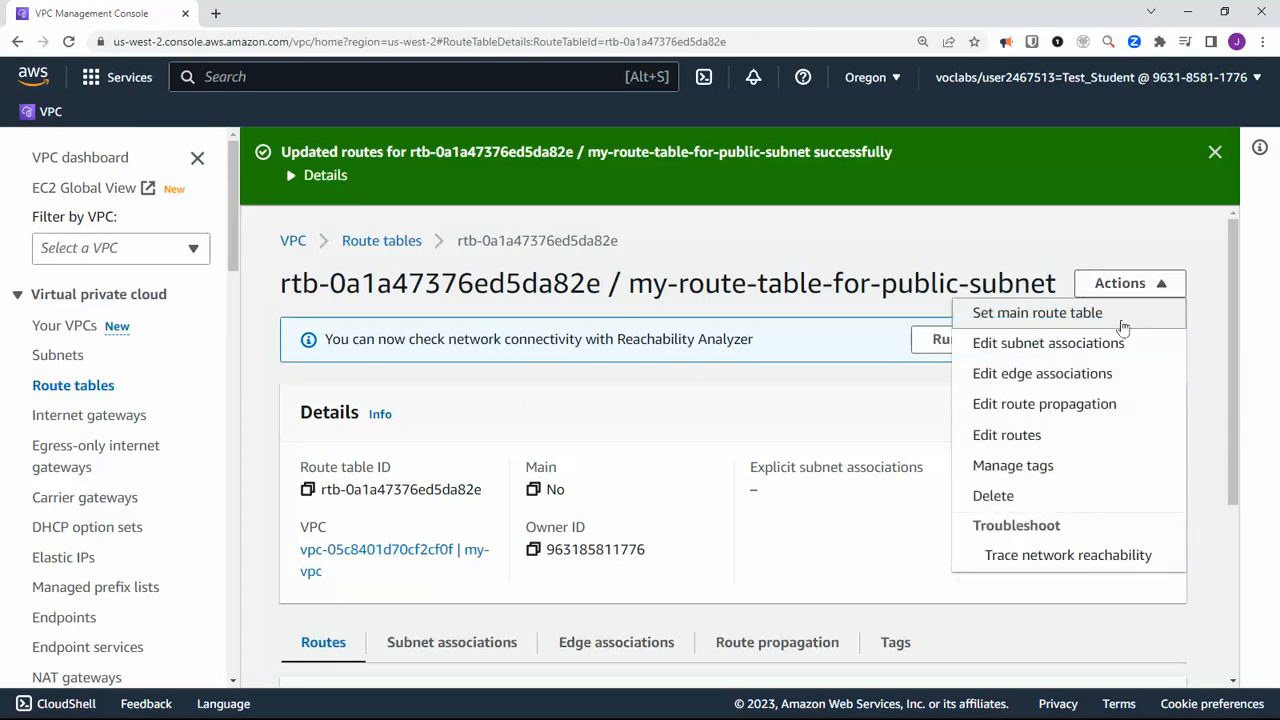
left_click(1016, 350)
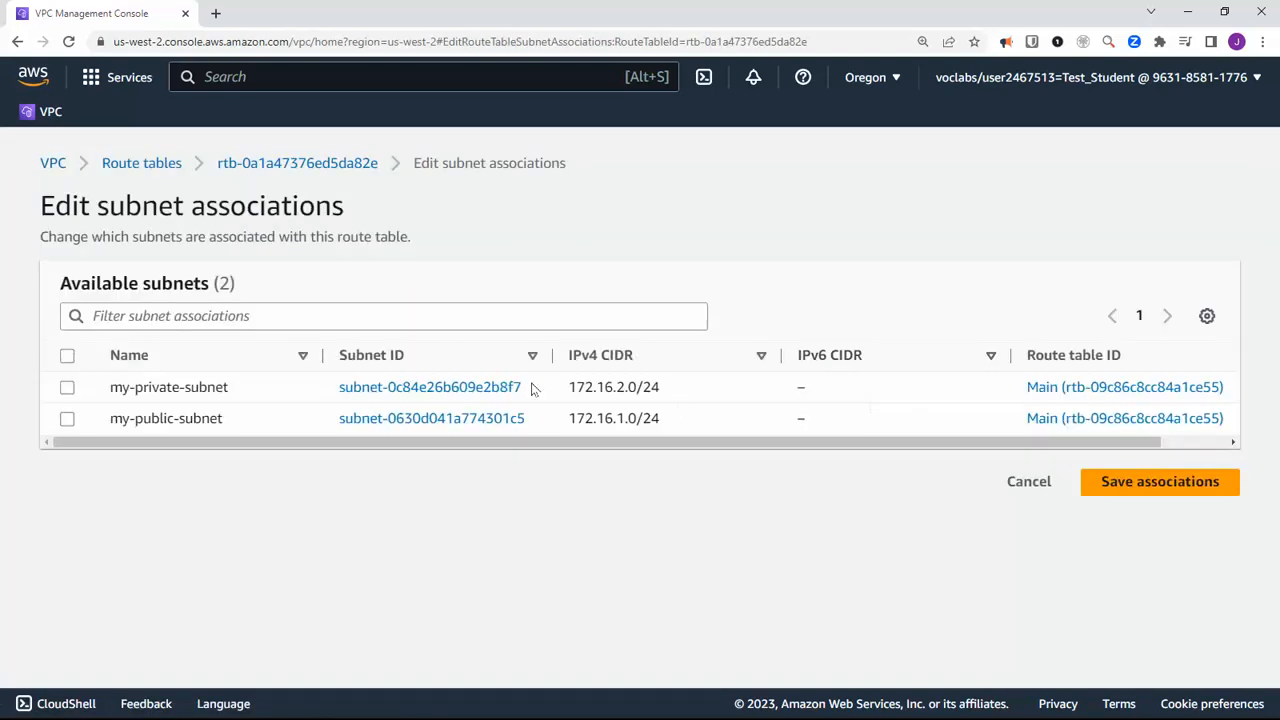
left_click(68, 421)
left_click(1136, 615)
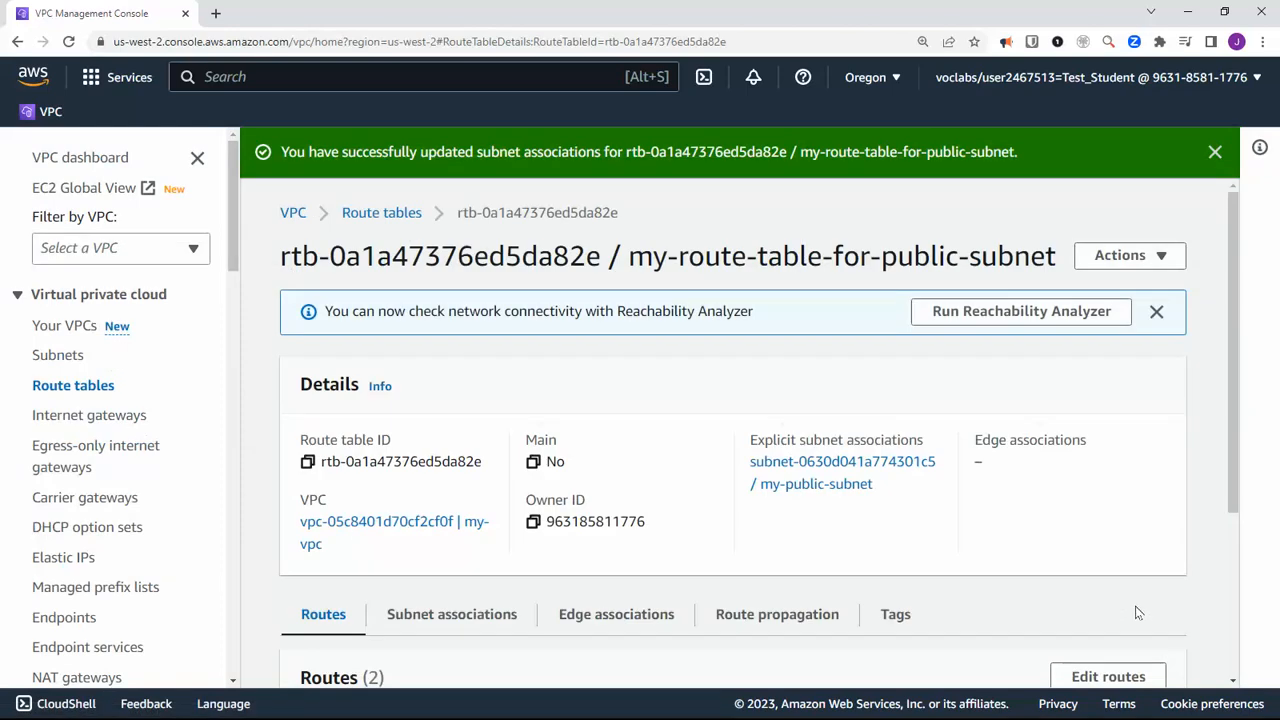
- Return to the list of route tables and widen the Name column to read the full route table name
left_click(367, 214)
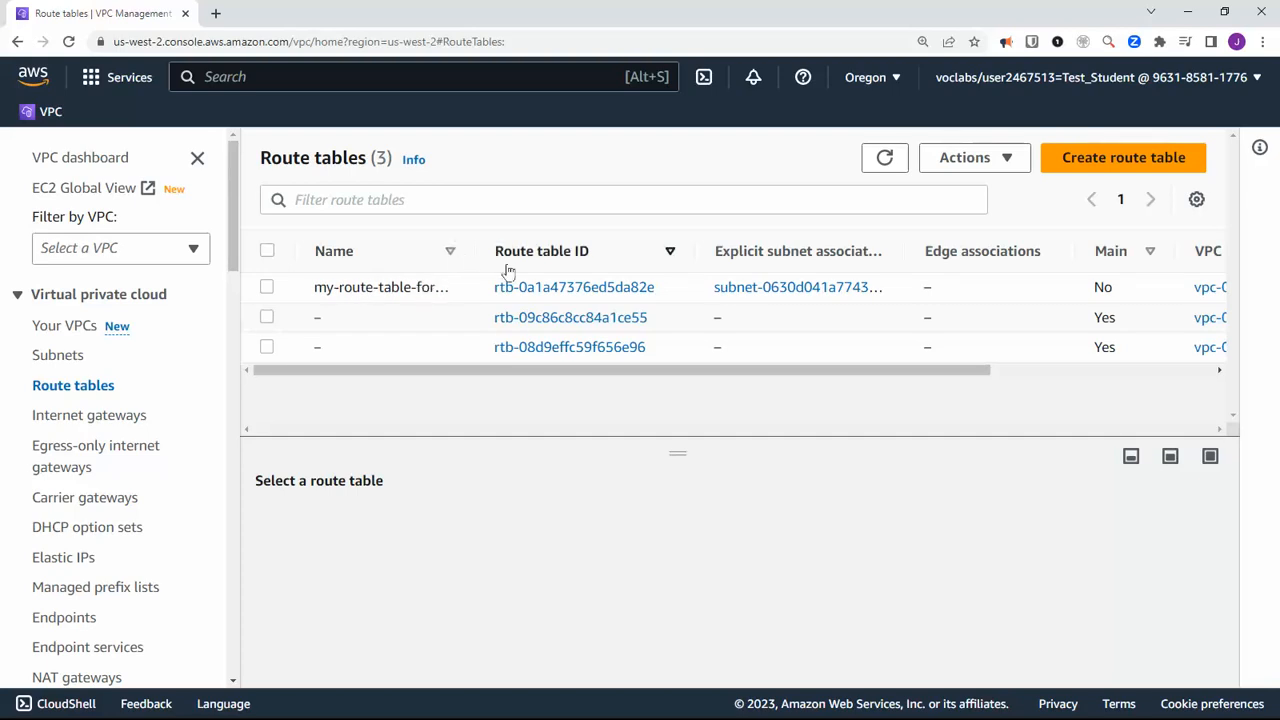
left_click_drag(476, 251, 592, 251)
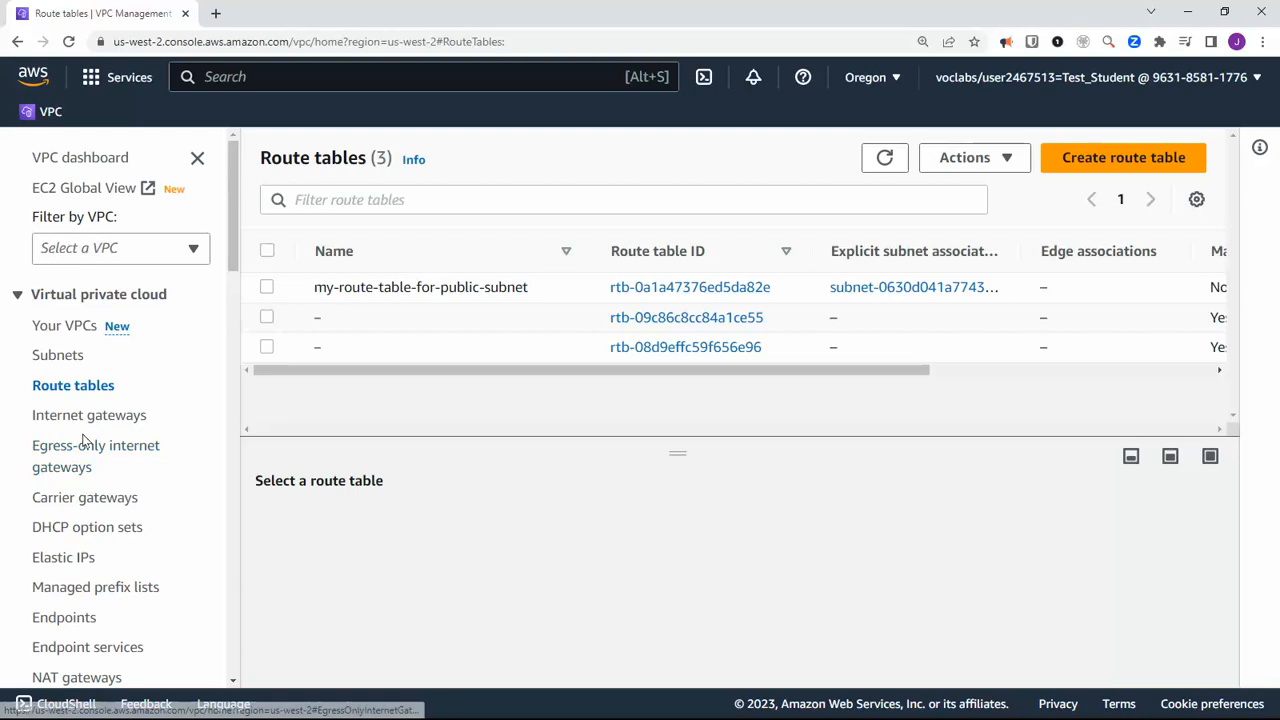
- Allocate a new Elastic IP address from Amazon's pool of IPv4 addresses in the us-west-2 network border group
left_click(86, 562)
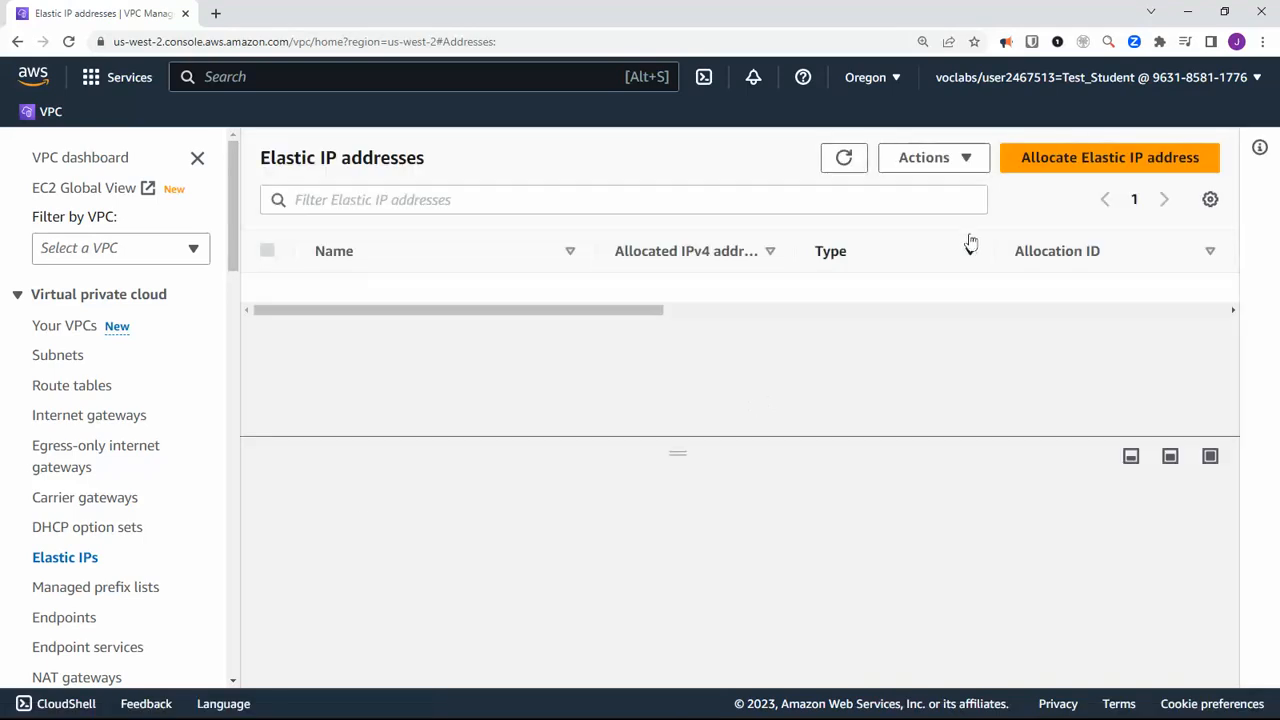
left_click(1070, 157)
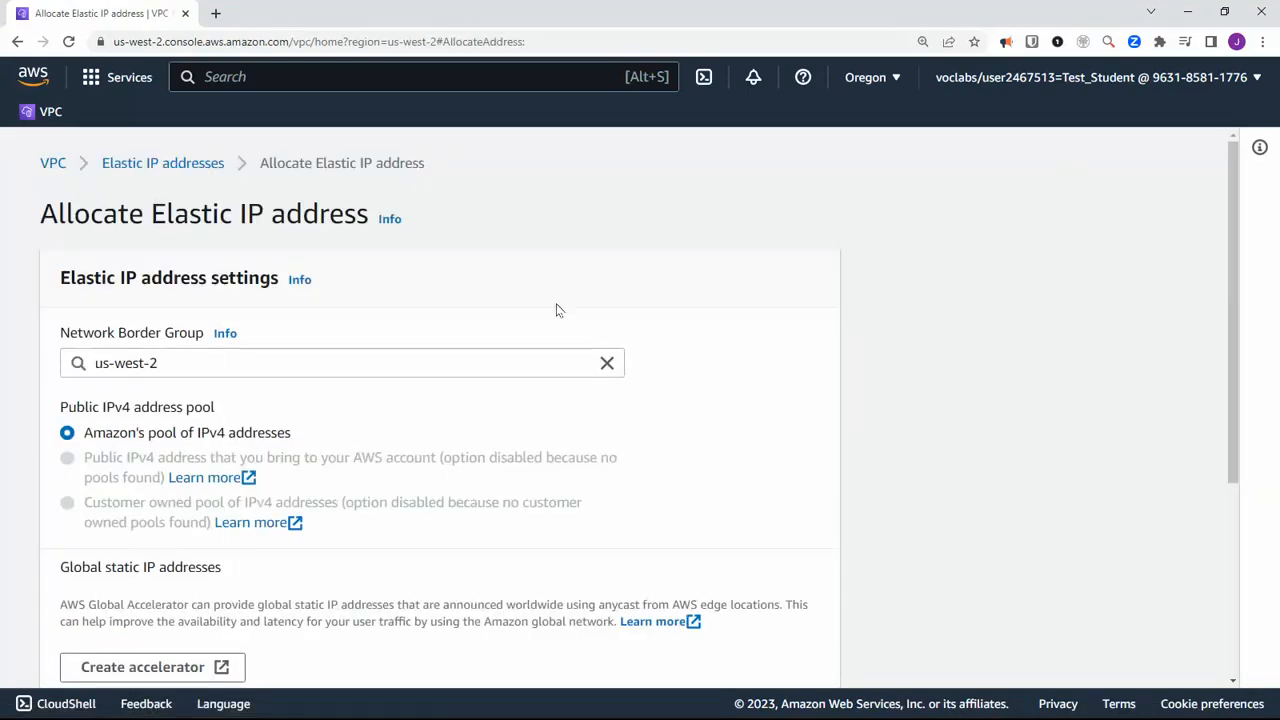
scroll(894, 357, "down", 2)
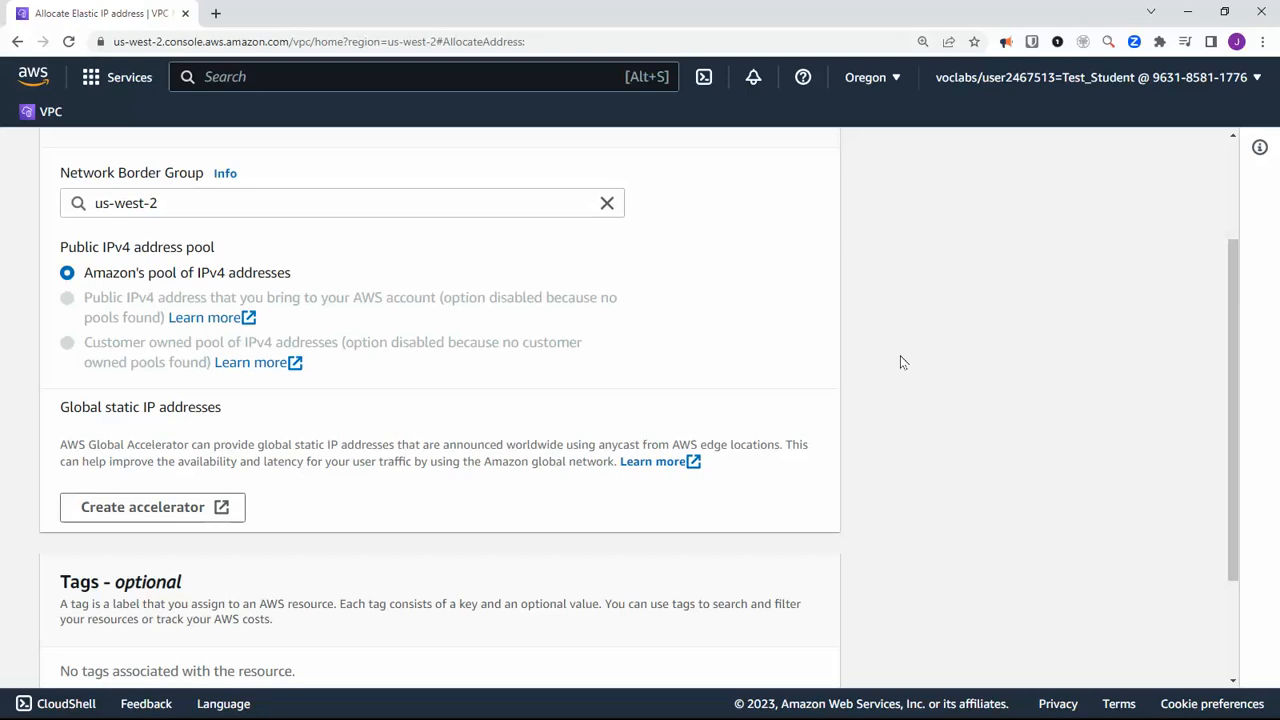
scroll(900, 362, "up", 2)
scroll(900, 360, "down", 3)
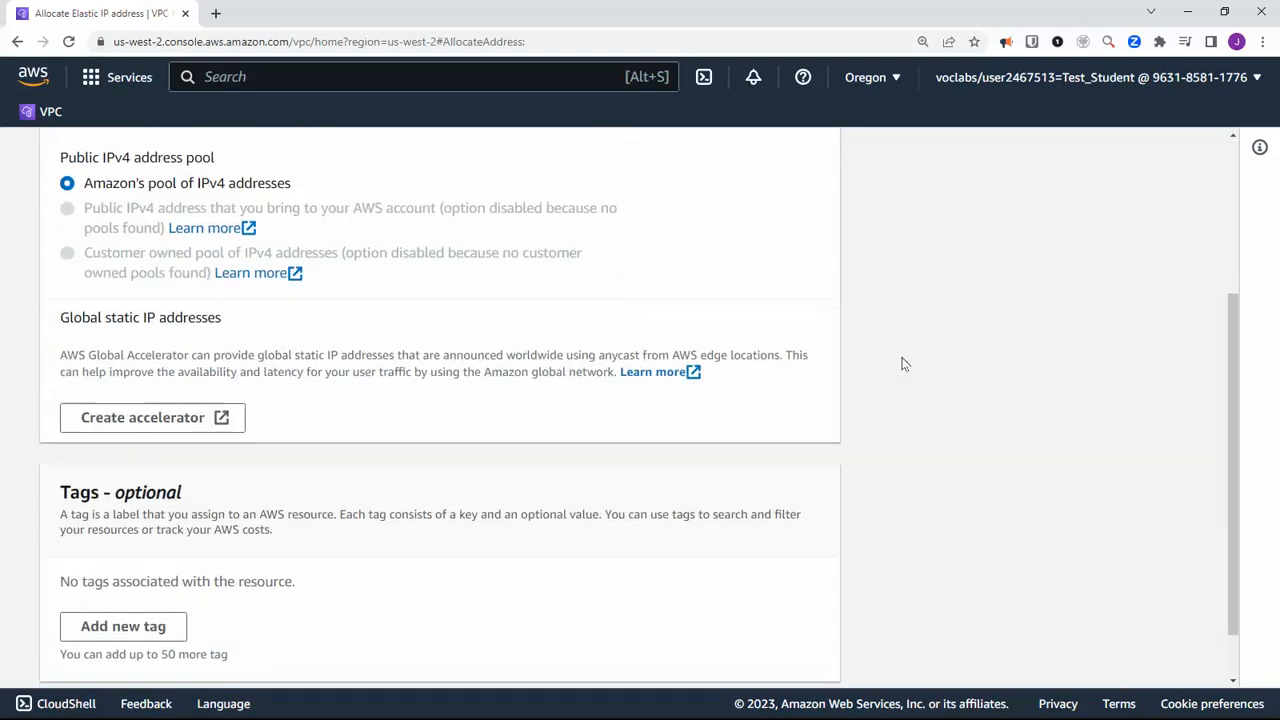
scroll(903, 362, "down", 1)
left_click(790, 653)
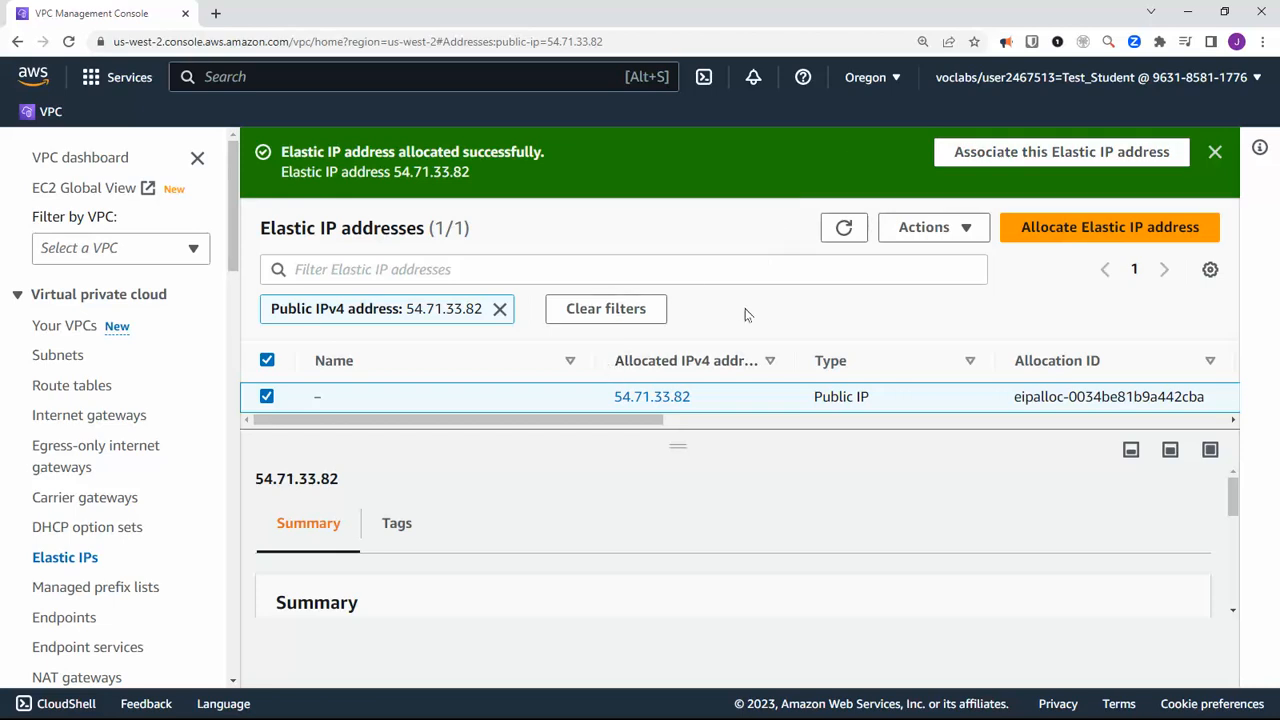
- Name the newly allocated Elastic IP address my-elastic-ip and save the name
left_click(334, 398)
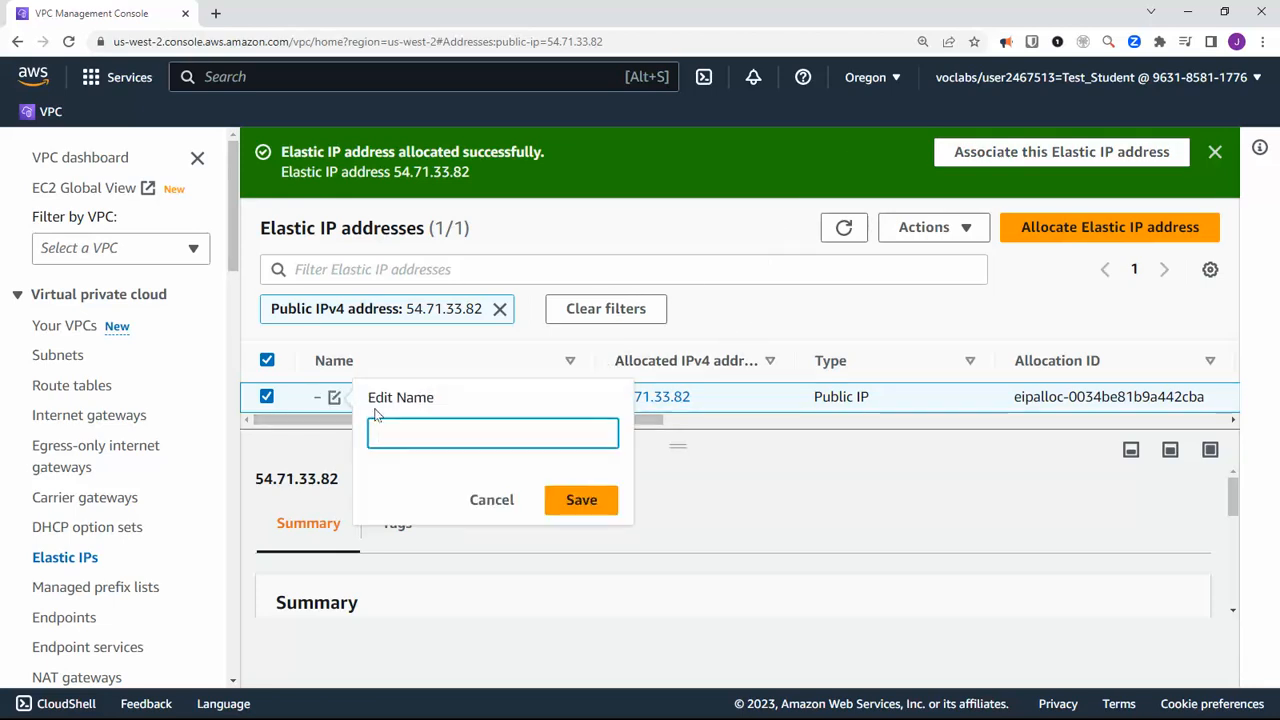
left_click(386, 428)
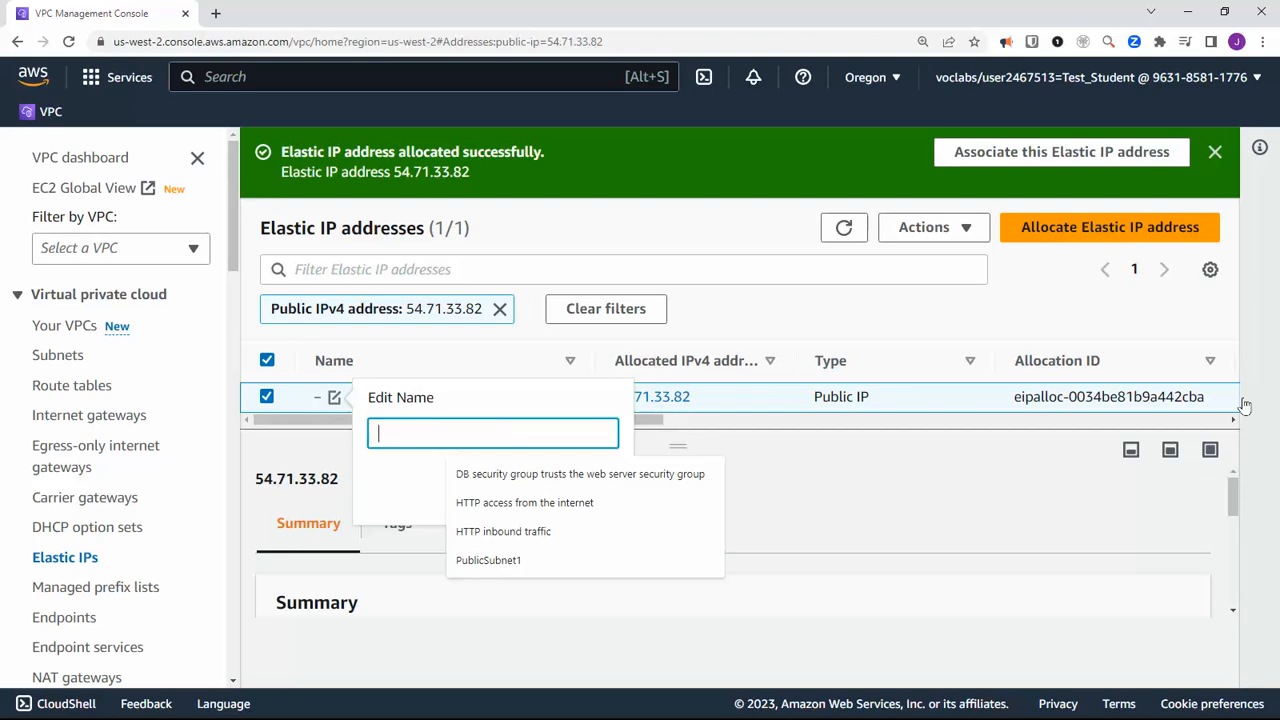
type("my-elastic")
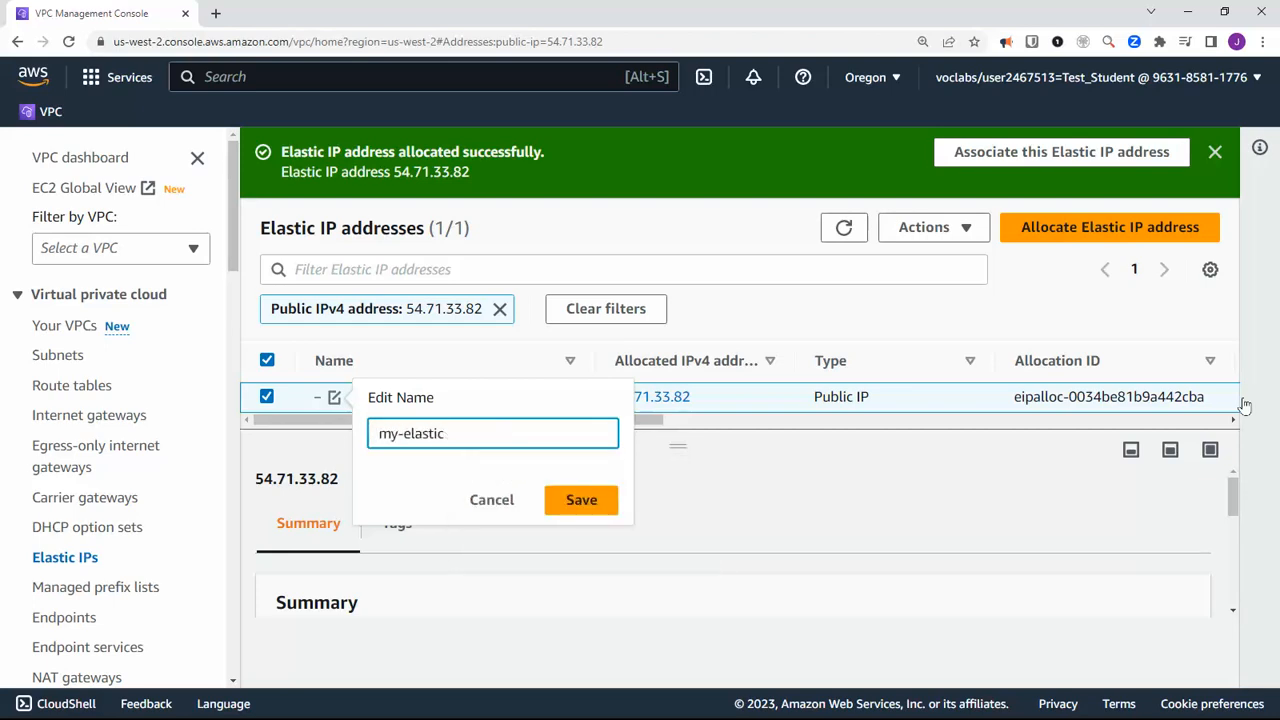
type("-ip")
left_click(581, 501)
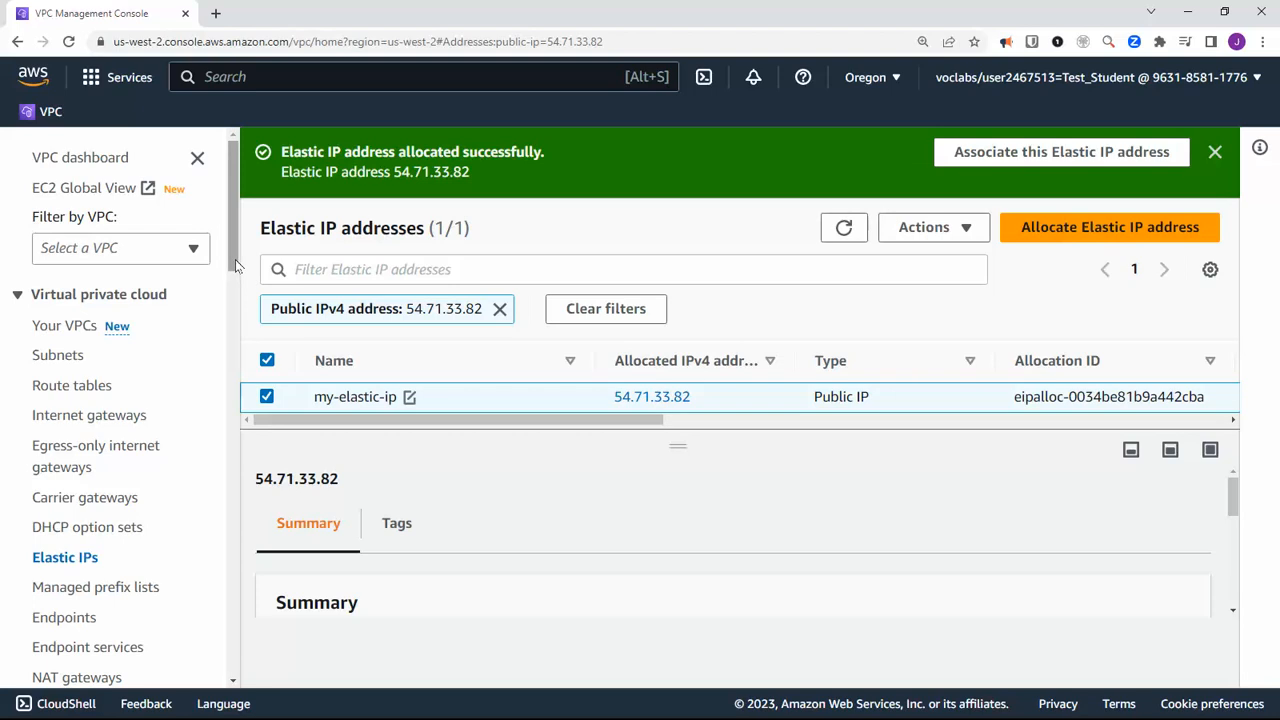
- Start creating a new NAT gateway and name it my-nat-gateway
left_click_drag(235, 259, 235, 295)
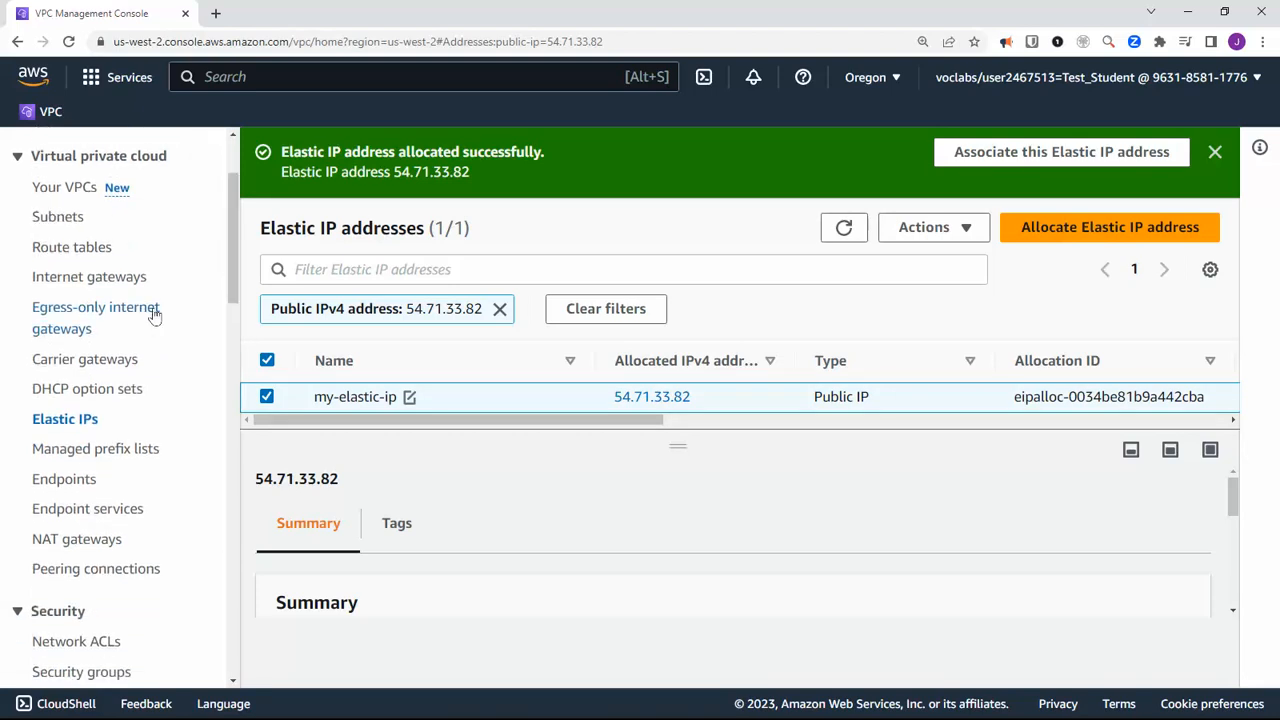
left_click_drag(233, 291, 236, 313)
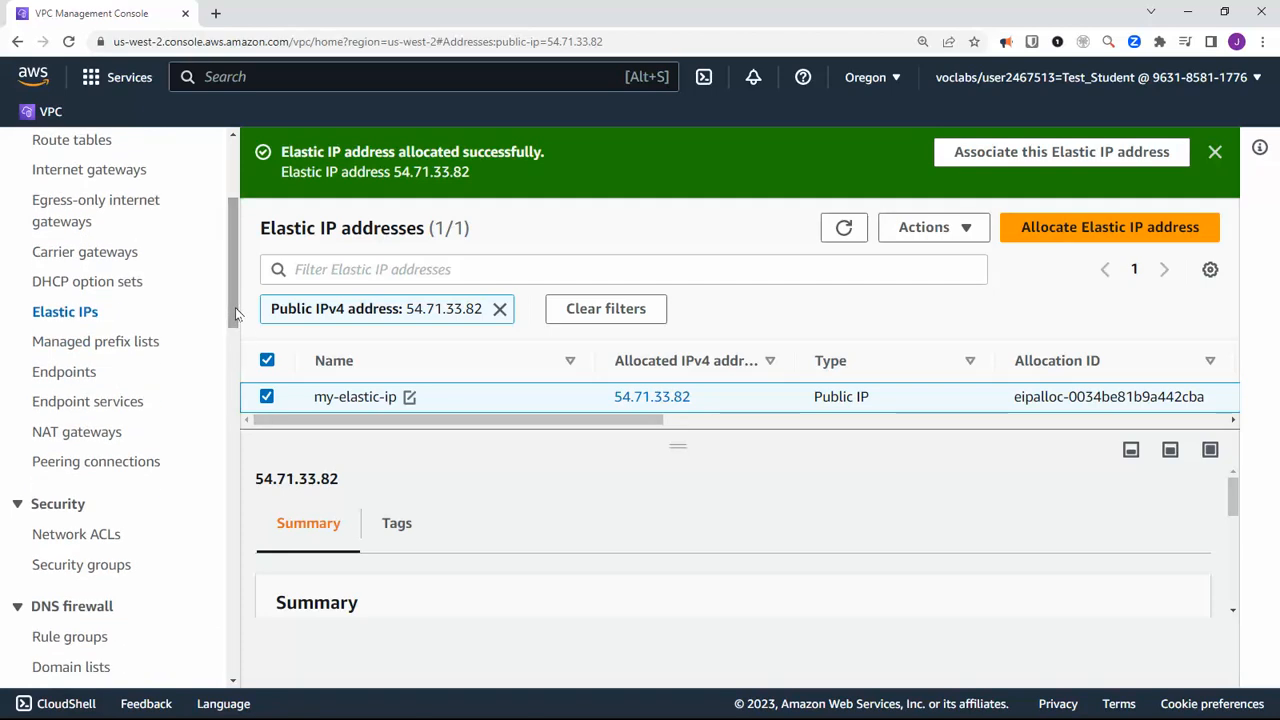
left_click(68, 436)
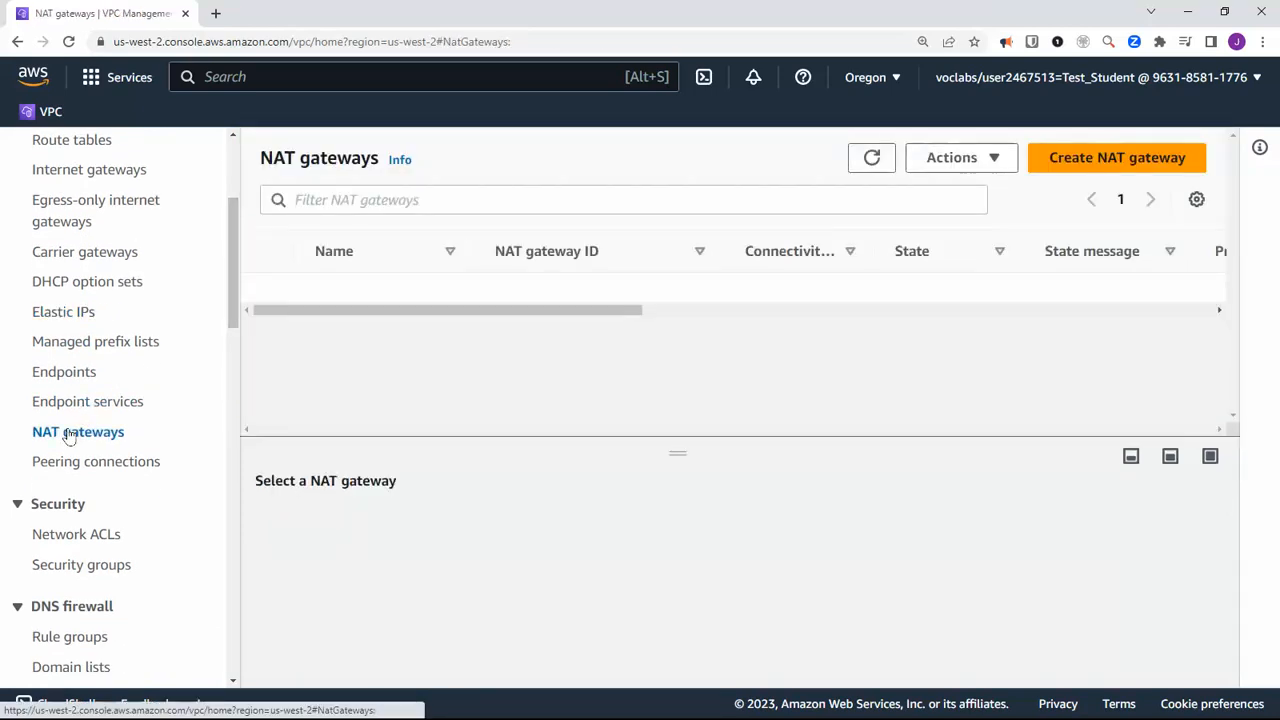
left_click(1084, 160)
left_click(398, 420)
type("my-nat-gateway")
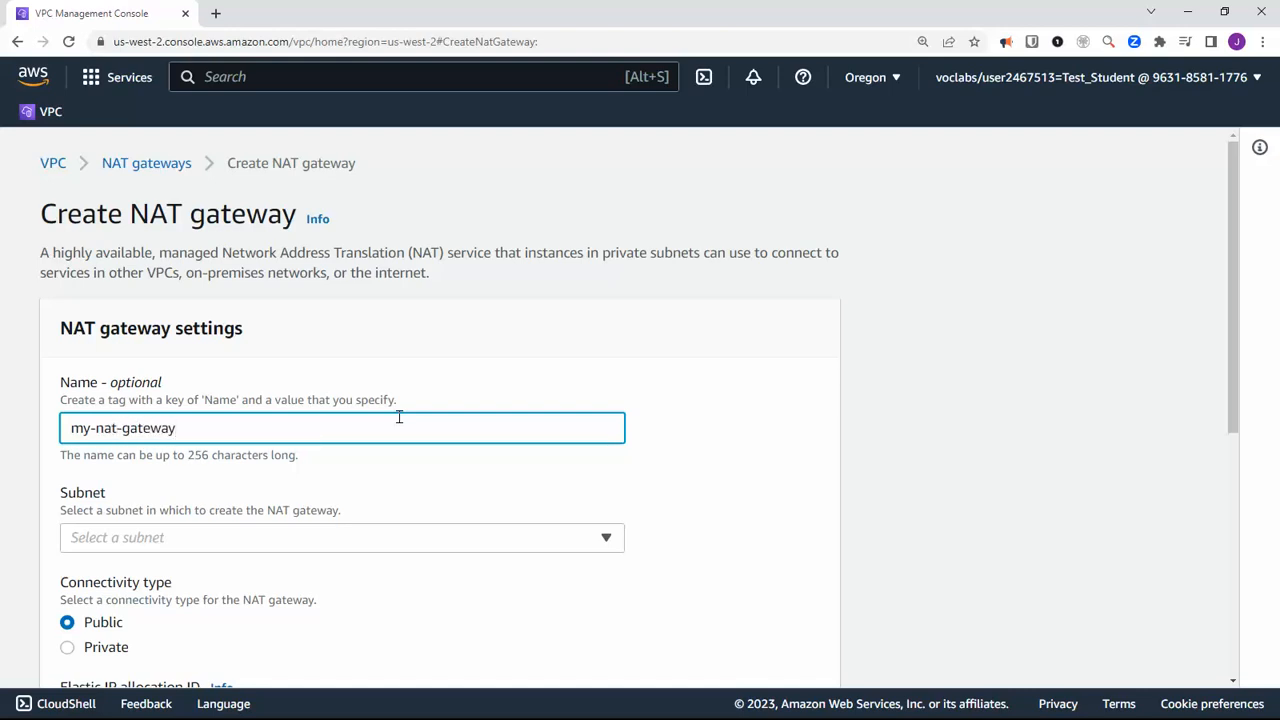
- Create the NAT gateway in my-public-subnet with my-elastic-ip as its Elastic IP allocation
left_click(586, 539)
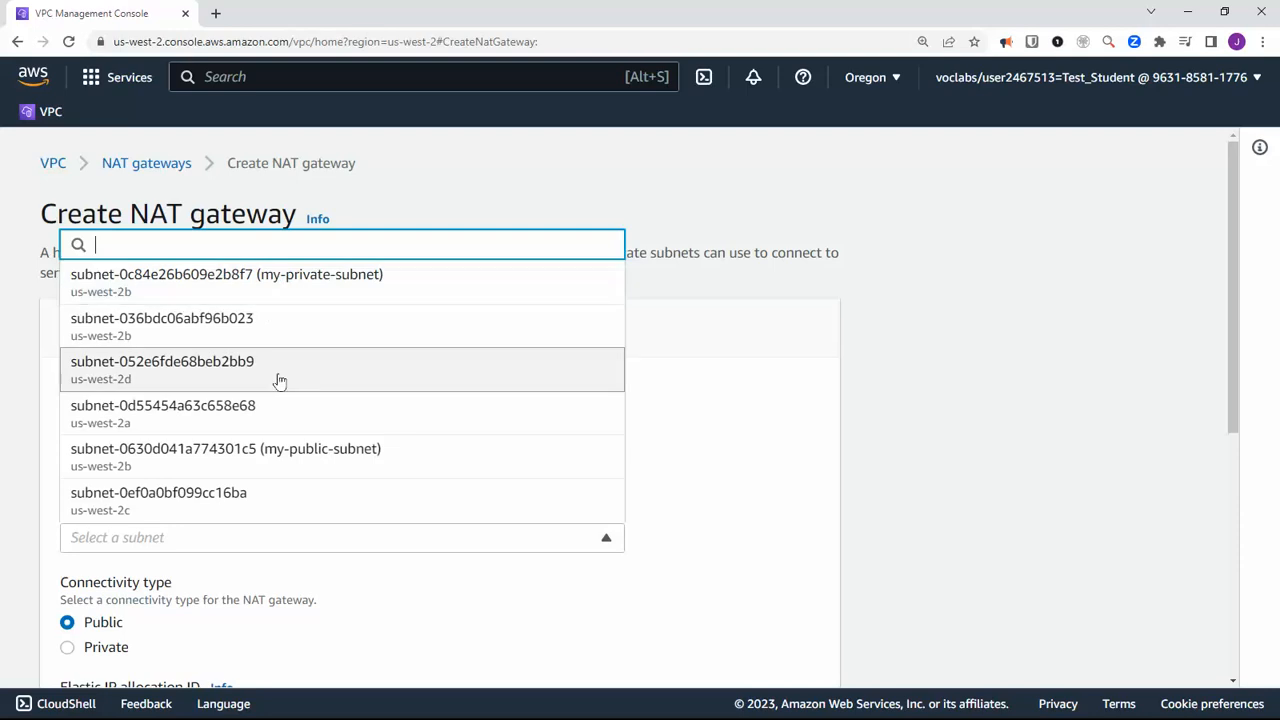
left_click(296, 459)
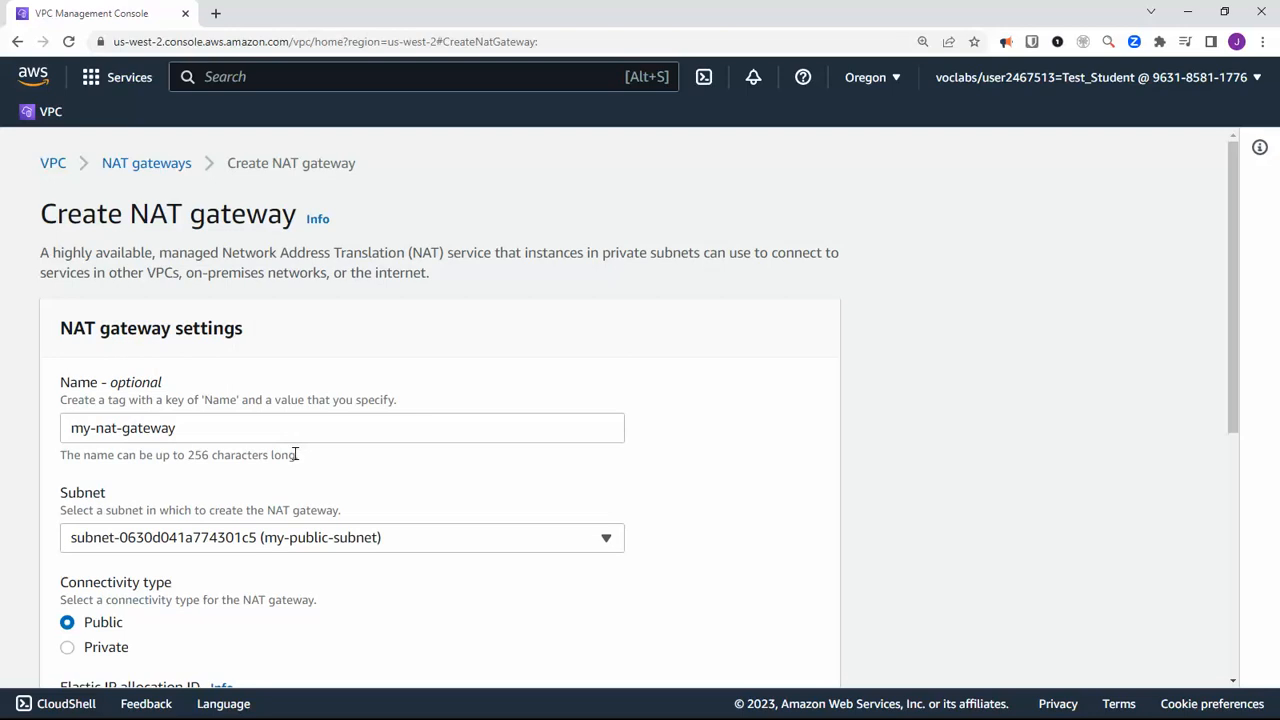
scroll(735, 512, "down", 2)
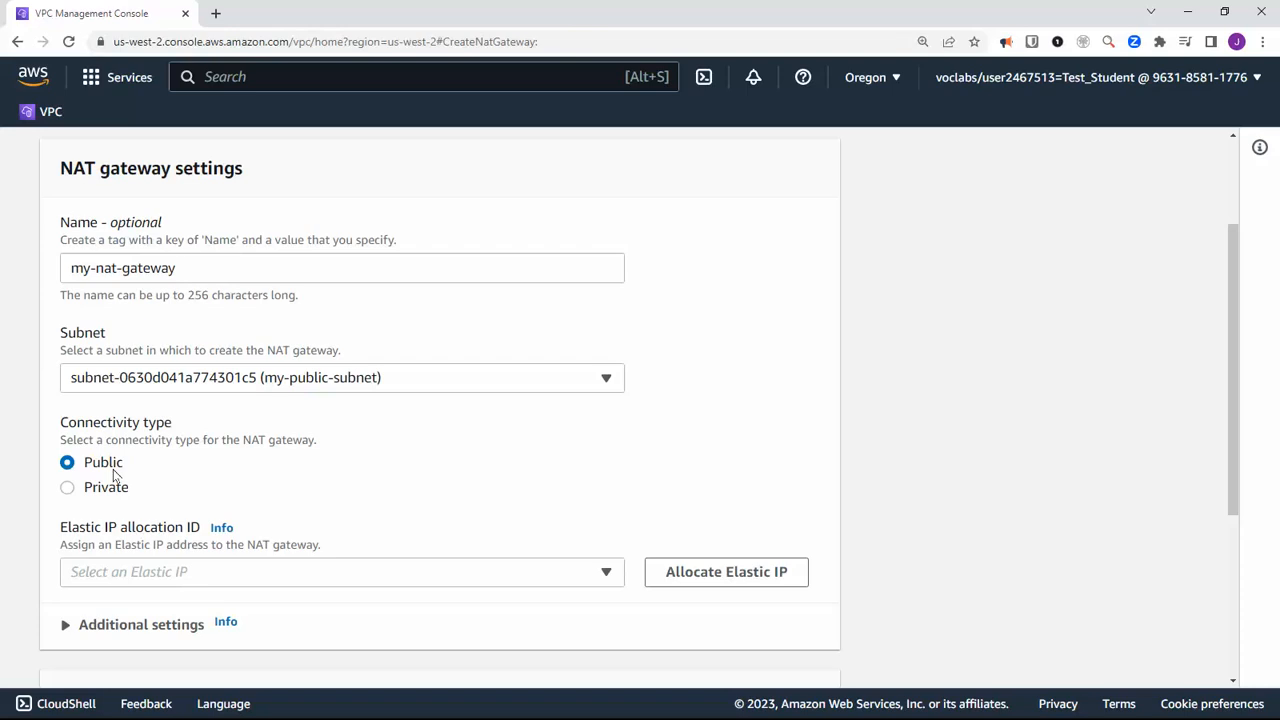
scroll(380, 529, "down", 2)
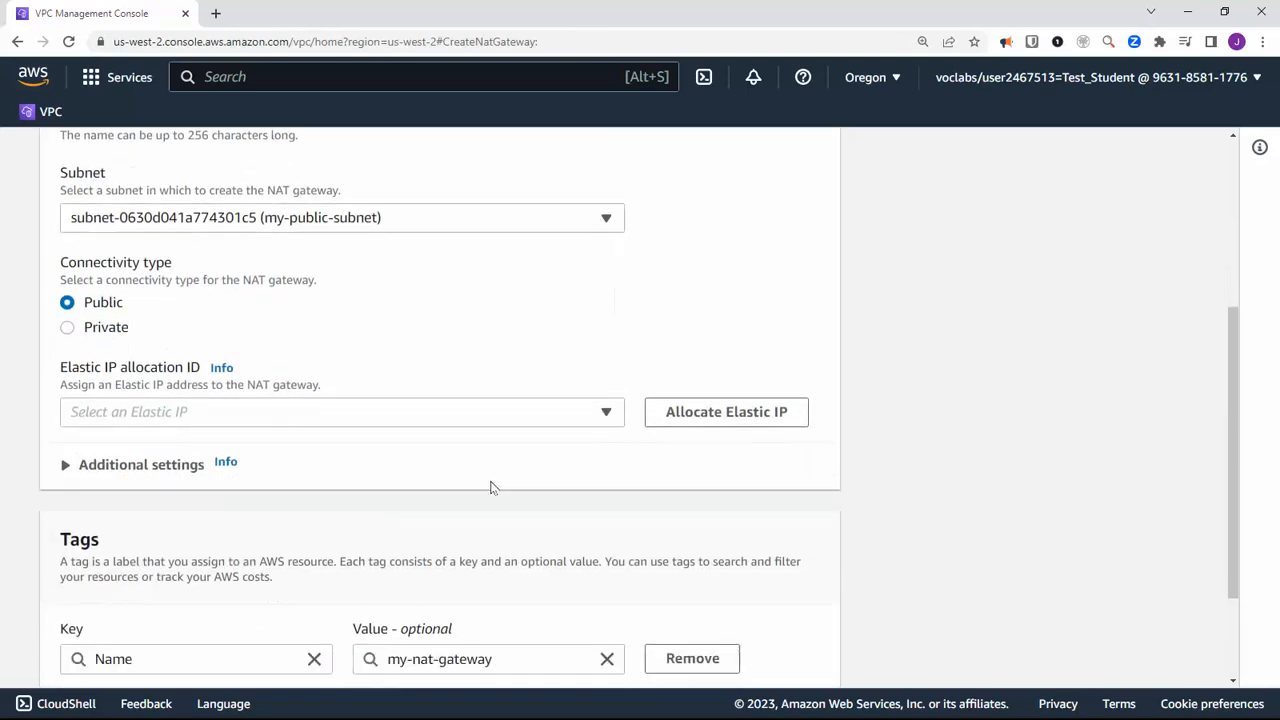
left_click(606, 416)
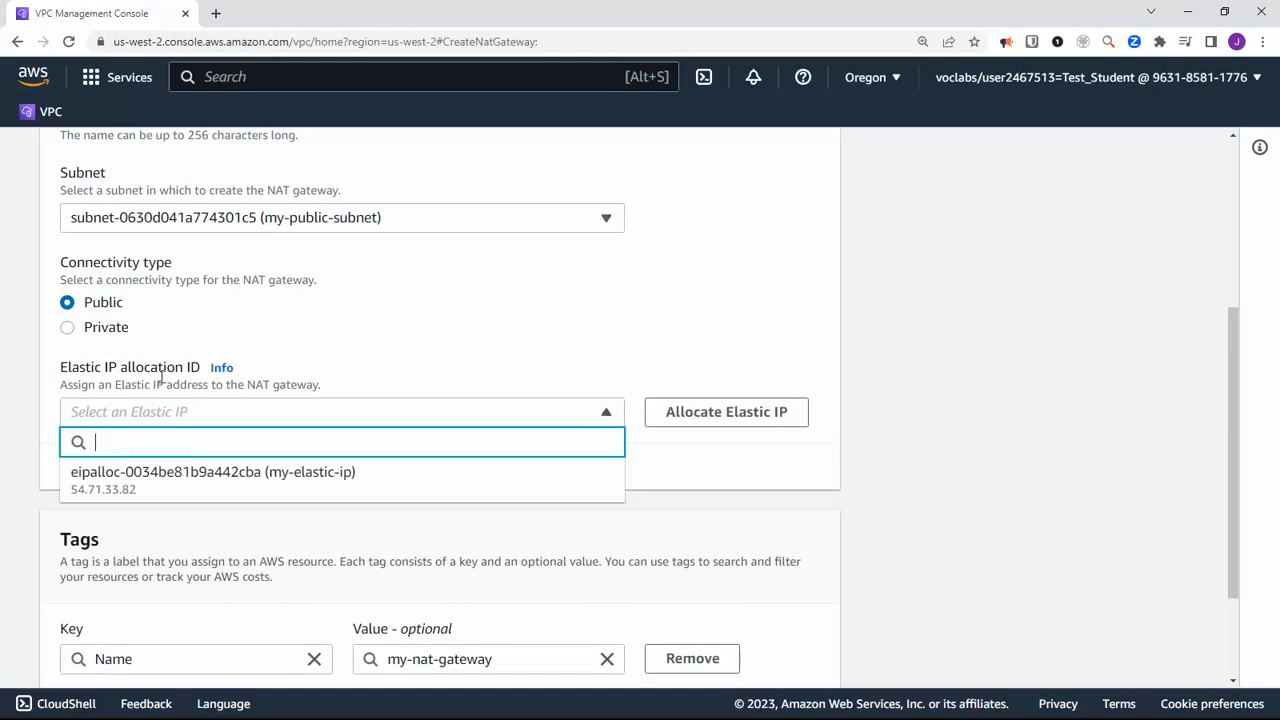
left_click(101, 478)
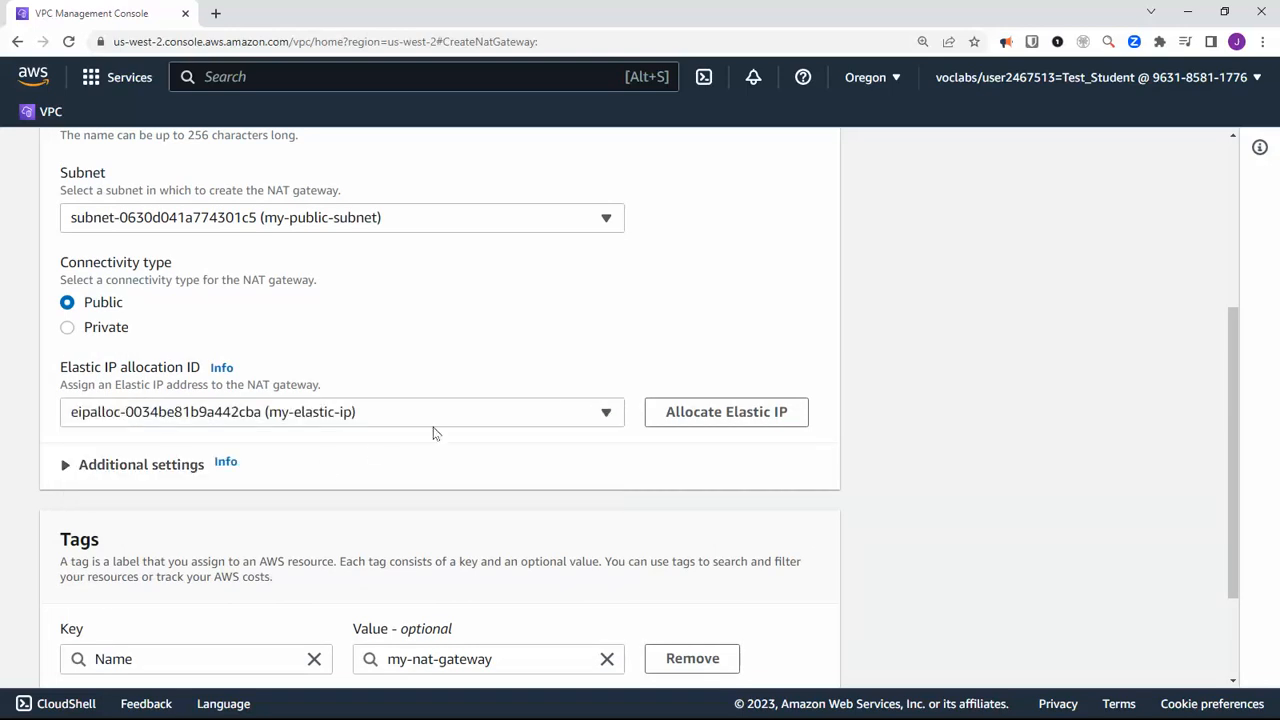
scroll(815, 440, "down", 2)
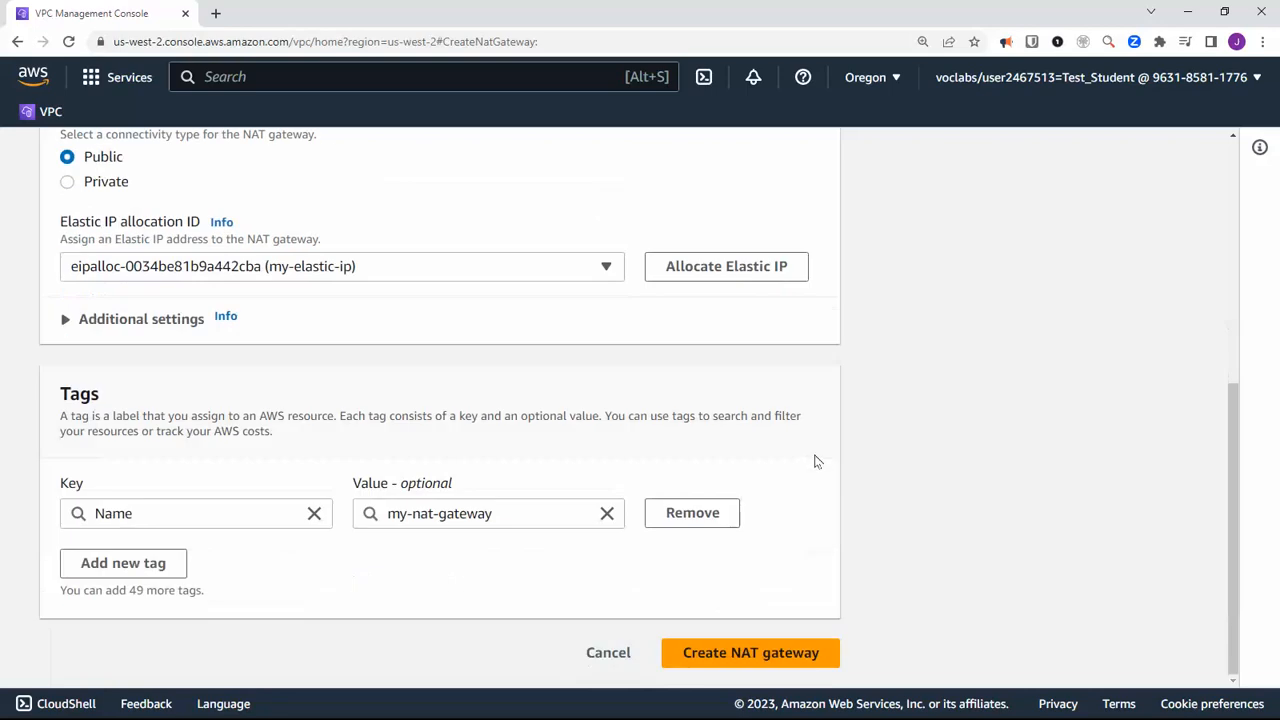
left_click(751, 654)
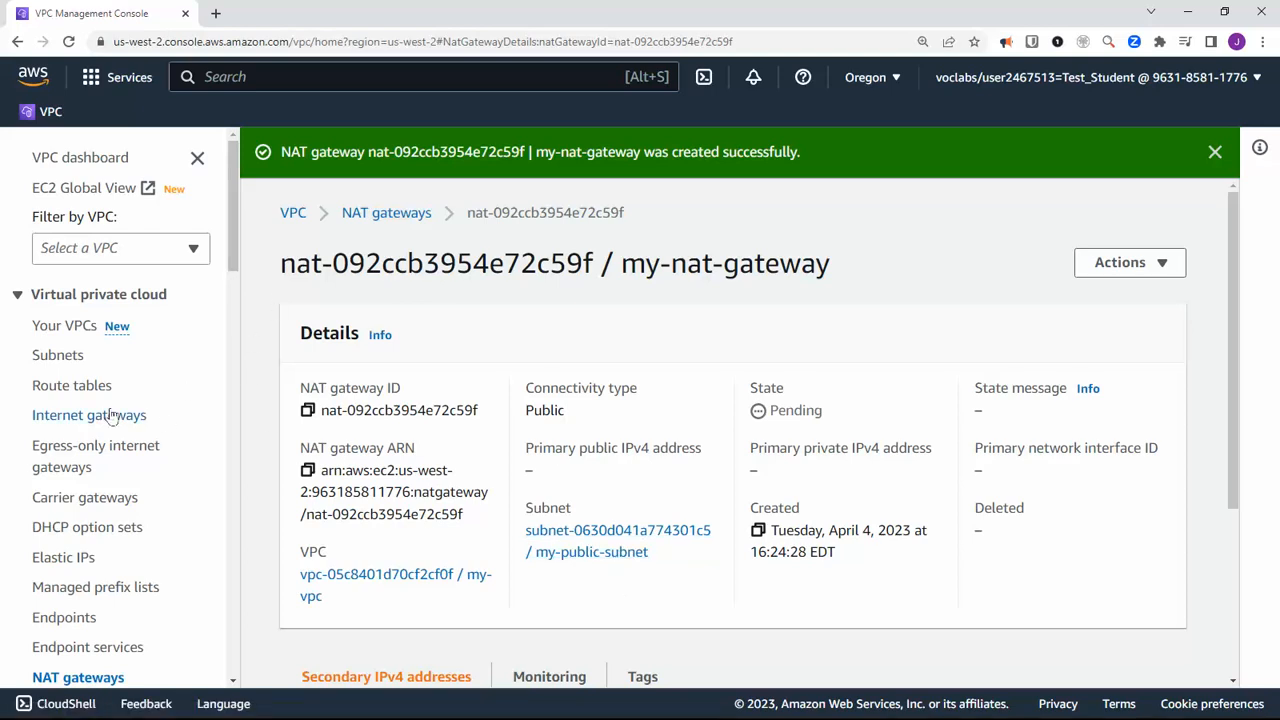
- Go to the list of route tables and copy the name my-route-table-for-public-subnet, leaving no route table selected
left_click(64, 386)
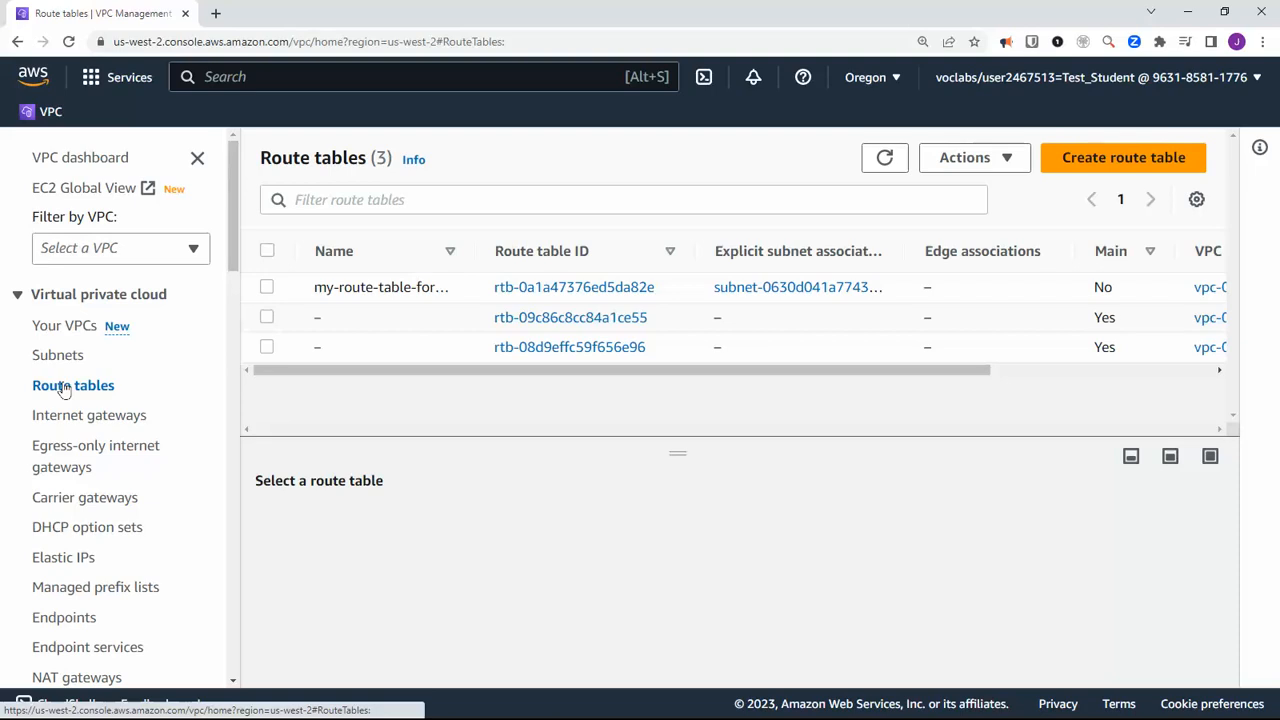
left_click_drag(478, 250, 630, 251)
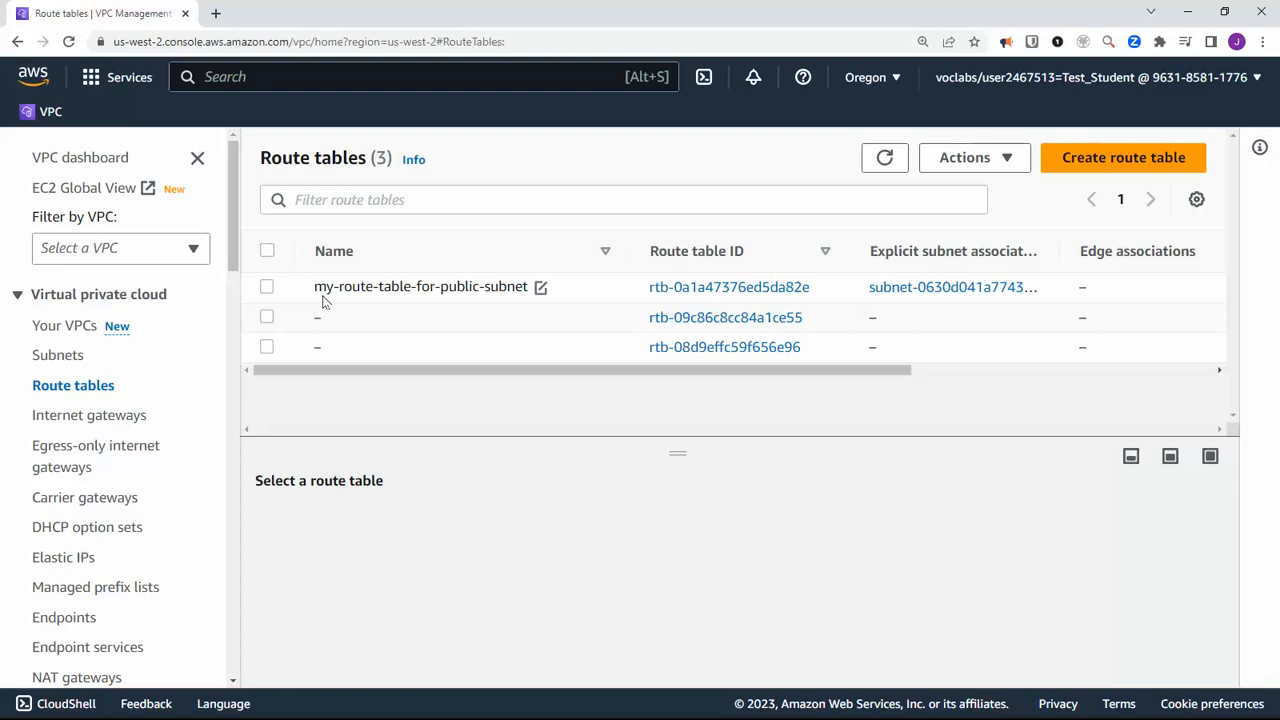
left_click_drag(314, 289, 537, 289)
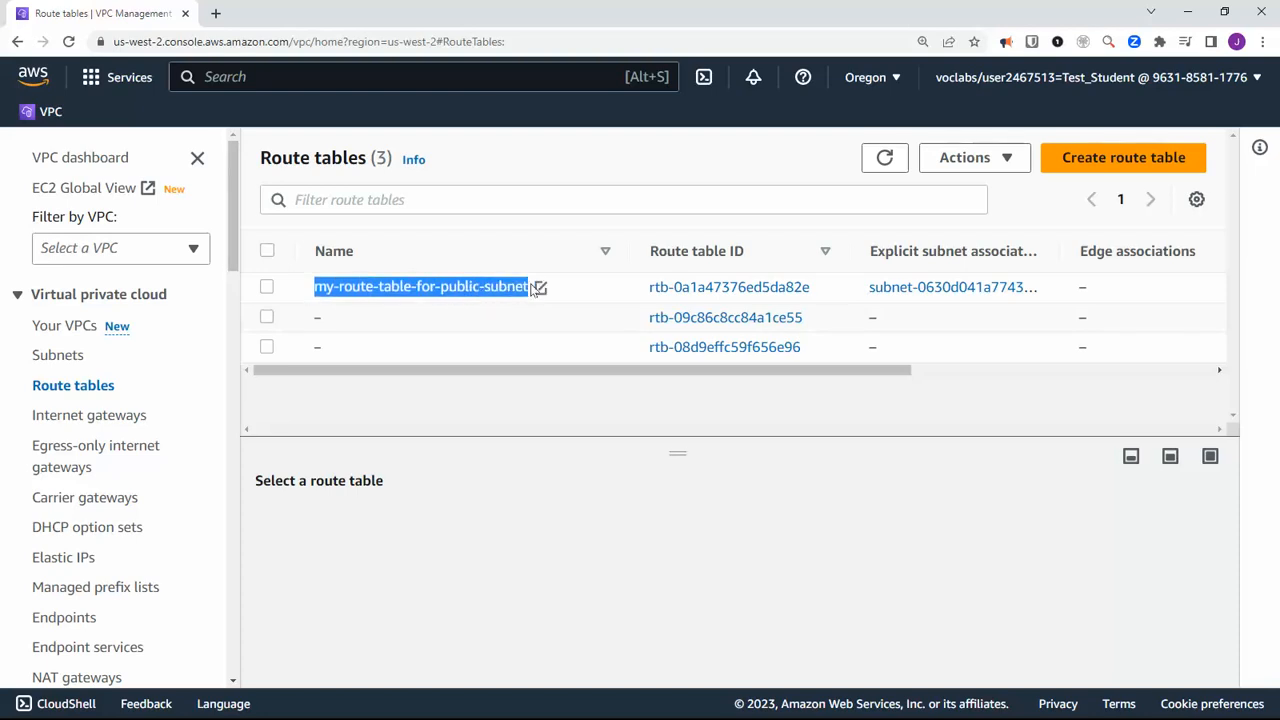
right_click(497, 285)
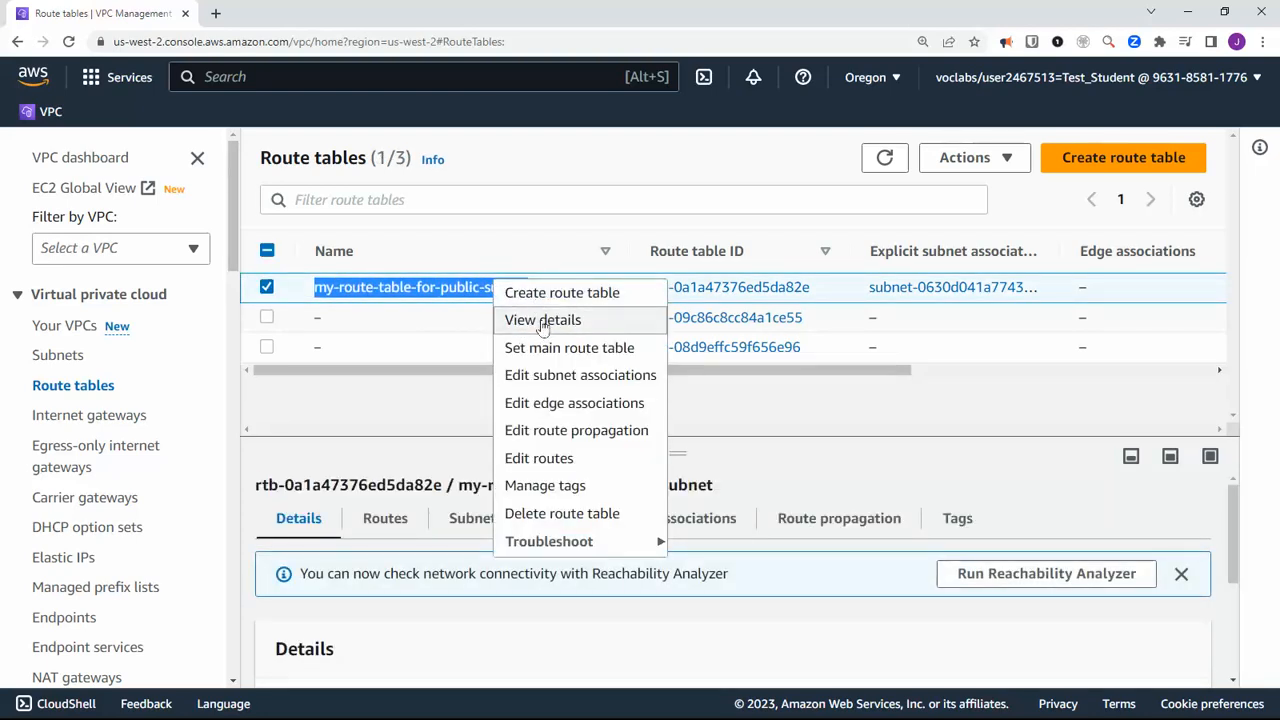
left_click(445, 244)
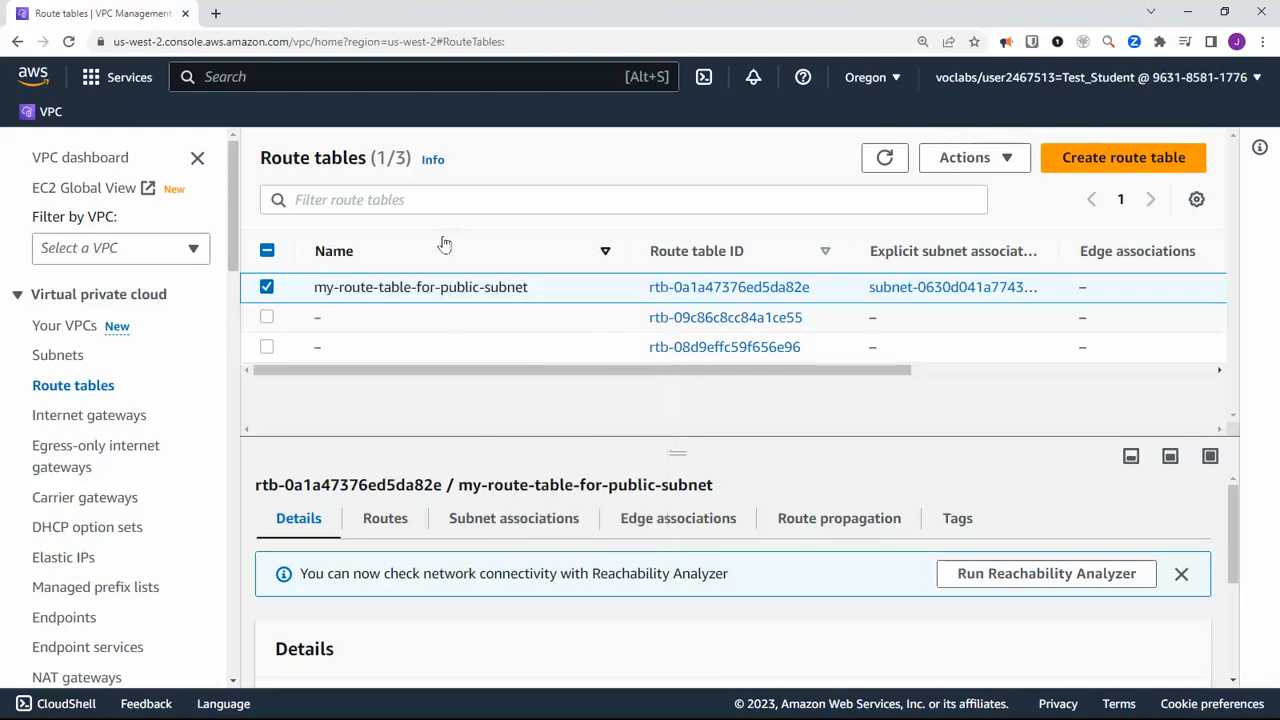
left_click(540, 347)
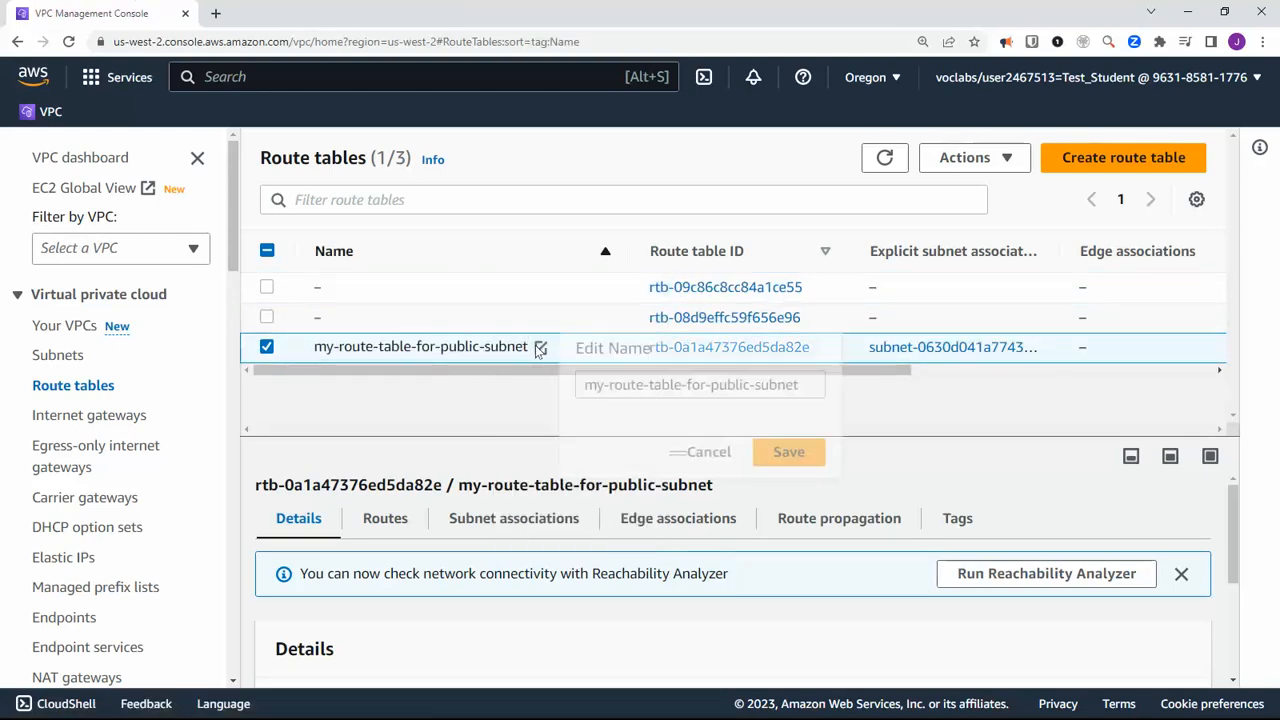
triple_click(588, 378)
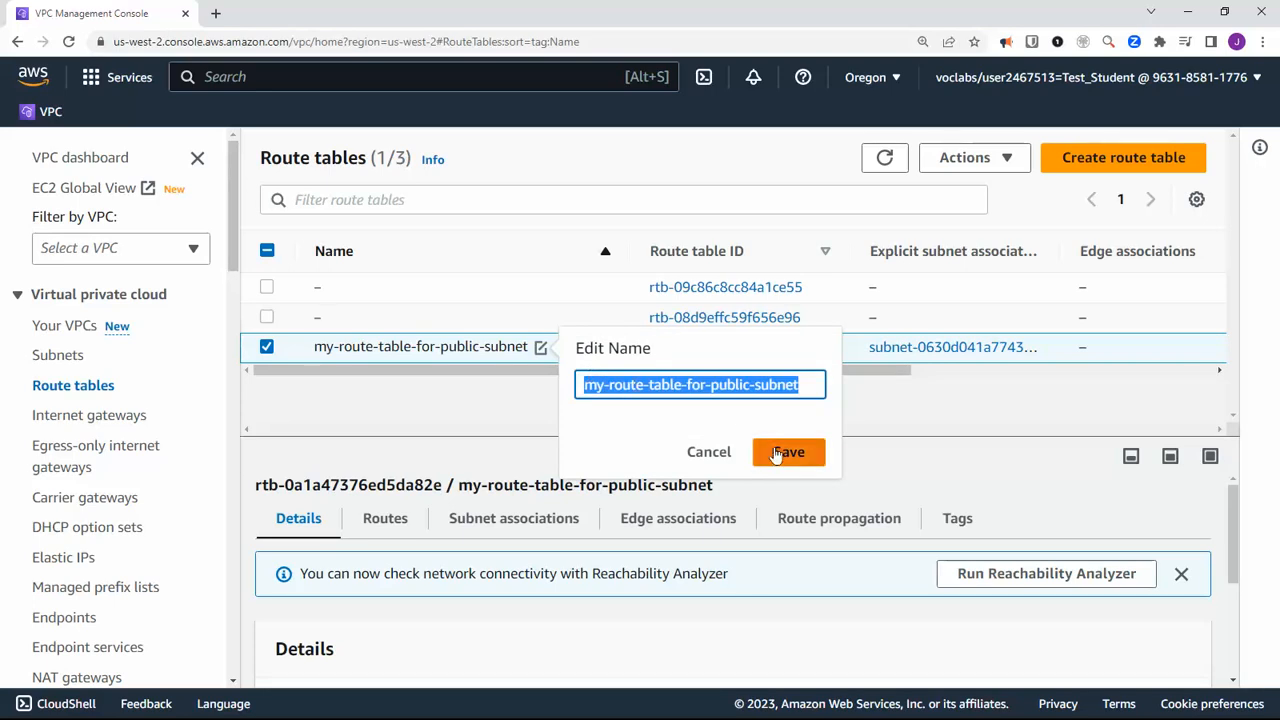
left_click(708, 452)
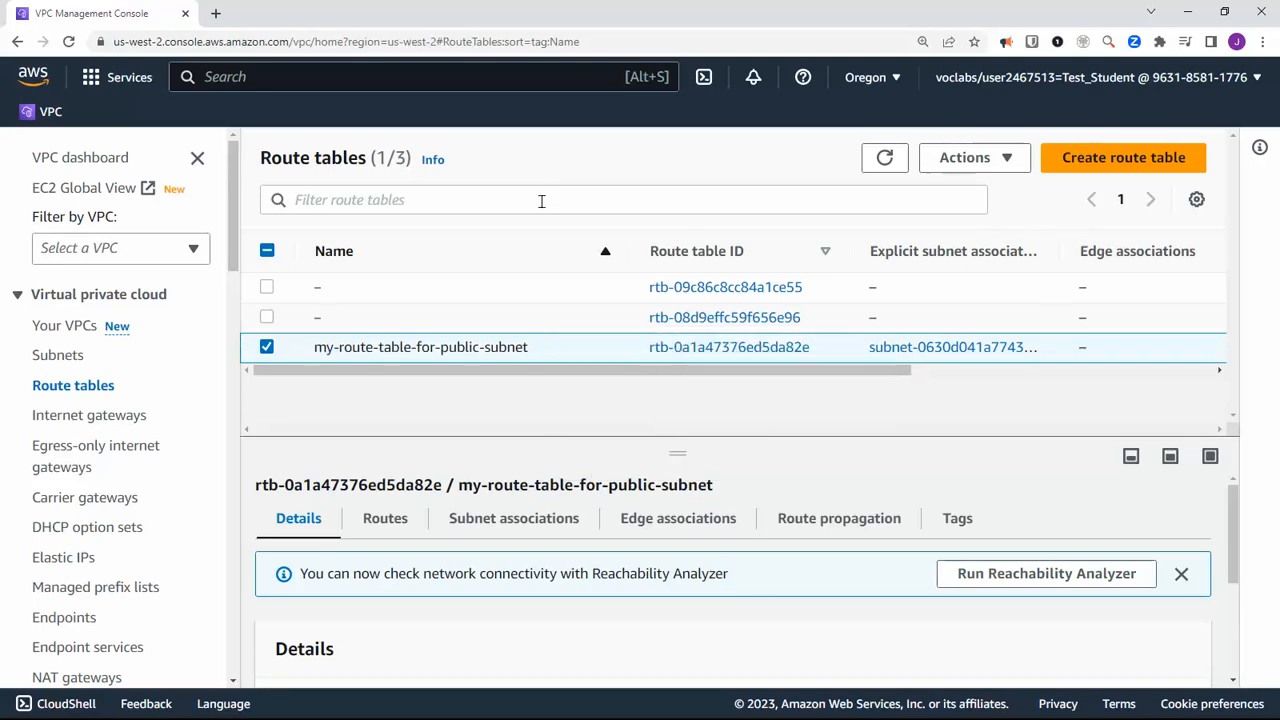
left_click(268, 346)
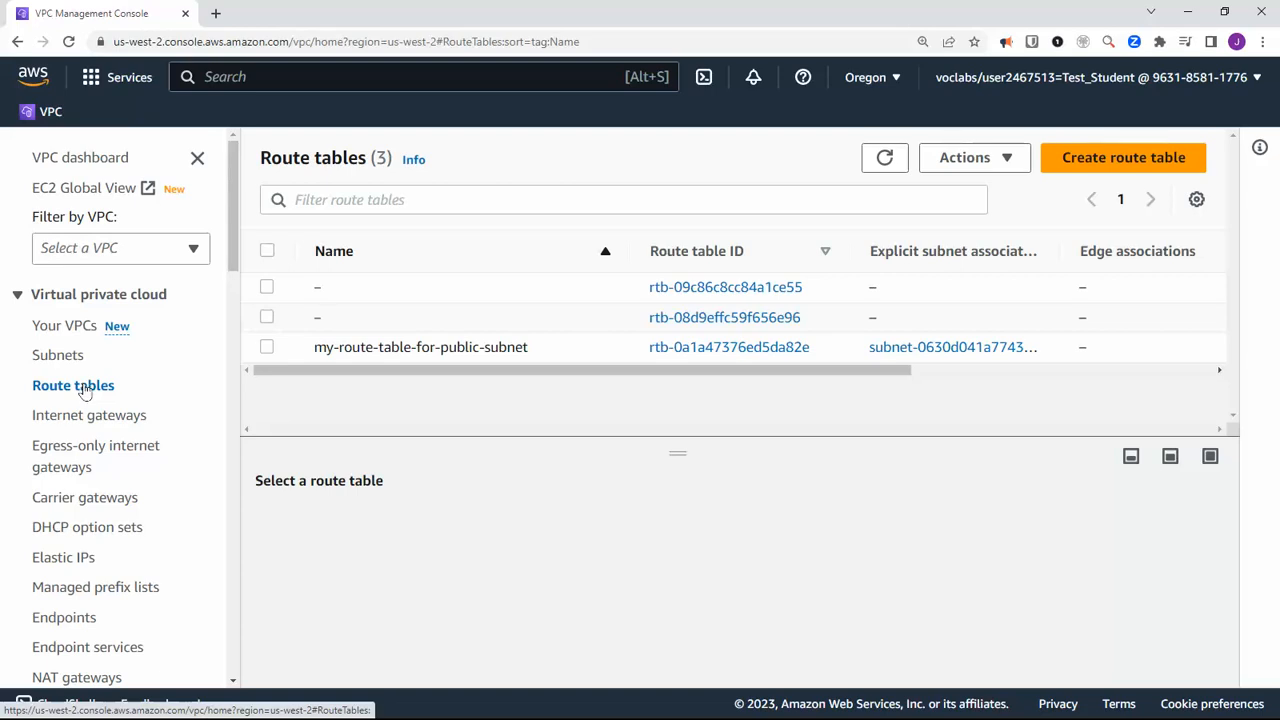
- Start creating a new route table and name it my-route-table-for-private-subnet by adapting the copied name
left_click(1112, 157)
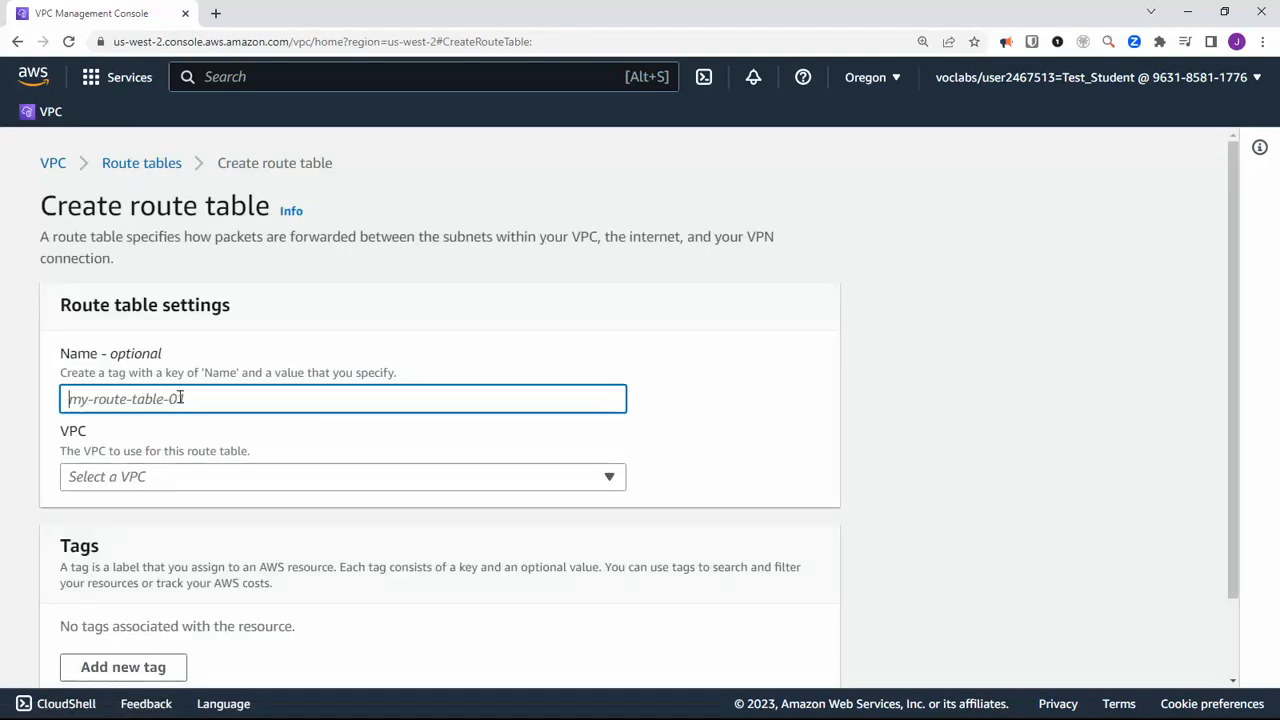
key("ctrl+v")
left_click(210, 398)
key("Right")
key("Right")
key("Right")
key("shift+Left")
key("shift+Left")
key("shift+Left")
key("shift+Left")
key("shift+Left")
type("rivate")
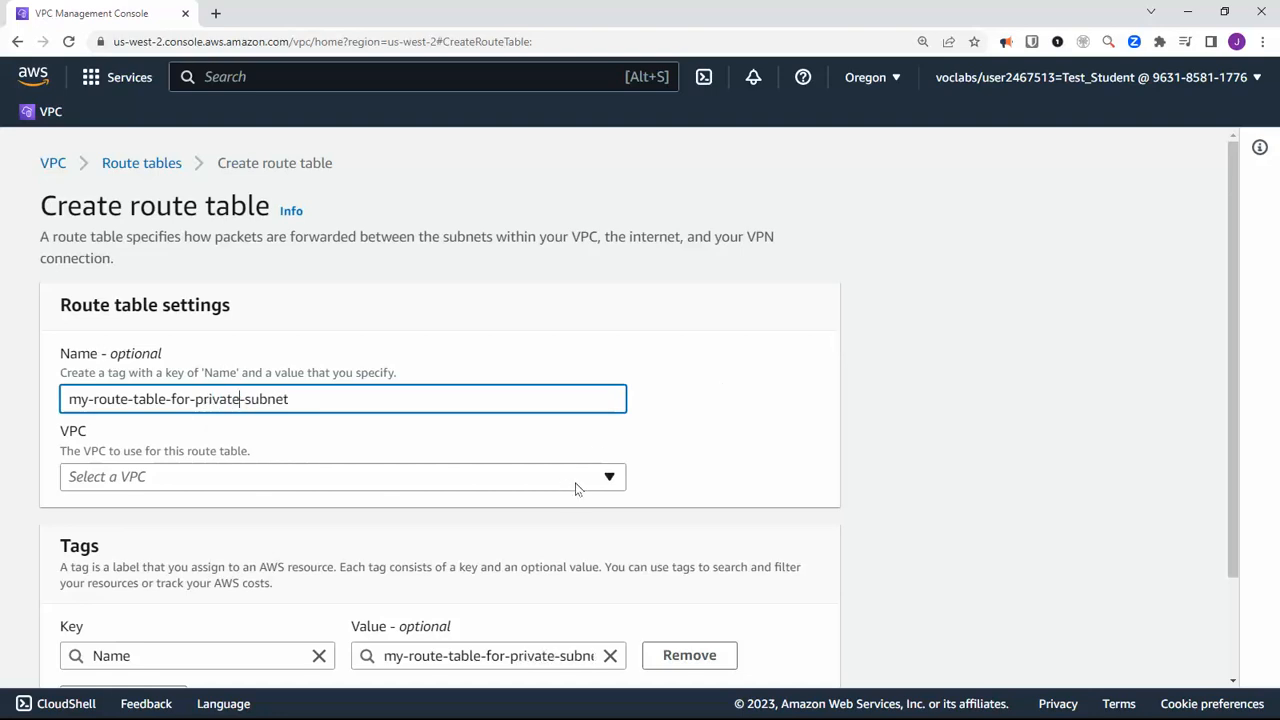
- Assign the new route table to my-vpc and create it
left_click(575, 488)
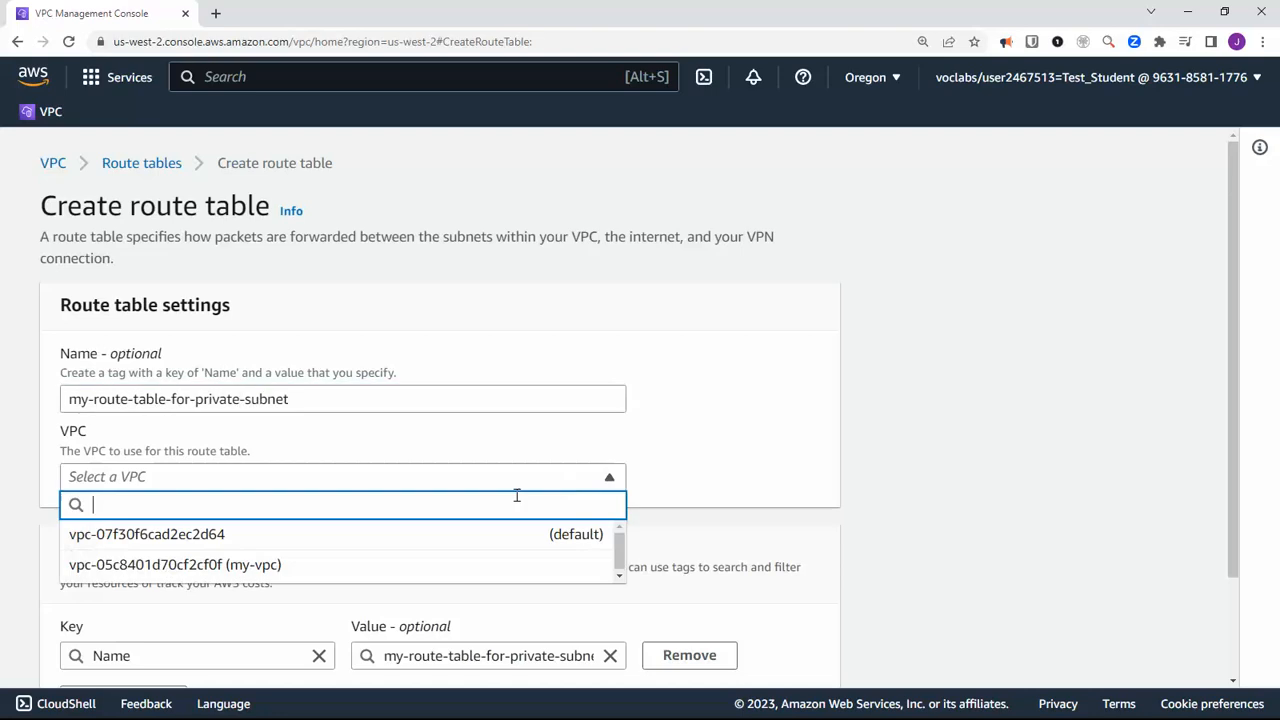
left_click(270, 562)
scroll(676, 485, "down", 2)
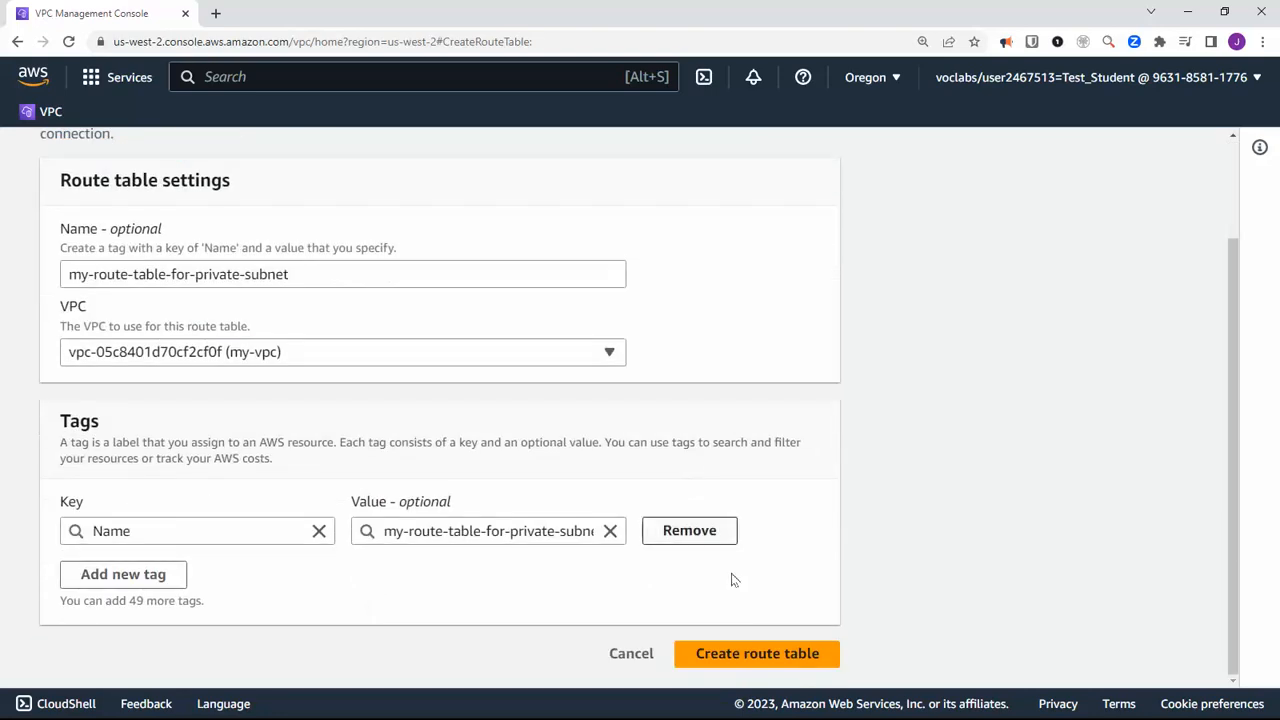
left_click(748, 656)
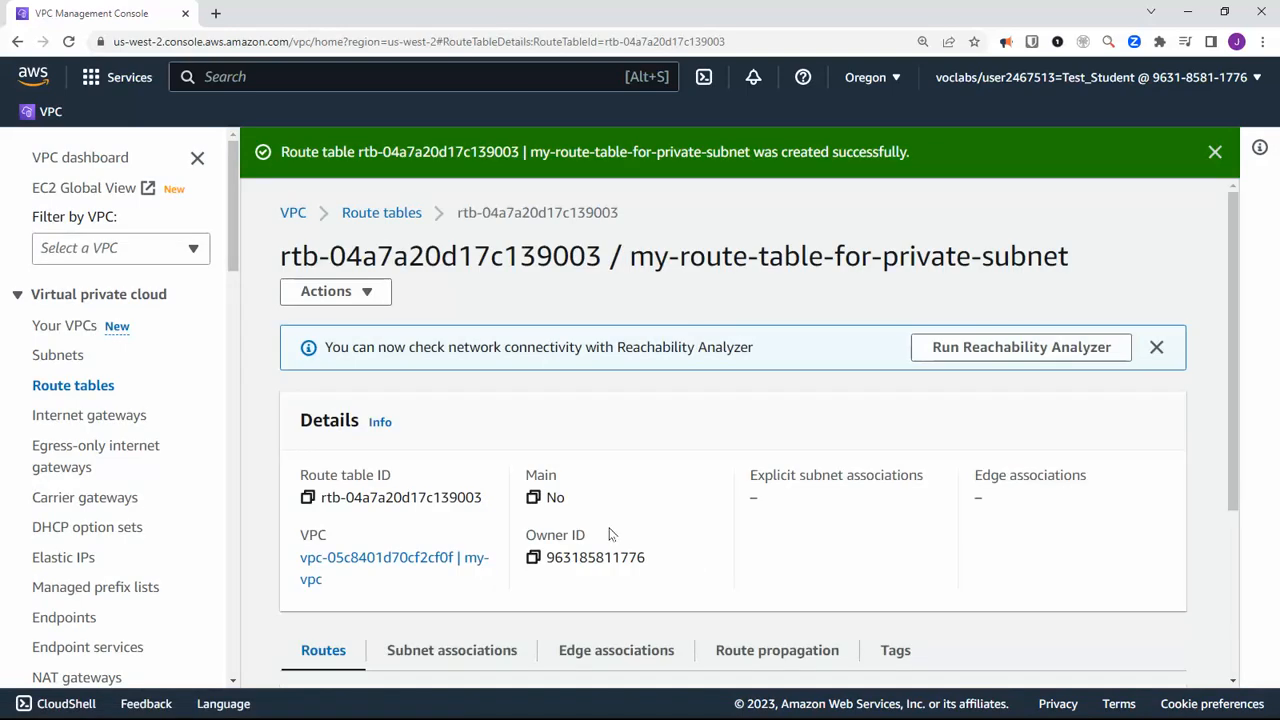
- Add a route to my-route-table-for-private-subnet with destination 0.0.0.0/0 and the NAT gateway my-nat-gateway as target, and save it
scroll(764, 510, "down", 1)
scroll(758, 520, "down", 3)
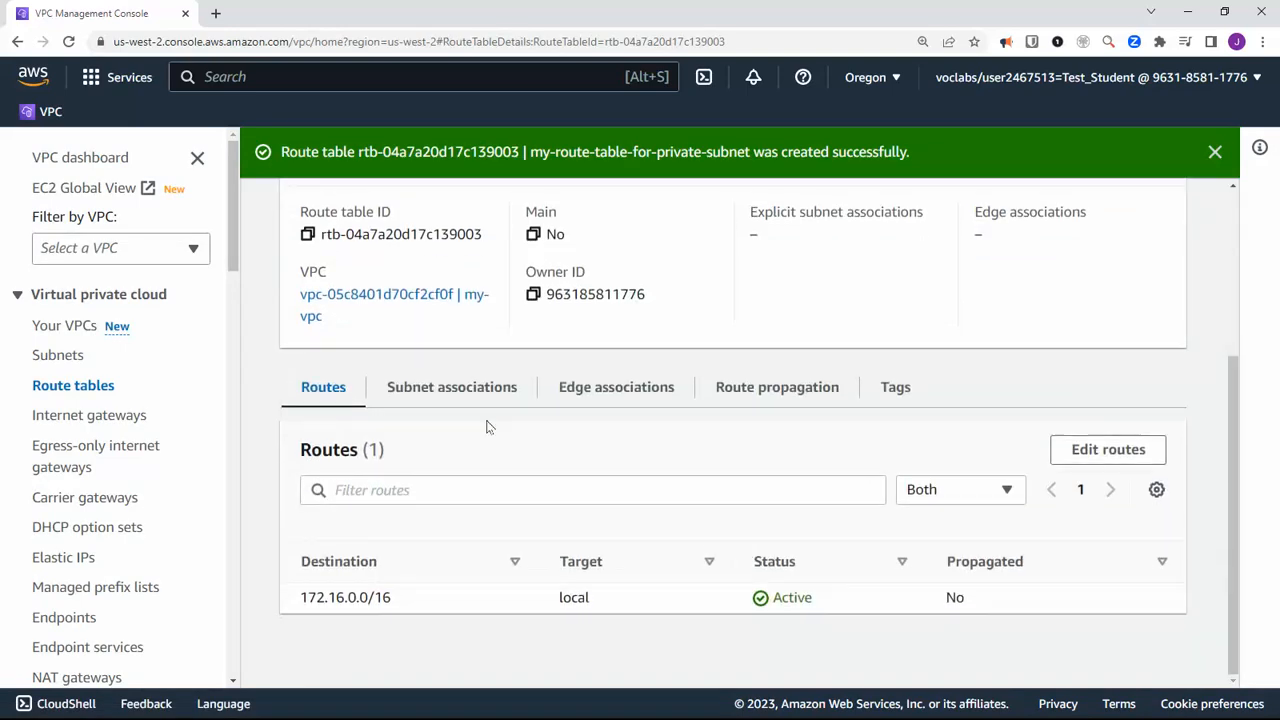
left_click(1093, 453)
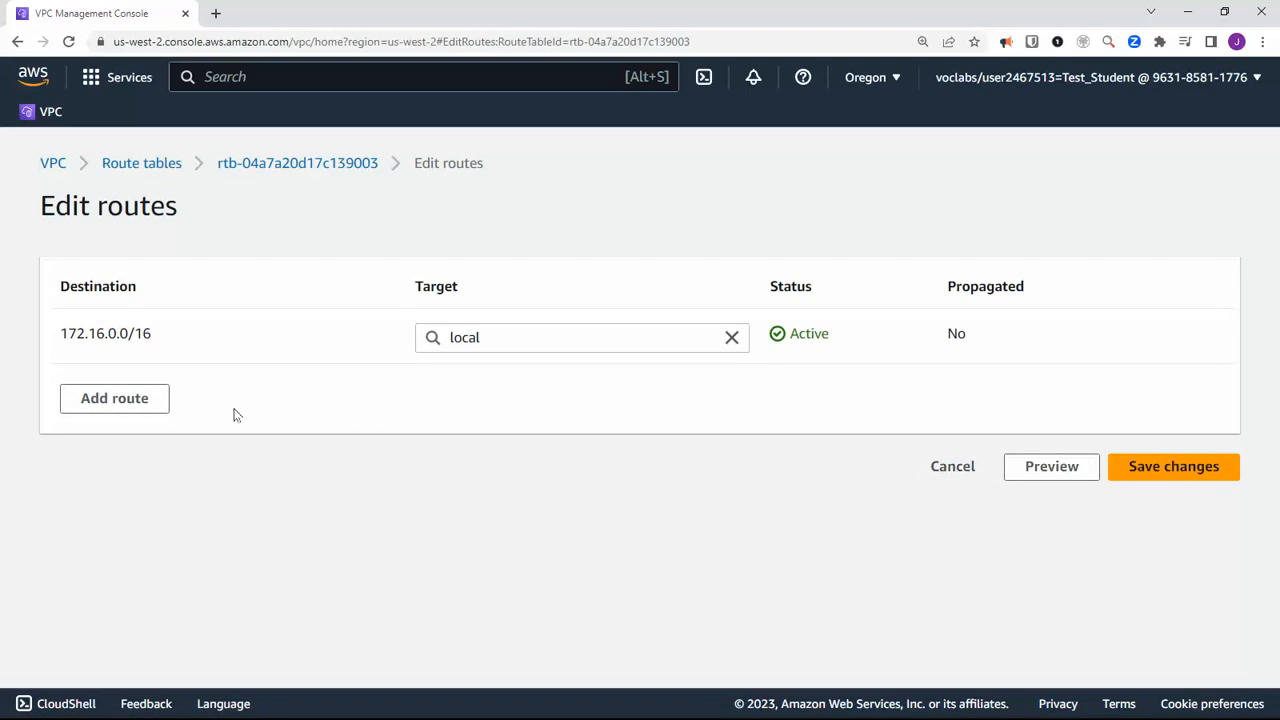
left_click(103, 404)
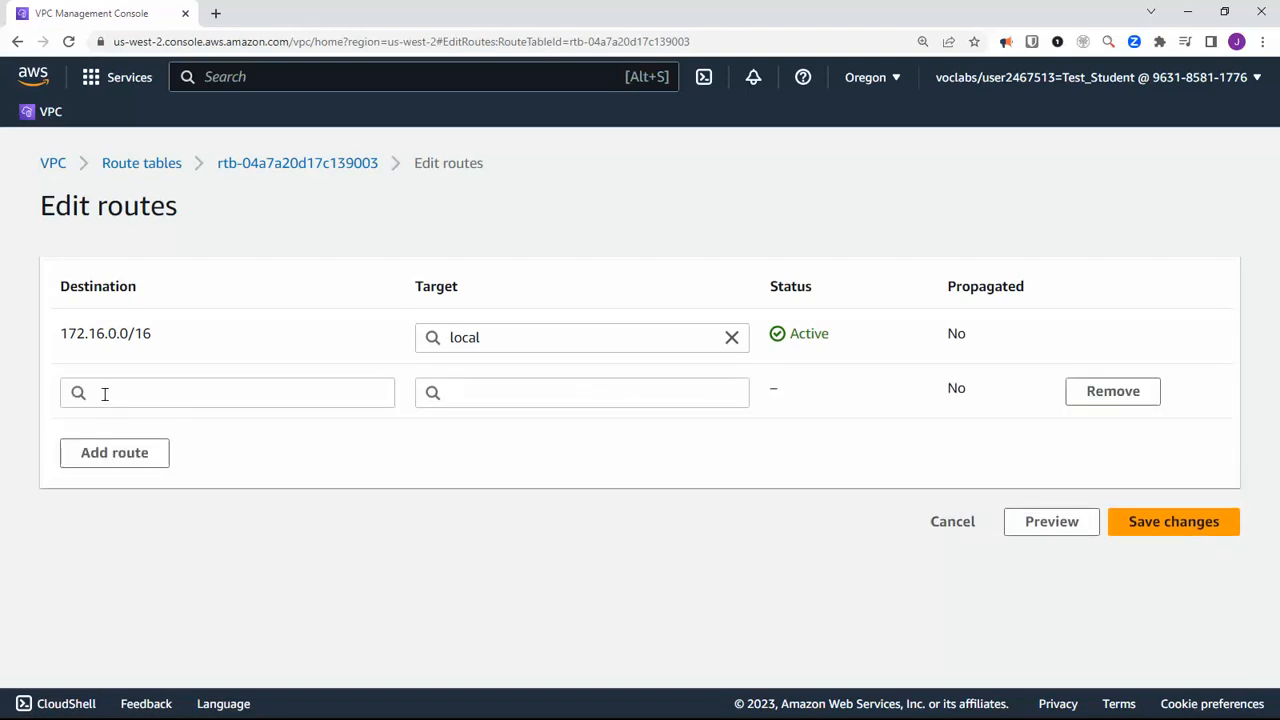
left_click(220, 387)
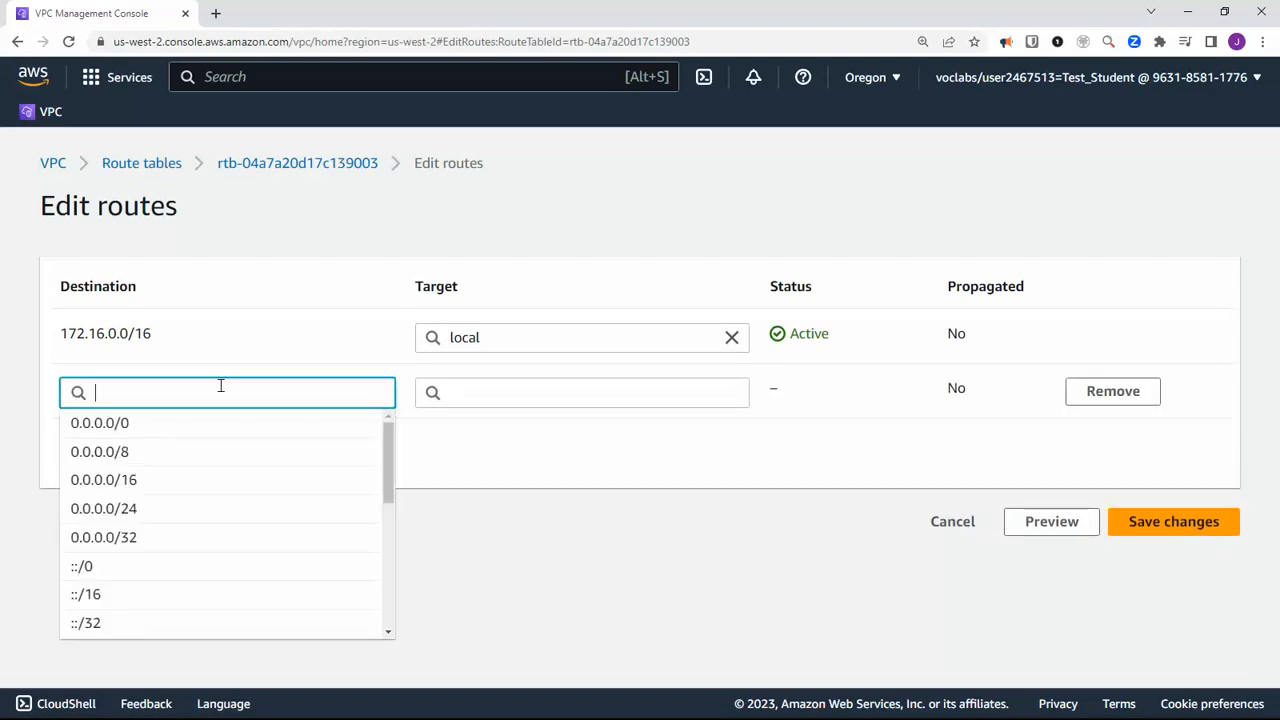
left_click(117, 424)
left_click(434, 393)
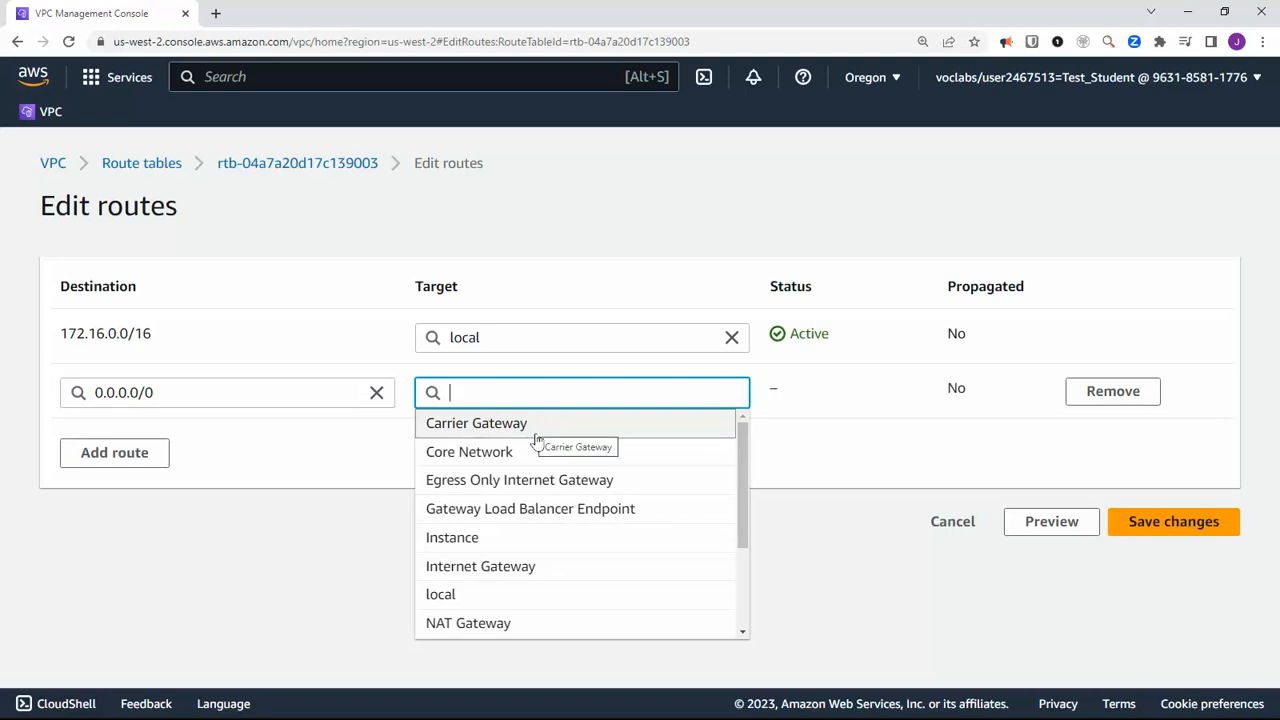
left_click(489, 623)
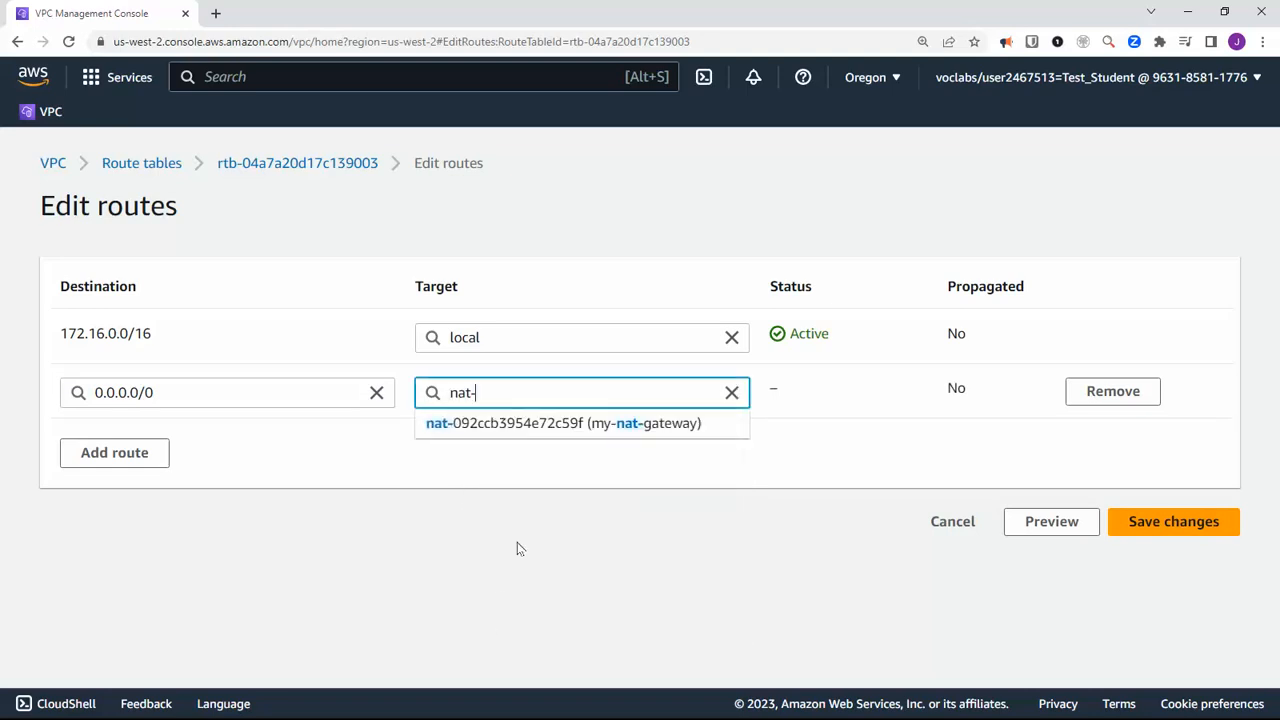
left_click(571, 423)
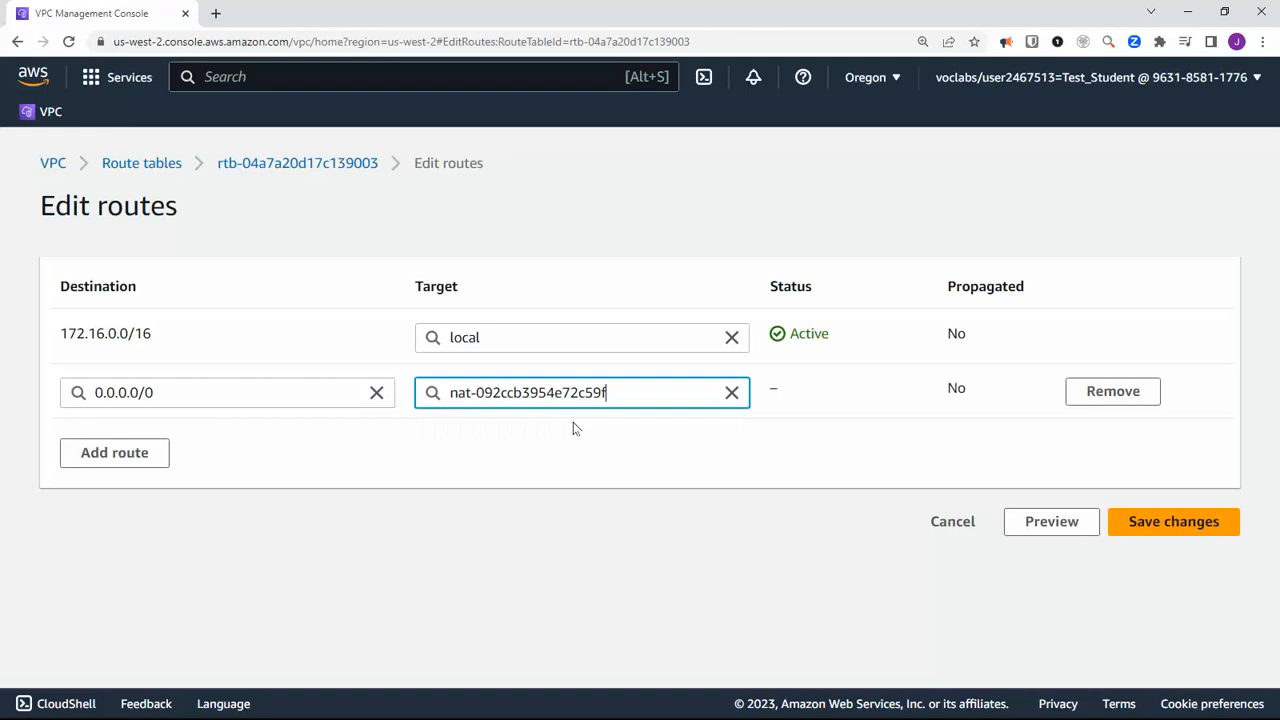
left_click(1175, 523)
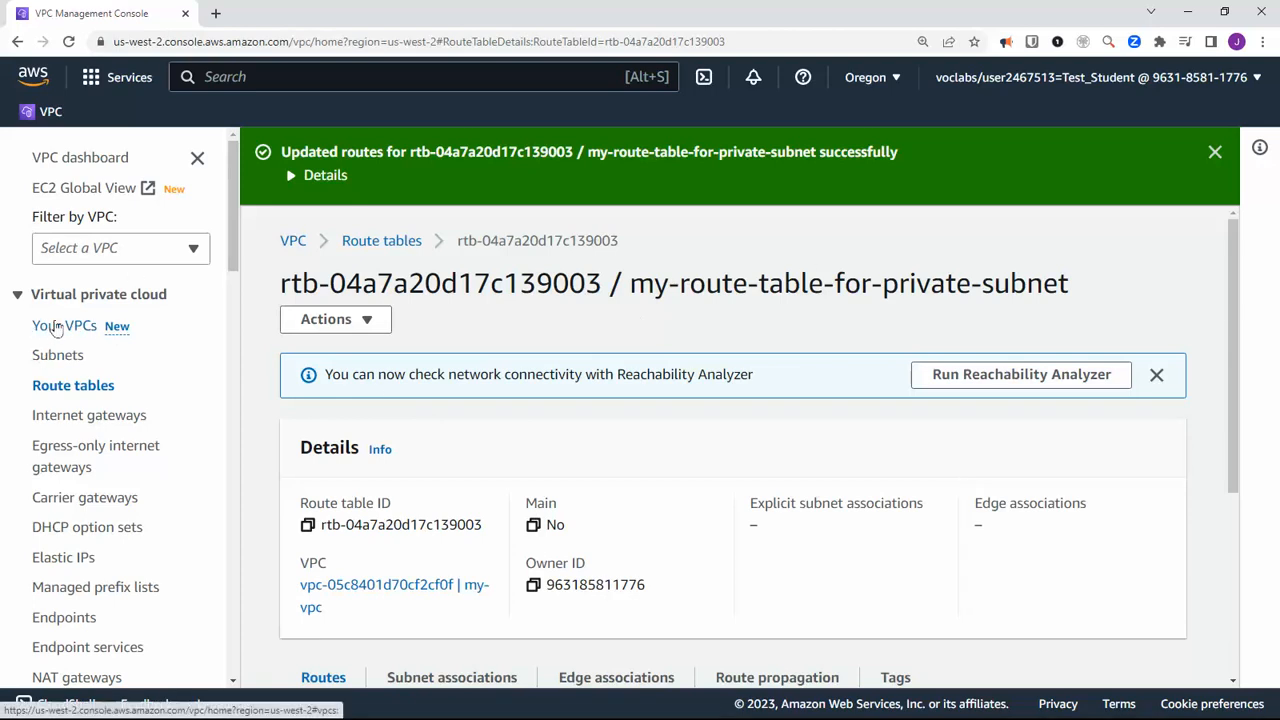
- Open the details of my-private-subnet from the subnets list and display its associated route table
left_click(48, 357)
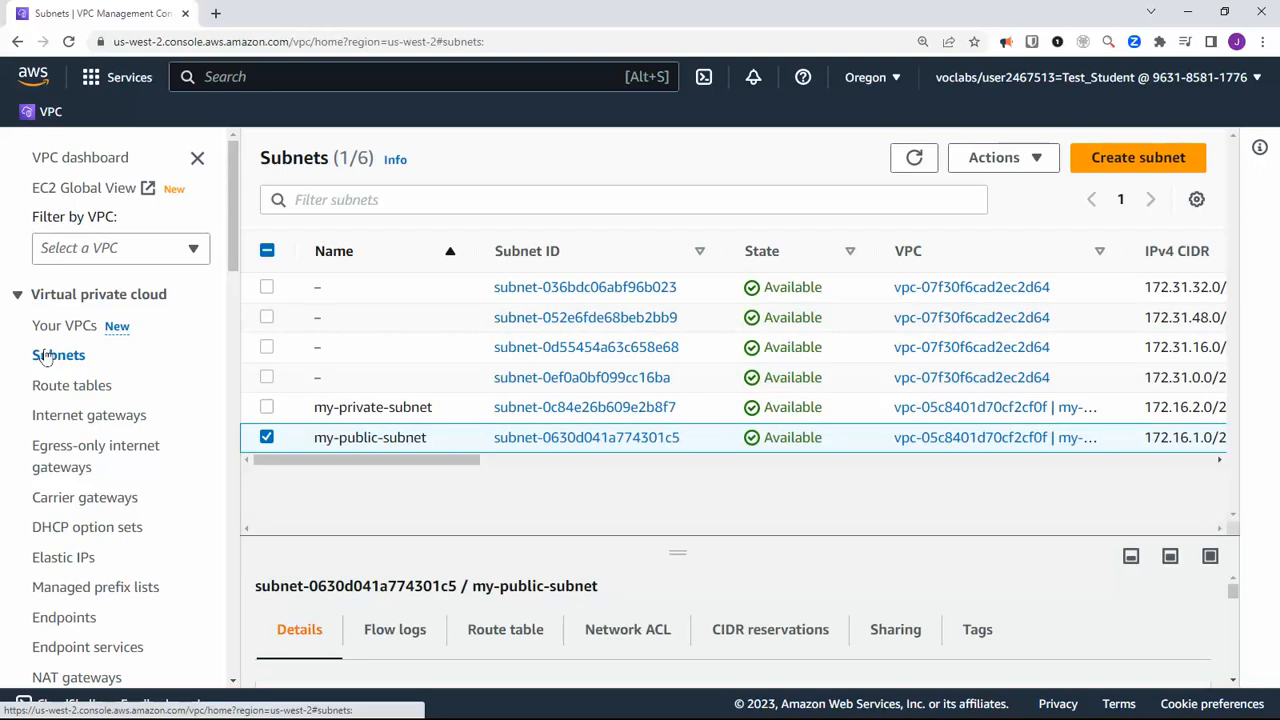
left_click(267, 437)
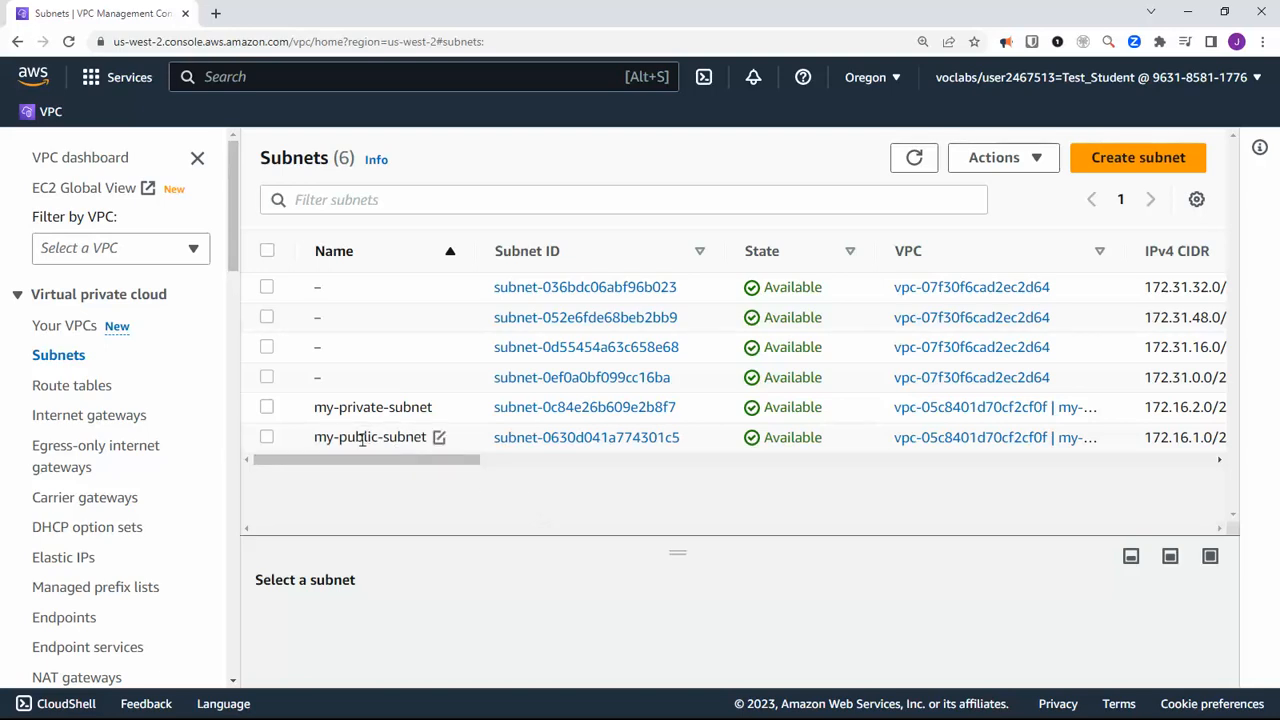
left_click(513, 410)
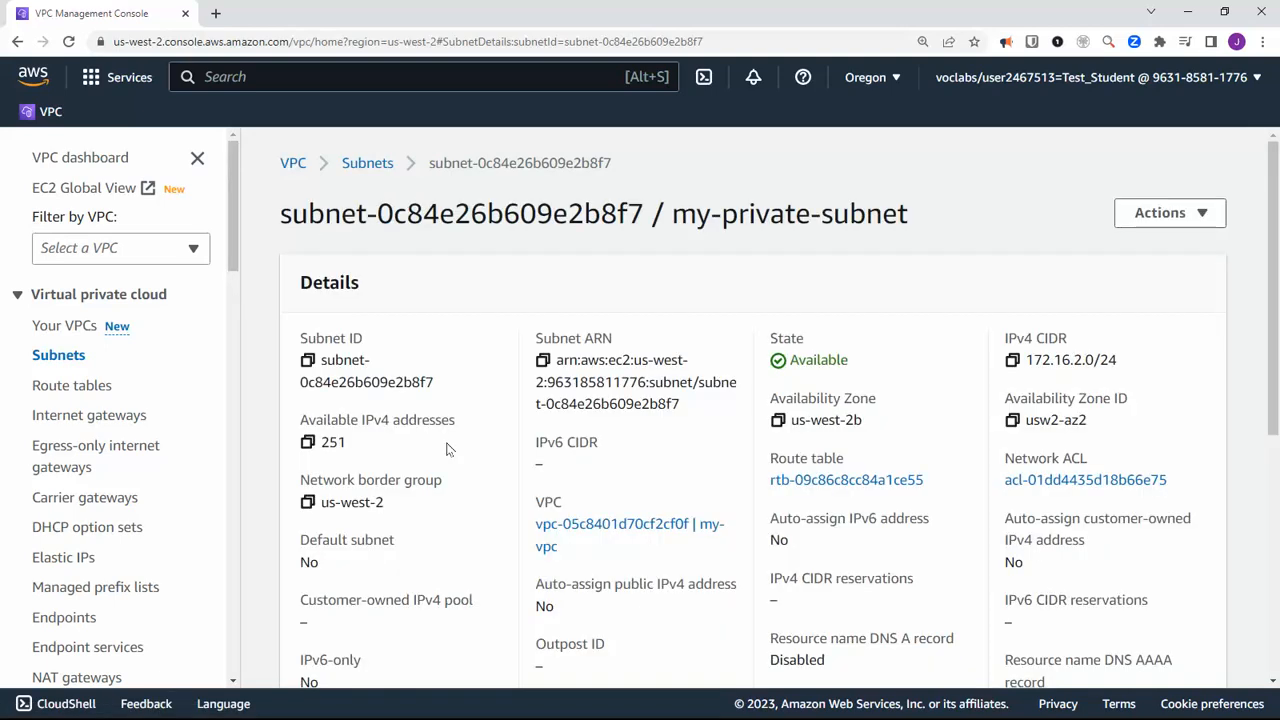
scroll(600, 530, "down", 5)
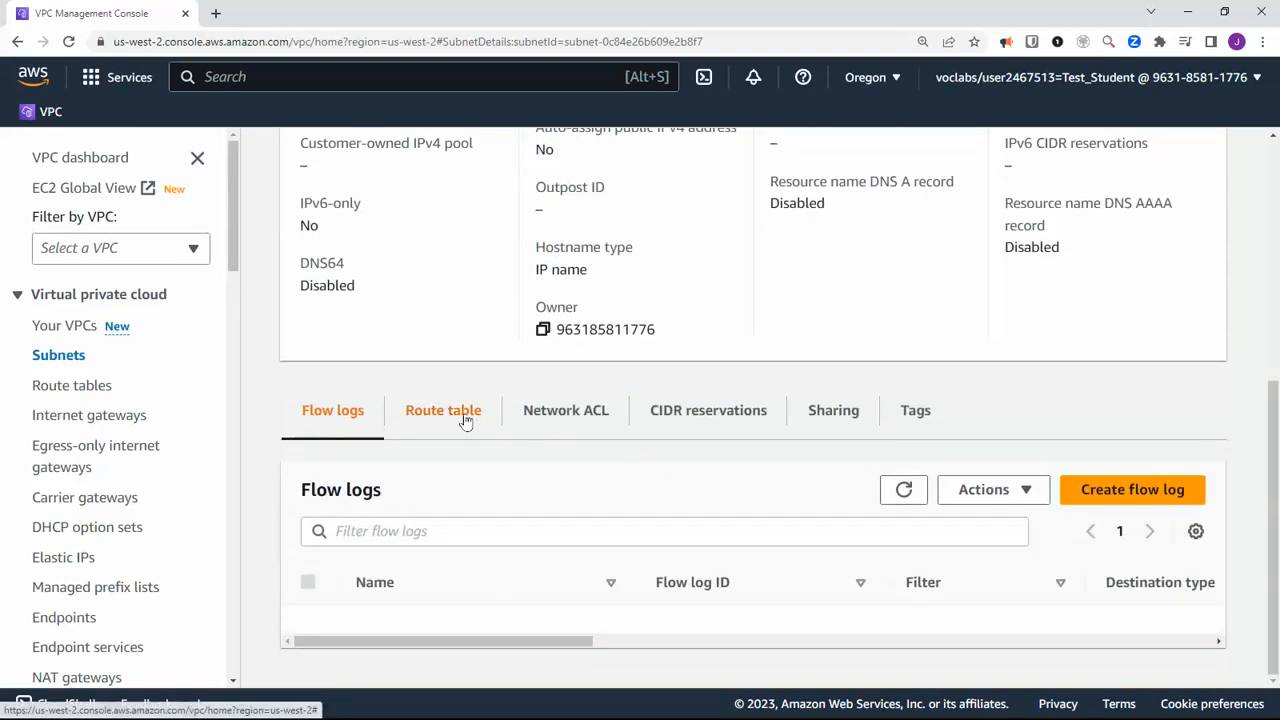
left_click(465, 420)
scroll(665, 530, "down", 1)
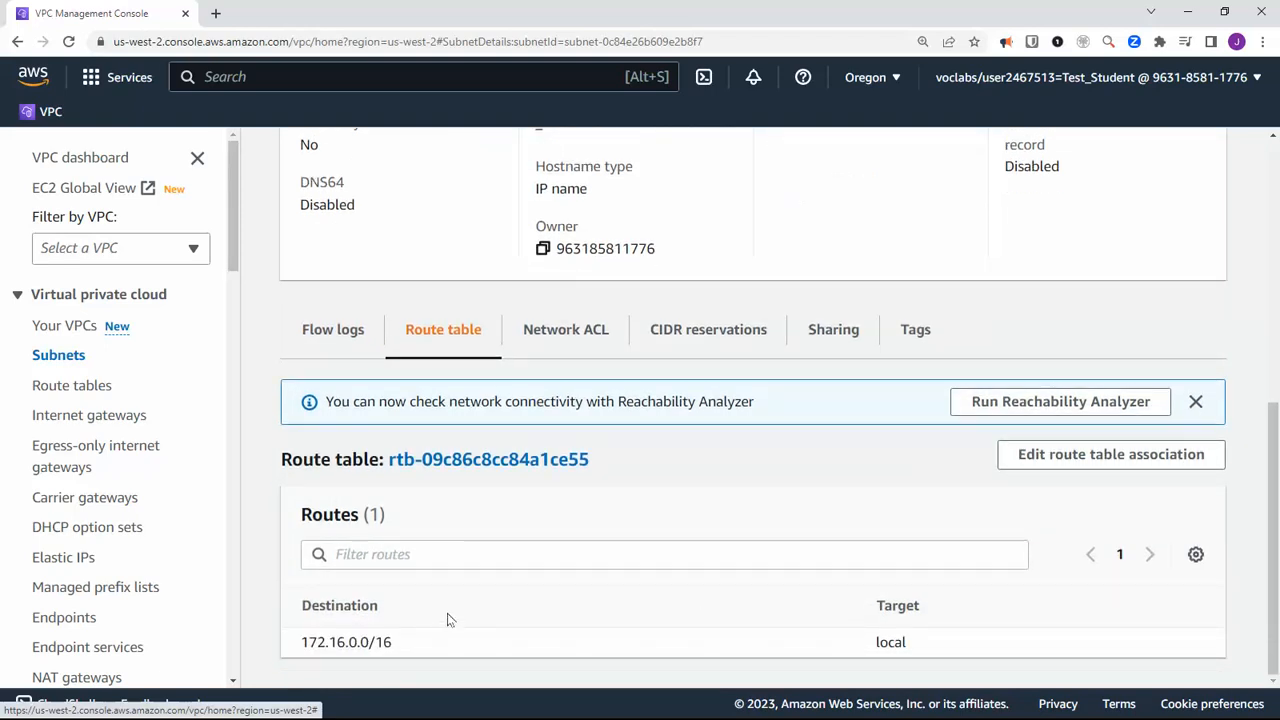
scroll(470, 615, "up", 2)
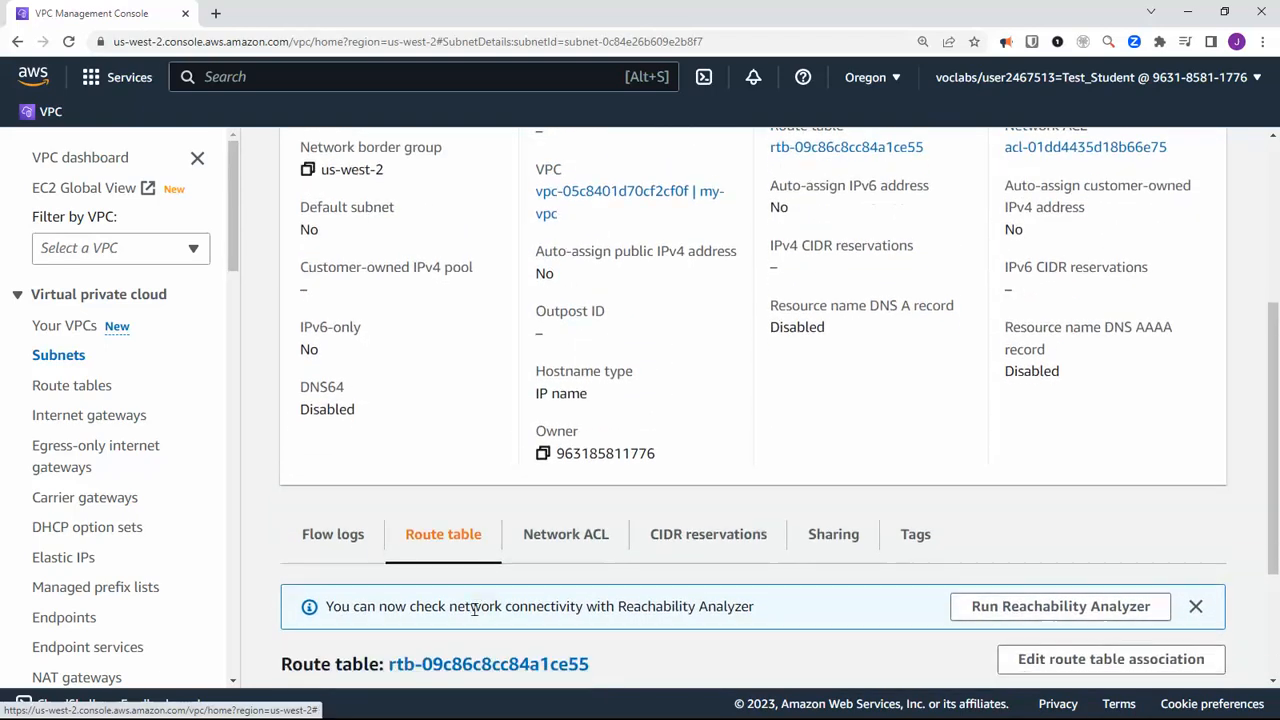
scroll(474, 615, "up", 3)
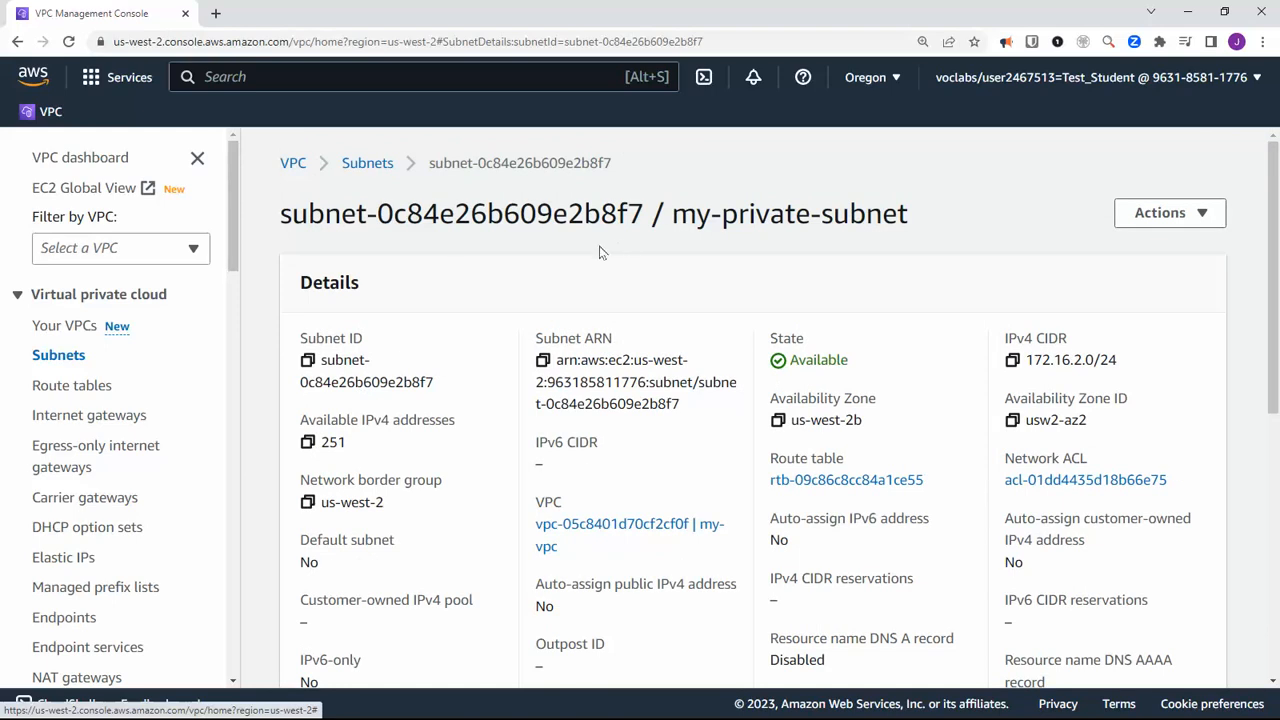
scroll(567, 385, "down", 5)
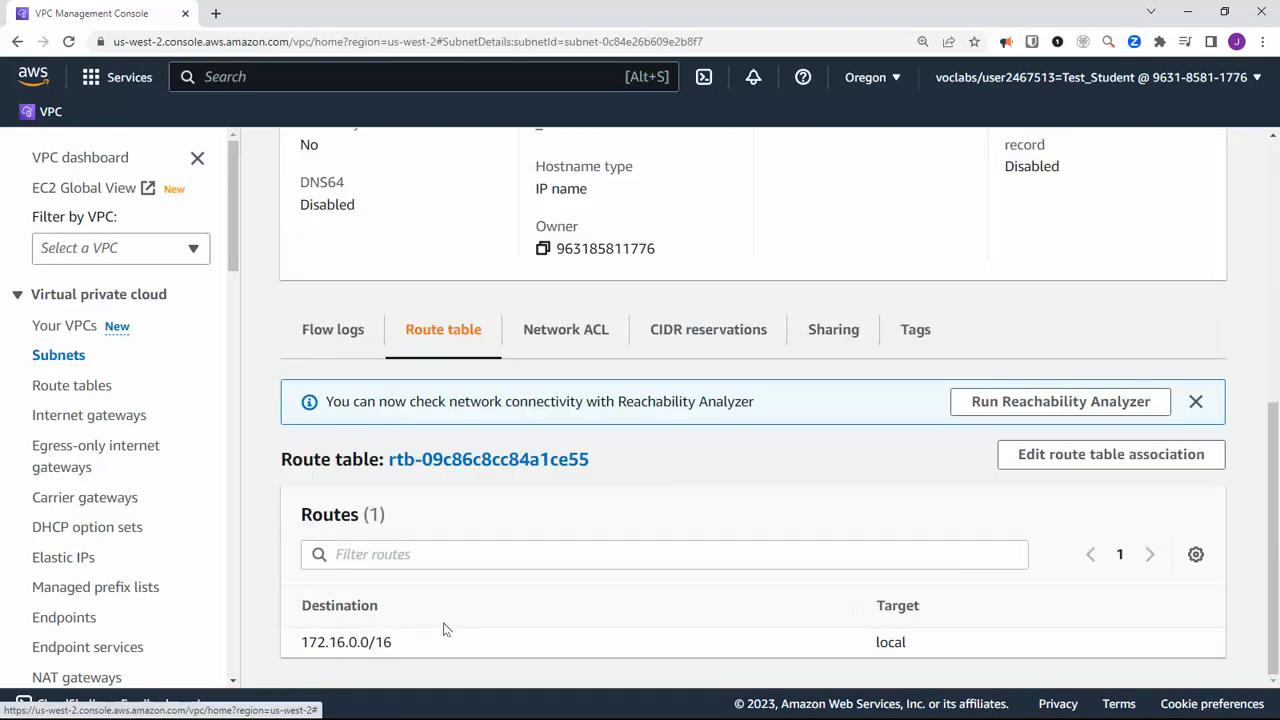
left_click(1032, 460)
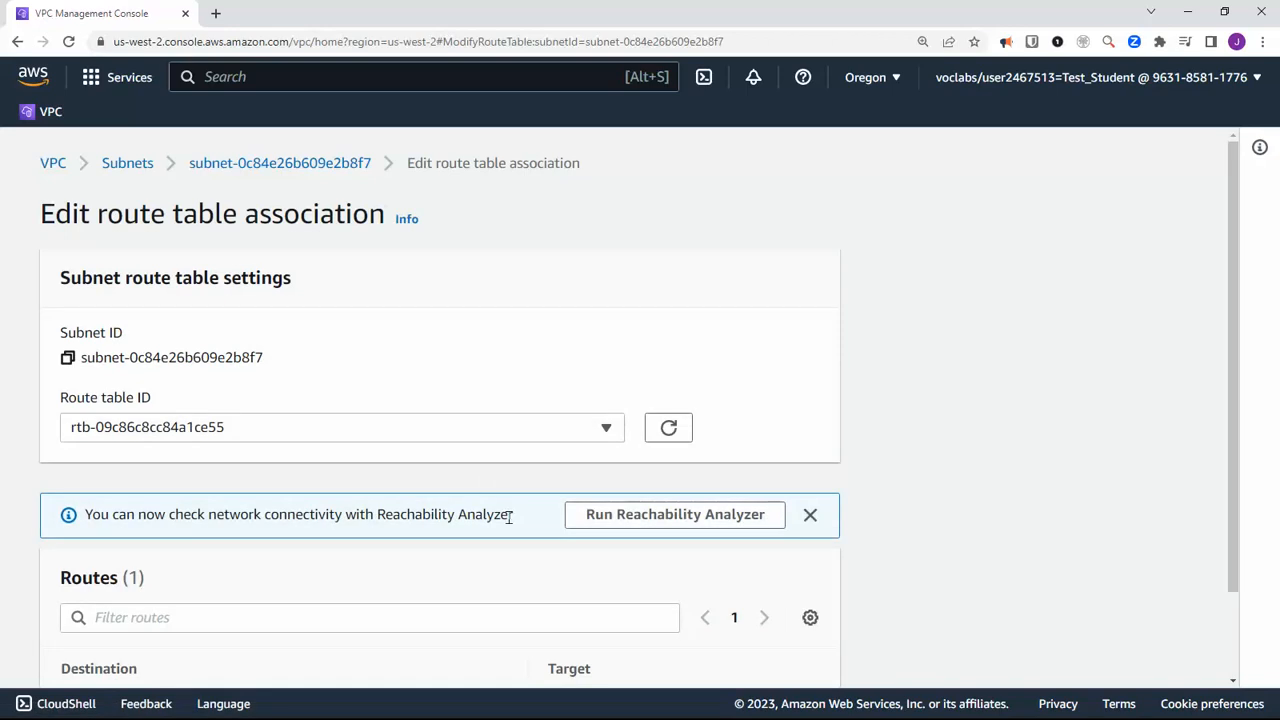
scroll(500, 520, "down", 1)
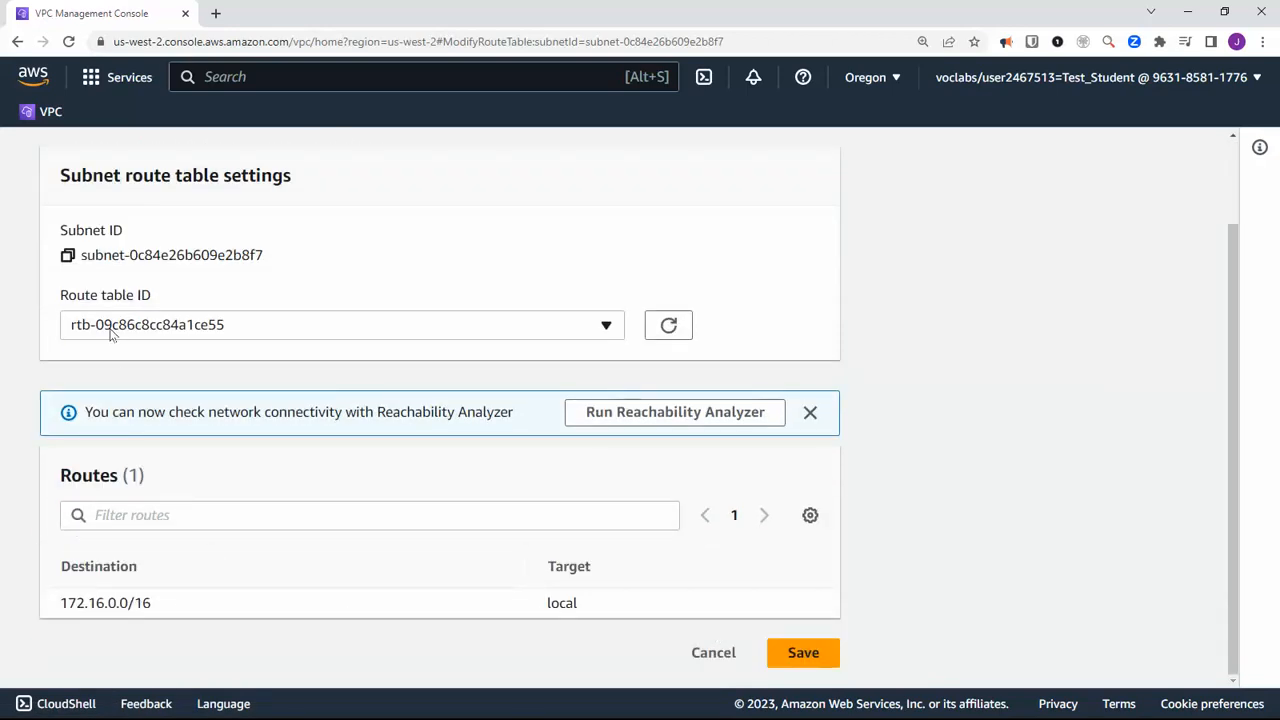
scroll(214, 205, "up", 1)
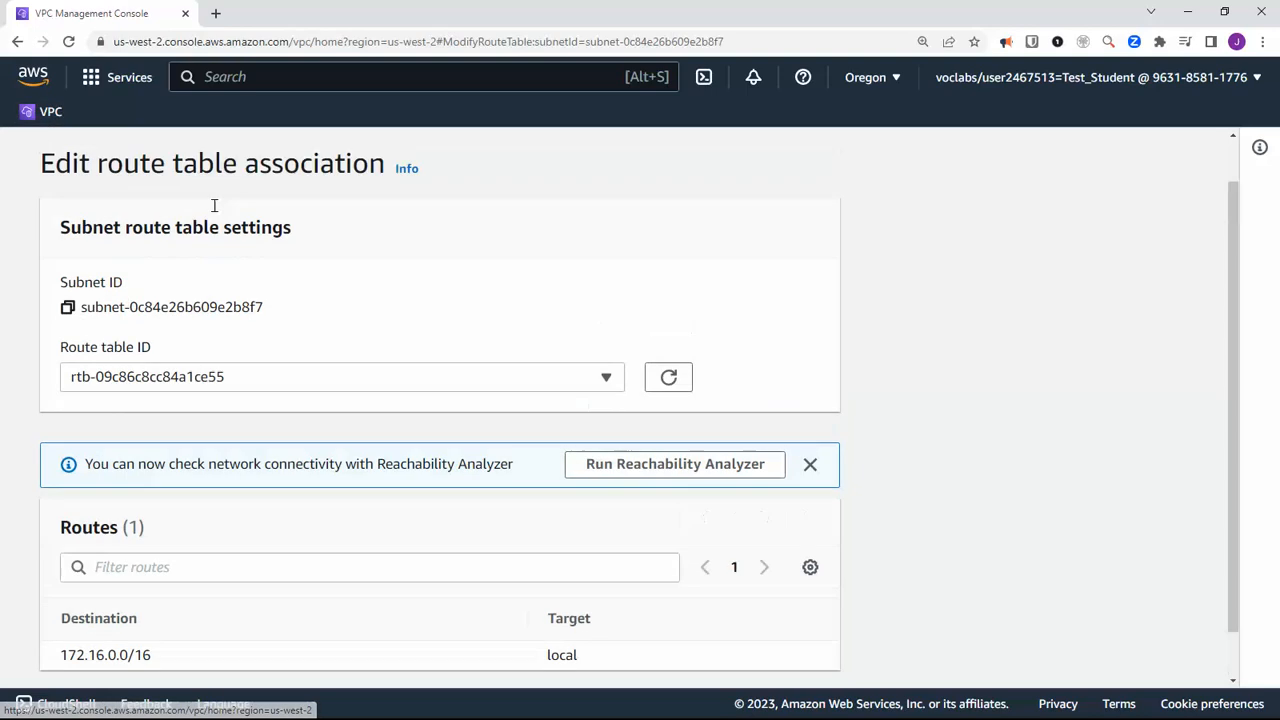
scroll(202, 205, "down", 1)
scroll(206, 244, "up", 1)
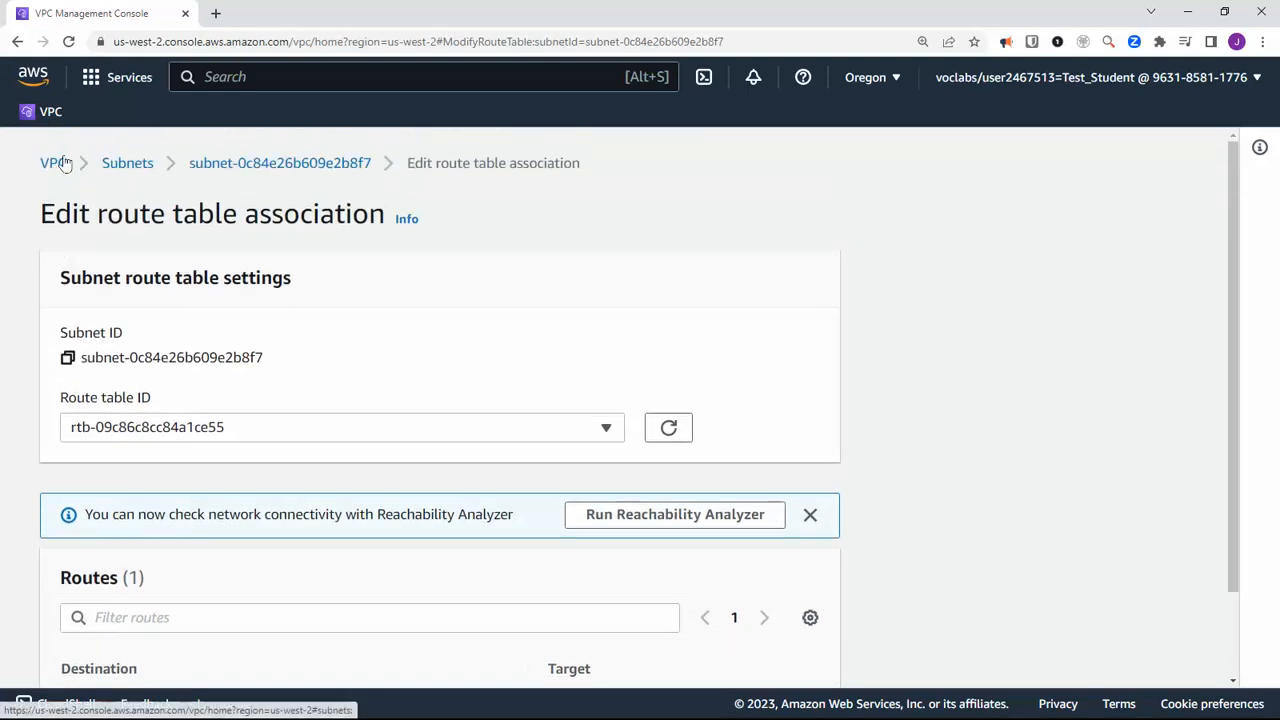
left_click(57, 163)
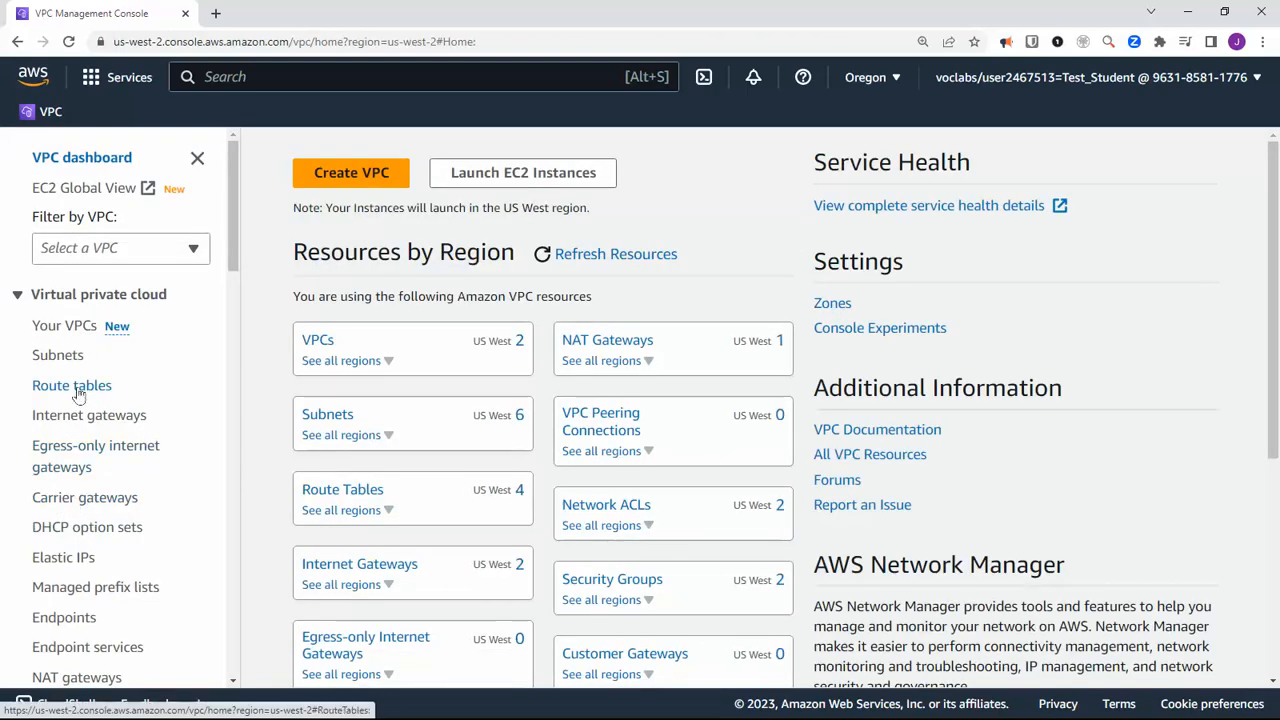
- Find my-route-table-for-private-subnet among the route tables, associate my-private-subnet with it, and save the association
left_click(77, 392)
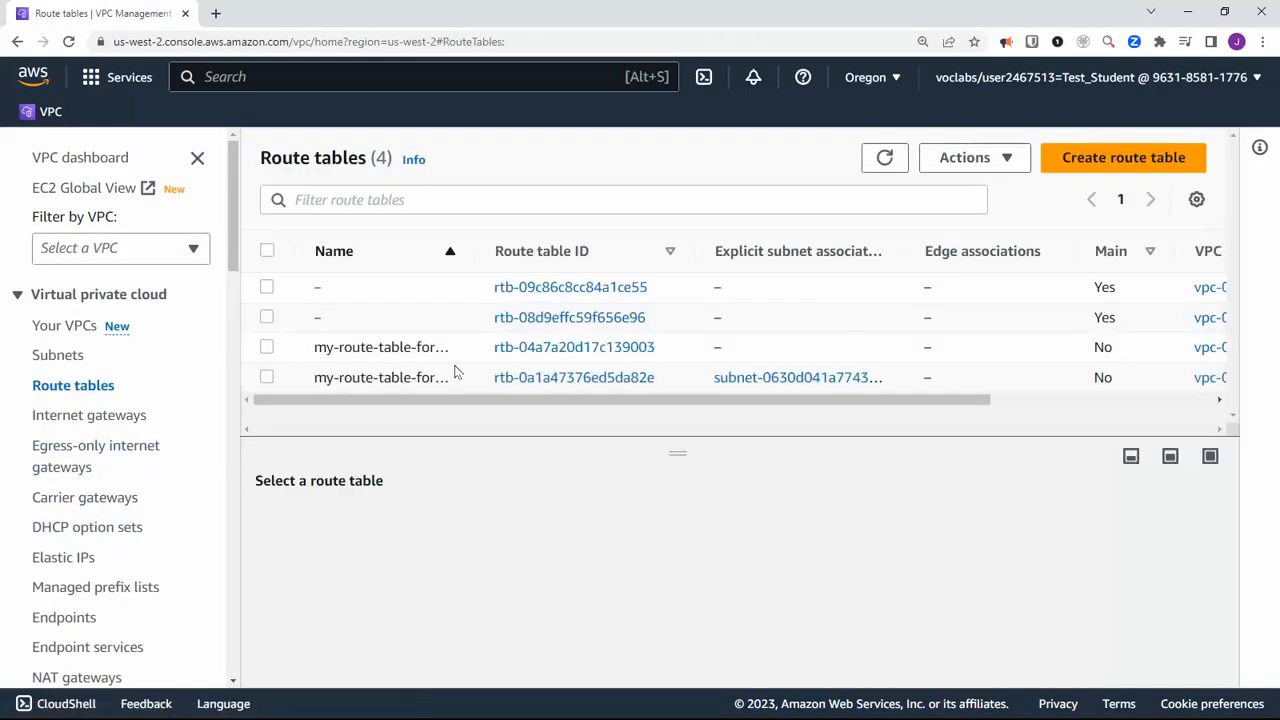
left_click_drag(478, 256, 647, 256)
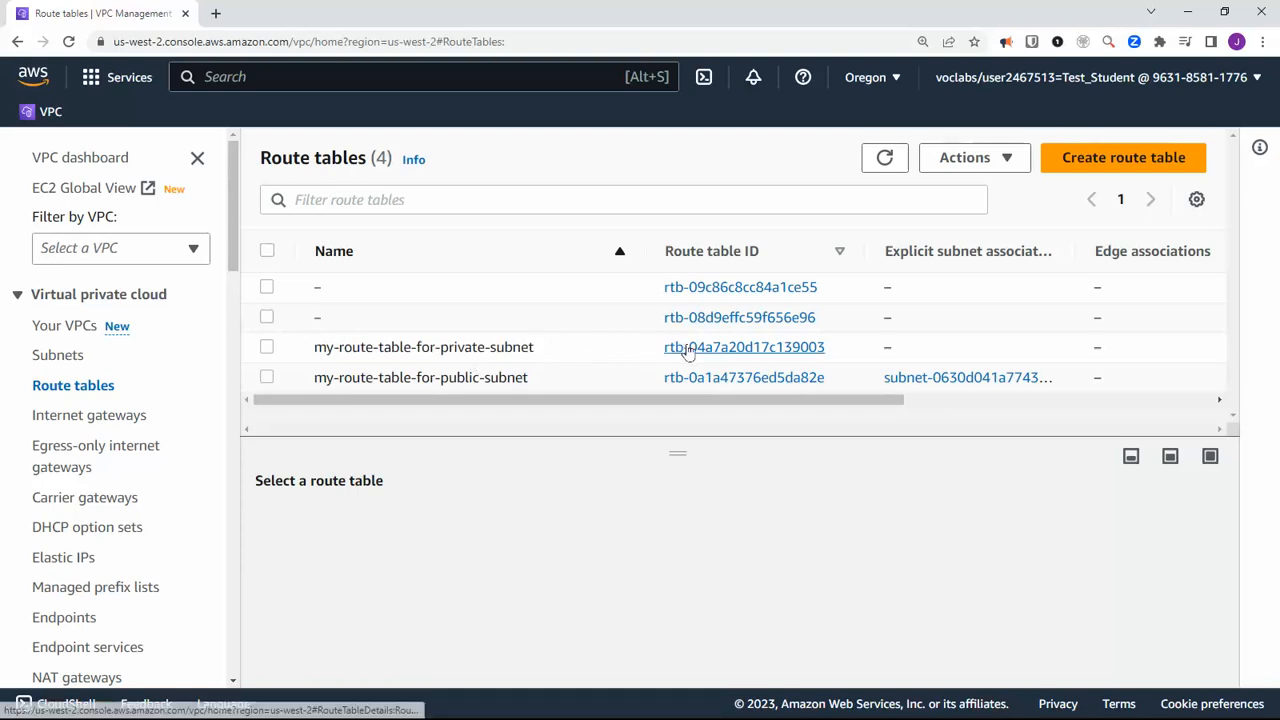
left_click(467, 358)
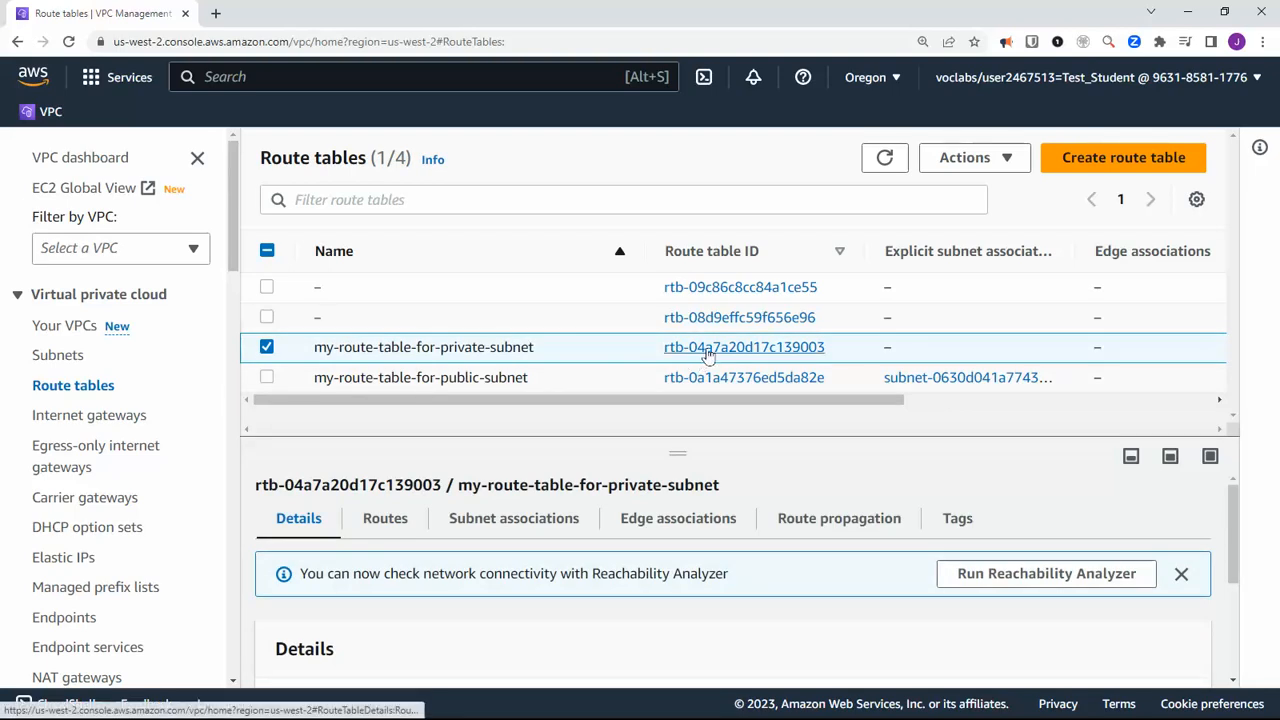
left_click(1010, 160)
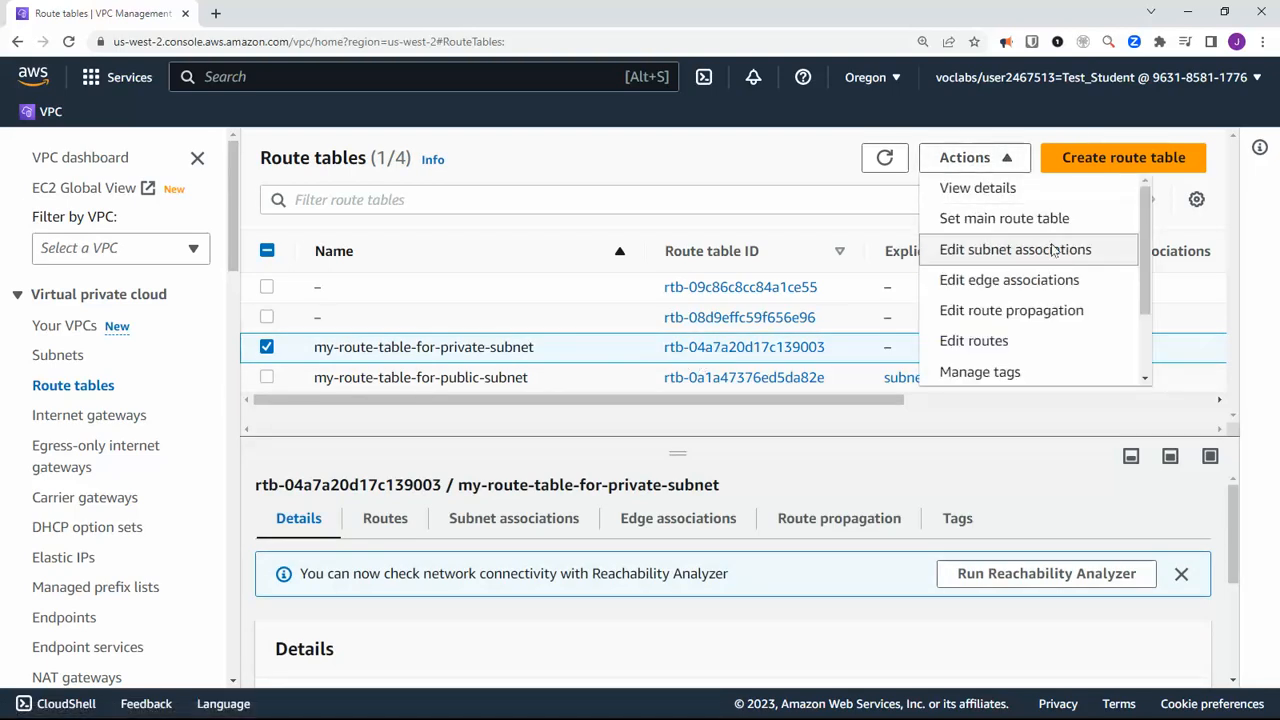
left_click(996, 256)
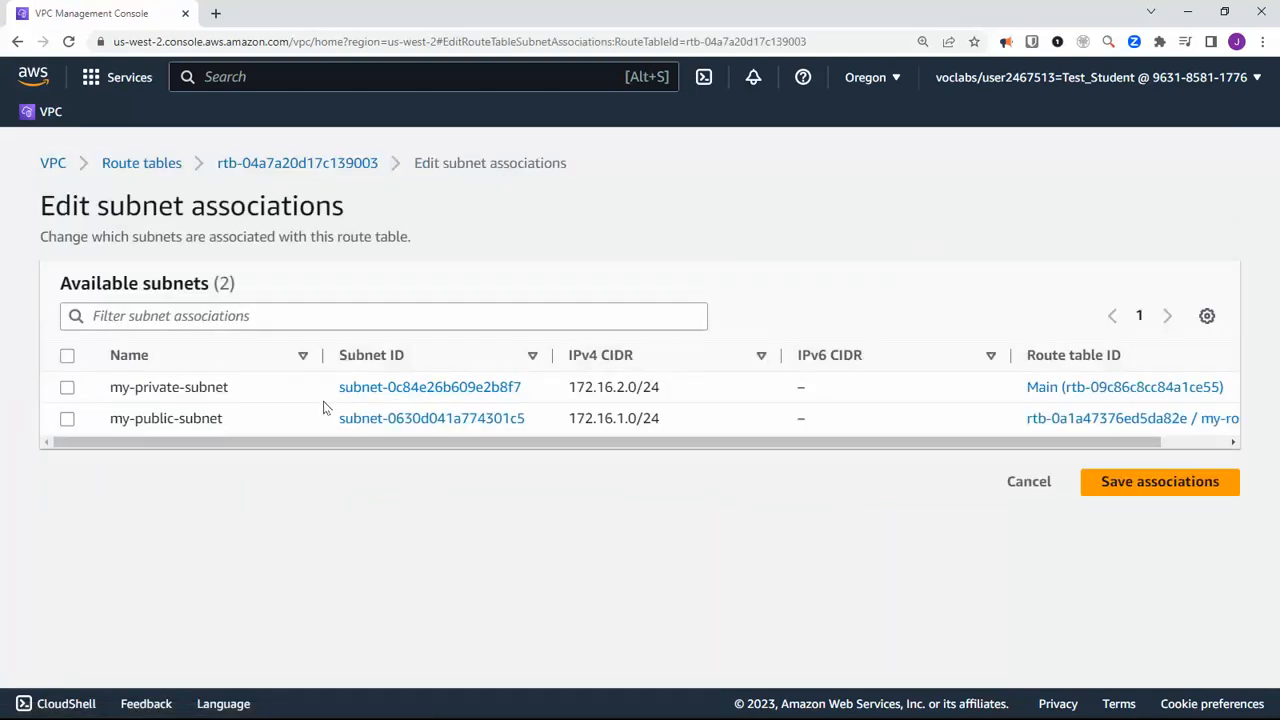
left_click(67, 388)
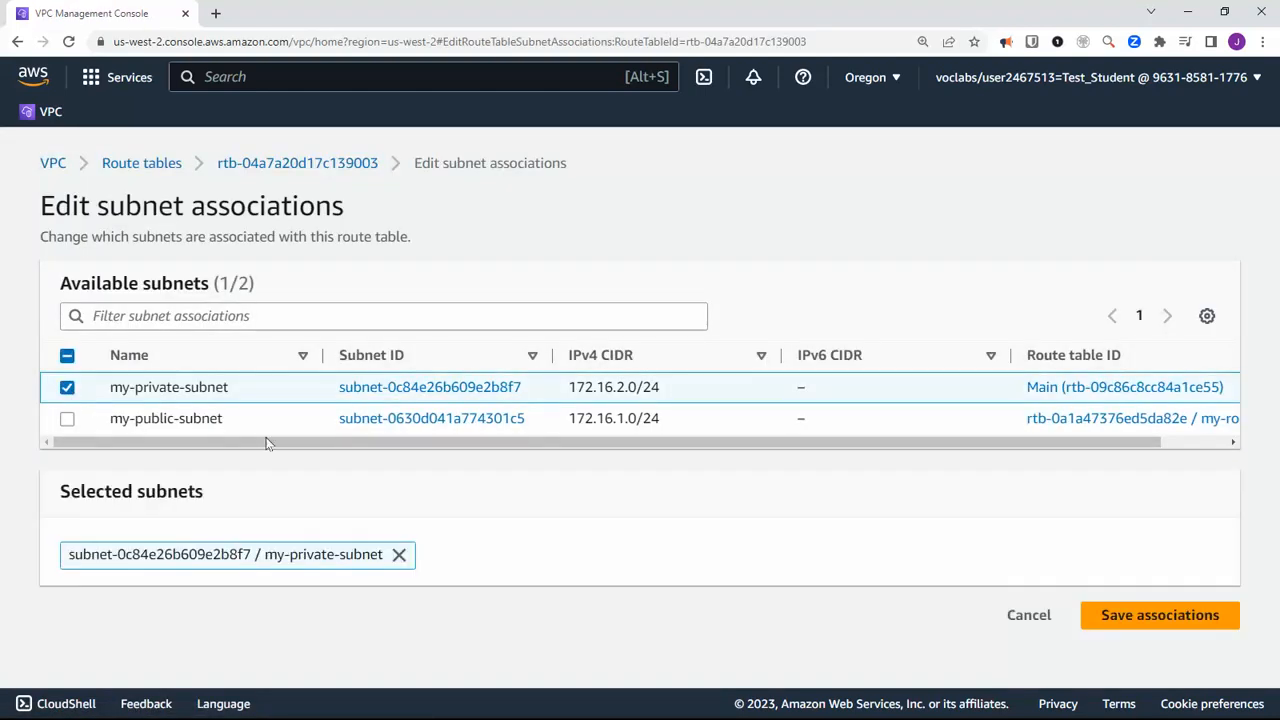
left_click(1143, 617)
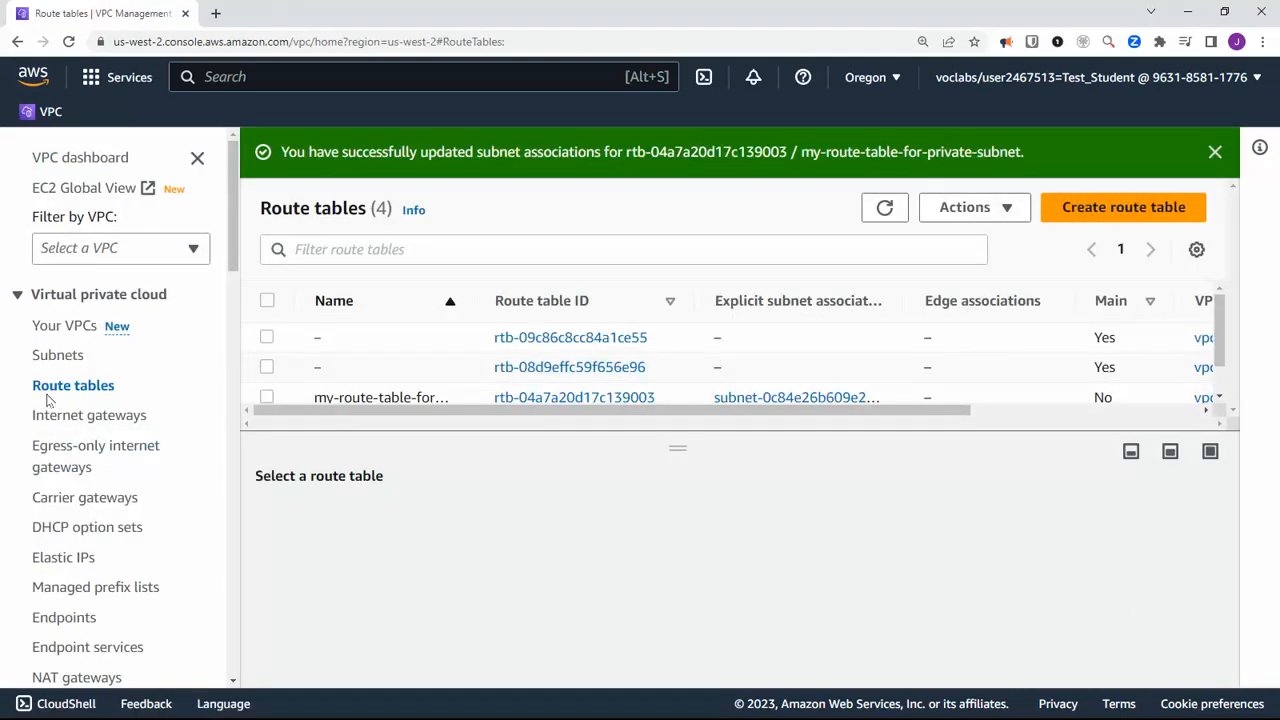
- Select my-private-subnet in the subnets list and examine the routes of its associated route table
left_click(48, 362)
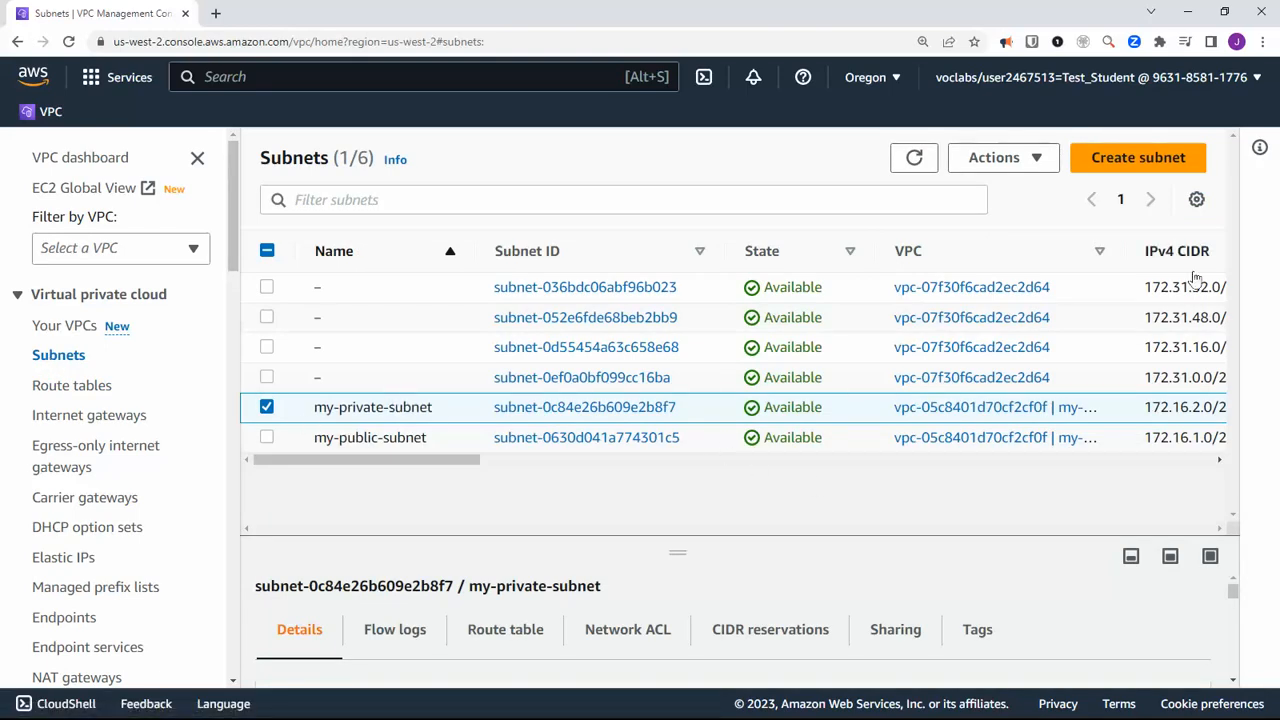
left_click(266, 408)
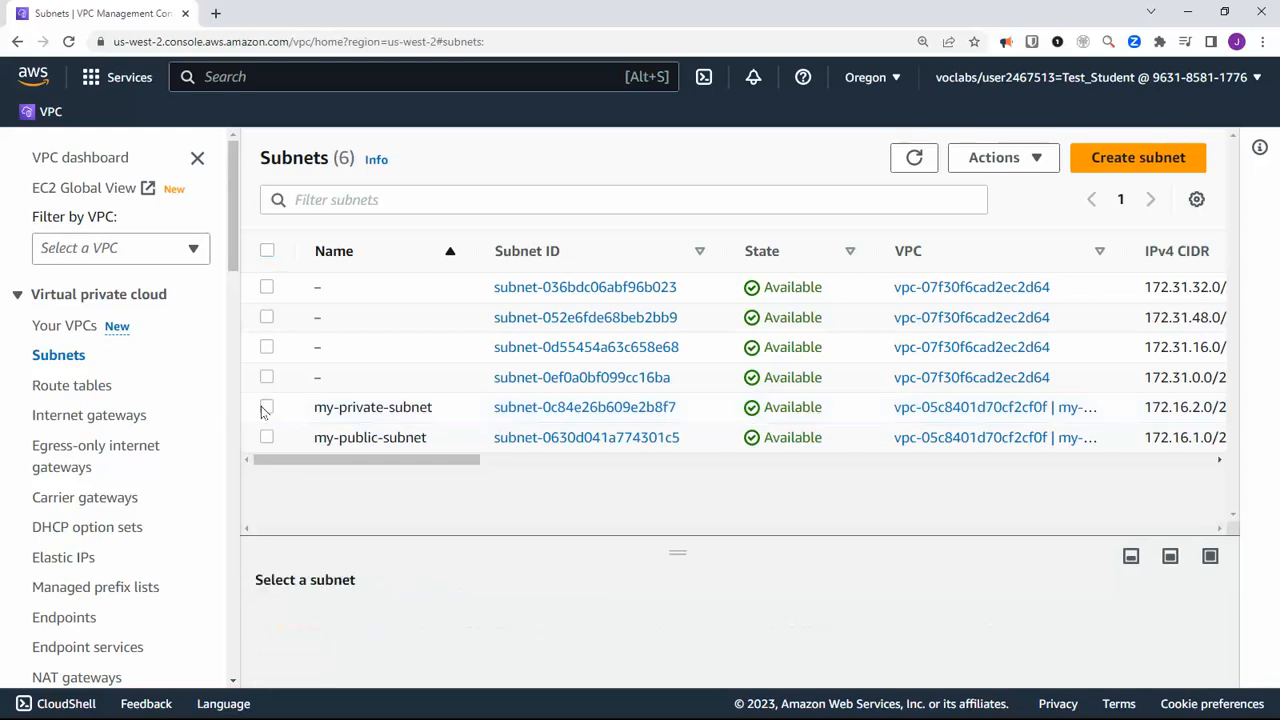
left_click(266, 408)
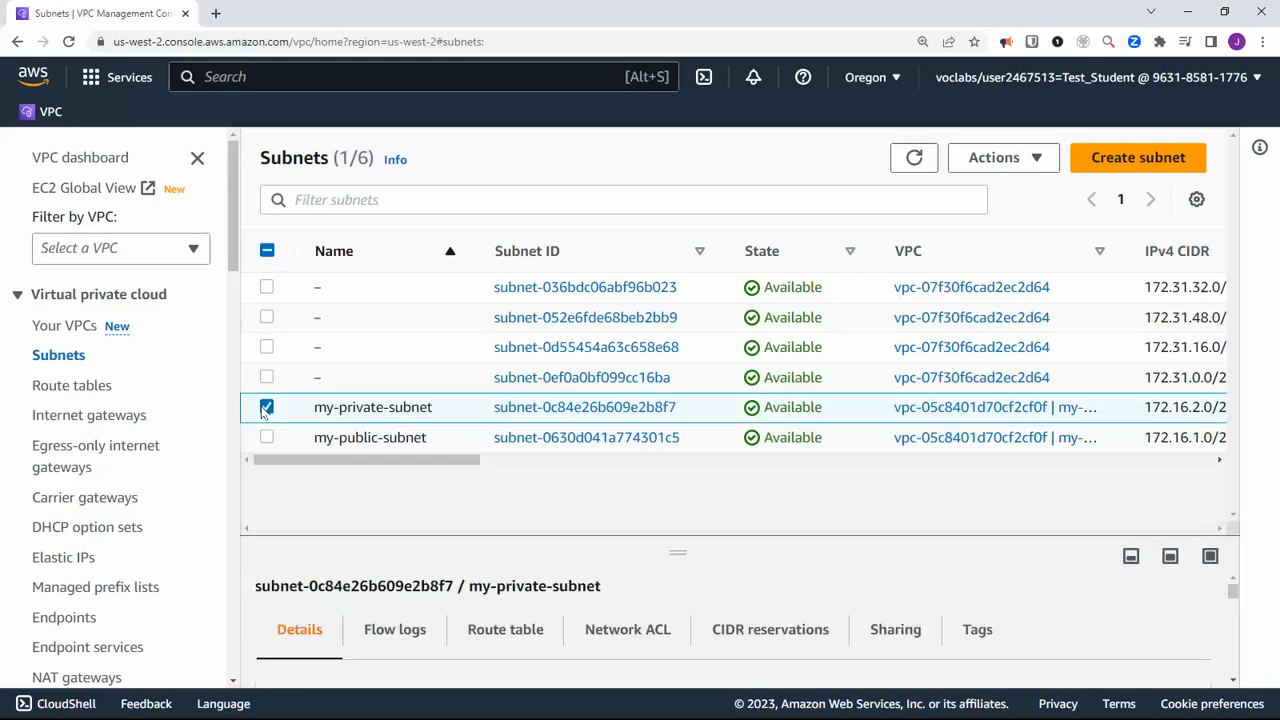
left_click(500, 630)
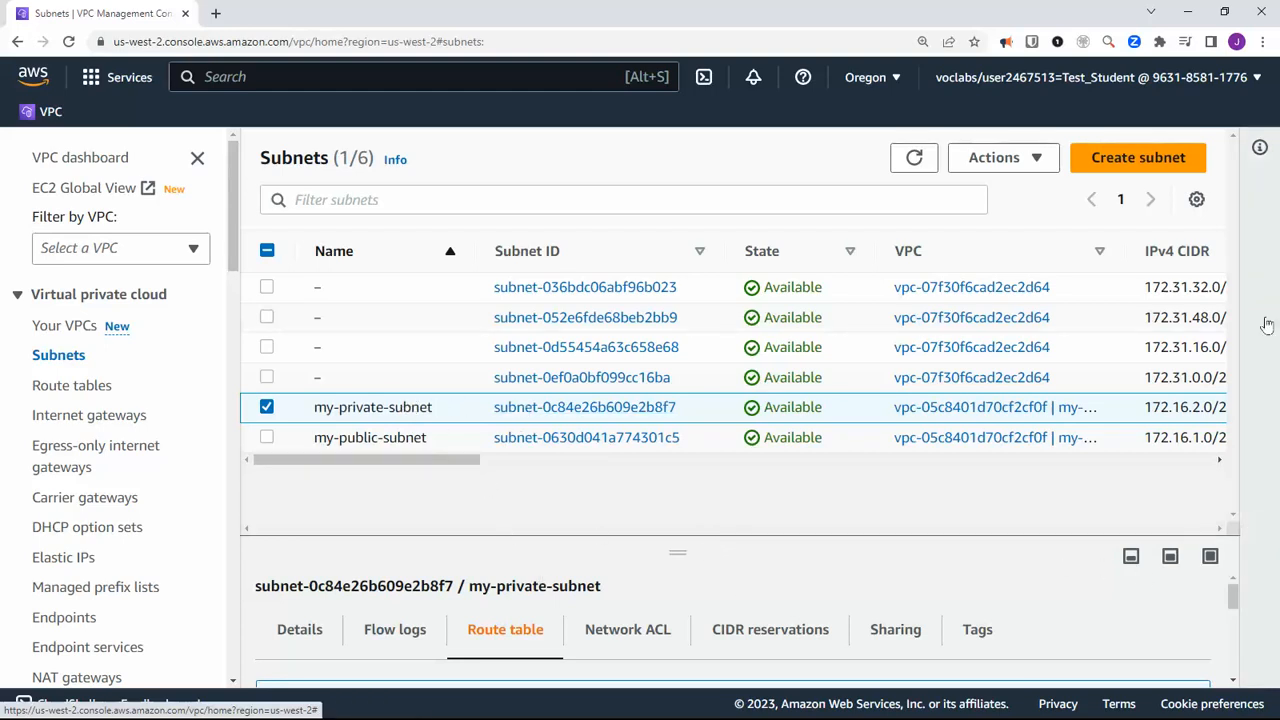
left_click_drag(1233, 598, 1237, 666)
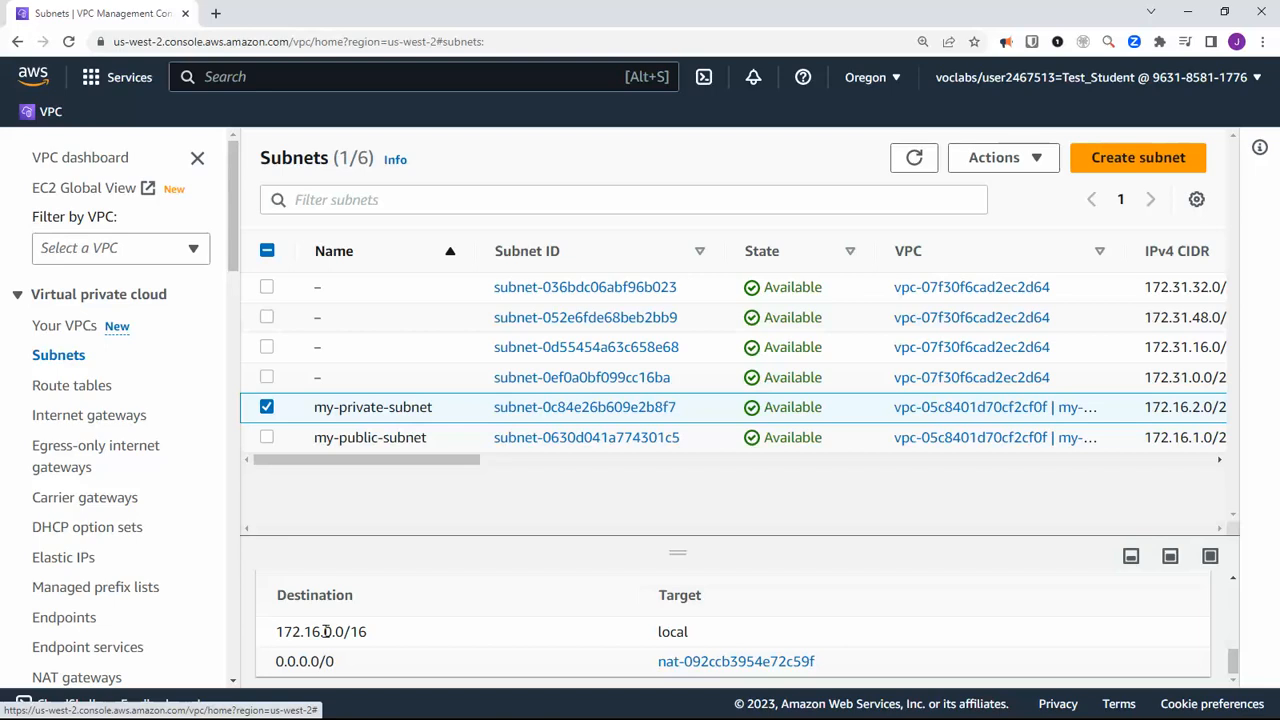
left_click_drag(277, 632, 368, 631)
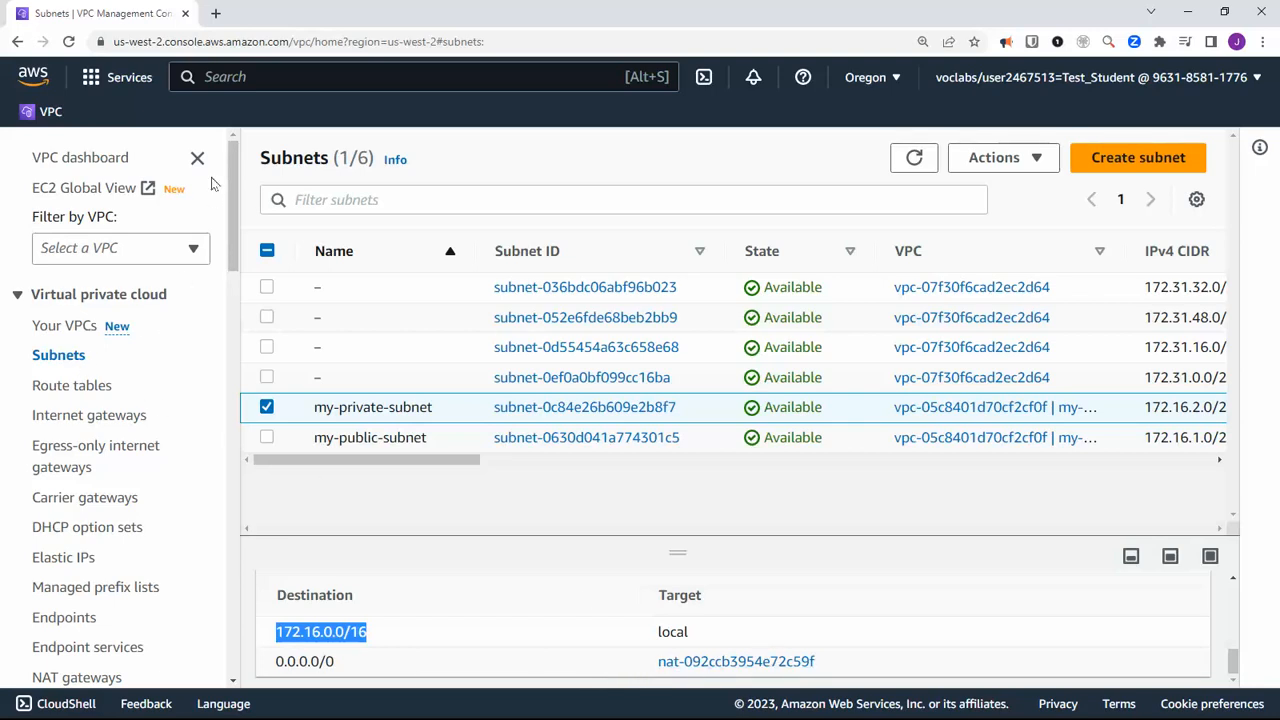
left_click(197, 158)
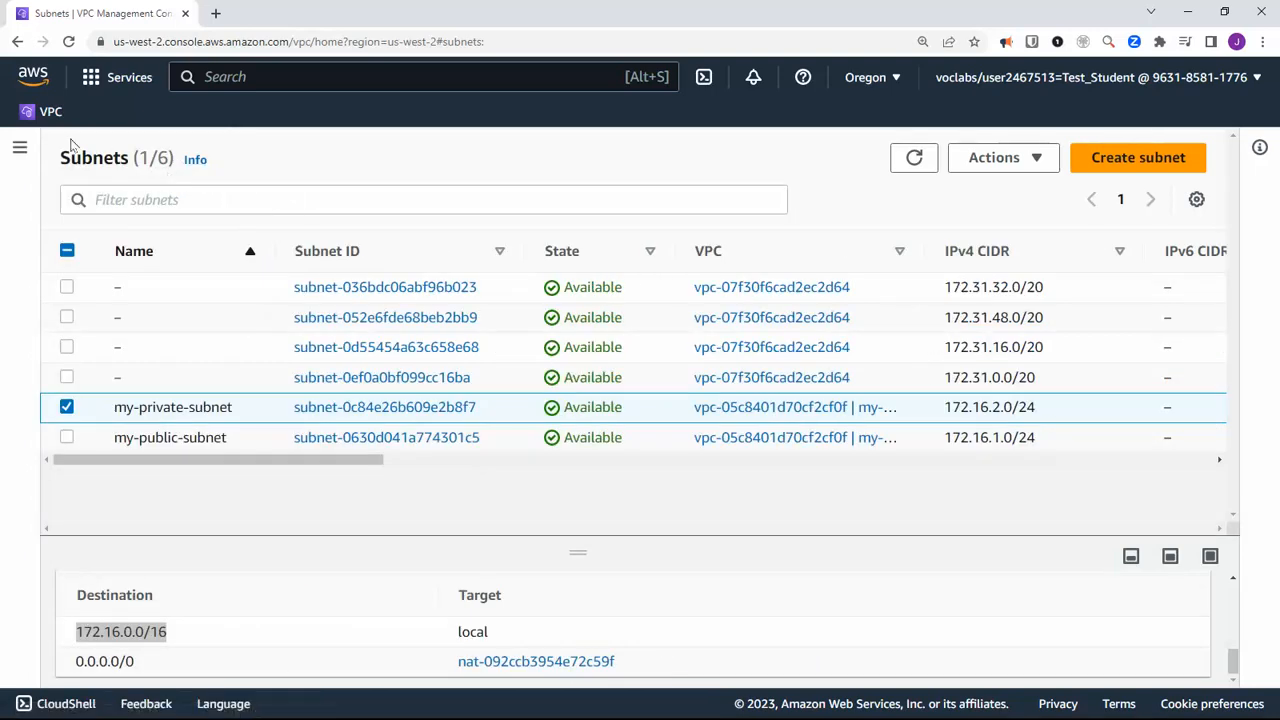
left_click(19, 148)
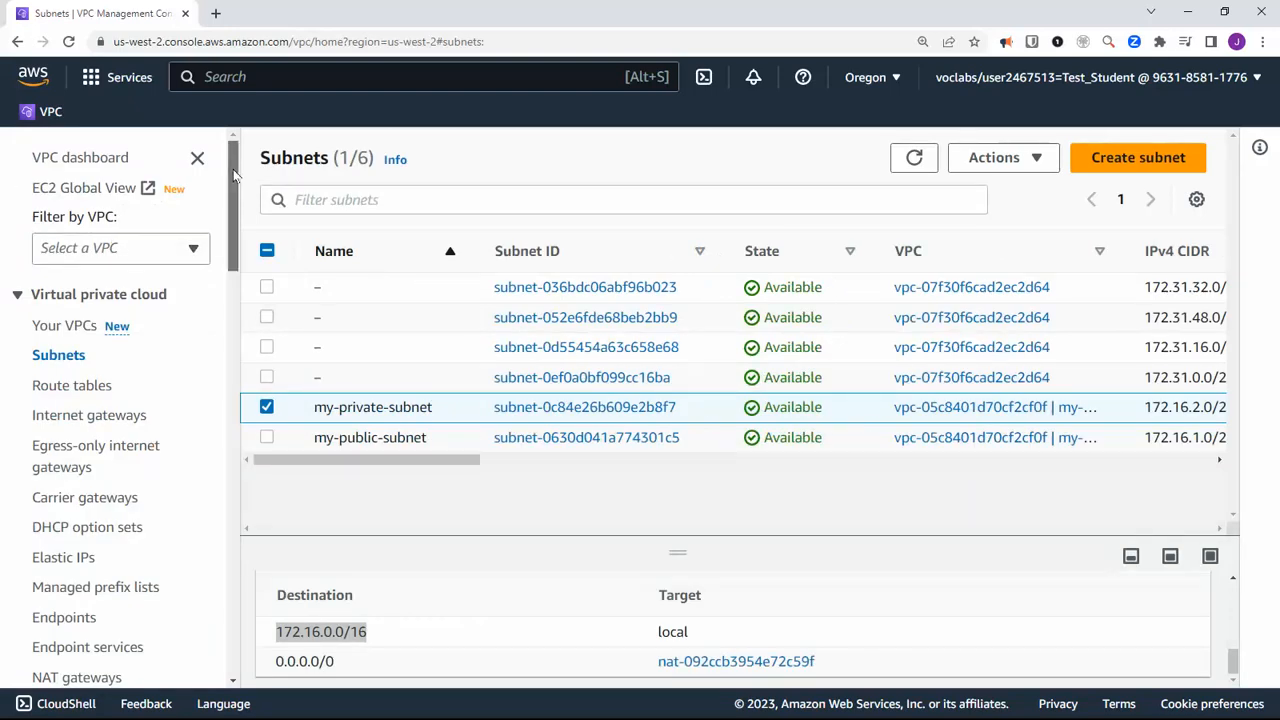
- Search for ec2, open the EC2 dashboard, and start launching a new instance
left_click(234, 72)
type("ec2")
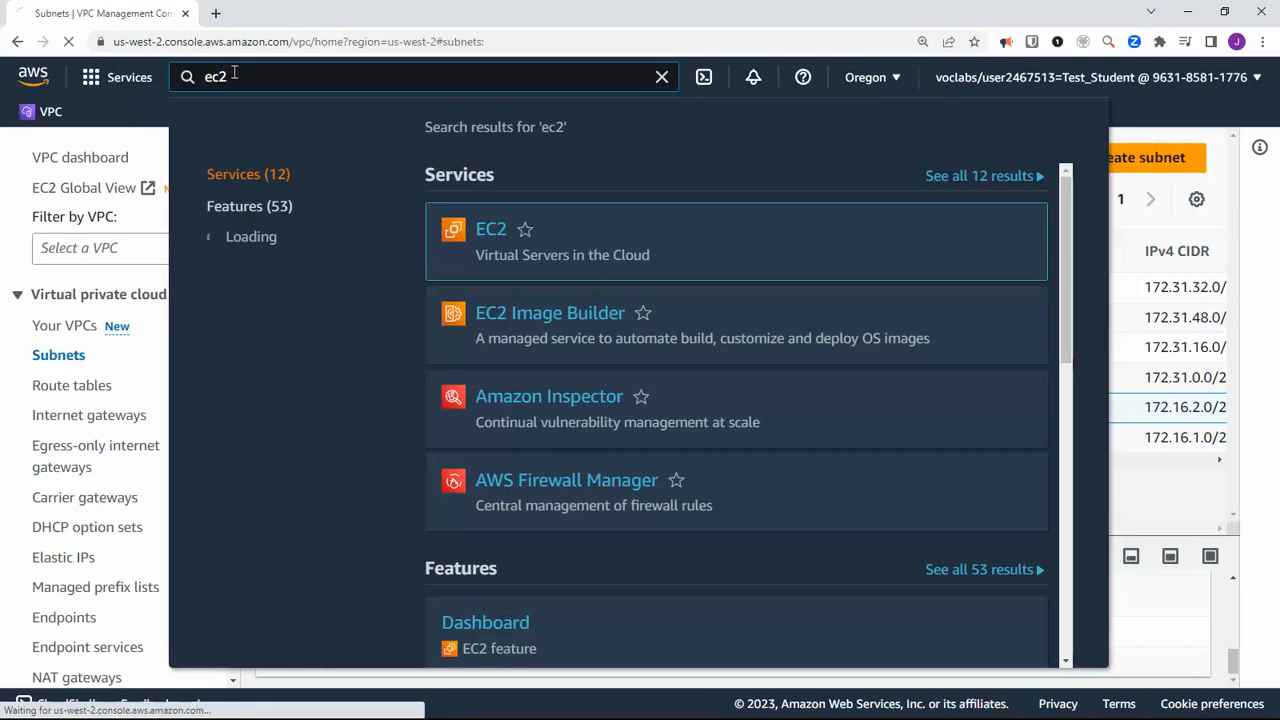
key("Return")
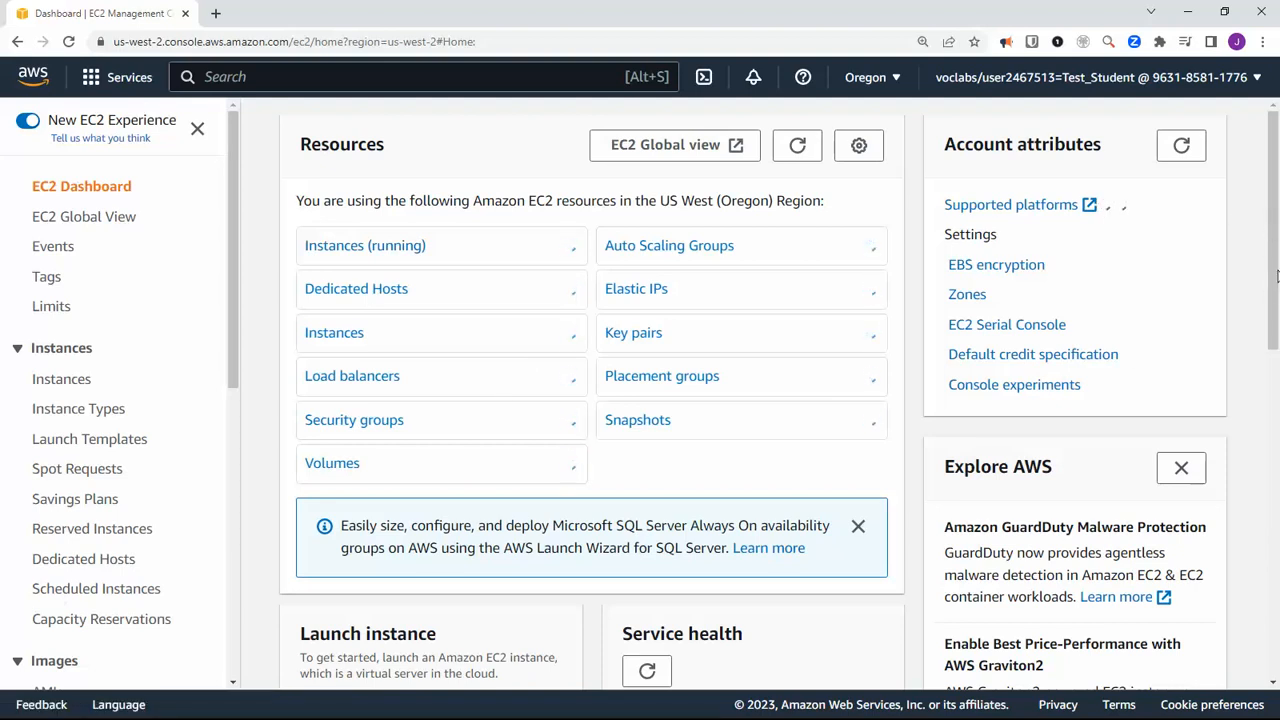
scroll(1272, 300, "down", 2)
scroll(1270, 310, "down", 1)
left_click(356, 516)
left_click(350, 546)
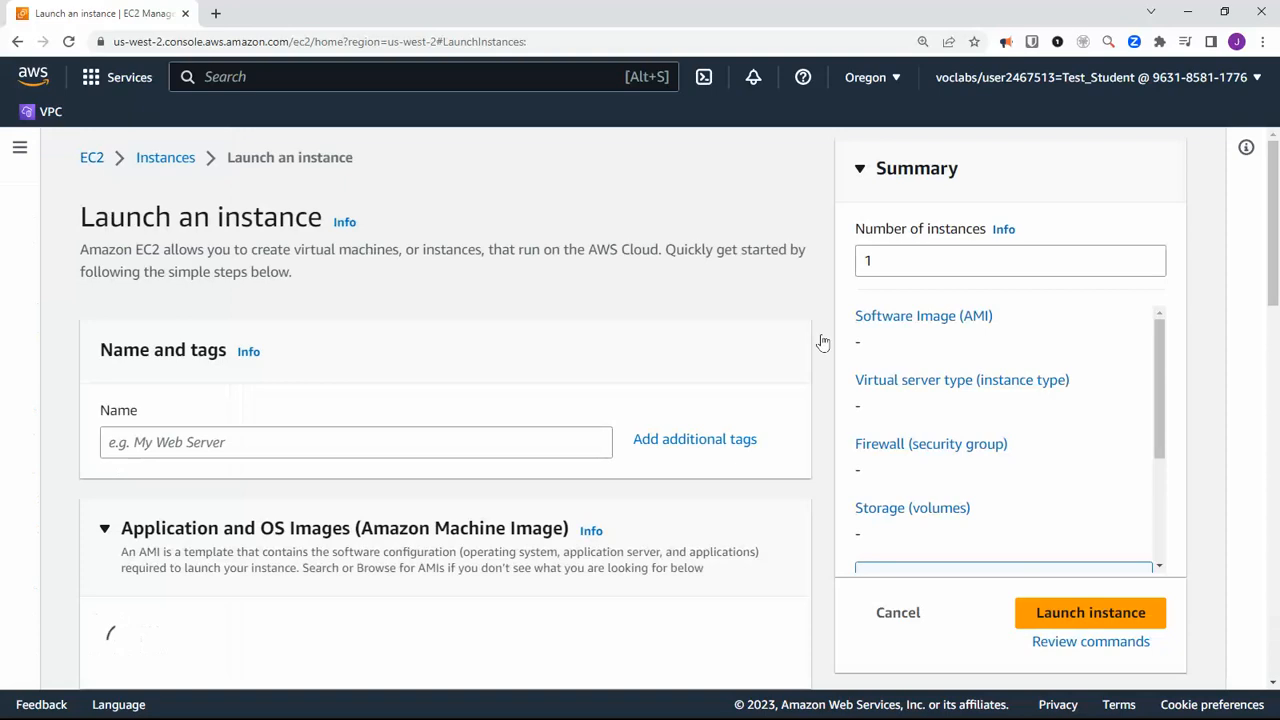
- Name the new EC2 instance My Web Server
left_click(318, 438)
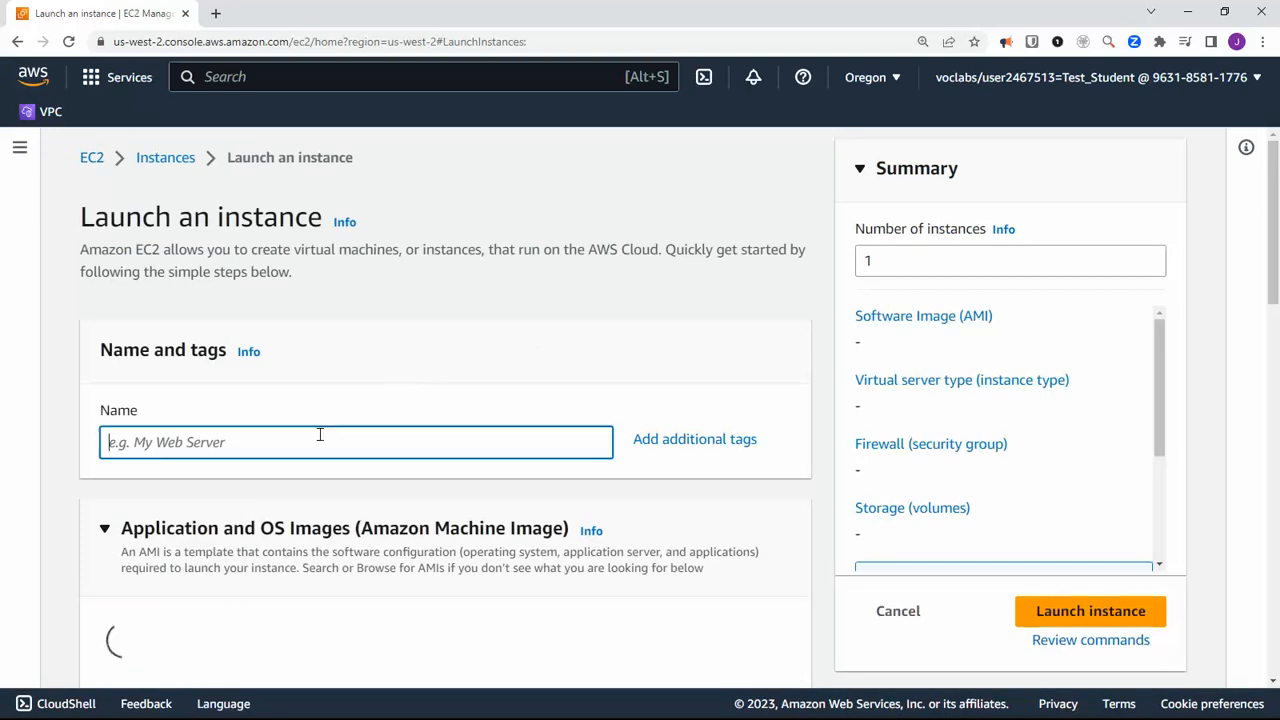
type("M")
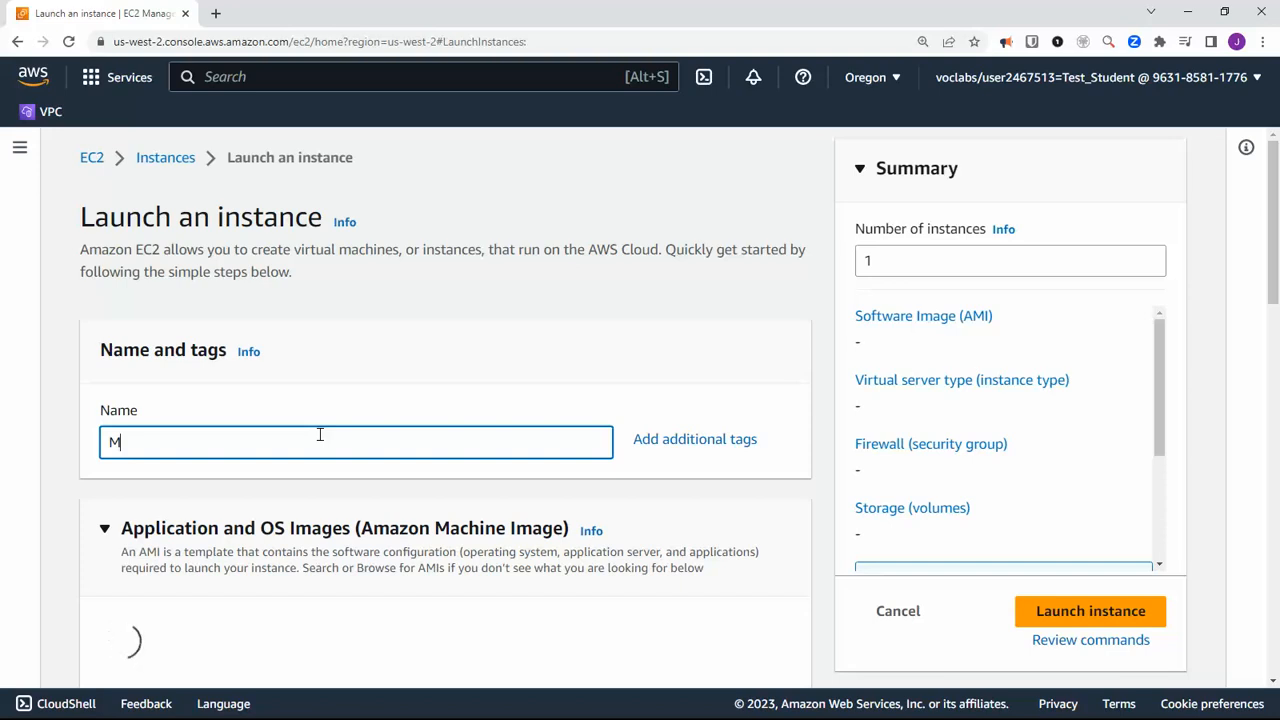
type("y Web Server")
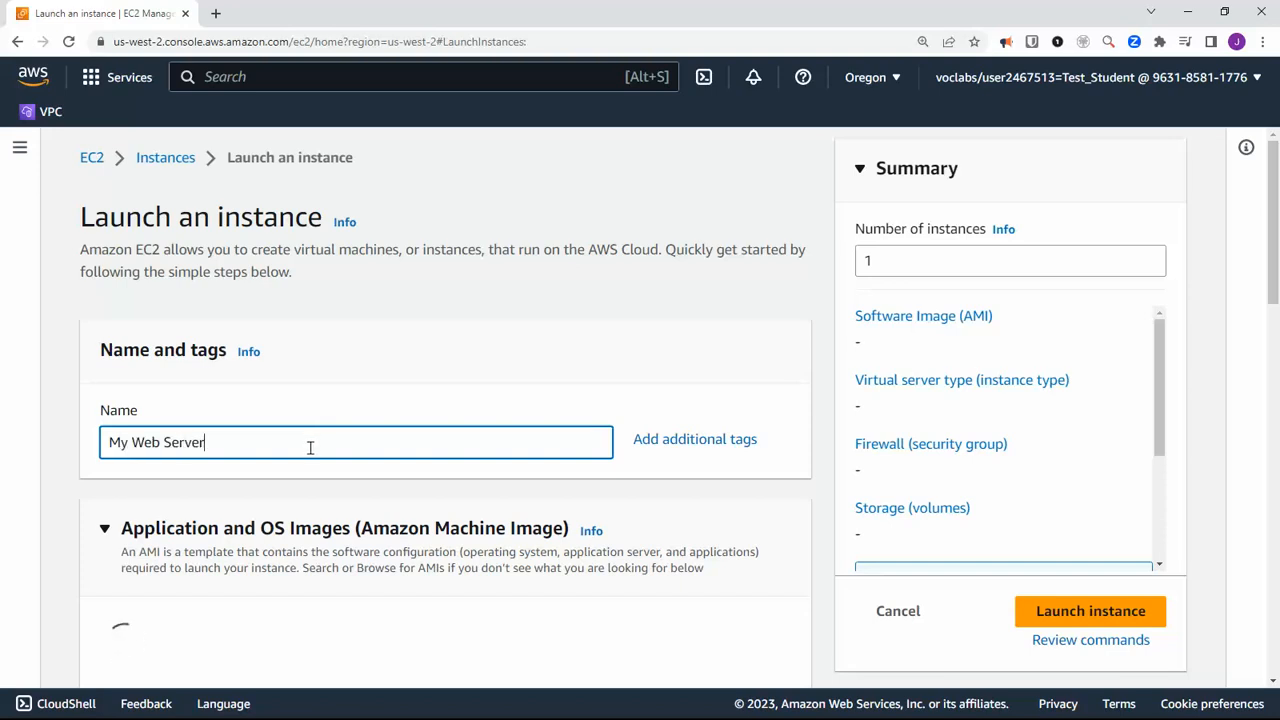
- Examine the available instance types for the new instance, comparing their vCPUs, memory and hourly pricing
scroll(331, 463, "down", 3)
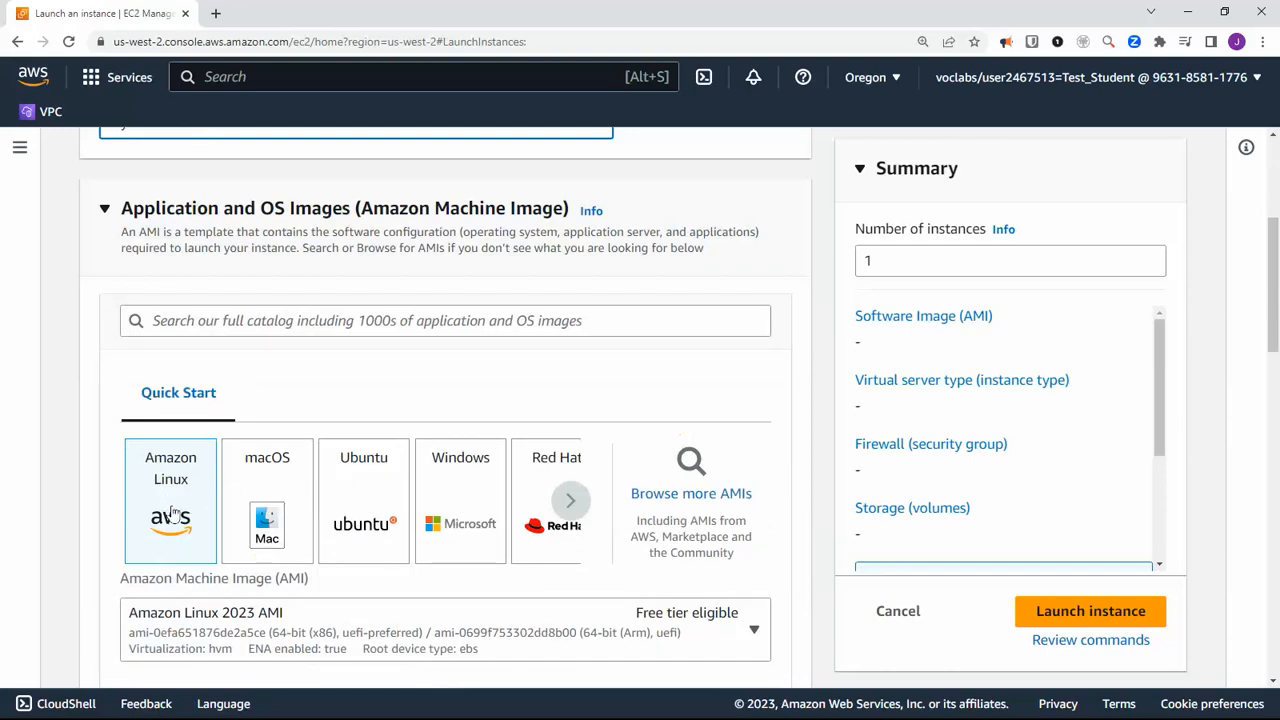
scroll(457, 580, "down", 5)
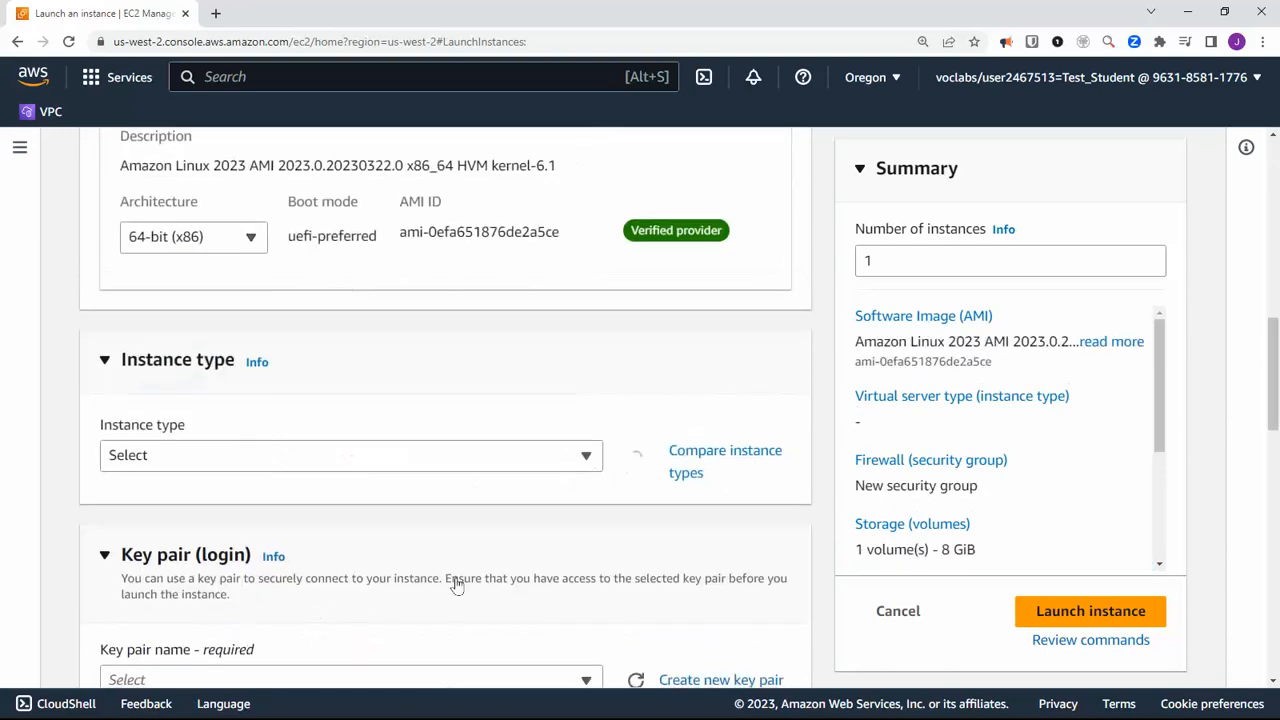
left_click(468, 456)
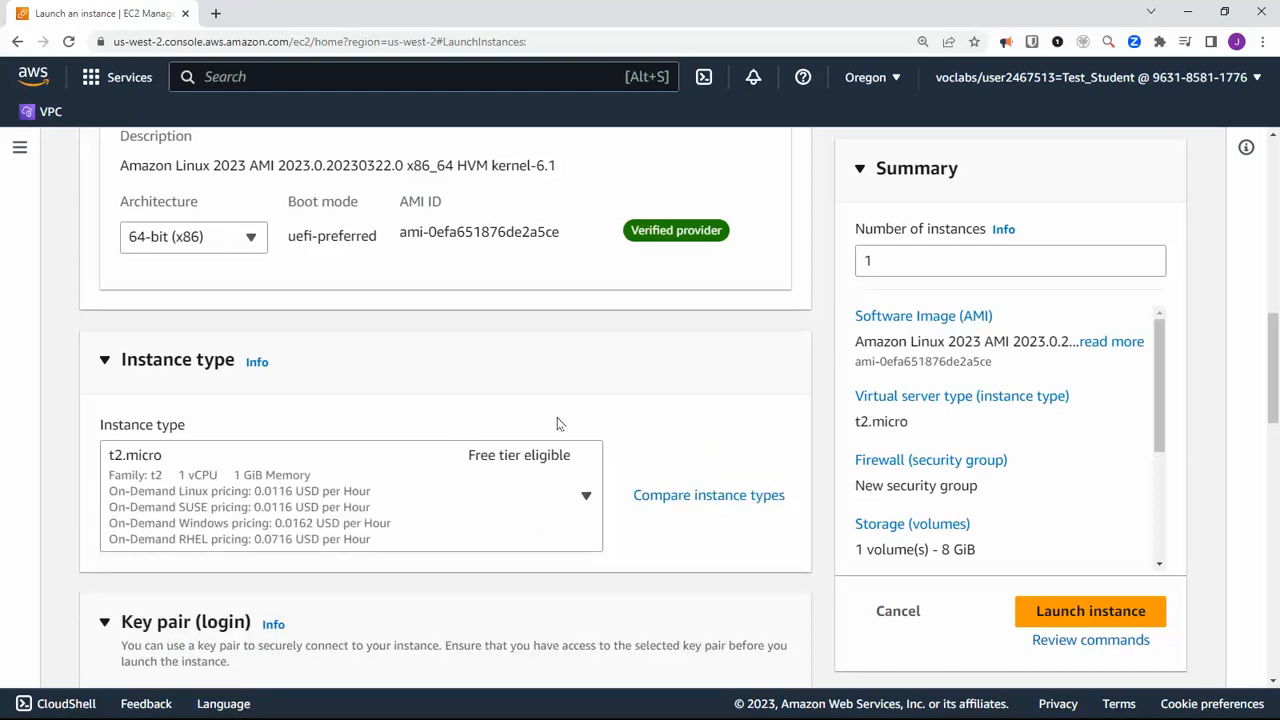
left_click(587, 497)
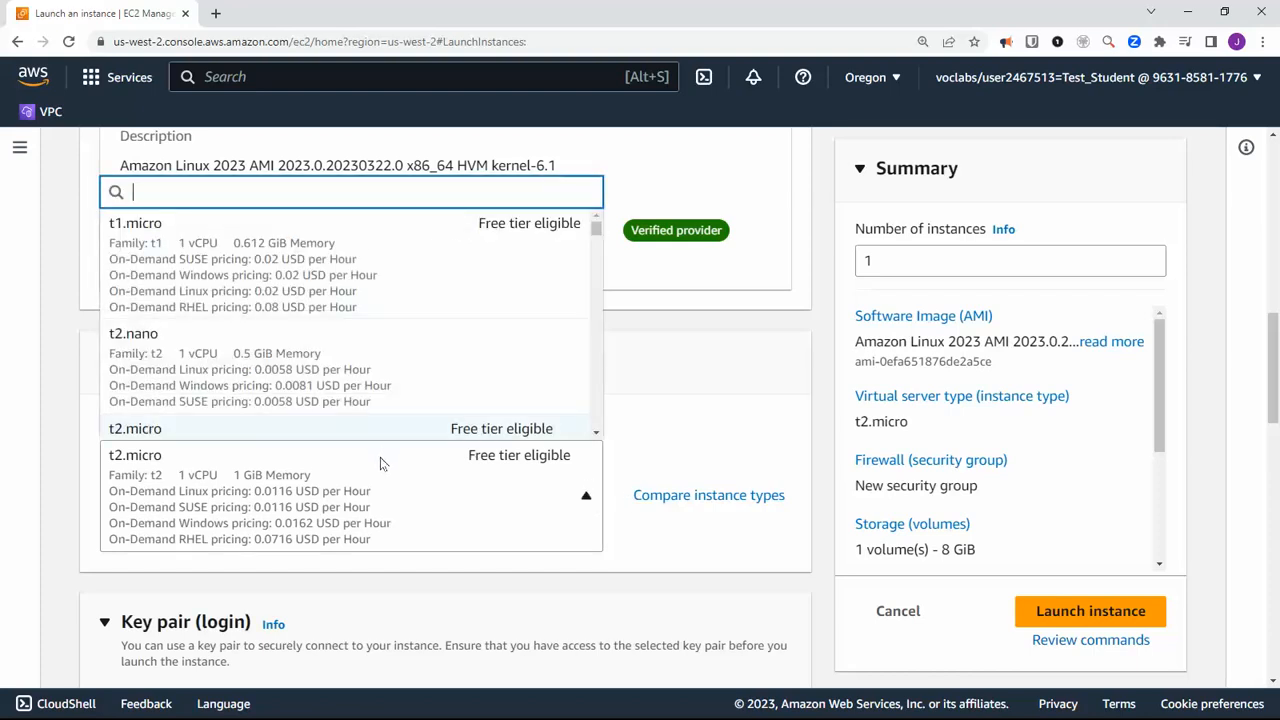
scroll(380, 459, "down", 1)
scroll(457, 426, "down", 2)
scroll(590, 495, "down", 2)
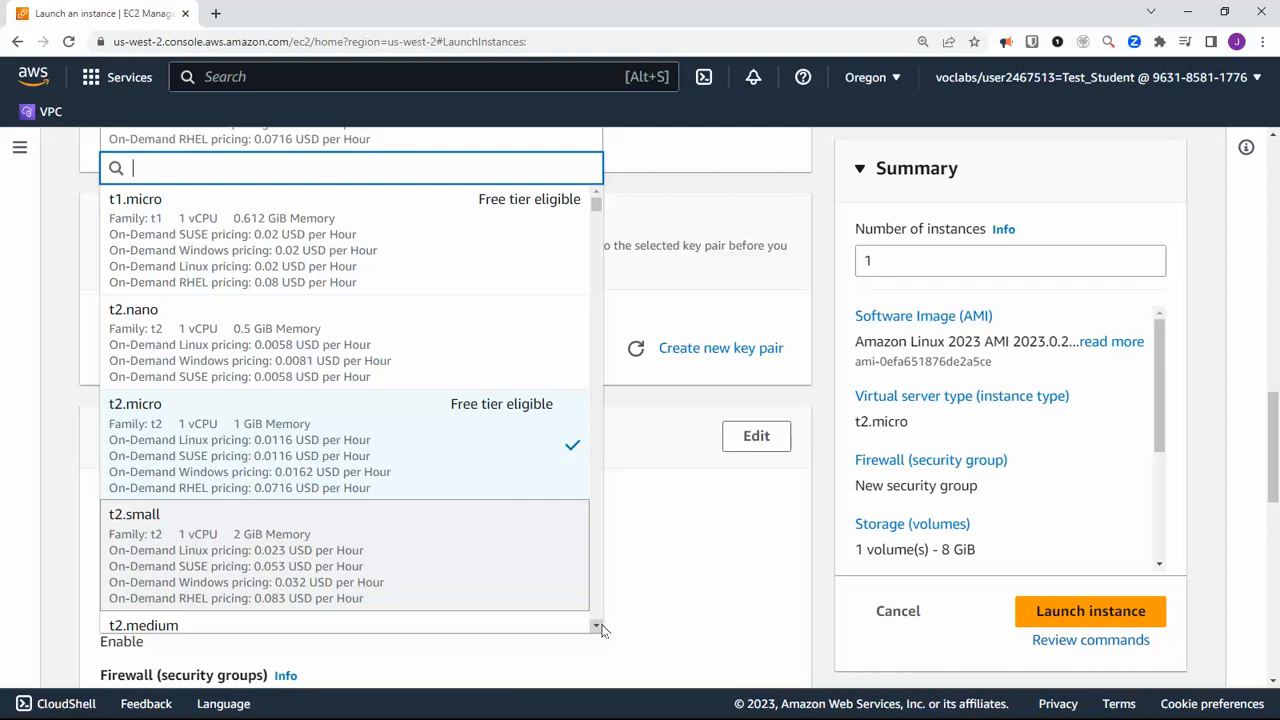
left_click(599, 626)
left_click(599, 626)
left_click(597, 627)
left_click(597, 627)
left_click(597, 627)
left_click(597, 627)
left_click(597, 627)
left_click(597, 627)
left_click(597, 627)
left_click(597, 627)
left_click(597, 627)
left_click(597, 627)
left_click(597, 627)
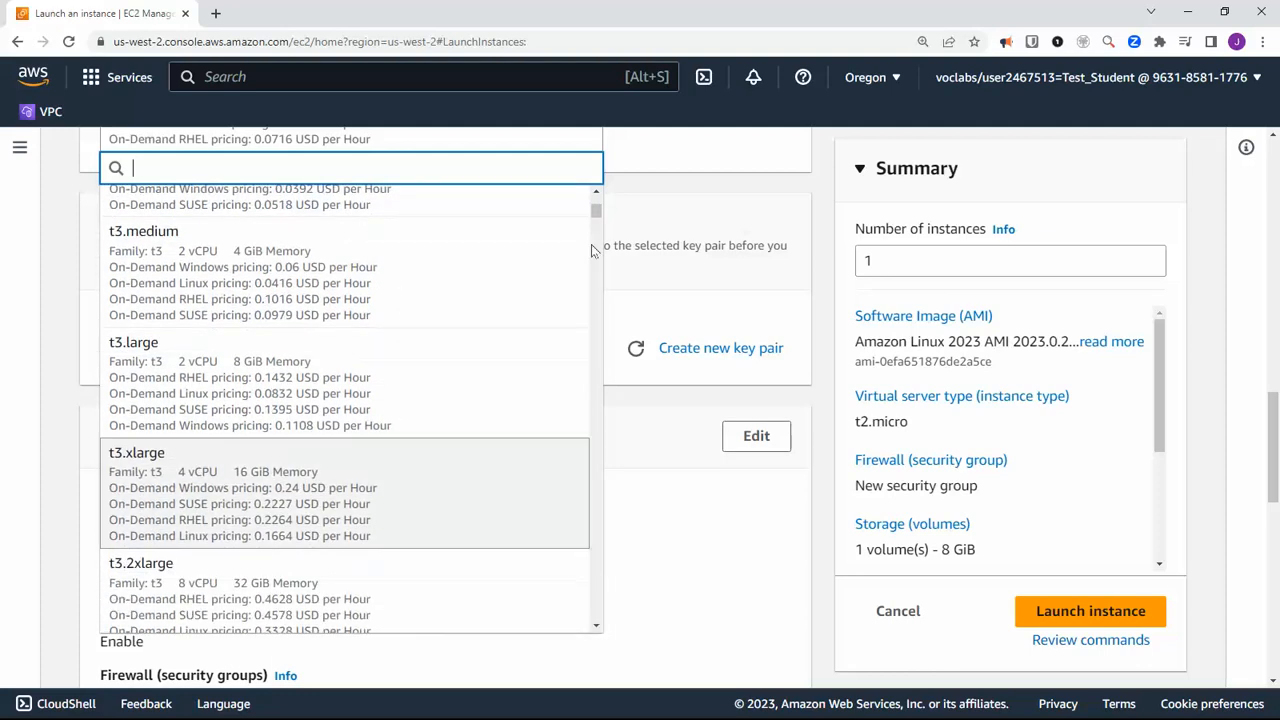
left_click(600, 196)
left_click(600, 196)
left_click(600, 196)
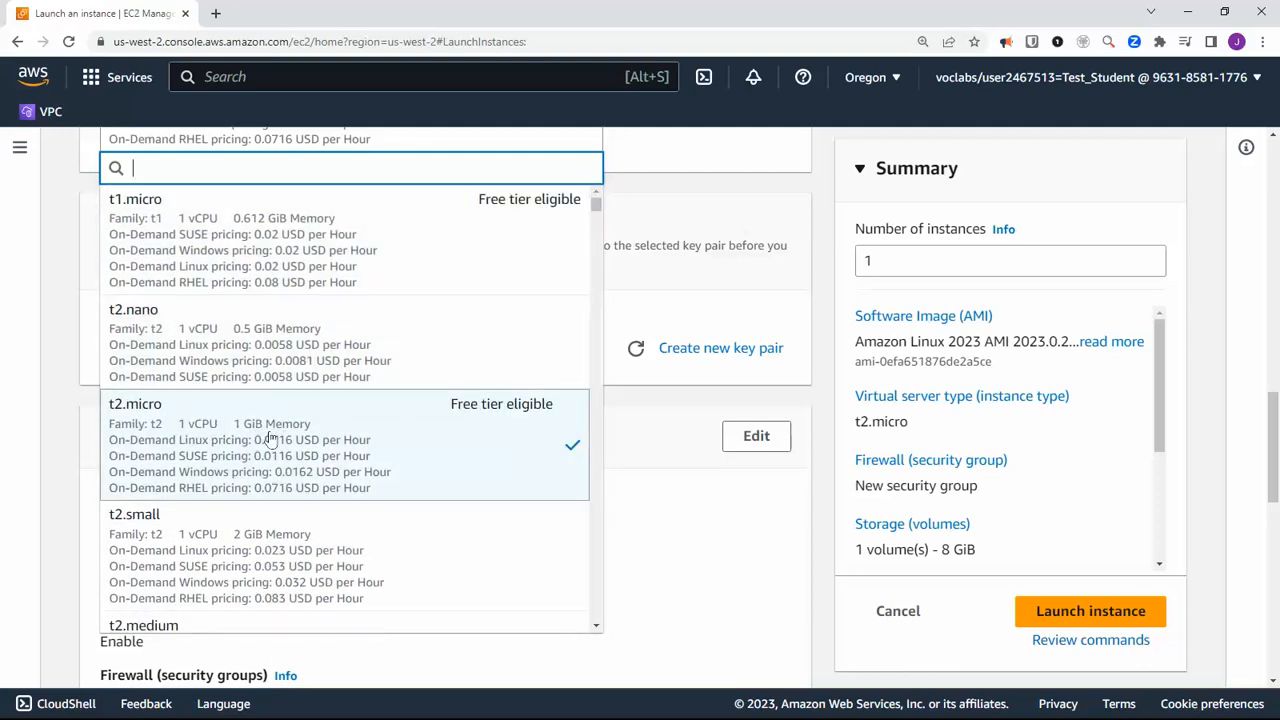
- Choose t2.micro as the instance type
left_click(597, 627)
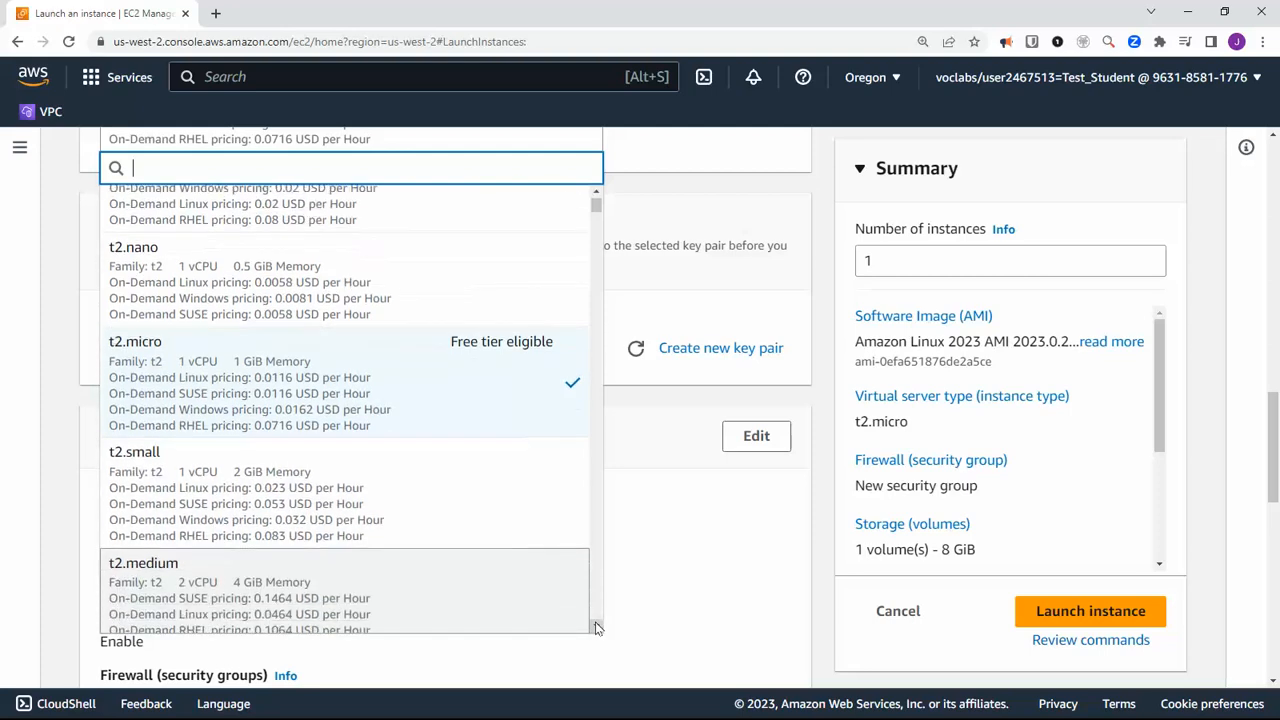
left_click(597, 627)
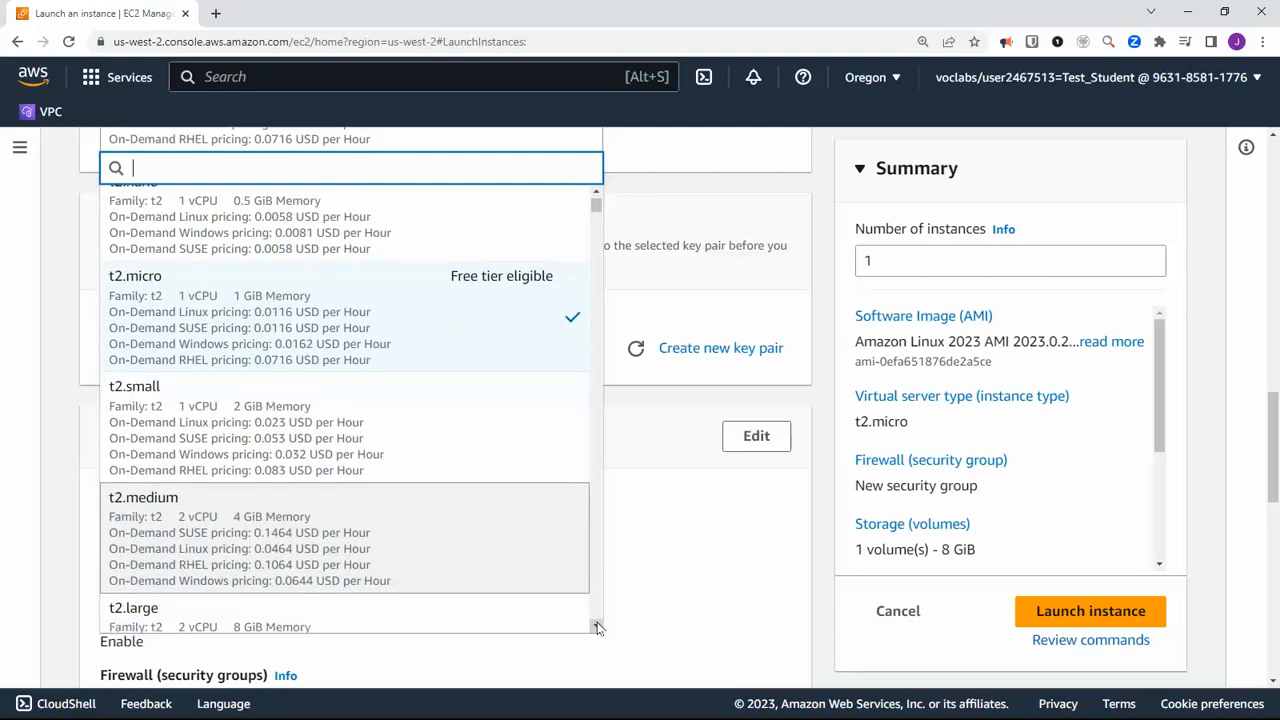
left_click(240, 310)
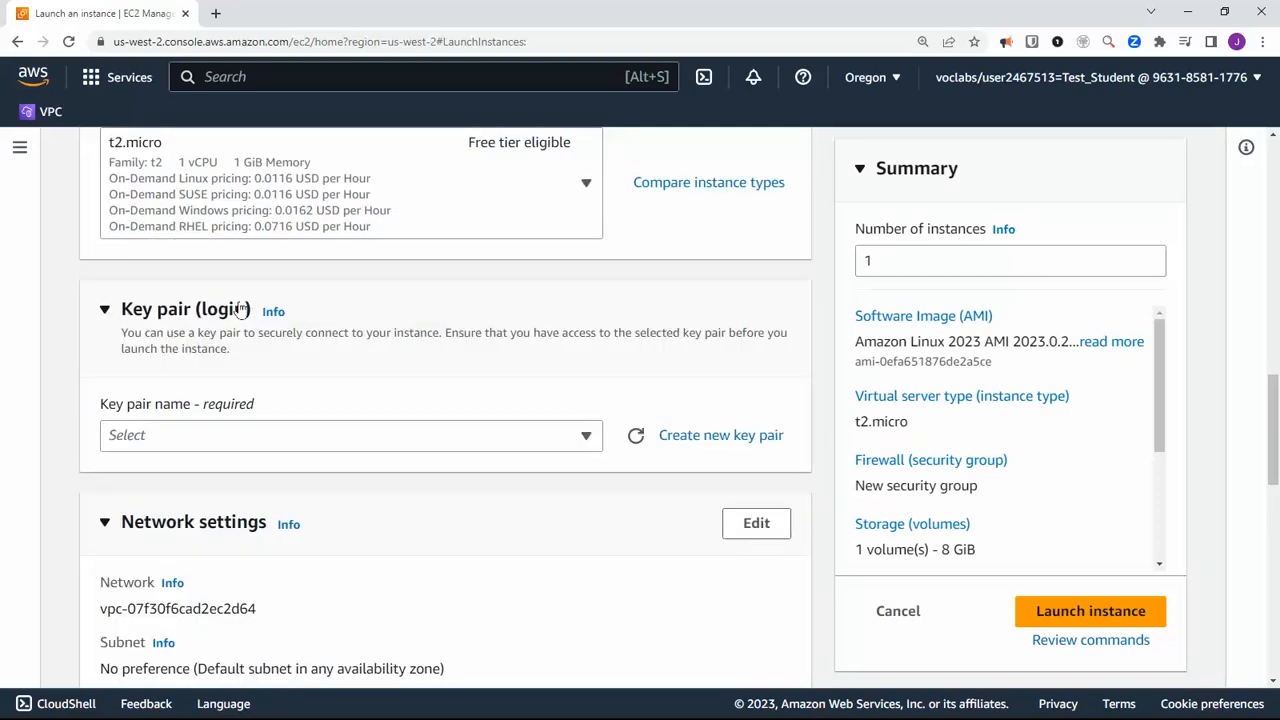
- Create an RSA key pair named vpc-creation-lab in .pem format for the instance, and dismiss the system's file-opening prompt
left_click(586, 440)
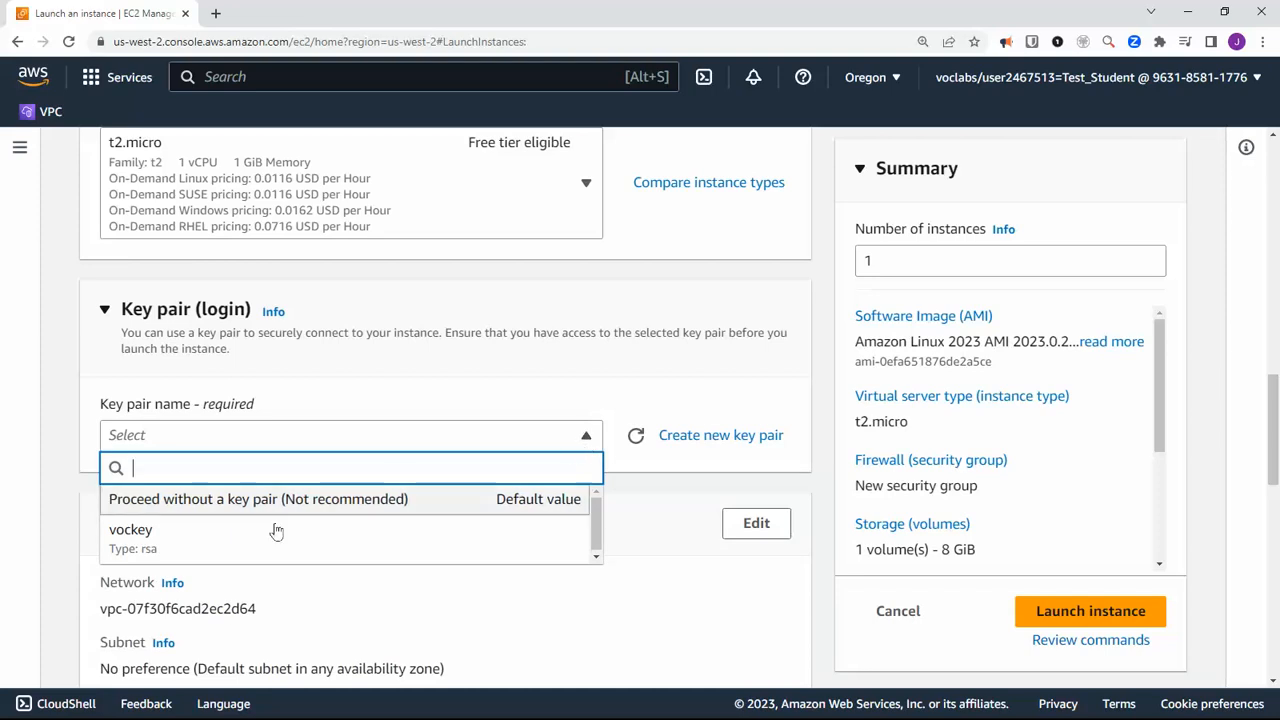
left_click(690, 435)
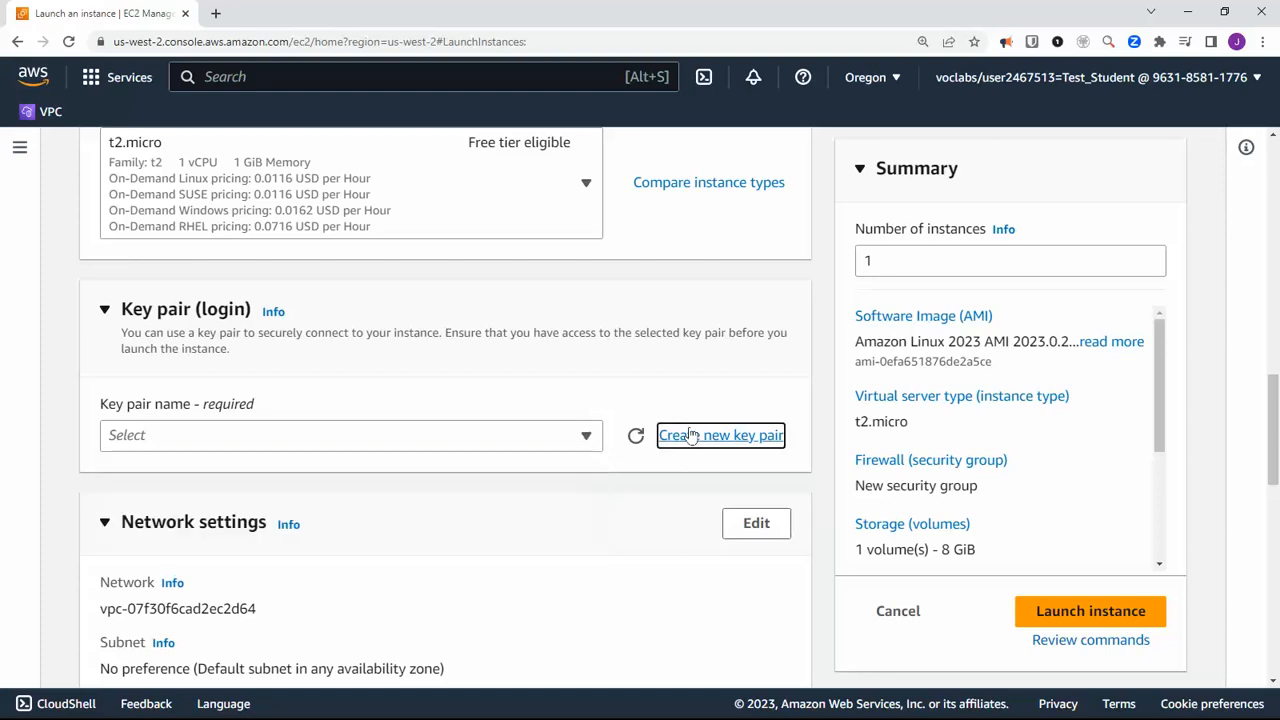
left_click(690, 432)
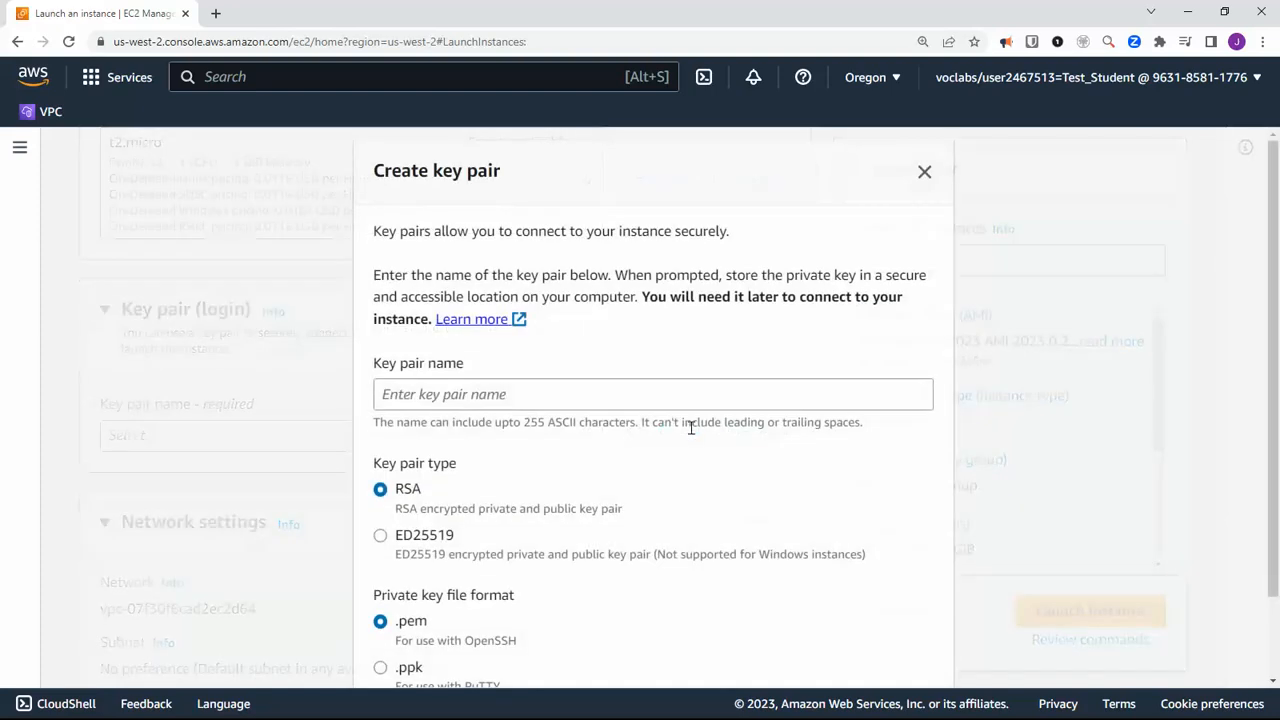
left_click(542, 400)
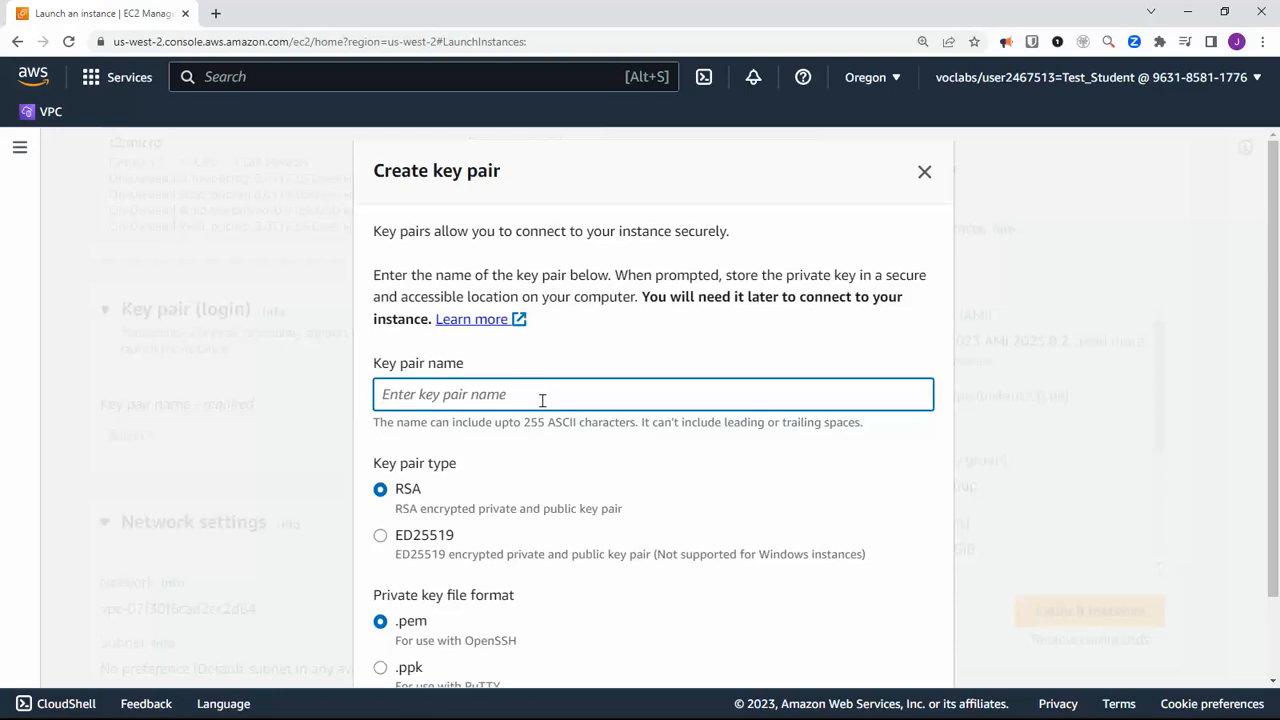
type("vpc-")
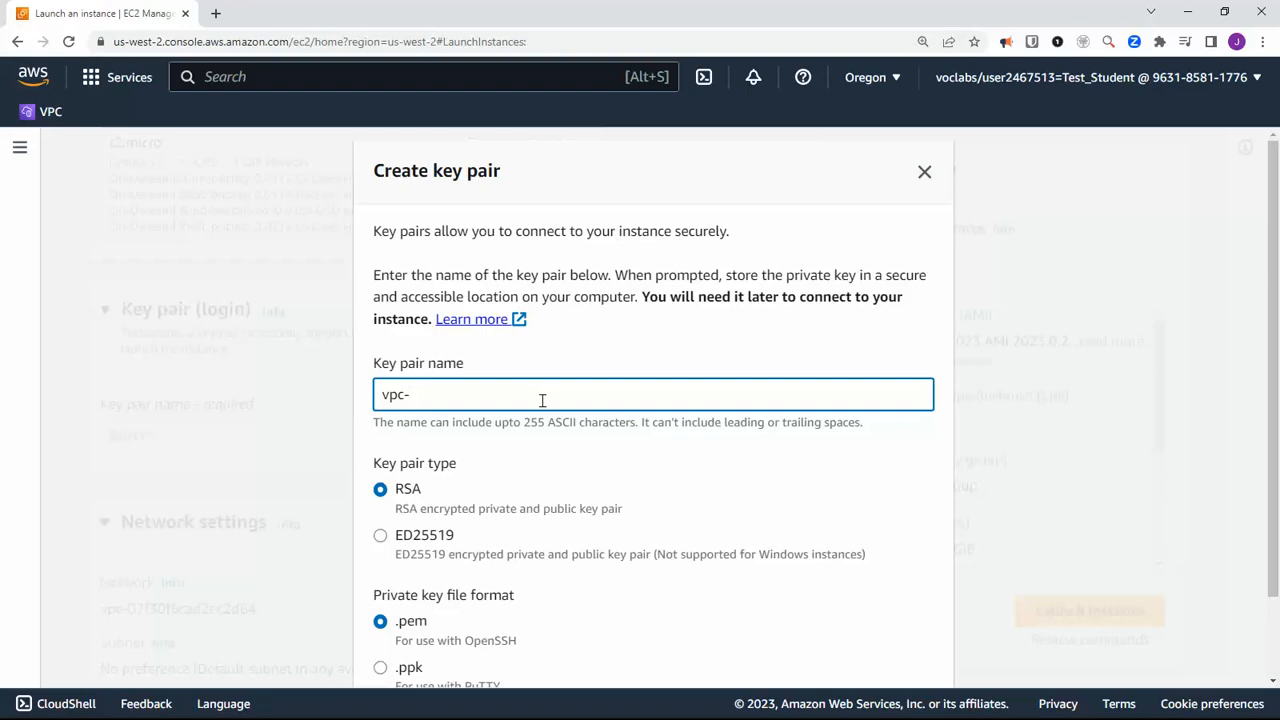
type("creaqt")
scroll(542, 400, "down", 2)
scroll(577, 434, "up", 2)
scroll(657, 454, "down", 2)
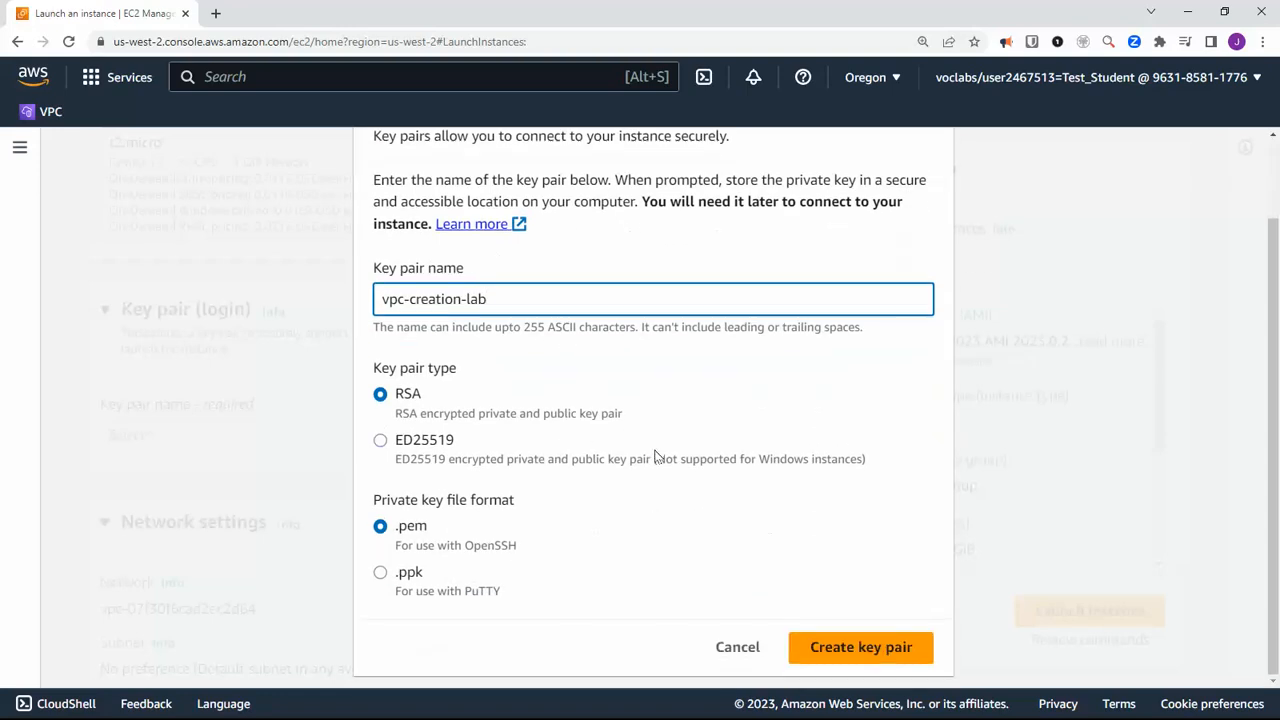
left_click(855, 647)
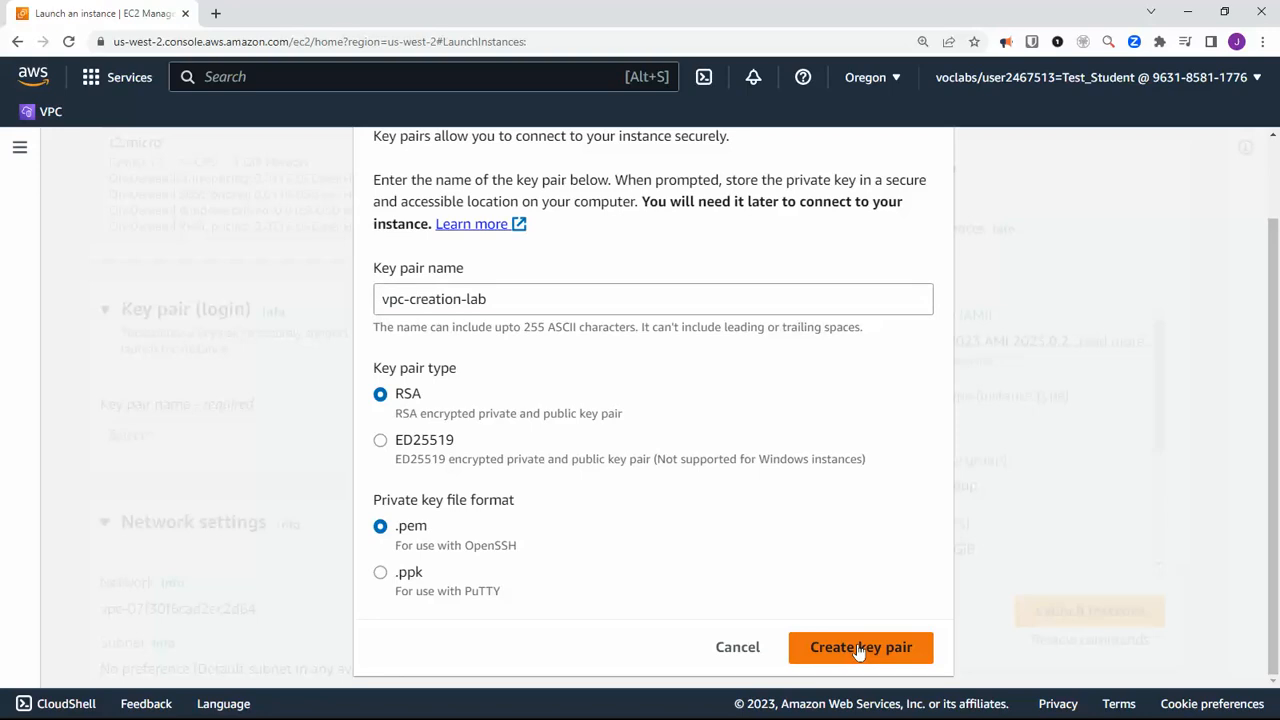
scroll(630, 487, "down", 1)
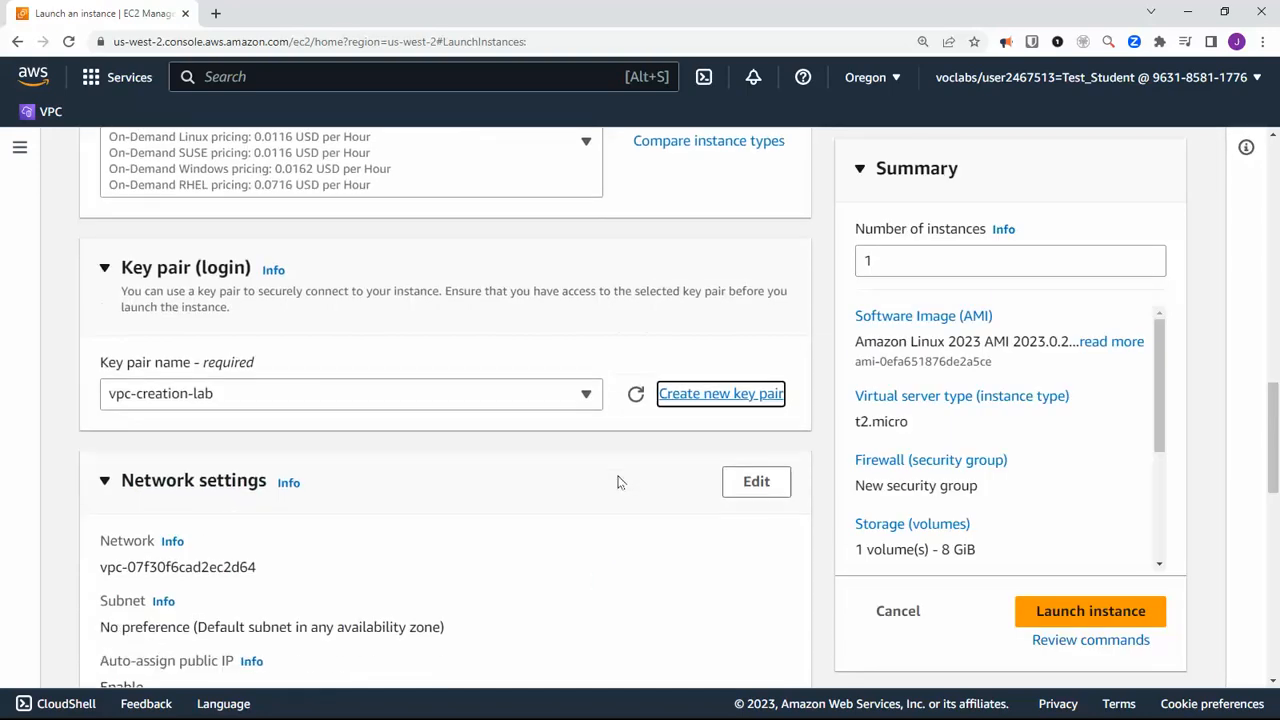
scroll(618, 483, "down", 2)
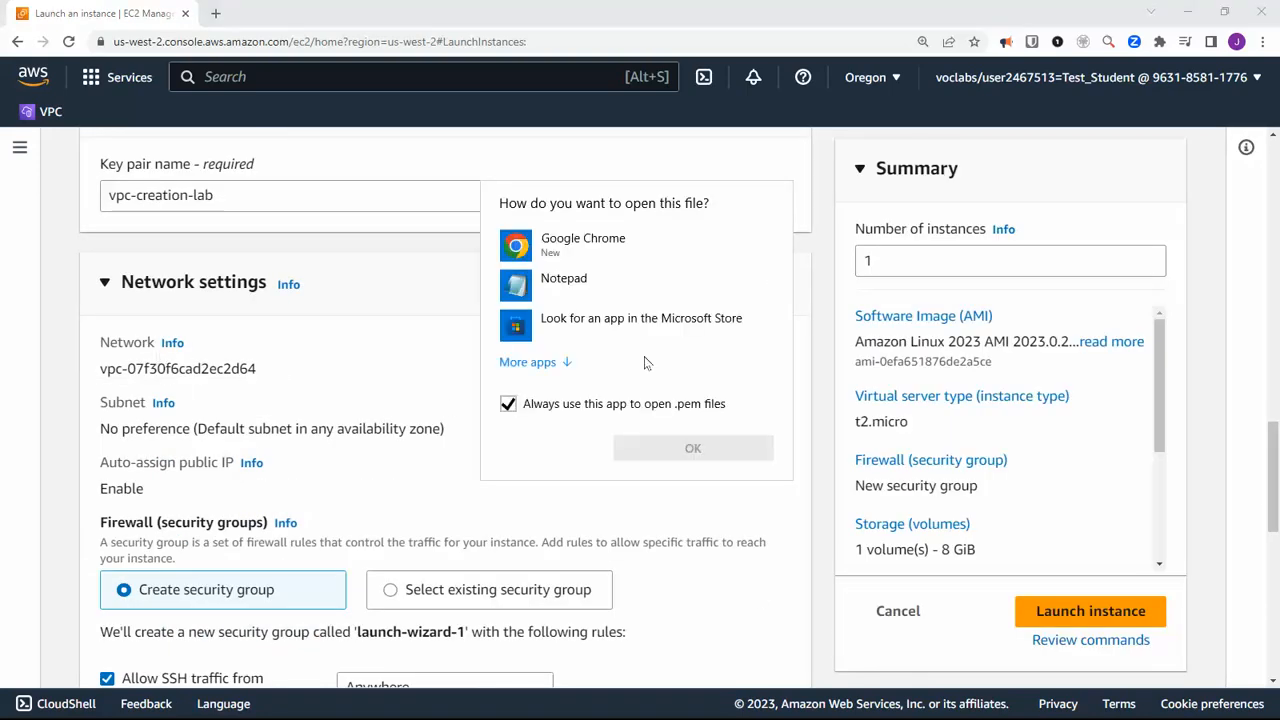
left_click(434, 365)
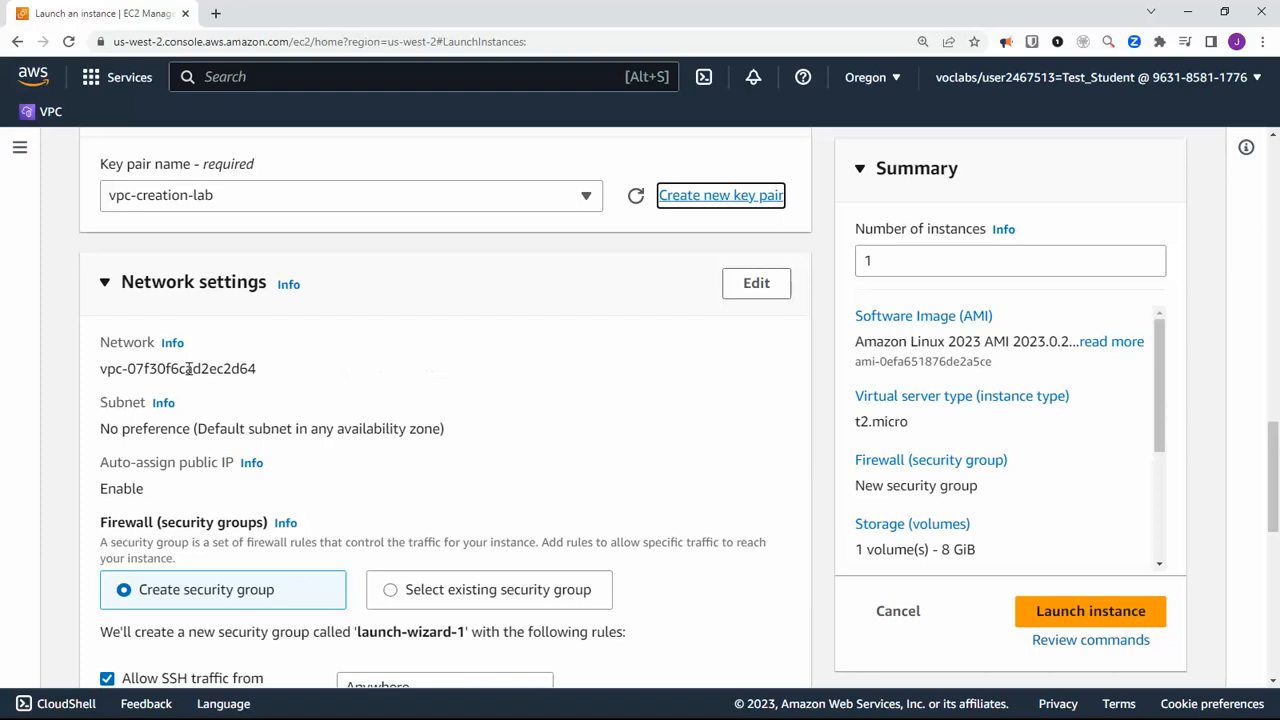
- Edit the instance's network settings to use the my-vpc VPC and the my-public-subnet subnet
left_click_drag(96, 366, 258, 370)
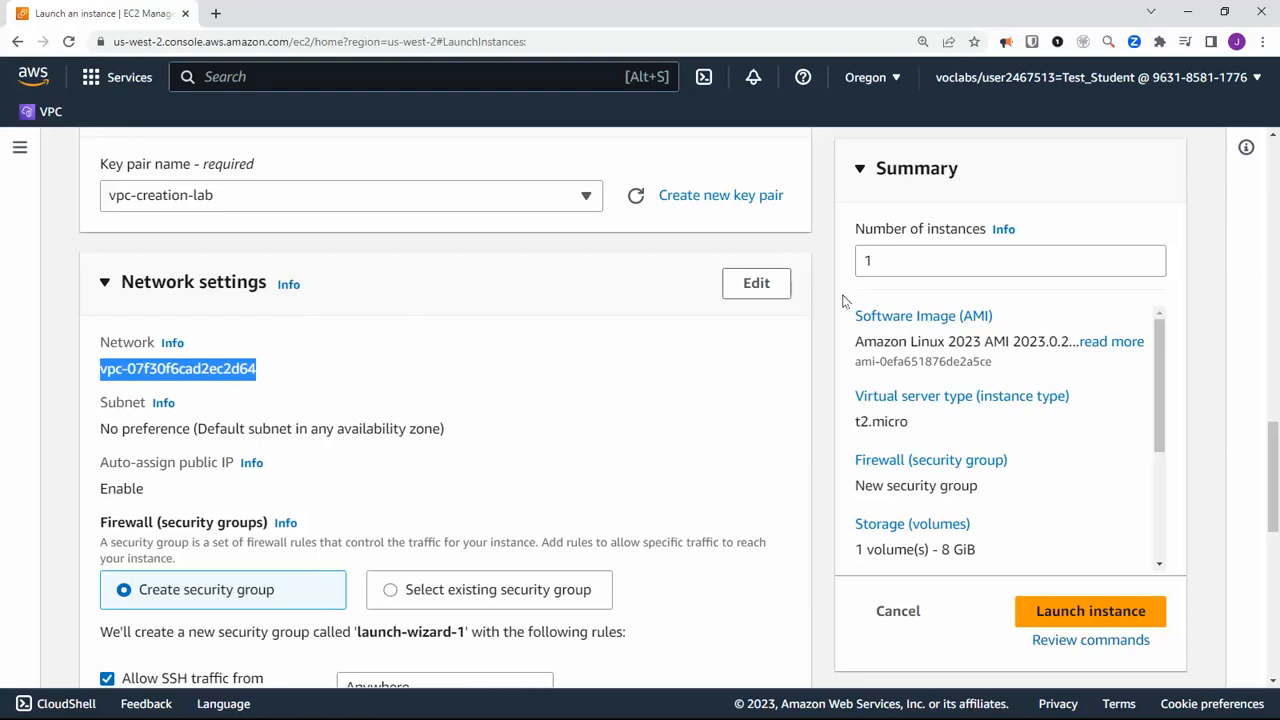
left_click(752, 287)
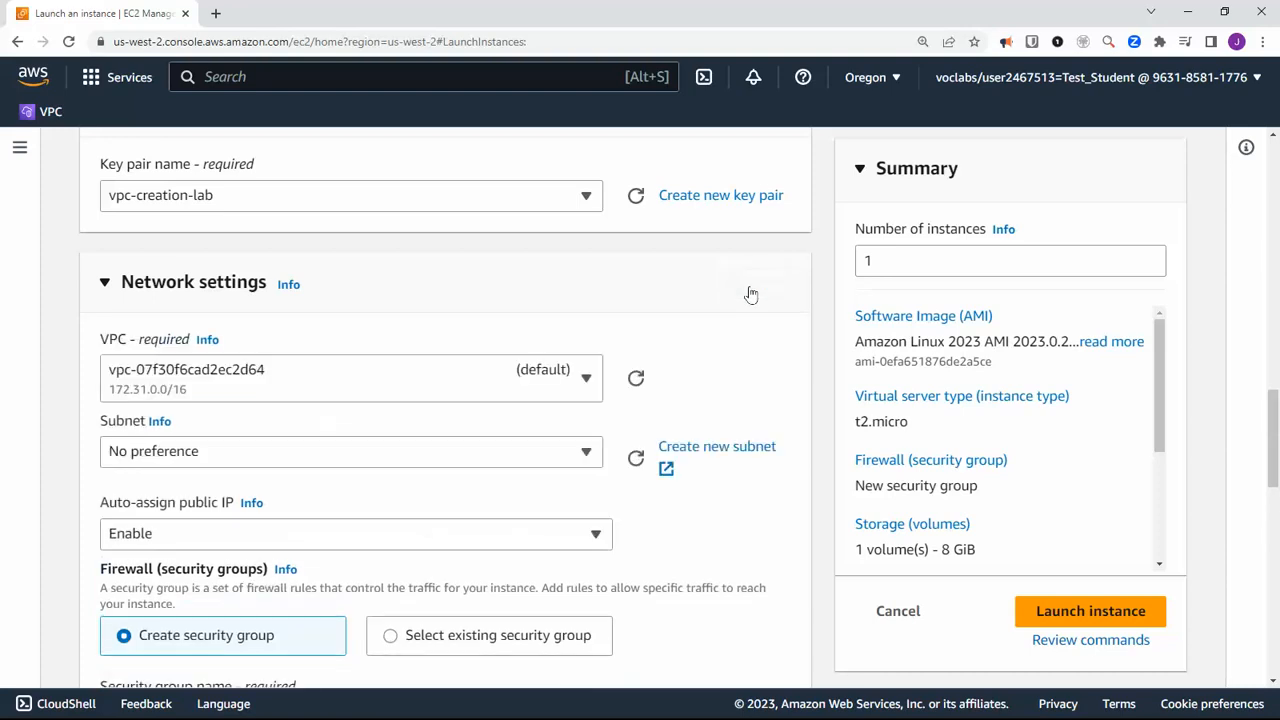
left_click(578, 388)
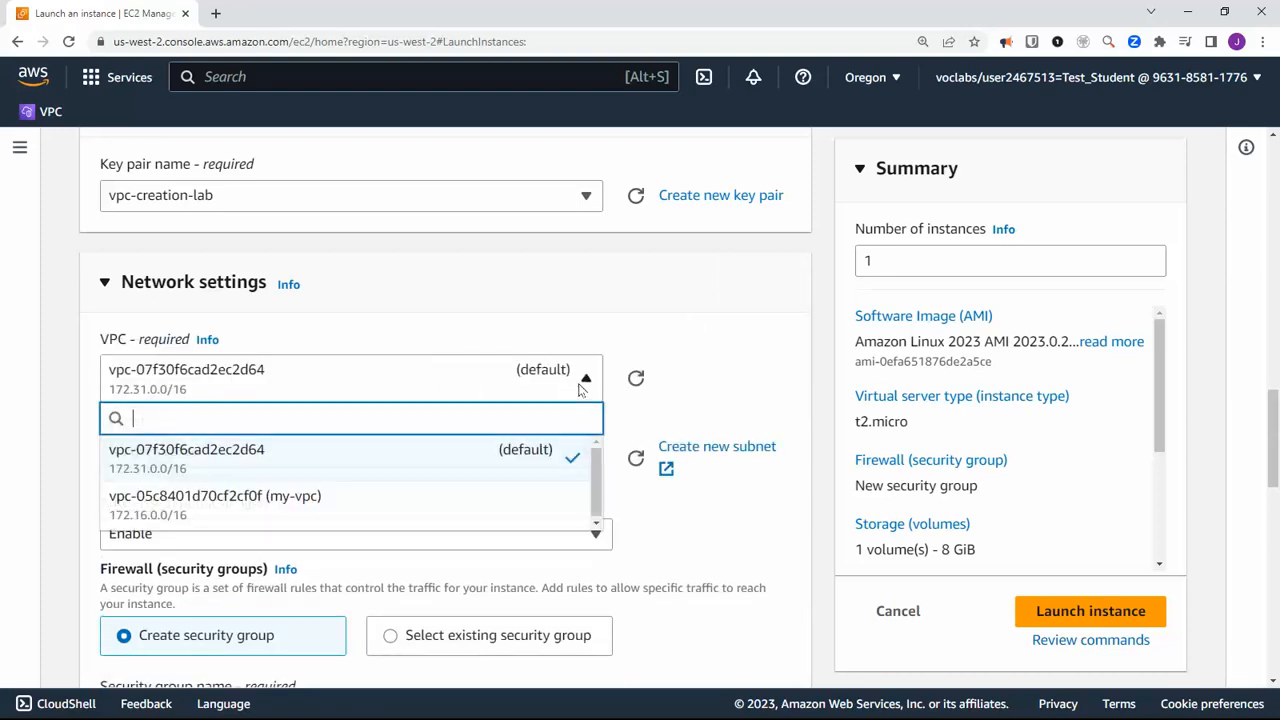
left_click(245, 507)
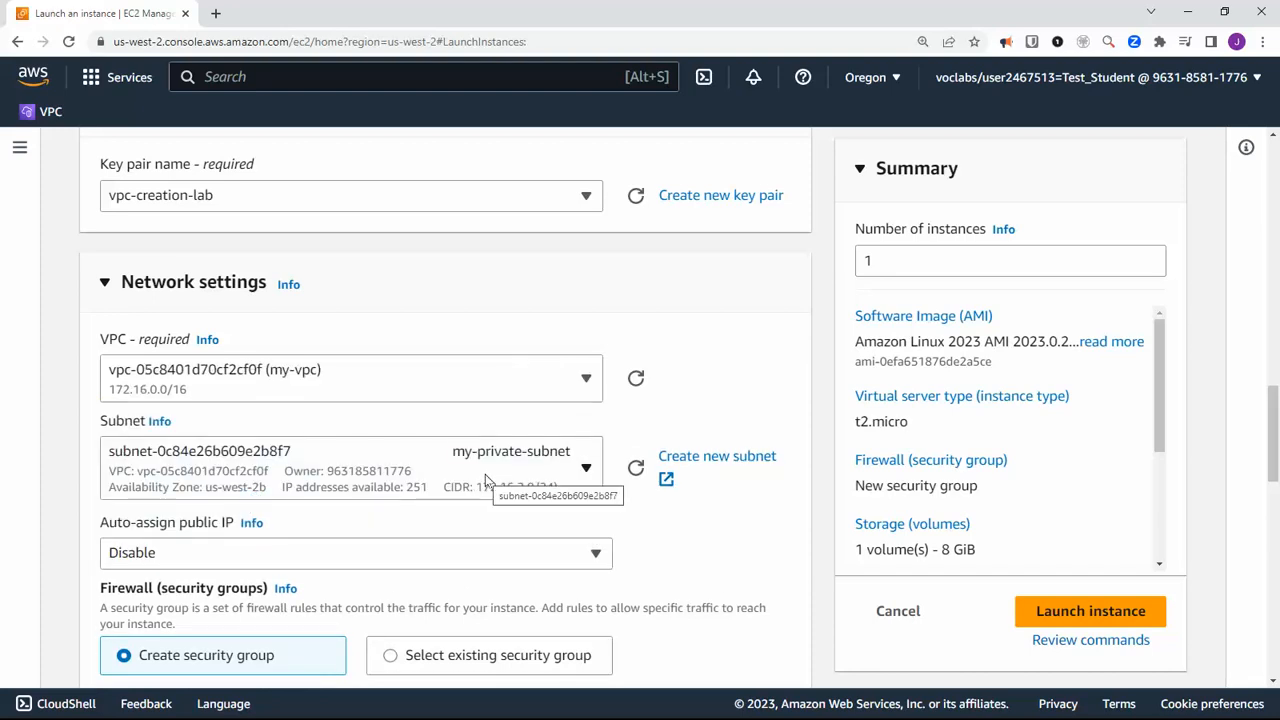
left_click(586, 468)
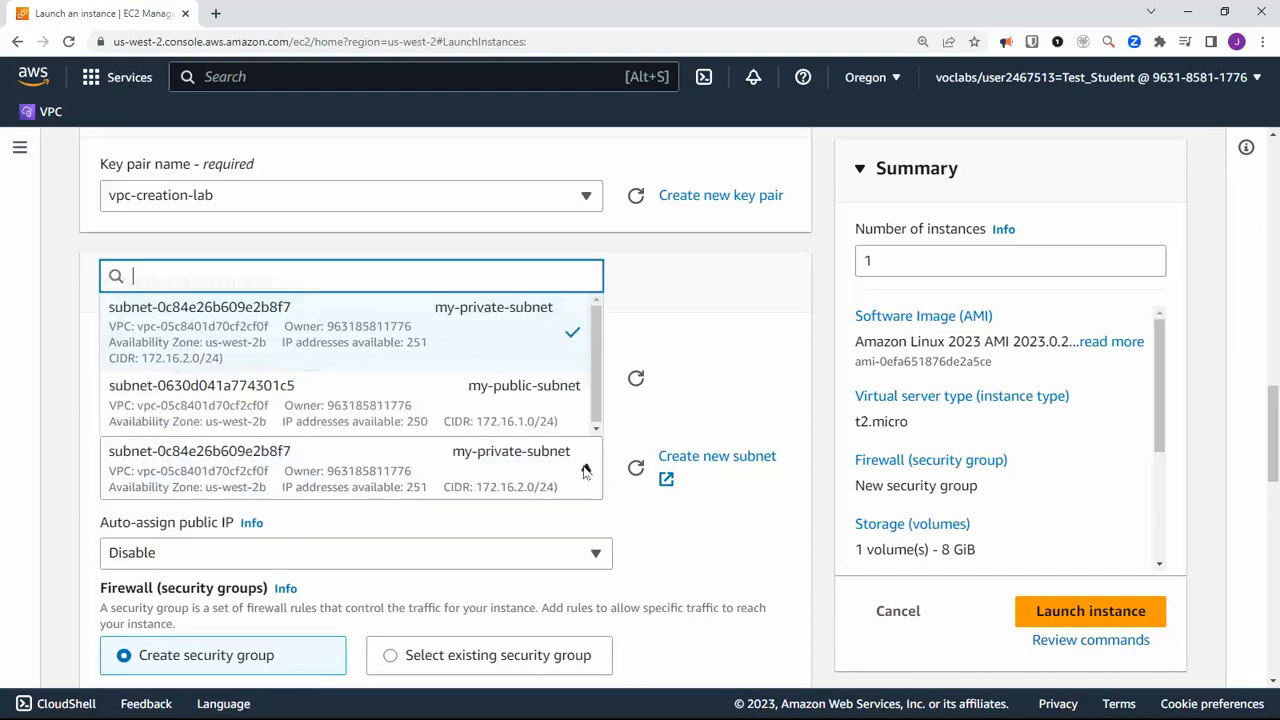
left_click(395, 407)
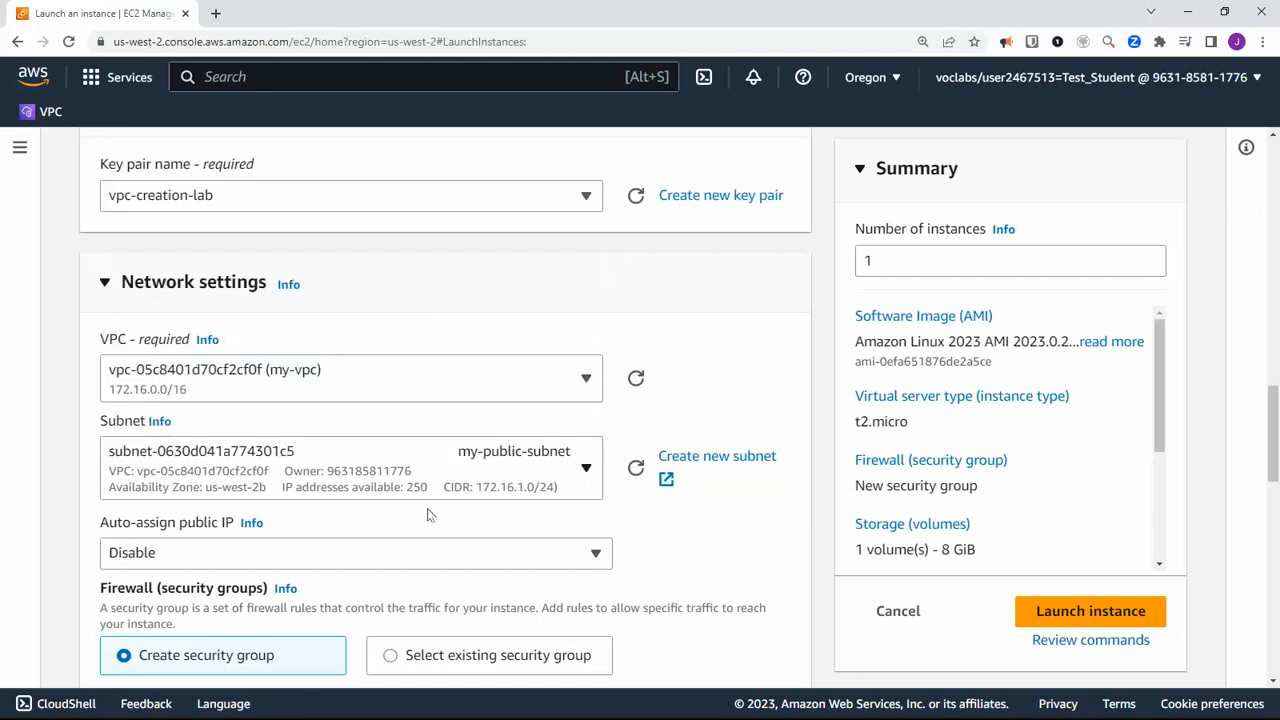
- Enable auto-assignment of a public IP for the instance
scroll(427, 514, "down", 3)
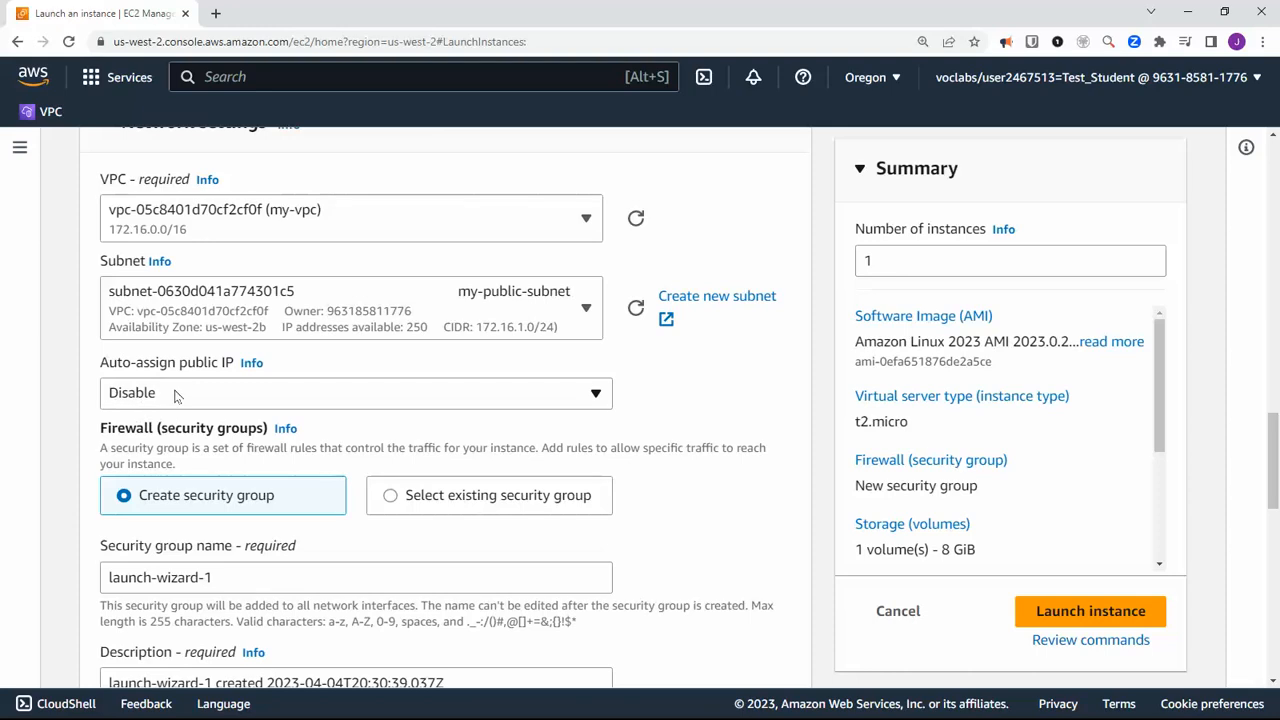
left_click(174, 394)
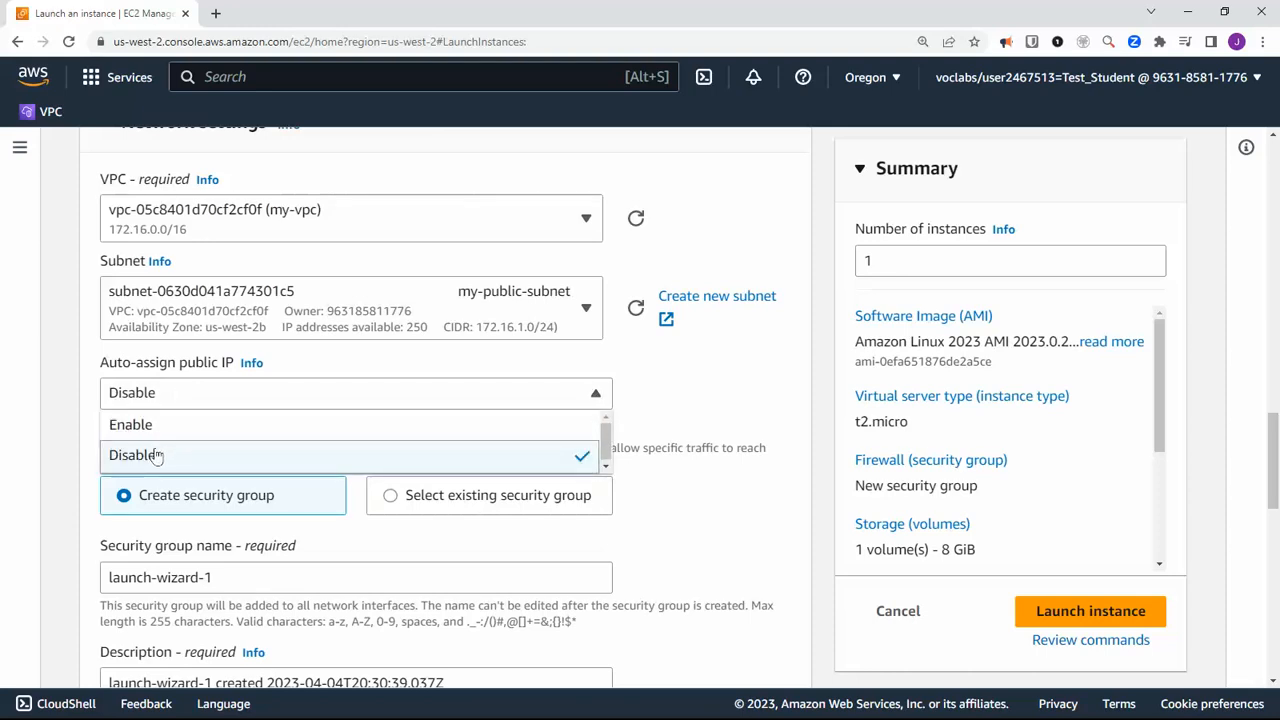
left_click(183, 396)
left_click(183, 394)
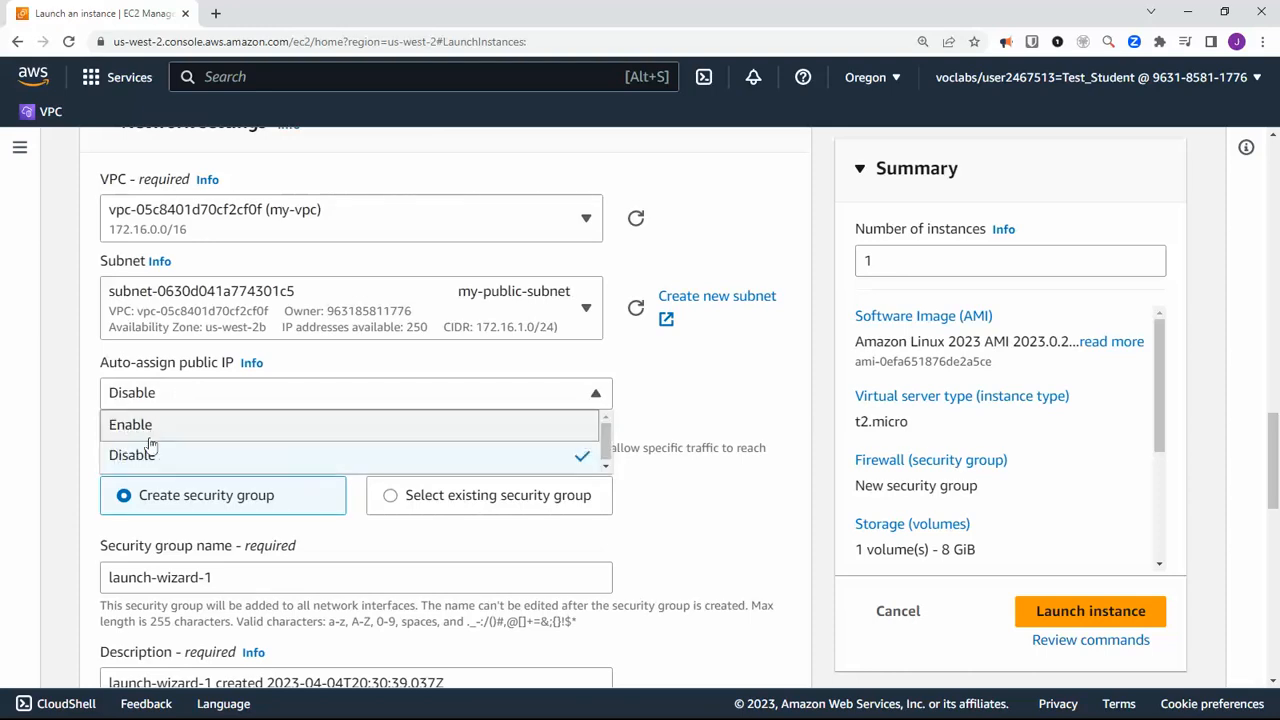
left_click(152, 424)
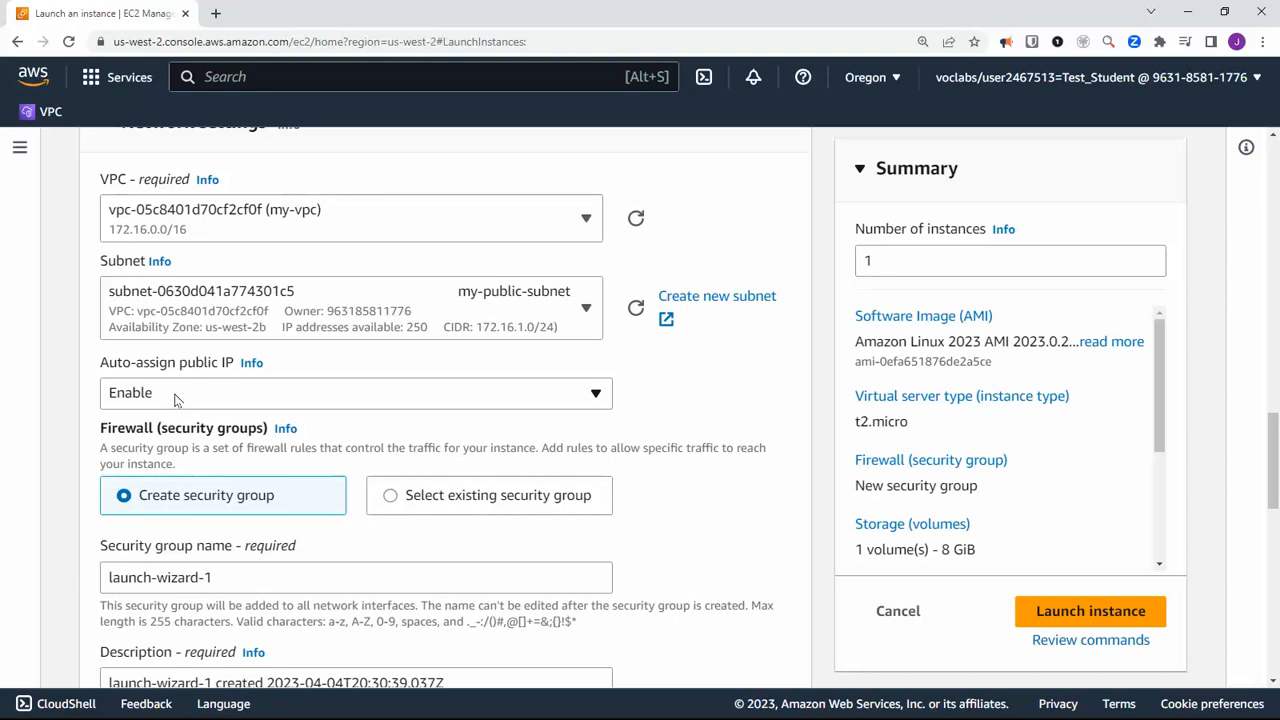
- Add a second inbound security group rule below the ssh rule and set its type to HTTP
scroll(338, 560, "down", 1)
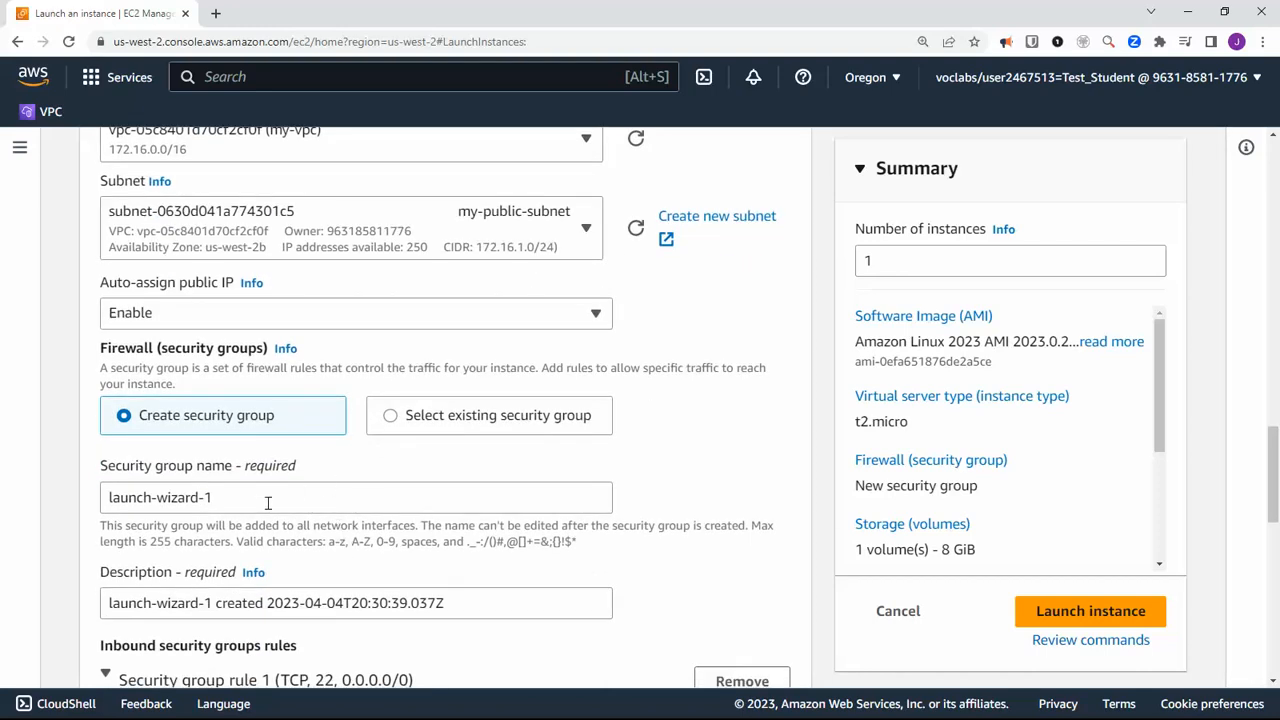
scroll(268, 503, "down", 2)
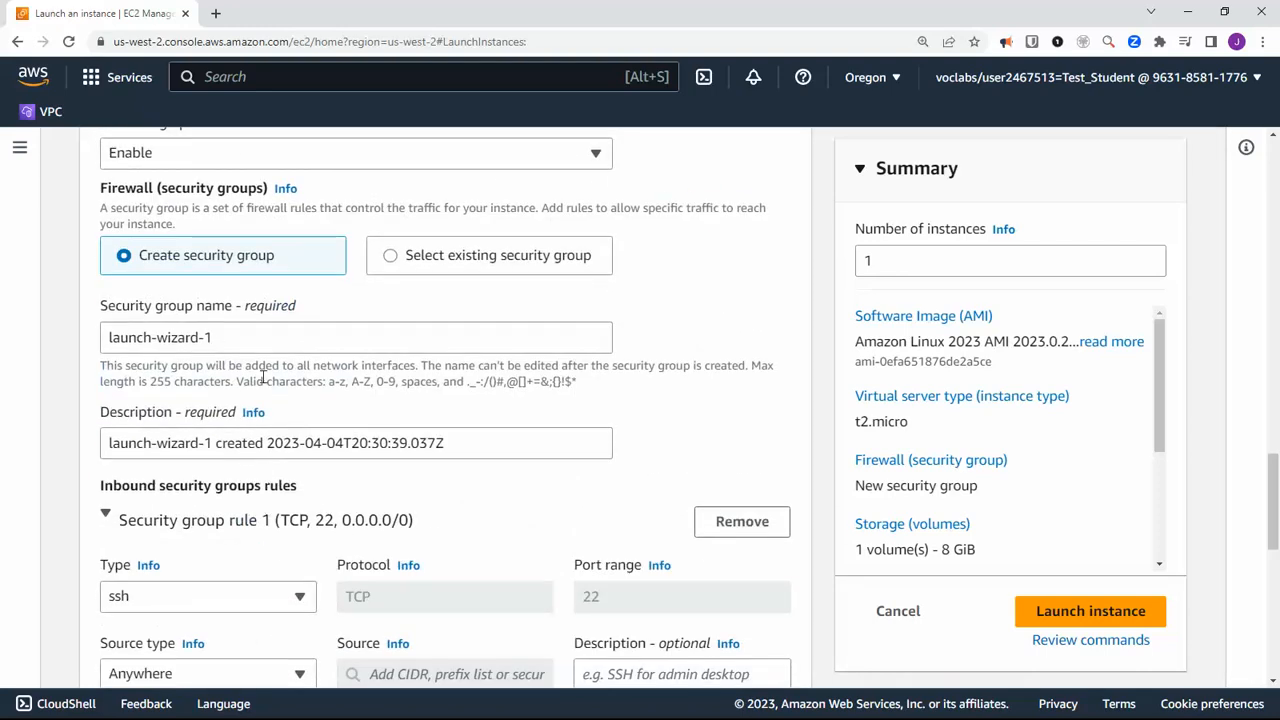
scroll(331, 497, "down", 2)
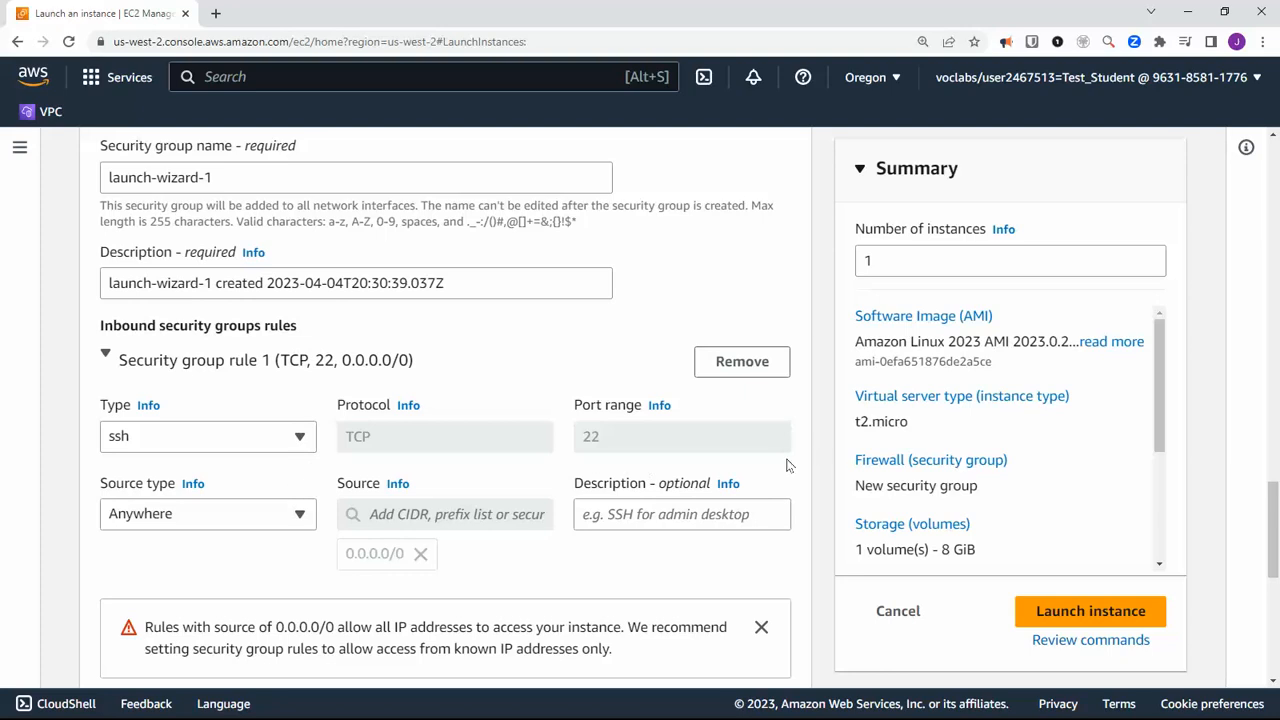
scroll(787, 465, "down", 2)
left_click(163, 555)
left_click(181, 538)
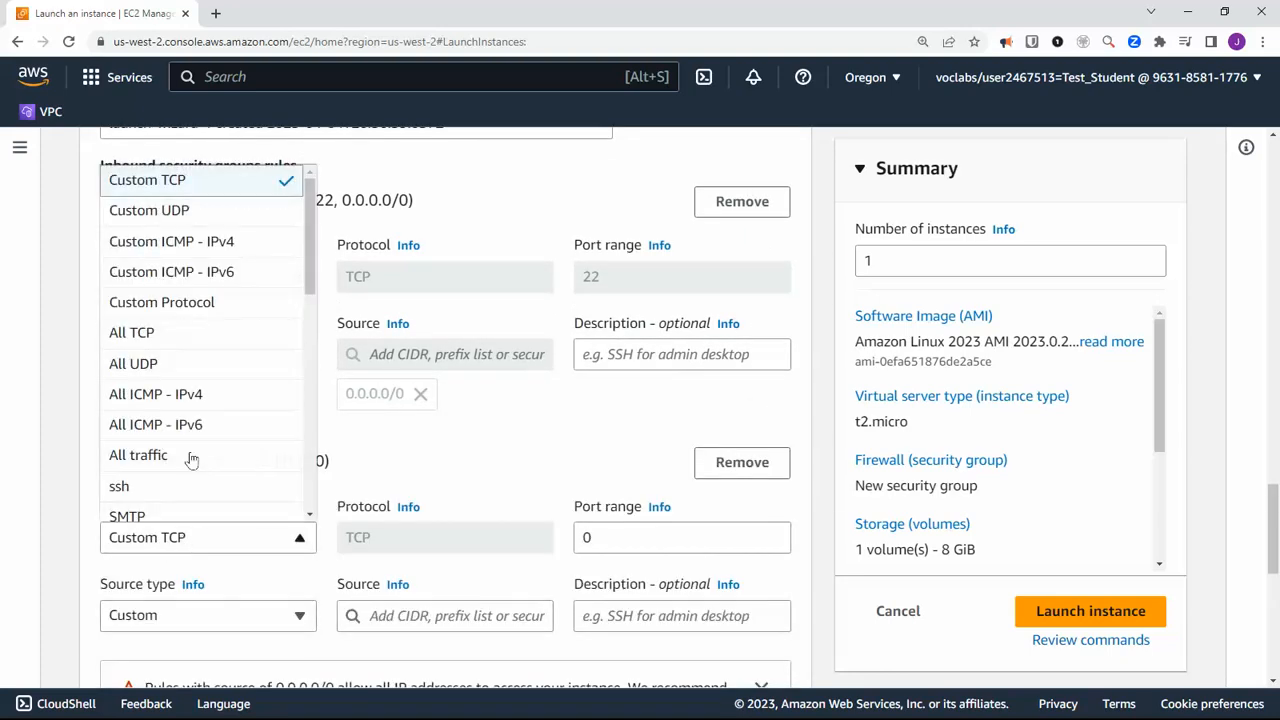
scroll(185, 395, "down", 2)
scroll(185, 395, "down", 3)
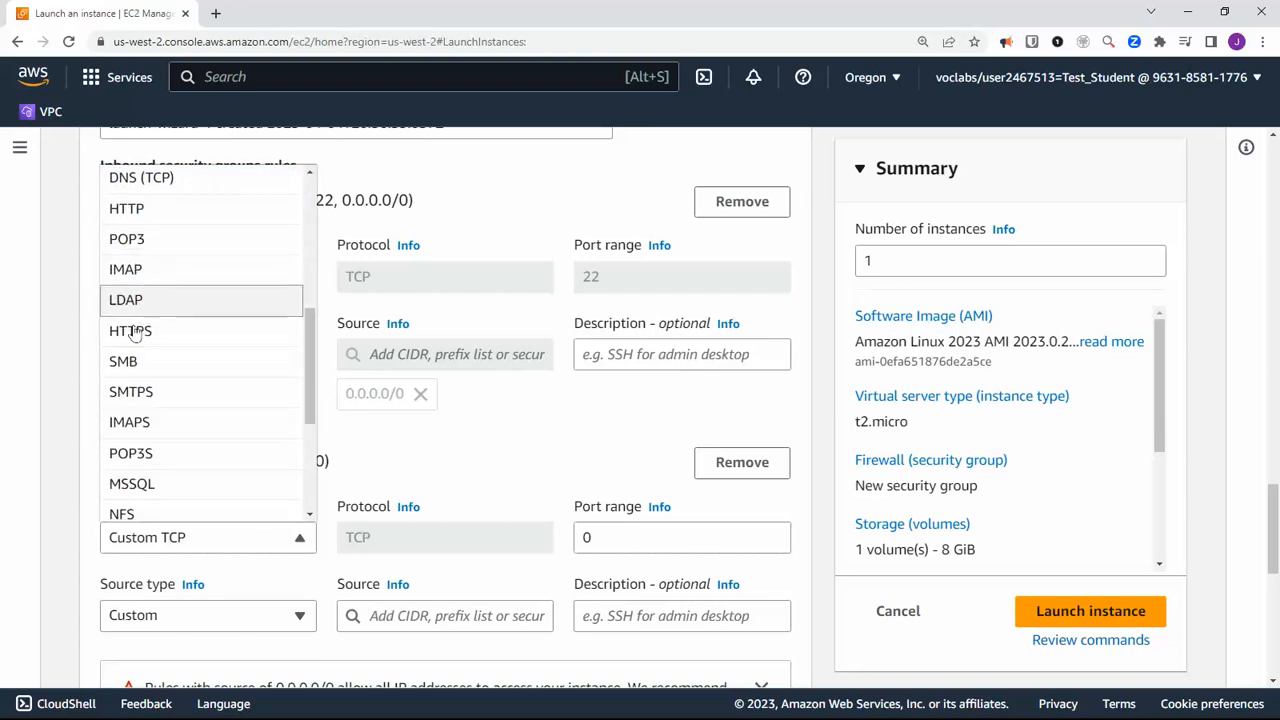
scroll(158, 443, "down", 4)
scroll(161, 446, "up", 8)
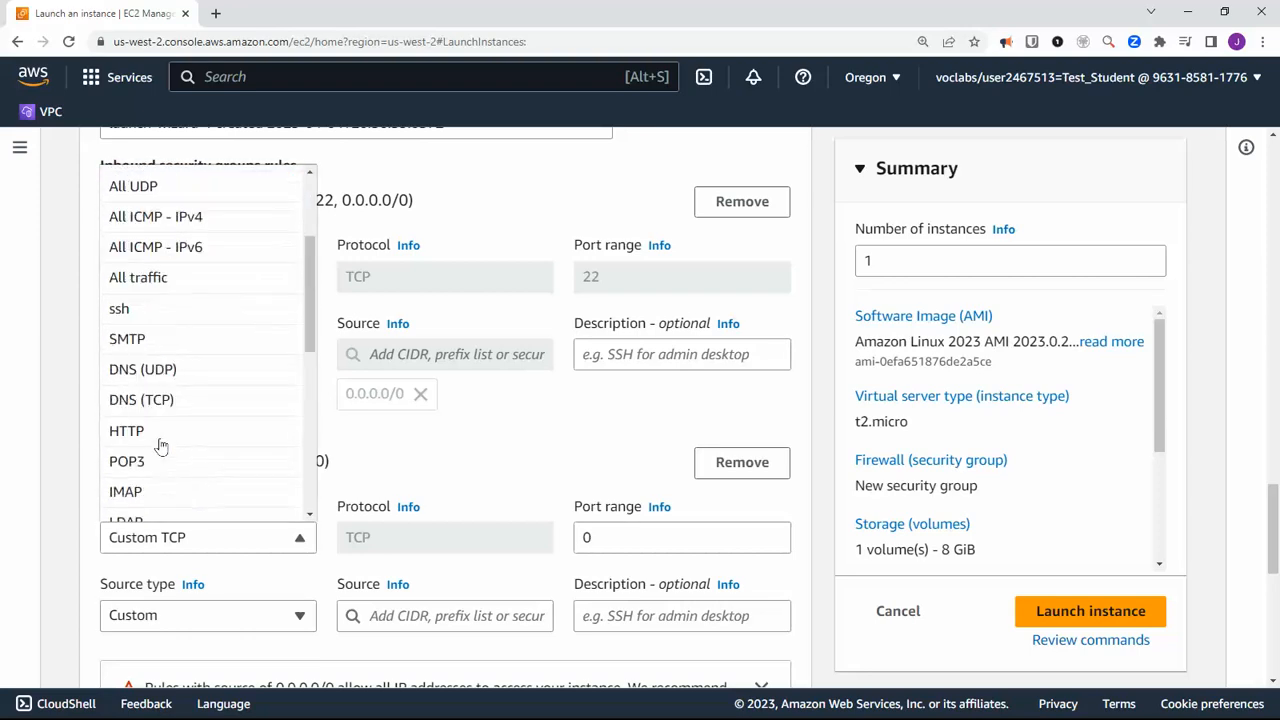
left_click(160, 436)
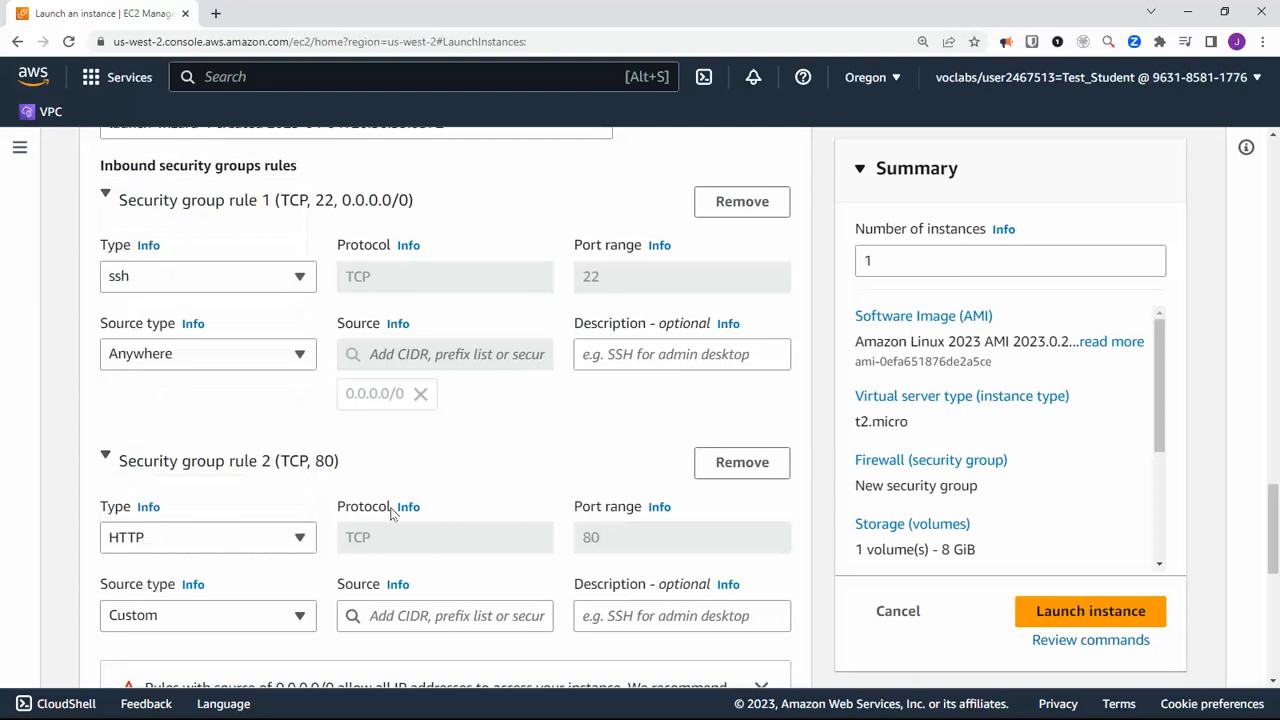
- Set the HTTP rule's source type to Anywhere and its description to "HTTP incoming traffic"
left_click(219, 610)
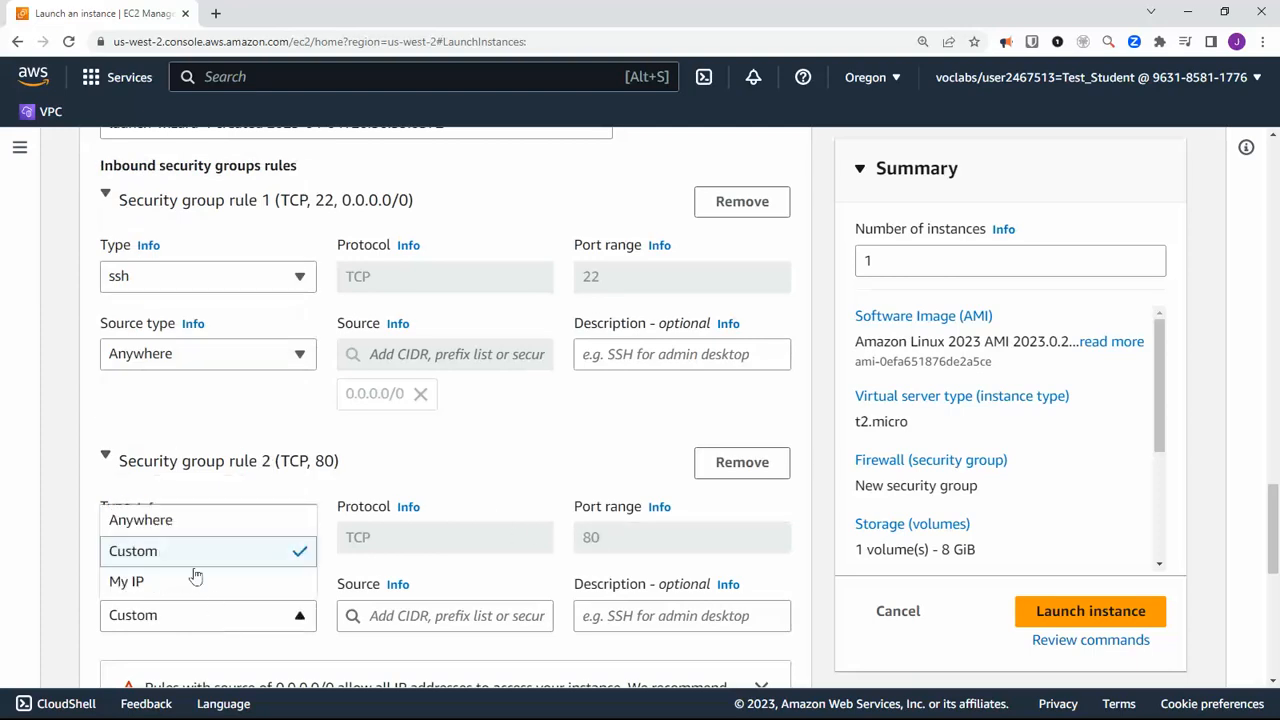
left_click(179, 528)
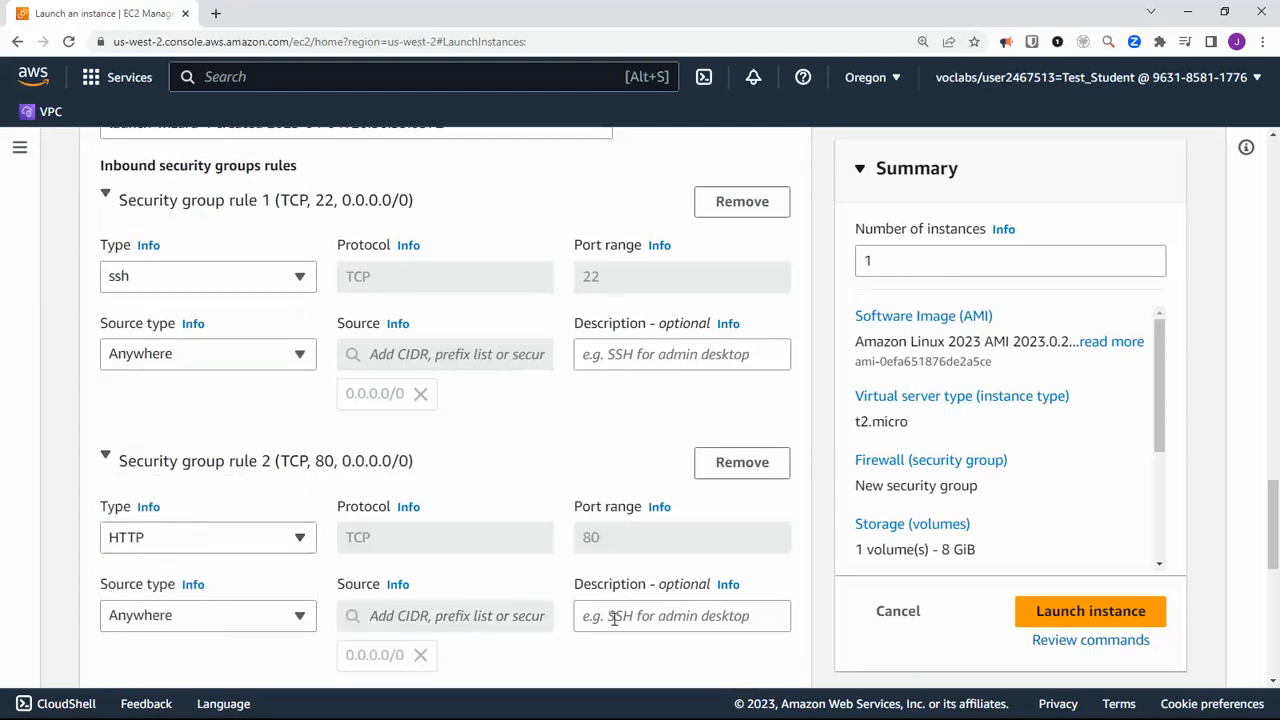
scroll(610, 618, "down", 3)
left_click(629, 376)
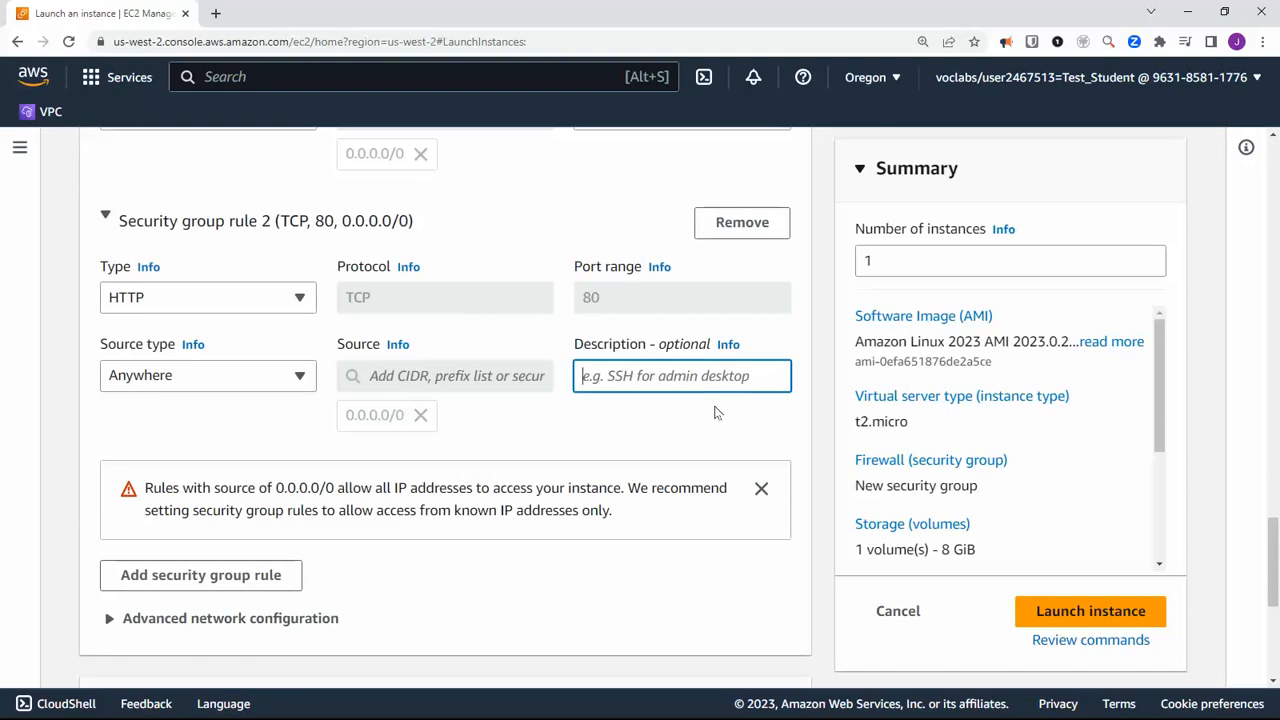
type("HTTP")
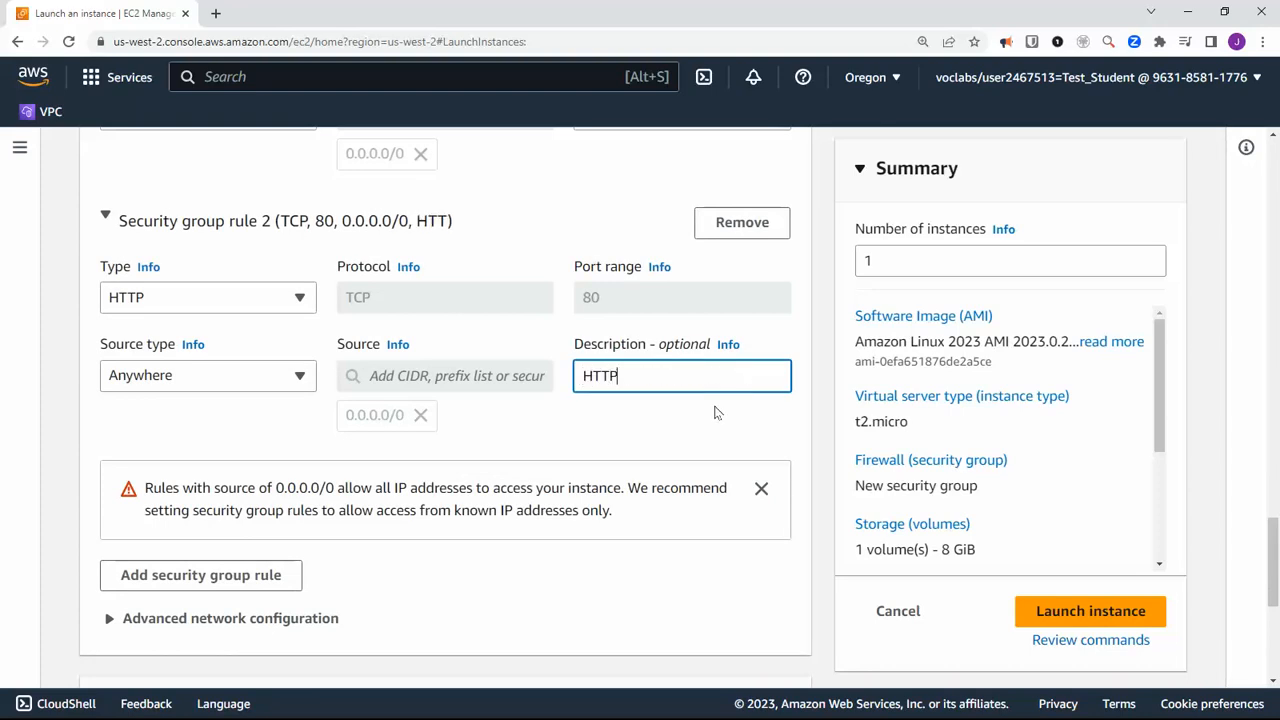
type(" TRA")
key("BackSpace")
key("BackSpace")
type("incoming traffice")
key("BackSpace")
- Review the security group rules and the storage configuration of the instance
scroll(520, 490, "down", 2)
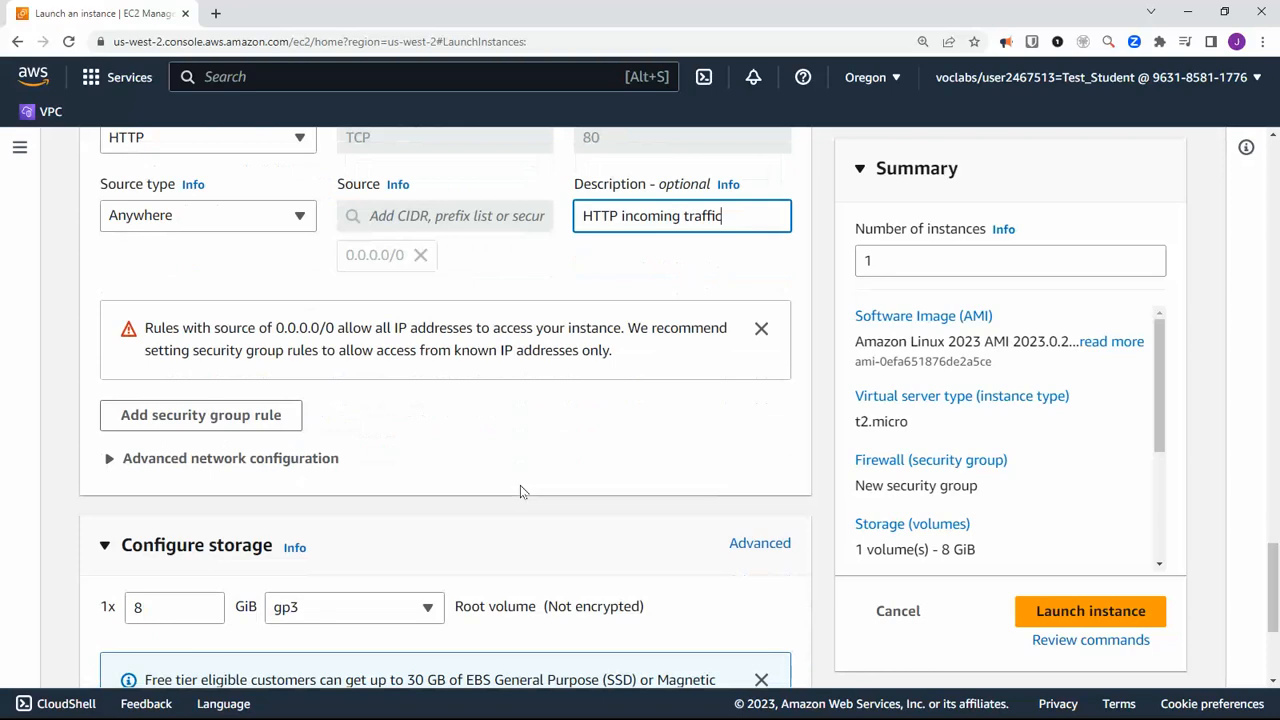
scroll(531, 451, "down", 1)
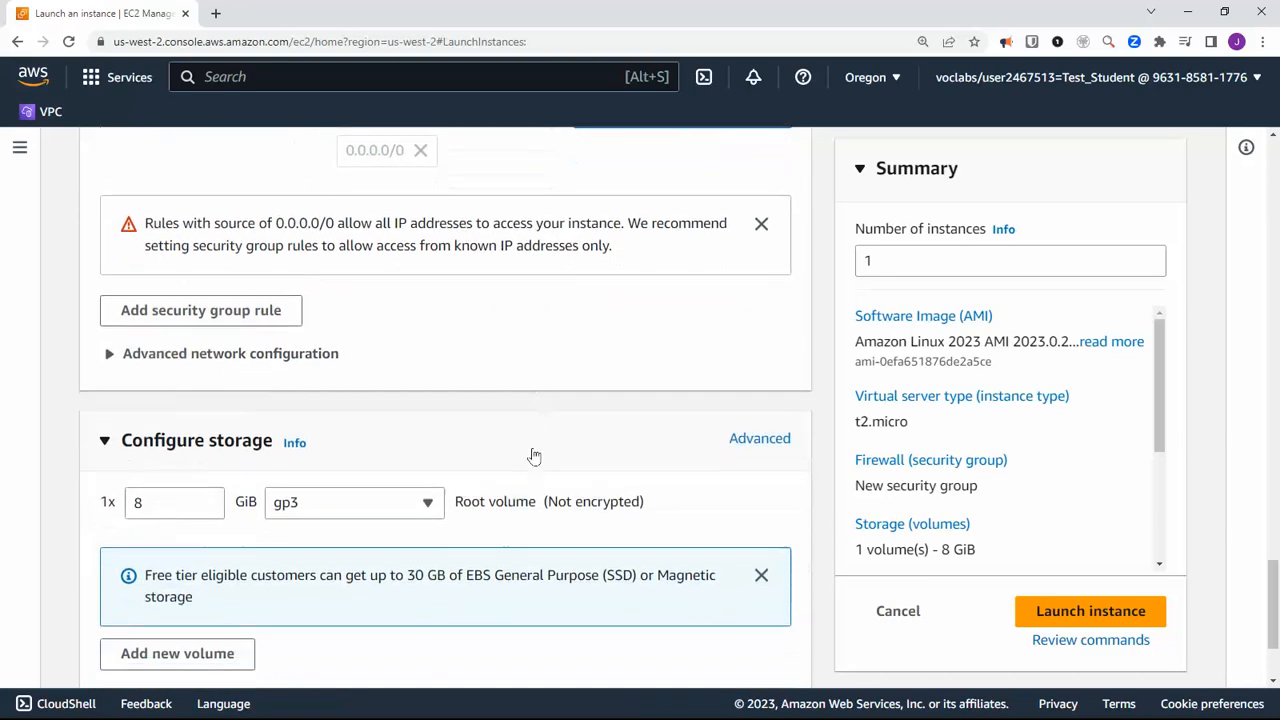
scroll(534, 455, "down", 1)
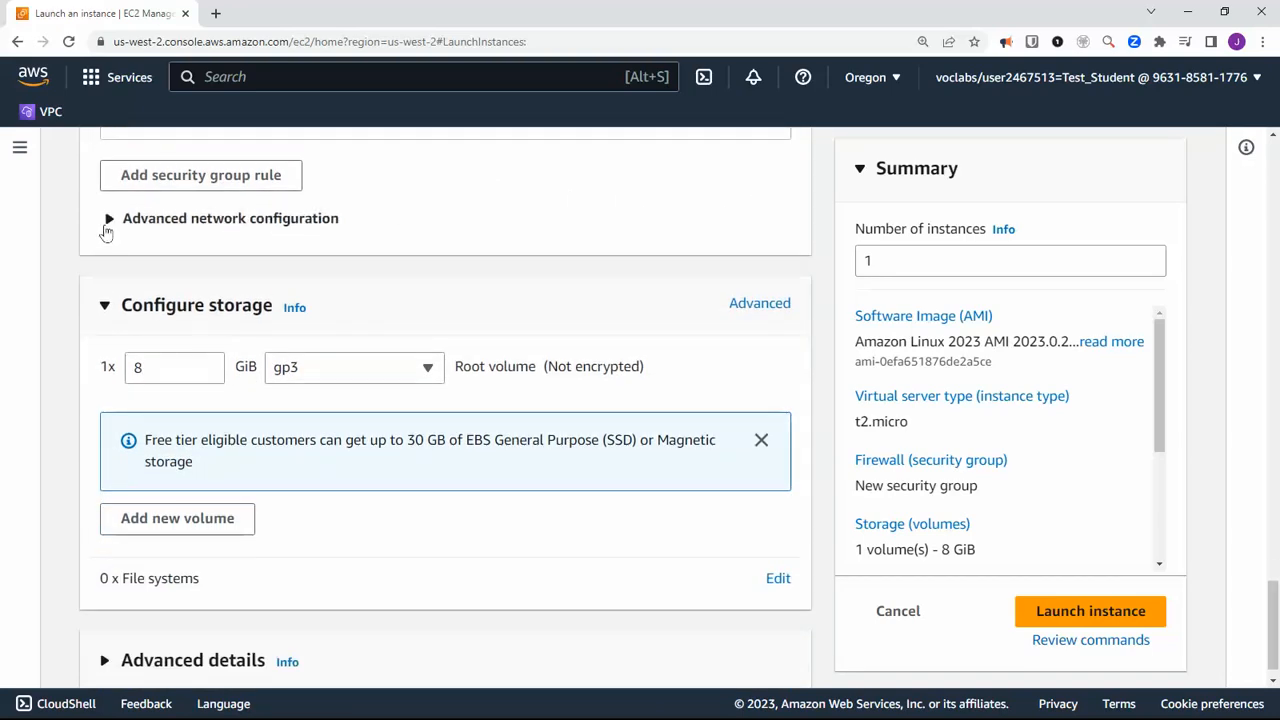
scroll(366, 477, "up", 1)
scroll(367, 477, "up", 1)
scroll(366, 475, "down", 2)
scroll(376, 481, "up", 2)
scroll(376, 481, "up", 2)
scroll(376, 481, "down", 4)
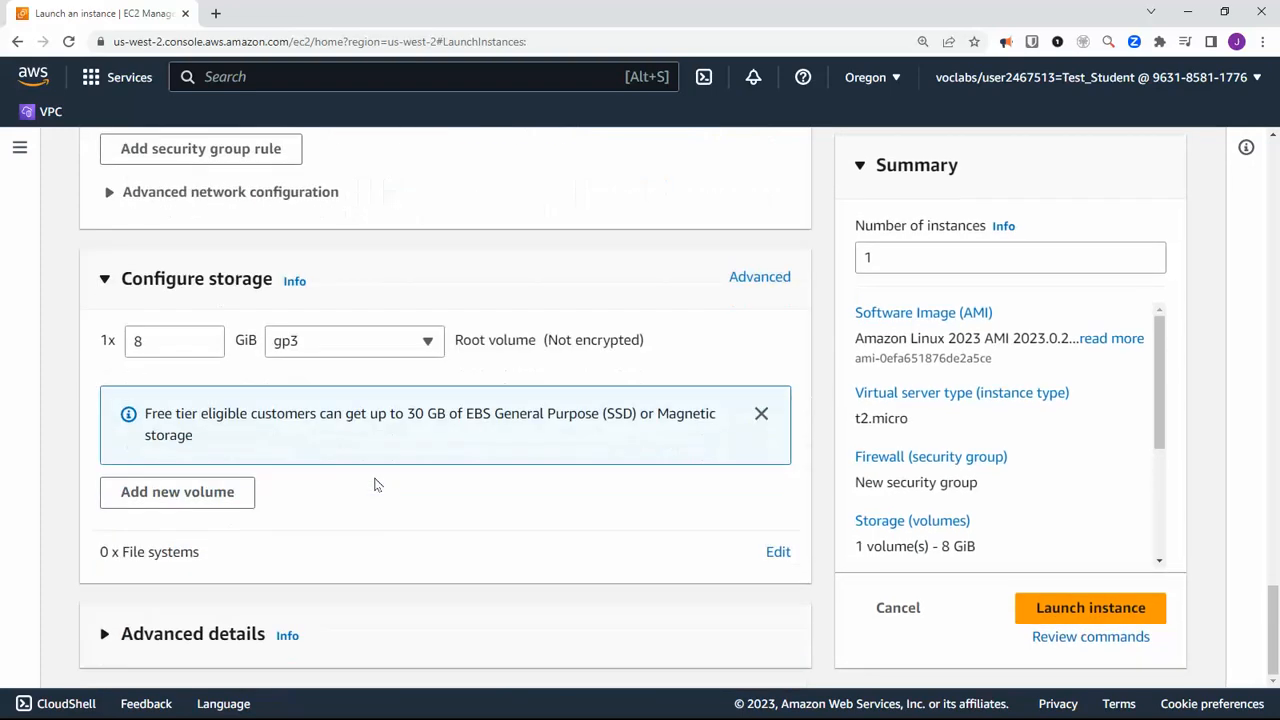
- In the advanced details, paste the copied bash script as user data to install, enable and start httpd and write /var/www/html/index.html
left_click(161, 618)
scroll(528, 574, "down", 5)
scroll(528, 574, "down", 15)
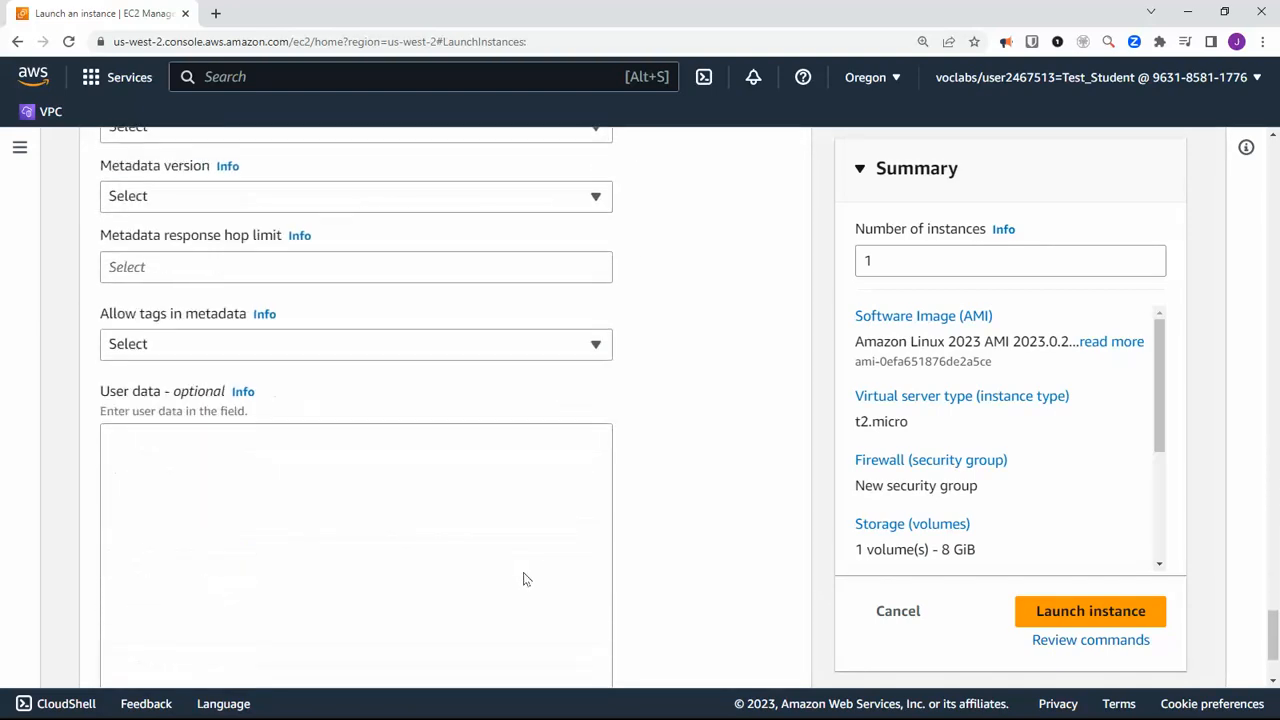
scroll(524, 579, "down", 2)
left_click(232, 338)
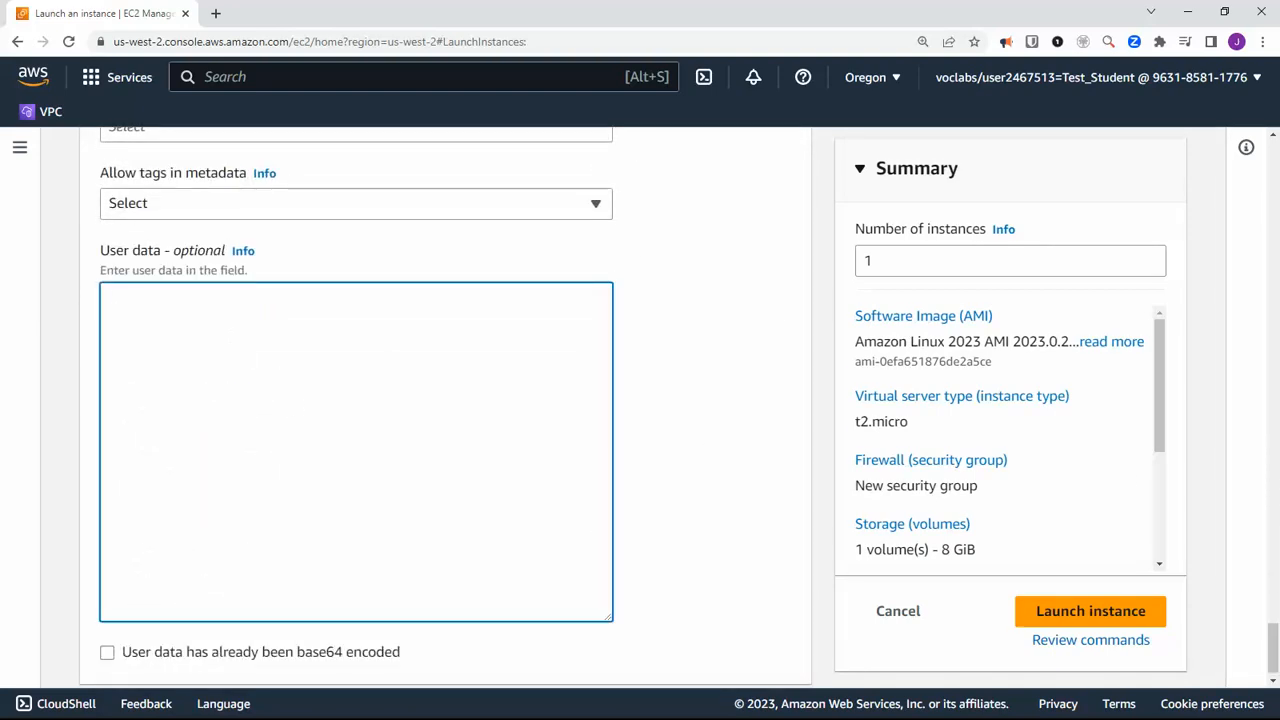
key("alt+Tab")
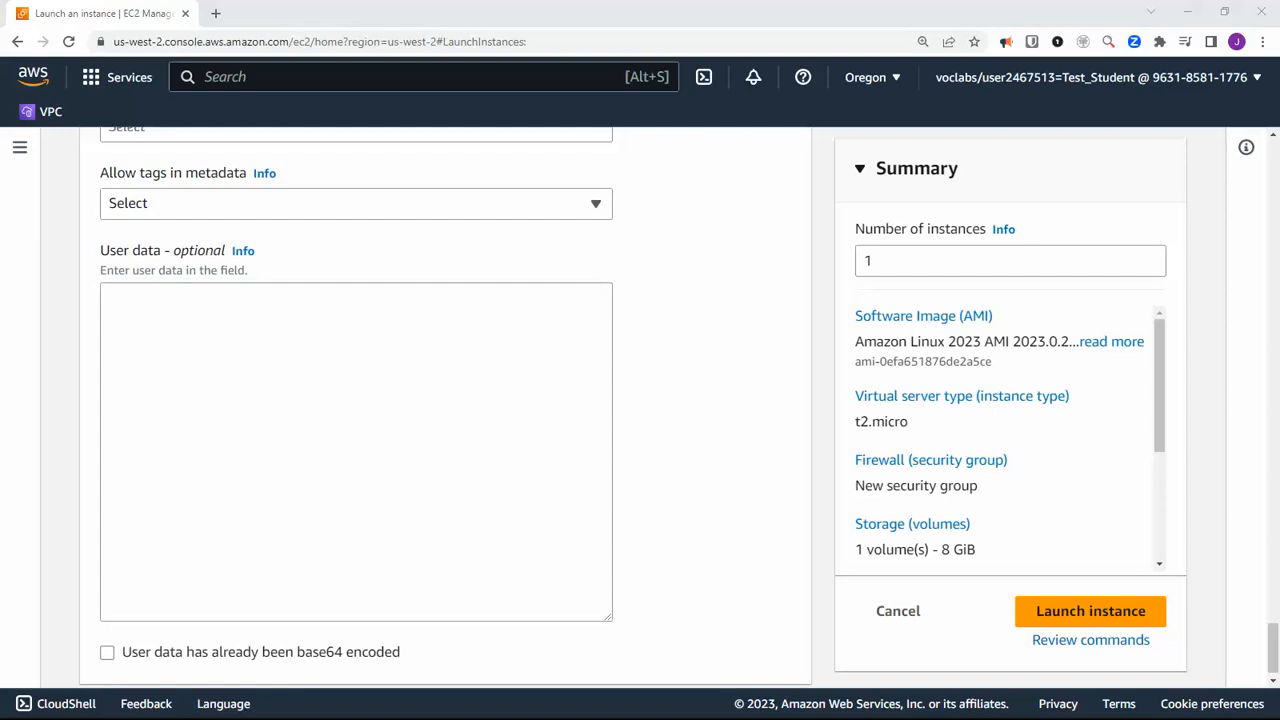
left_click(252, 315)
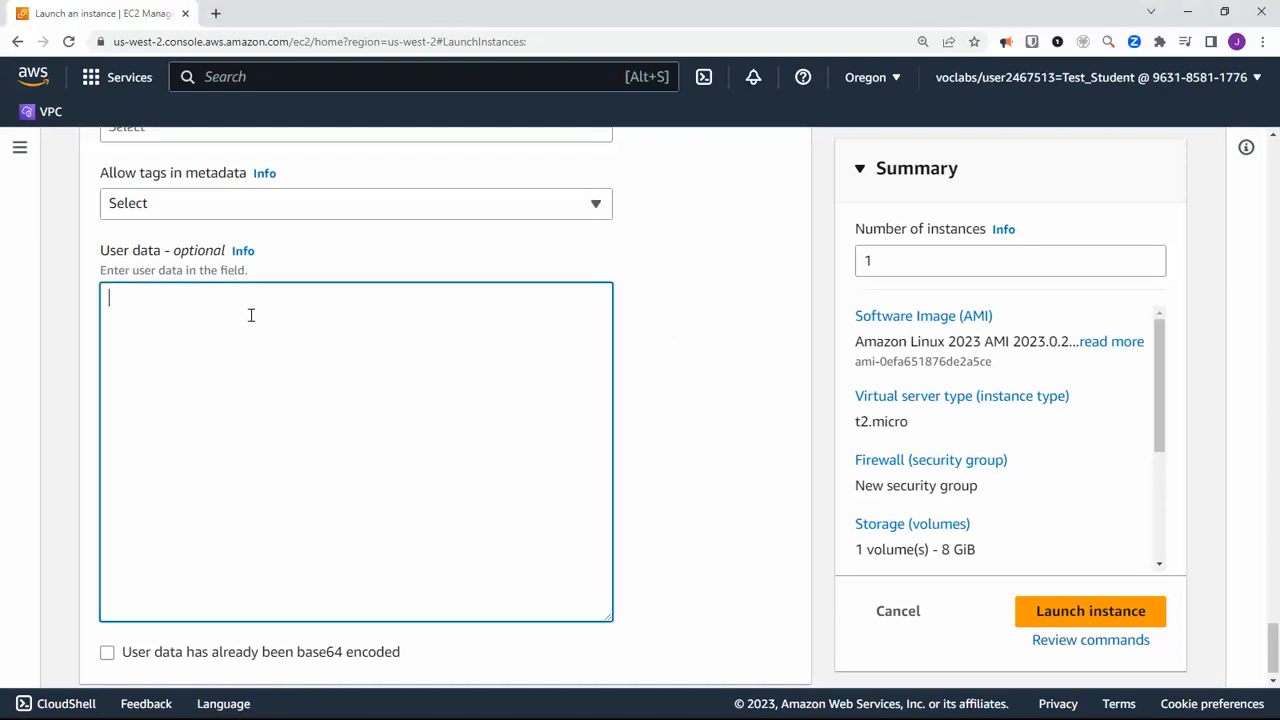
right_click(252, 318)
left_click(304, 435)
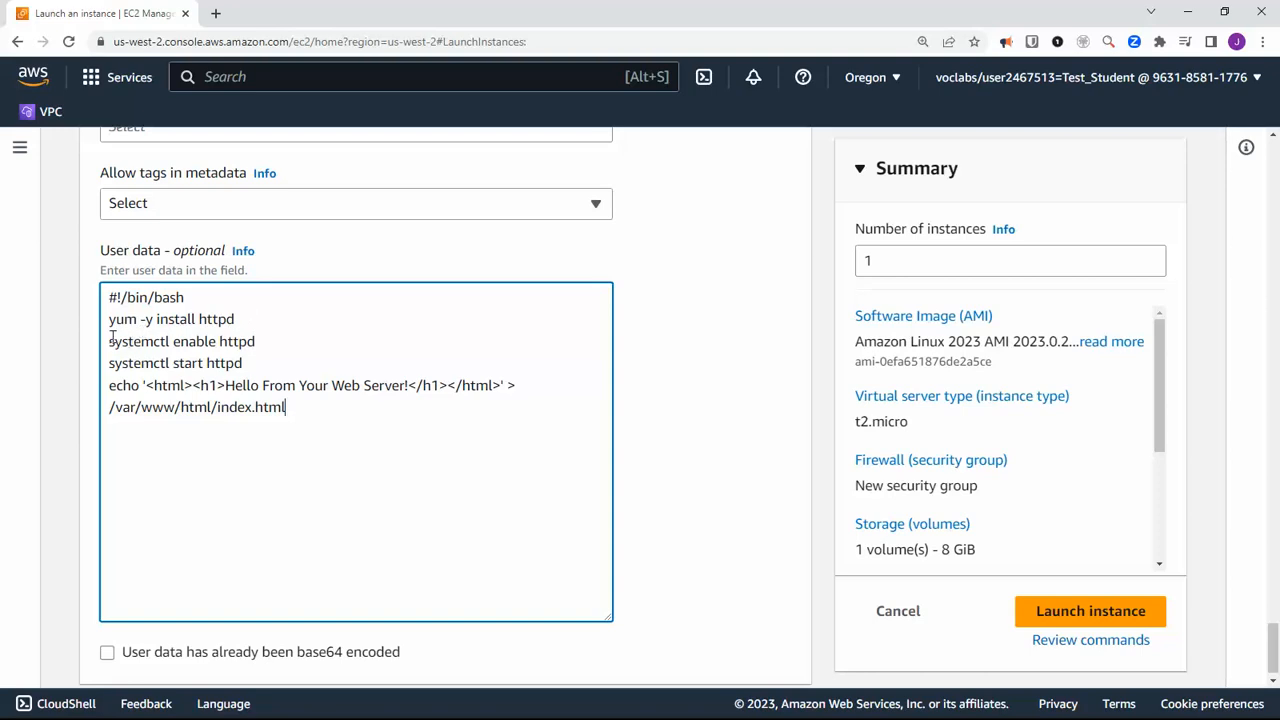
- Examine the user data script's httpd enable command, the echoed HTML heading and the index.html output path
left_click_drag(110, 341, 271, 342)
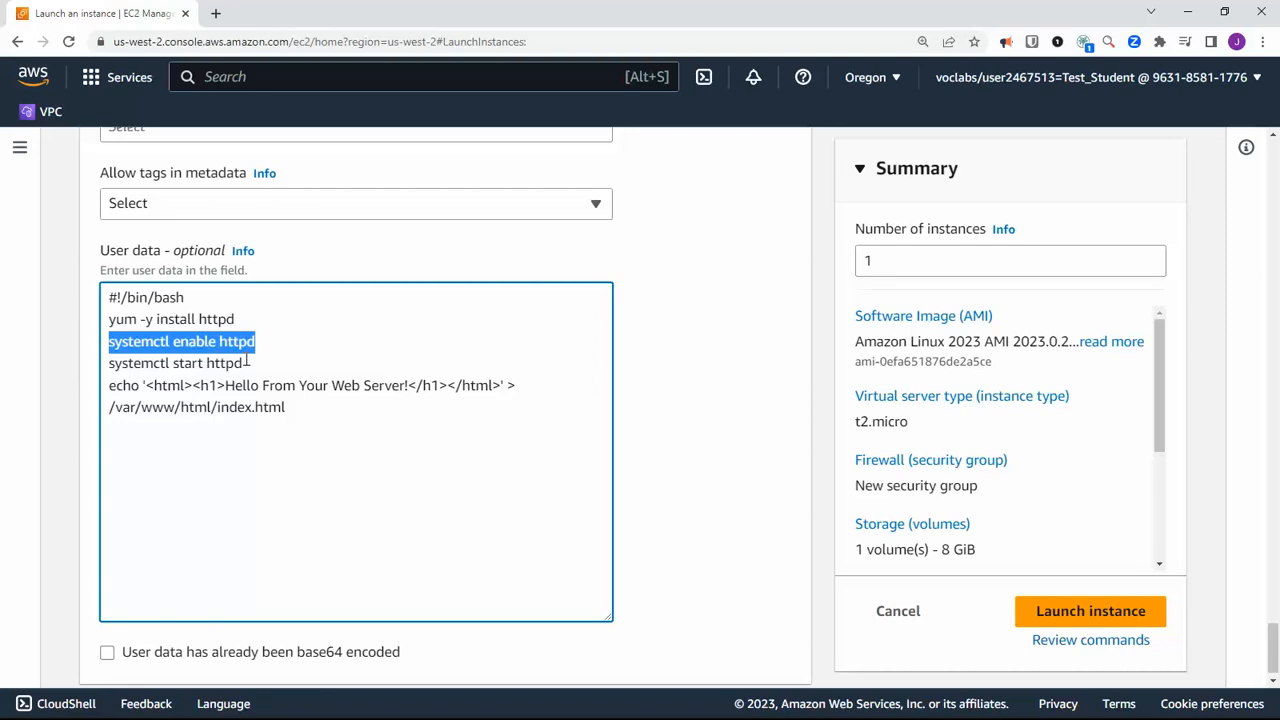
left_click(103, 385)
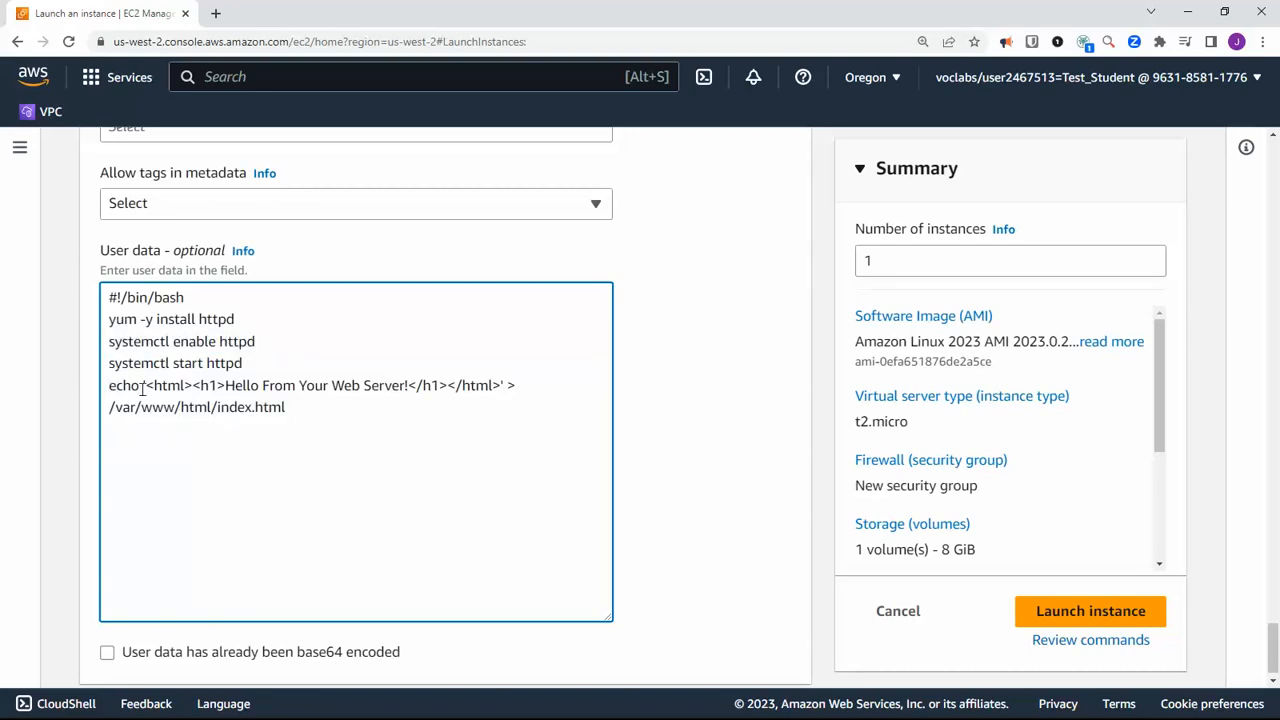
left_click_drag(144, 385, 499, 381)
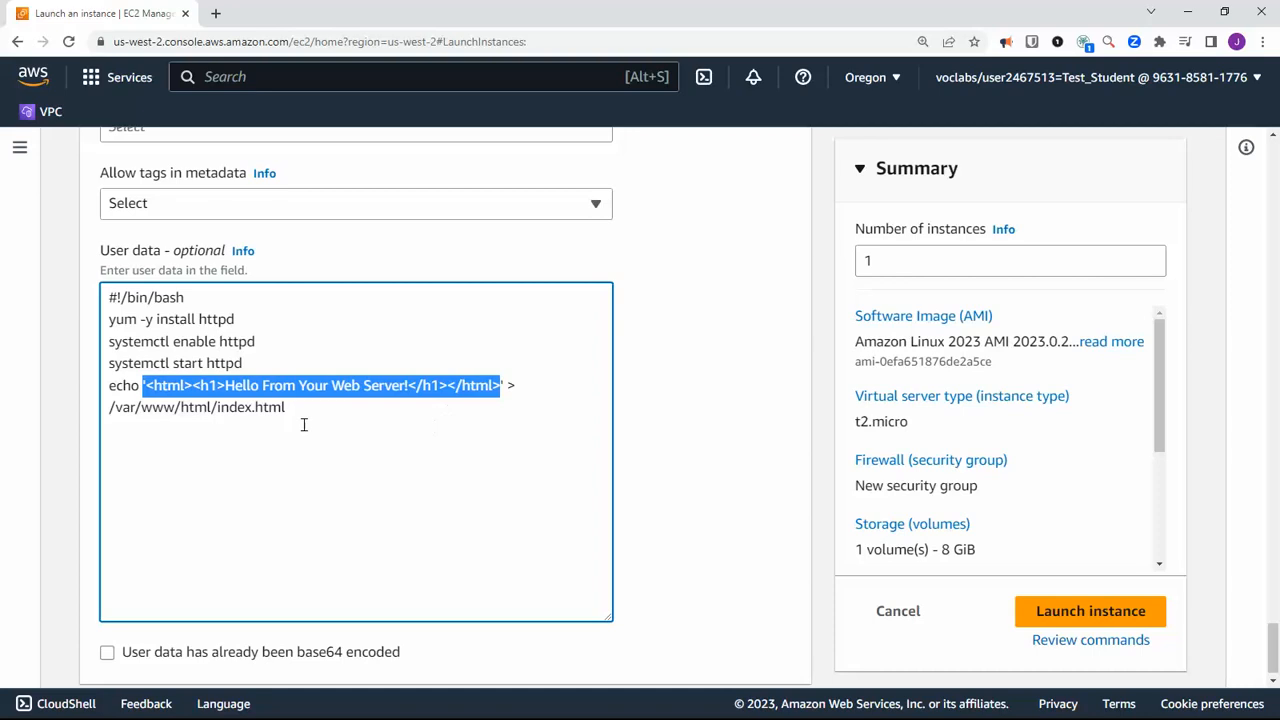
double_click(507, 387)
left_click(128, 415)
left_click_drag(102, 412, 297, 414)
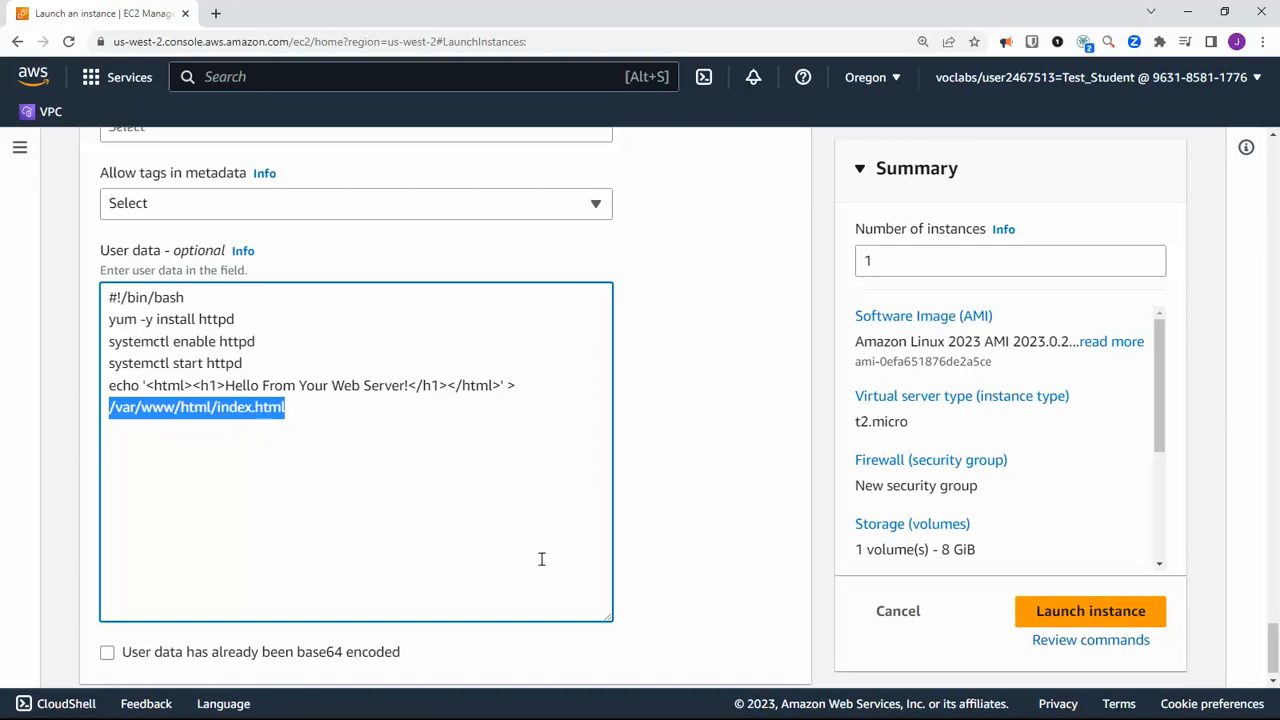
- Launch the web server instance and open the list of all instances
scroll(560, 550, "down", 1)
left_click(1100, 612)
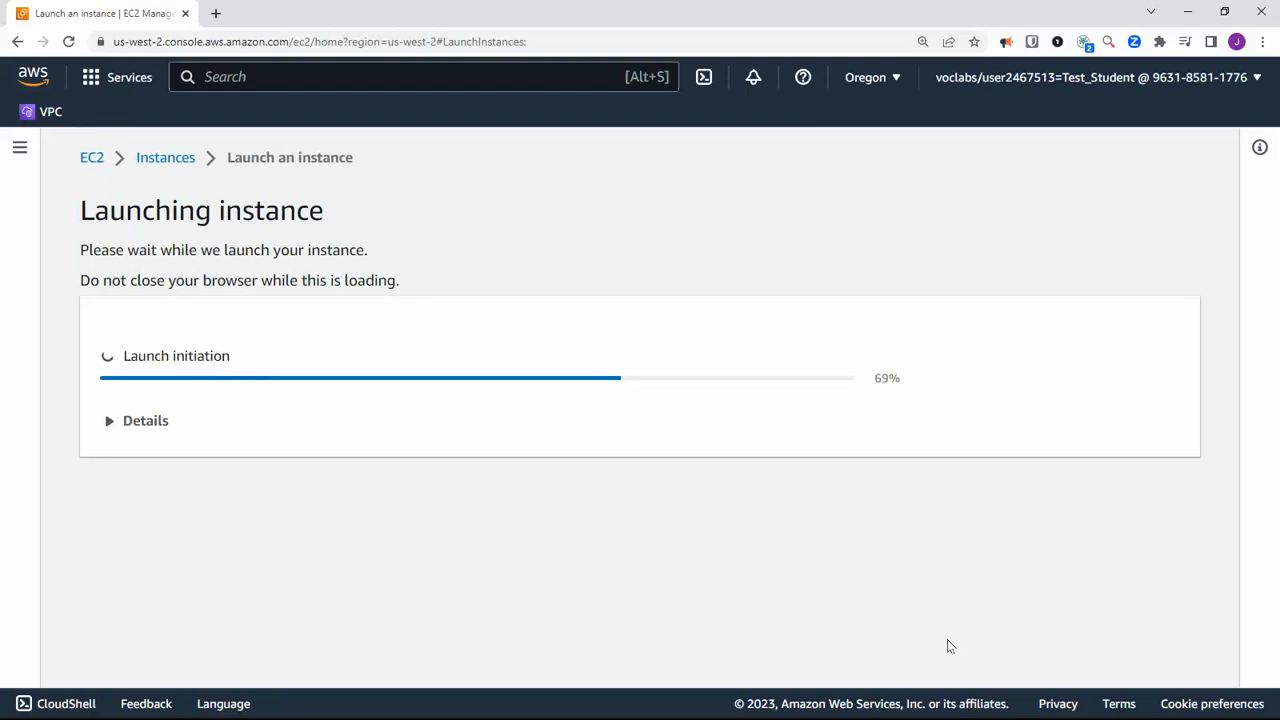
scroll(862, 580, "down", 2)
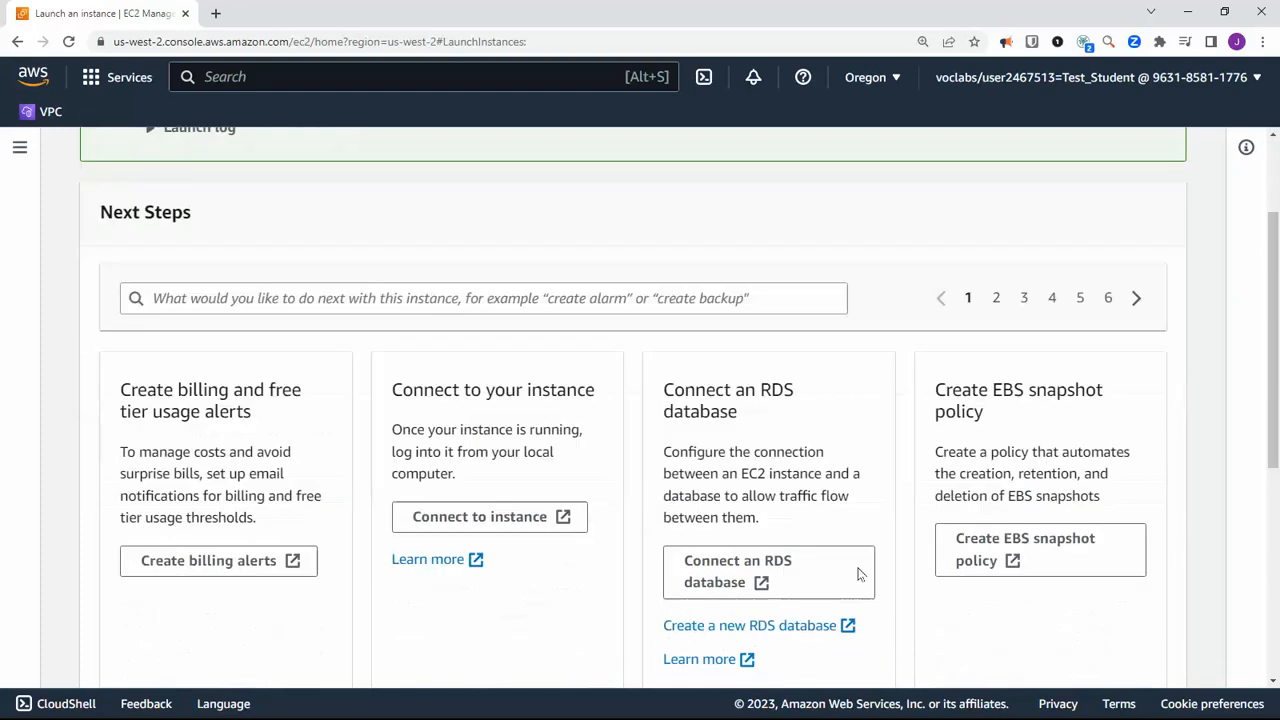
scroll(862, 578, "down", 5)
left_click(1116, 672)
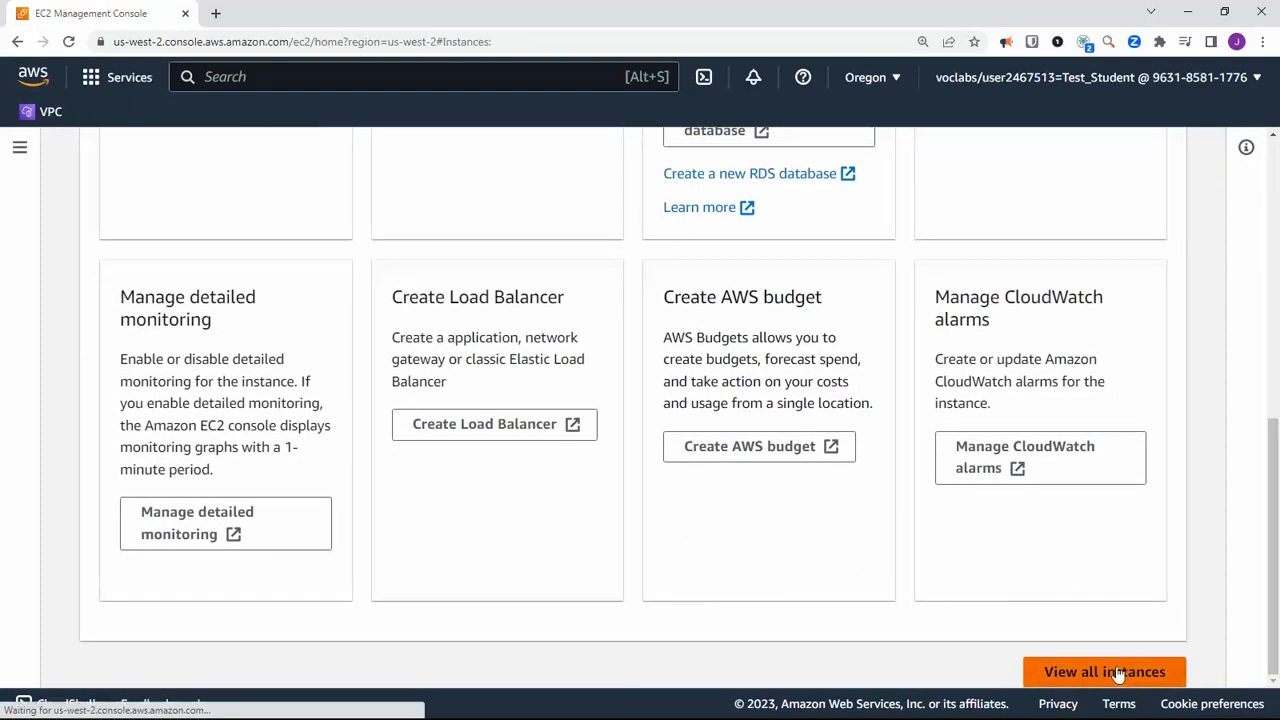
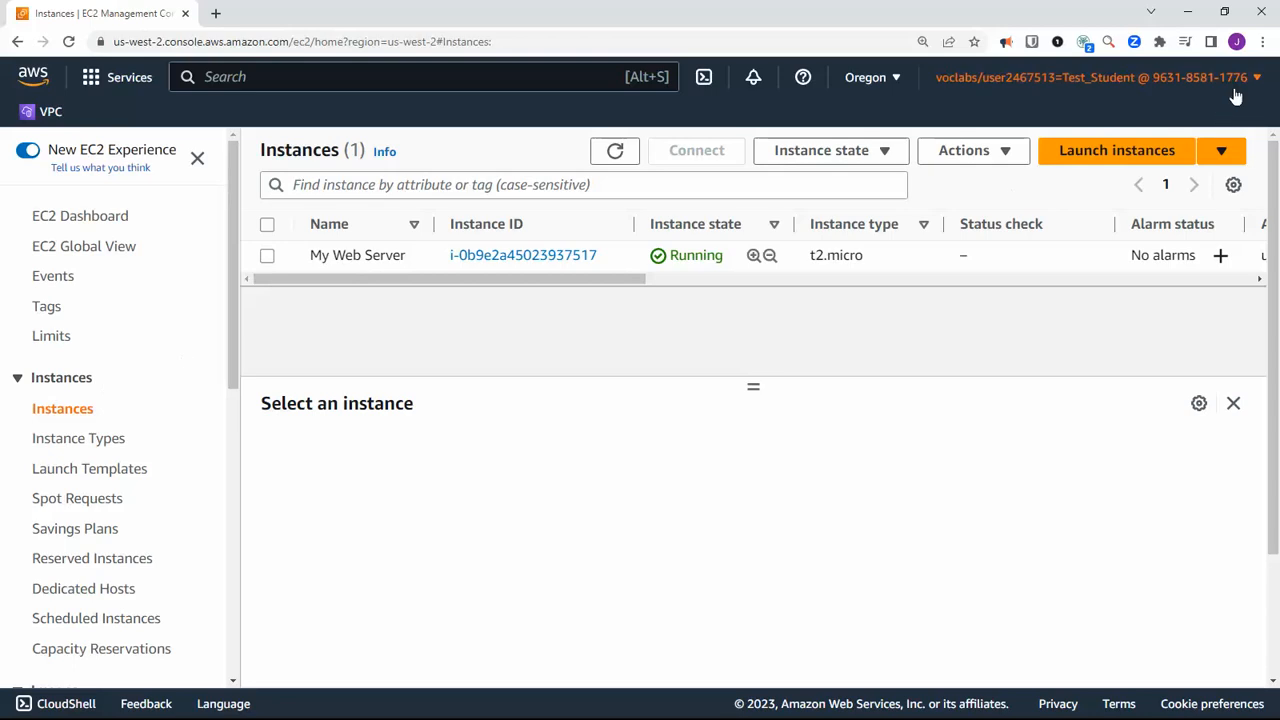
- Start launching another EC2 instance and name it "My DB server"
left_click(1150, 150)
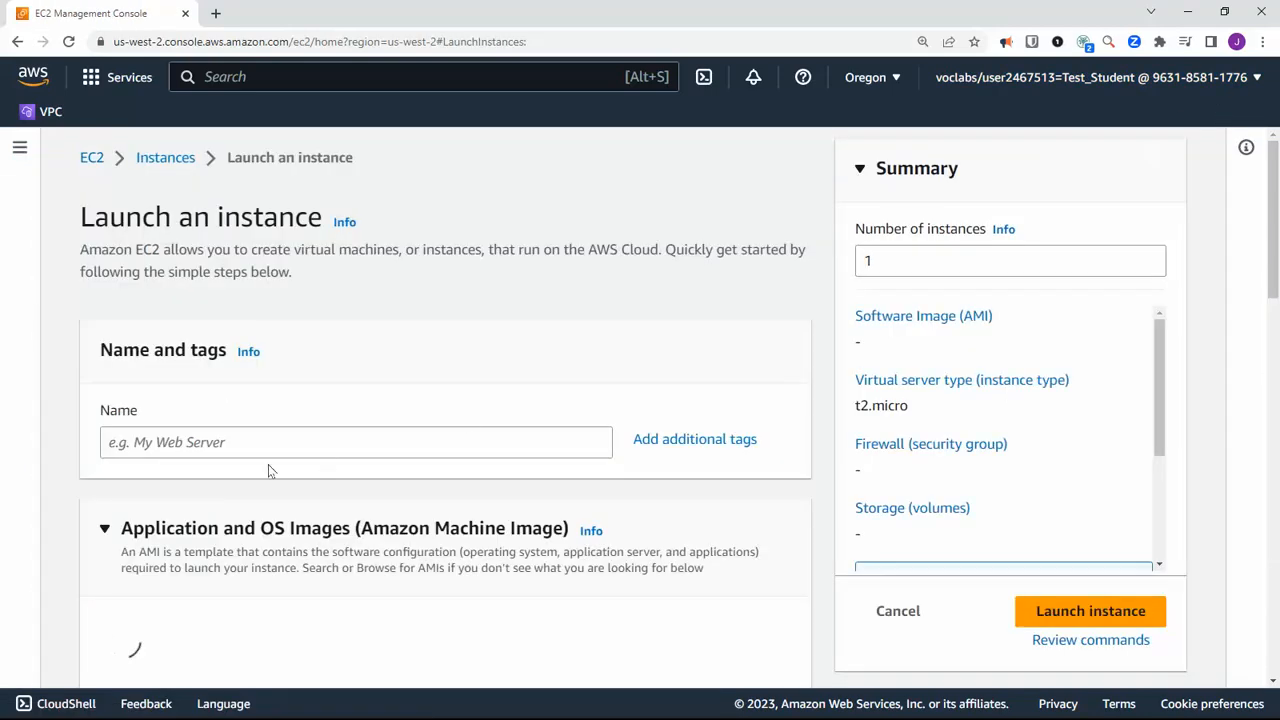
left_click(268, 441)
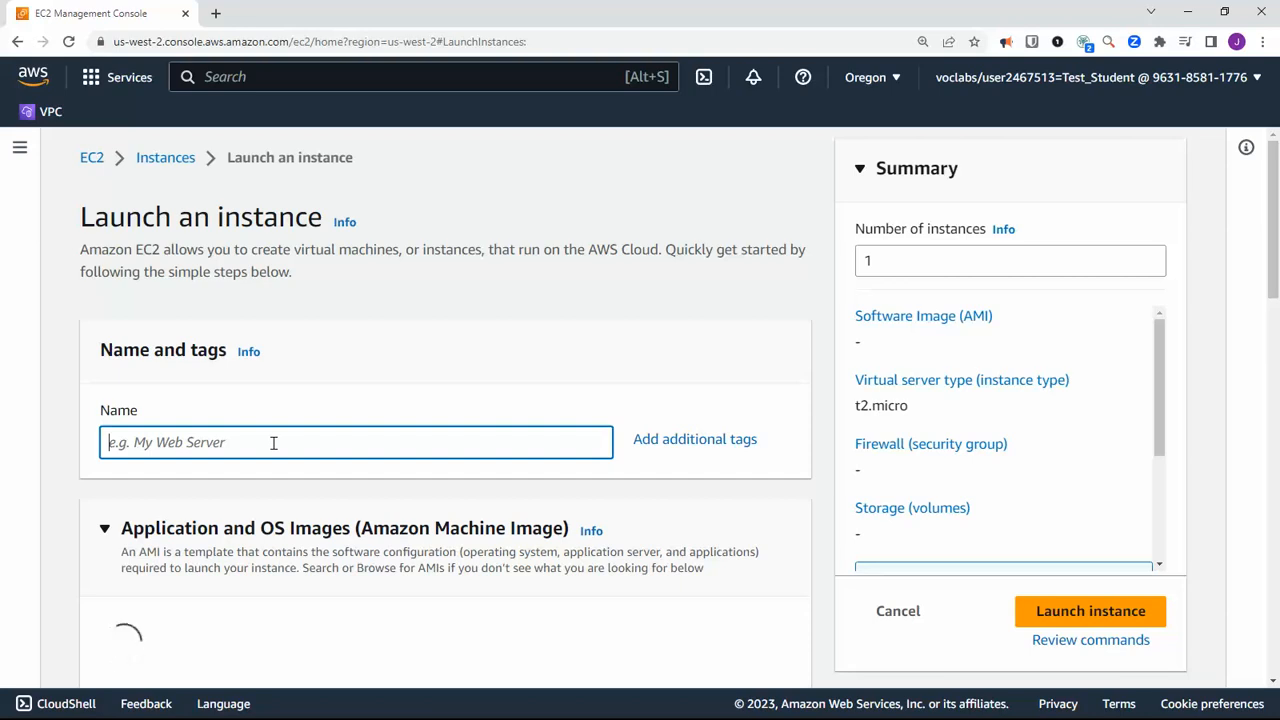
type("My")
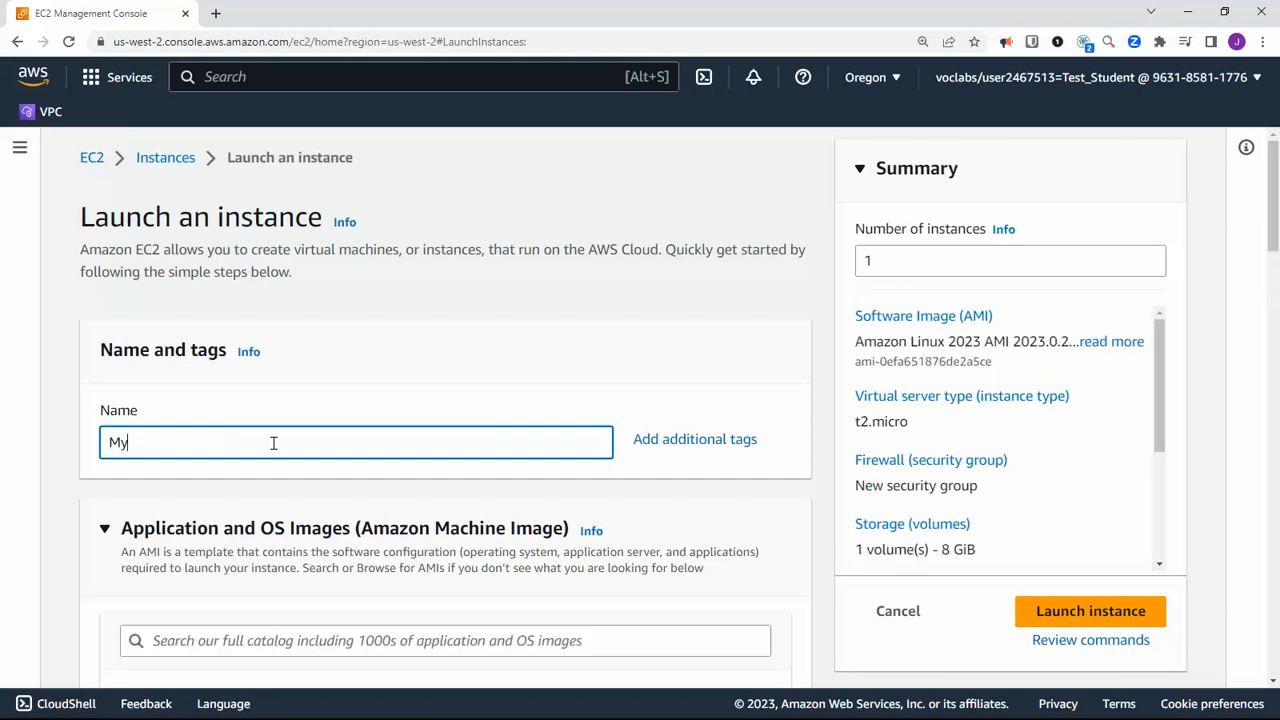
type(" DB")
type("server")
- Choose the existing vpc-creation-lab key pair for the database server's login
scroll(277, 400, "down", 3)
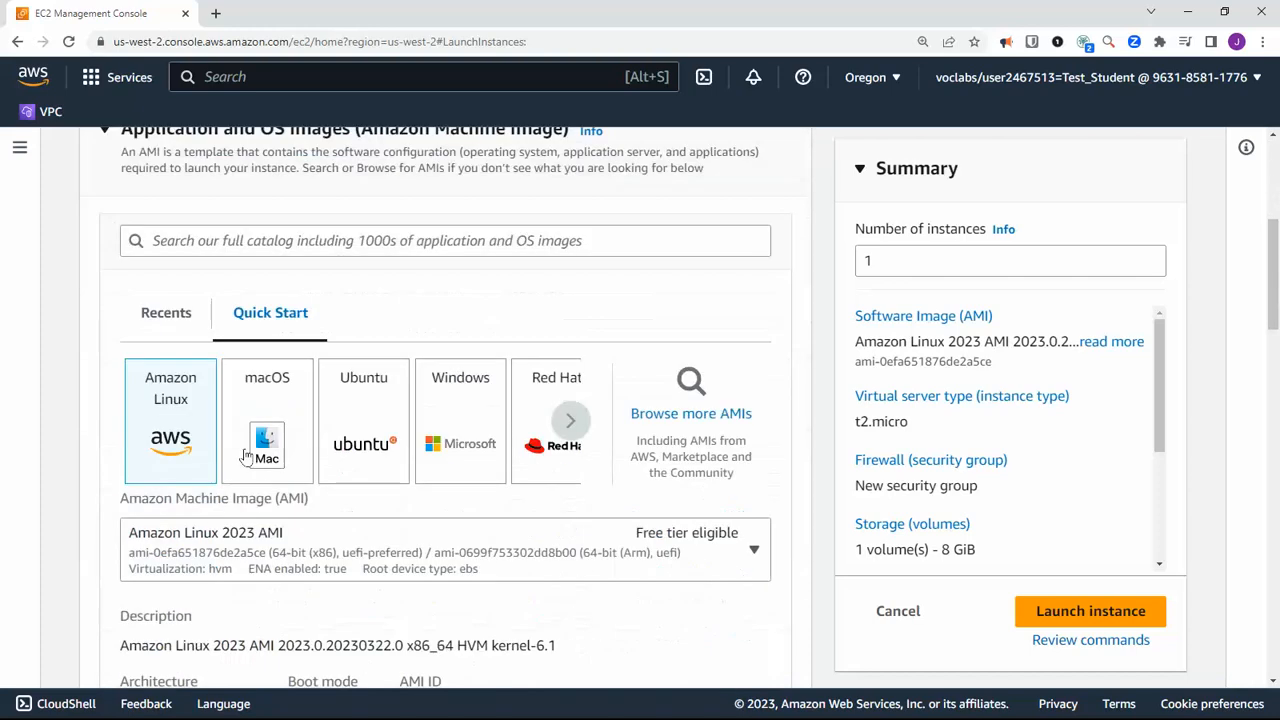
scroll(198, 435, "down", 2)
scroll(200, 435, "down", 5)
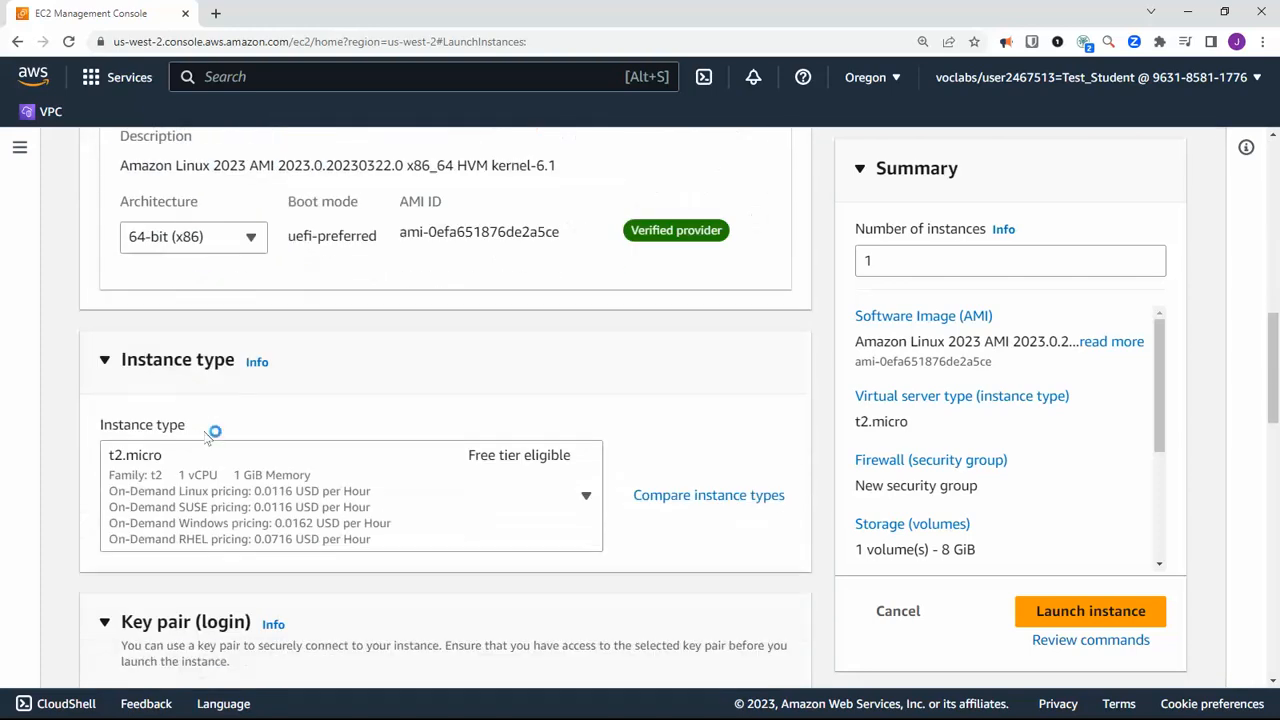
scroll(366, 401, "down", 2)
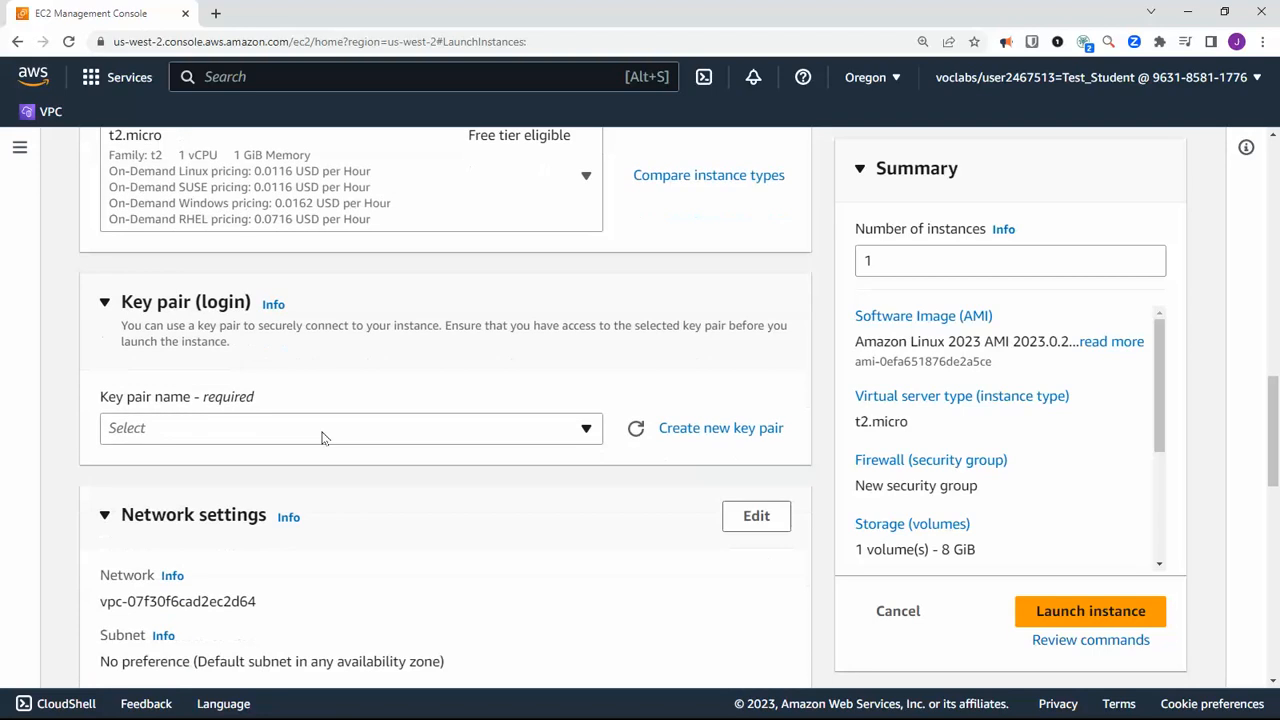
left_click(321, 437)
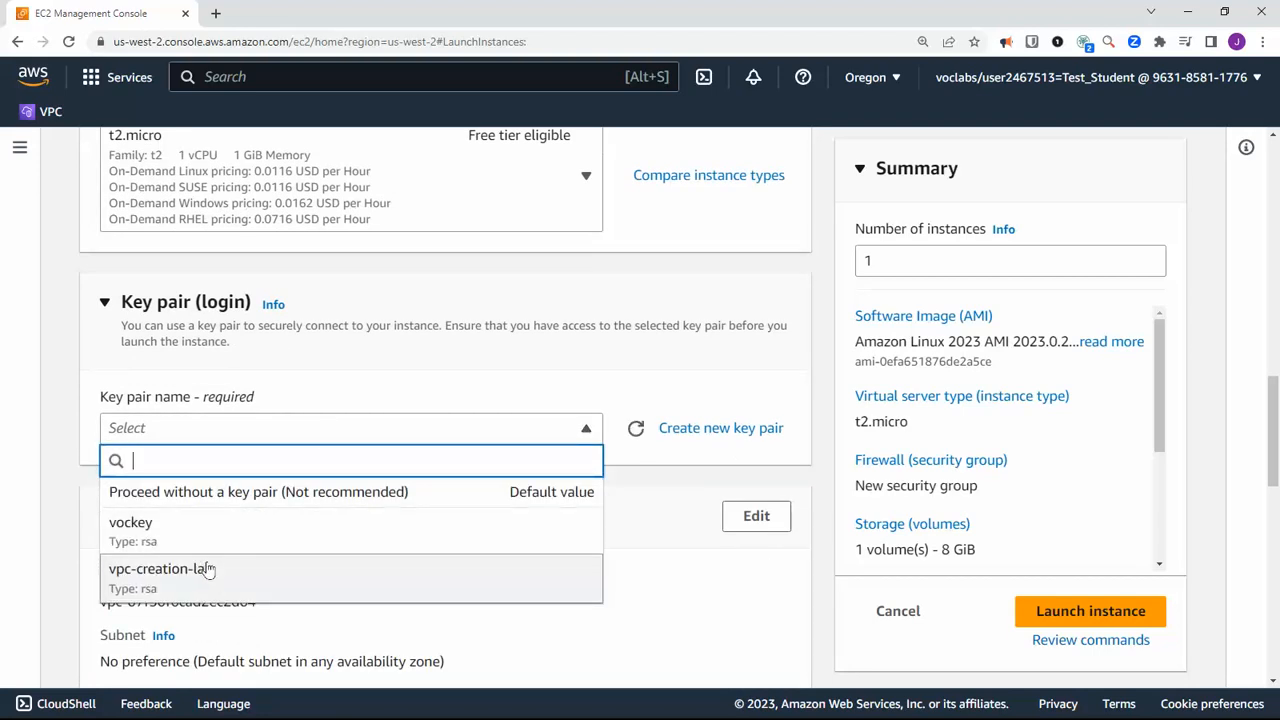
left_click(205, 570)
- Edit the network settings to place the database server in my-vpc, using my-private-subnet
scroll(371, 397, "down", 3)
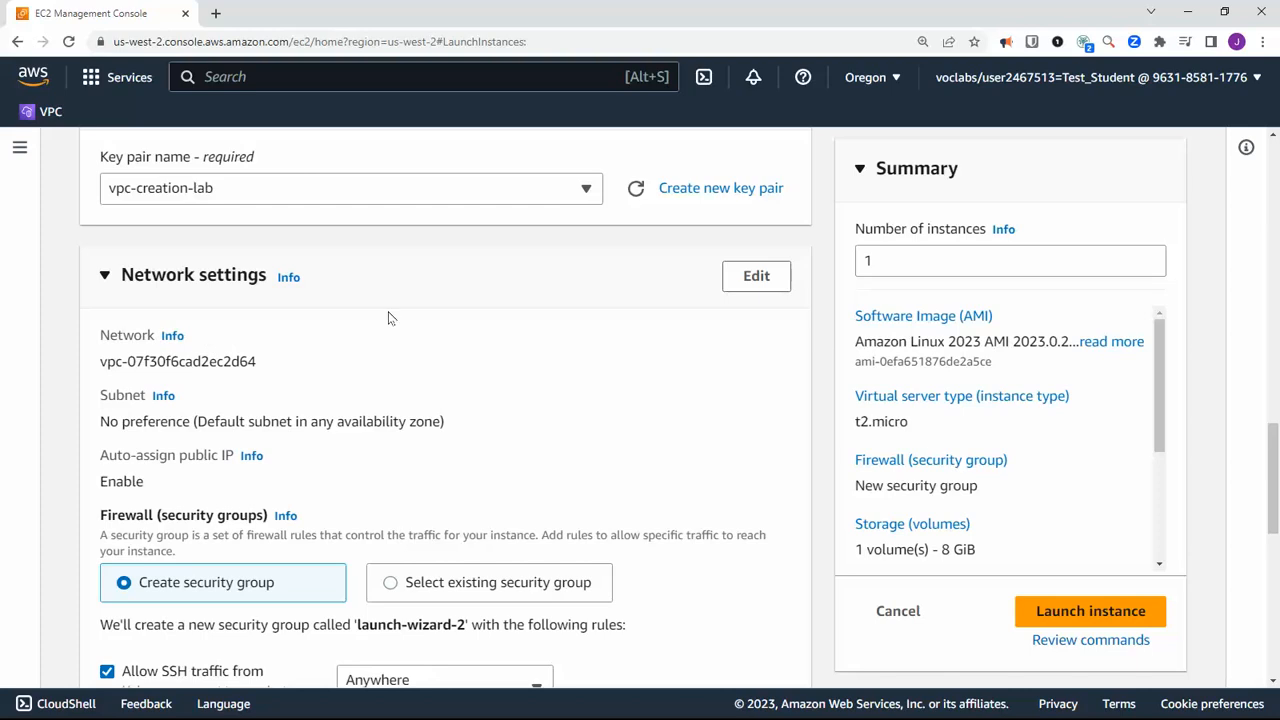
left_click(756, 278)
left_click(463, 375)
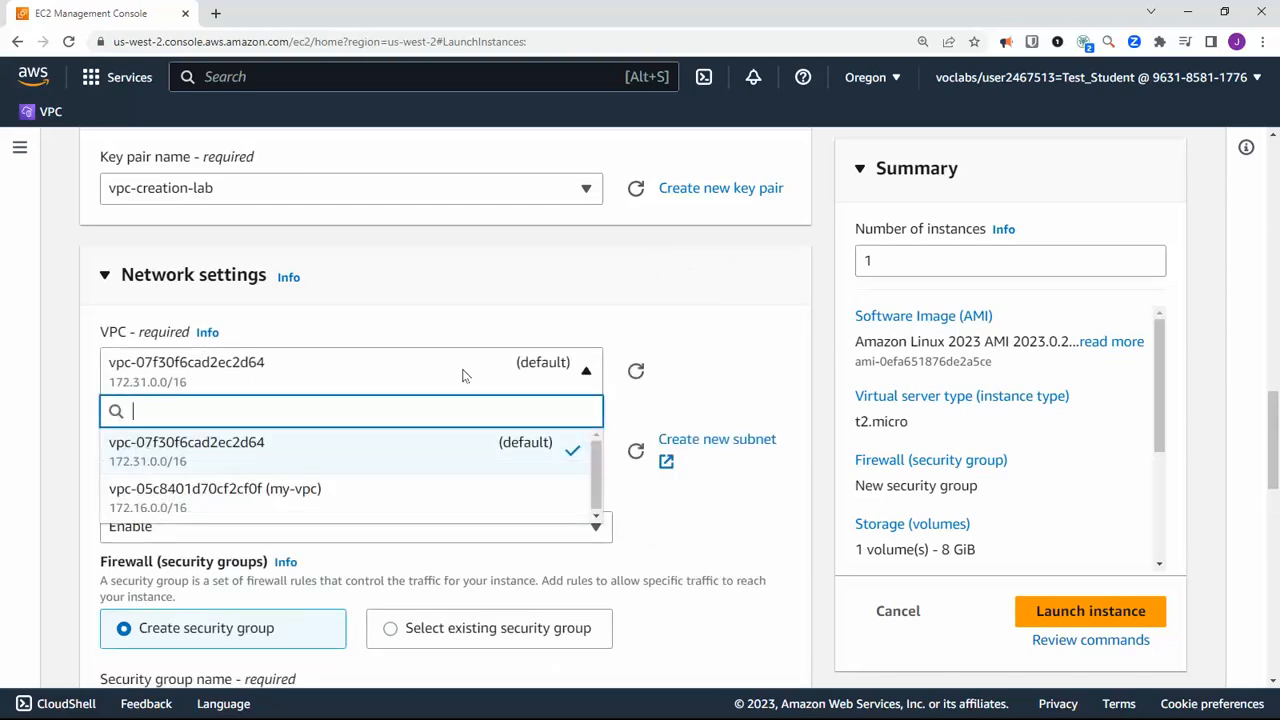
left_click(290, 487)
scroll(560, 378, "down", 2)
left_click(557, 218)
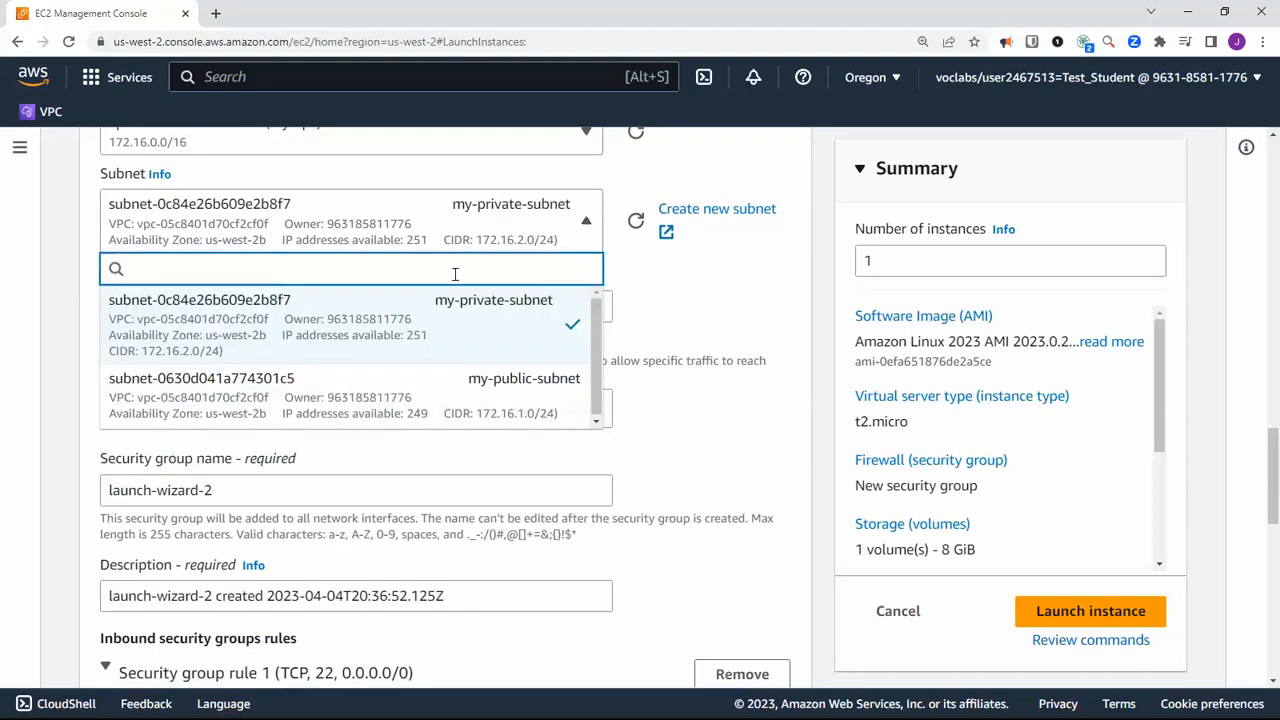
left_click(440, 301)
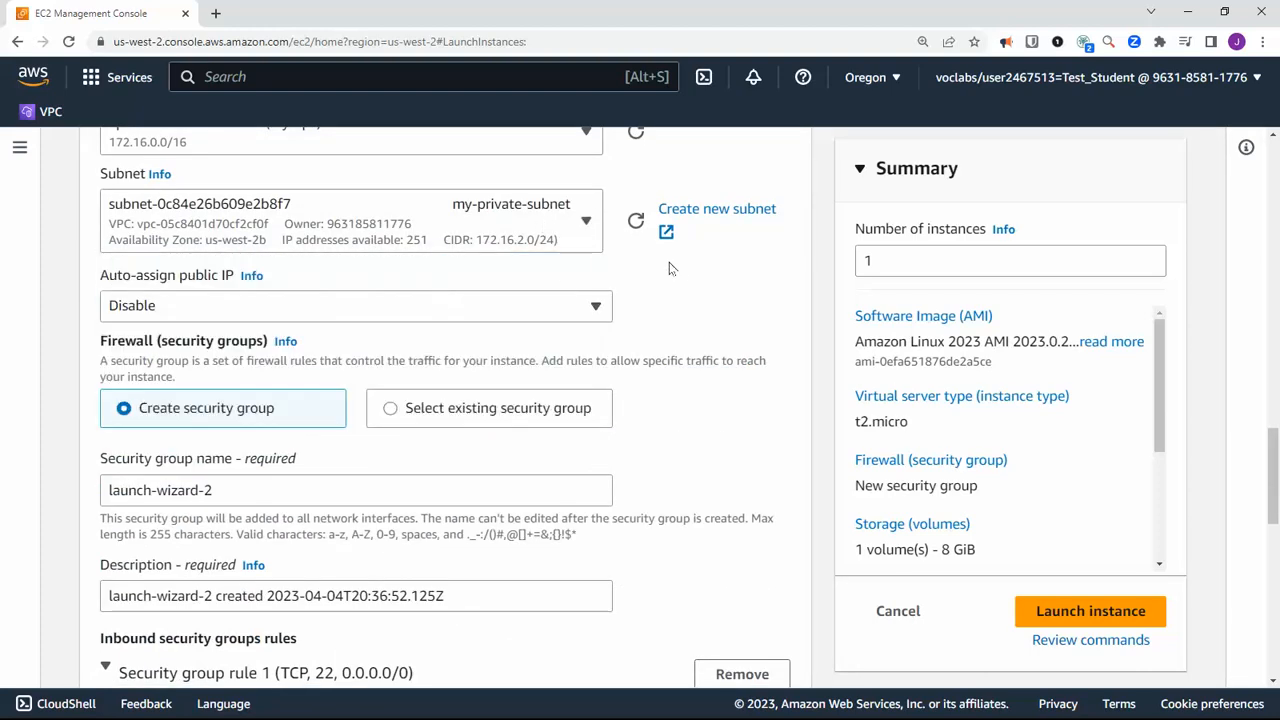
- Set the inbound SSH rule's source type to Custom and browse its source options down to the security groups
scroll(690, 292, "down", 1)
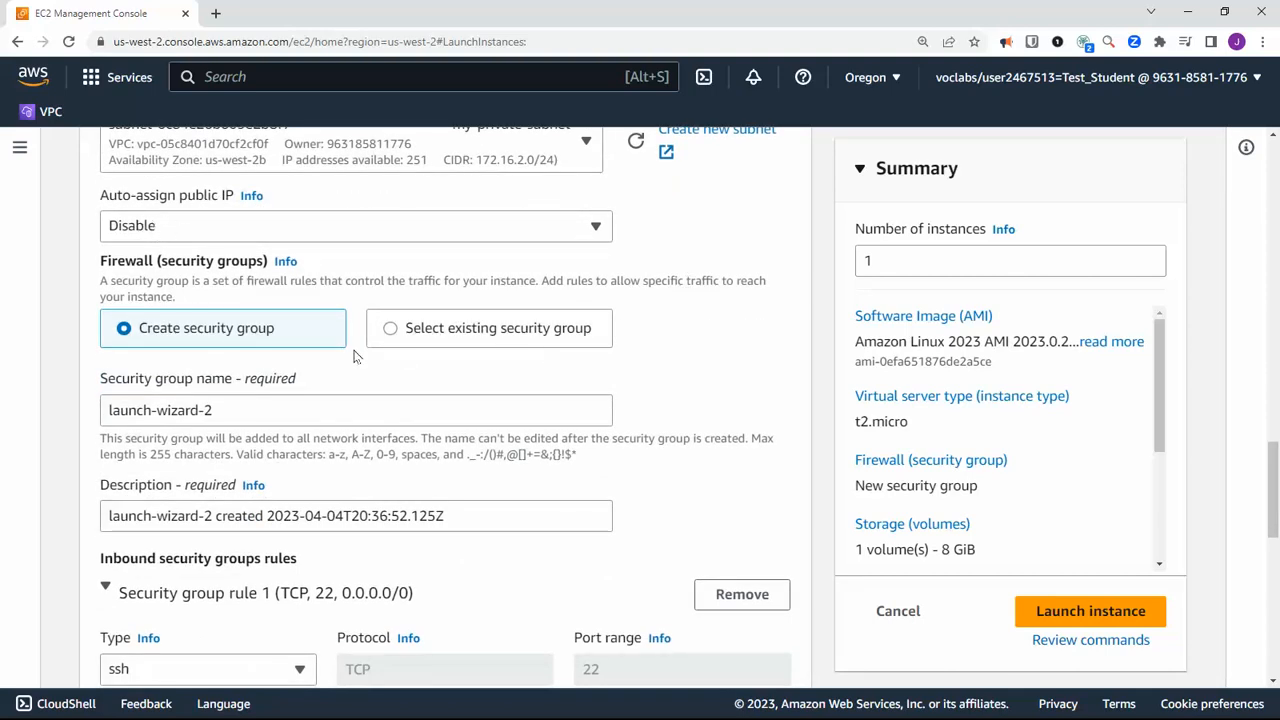
scroll(355, 356, "down", 1)
scroll(285, 423, "down", 2)
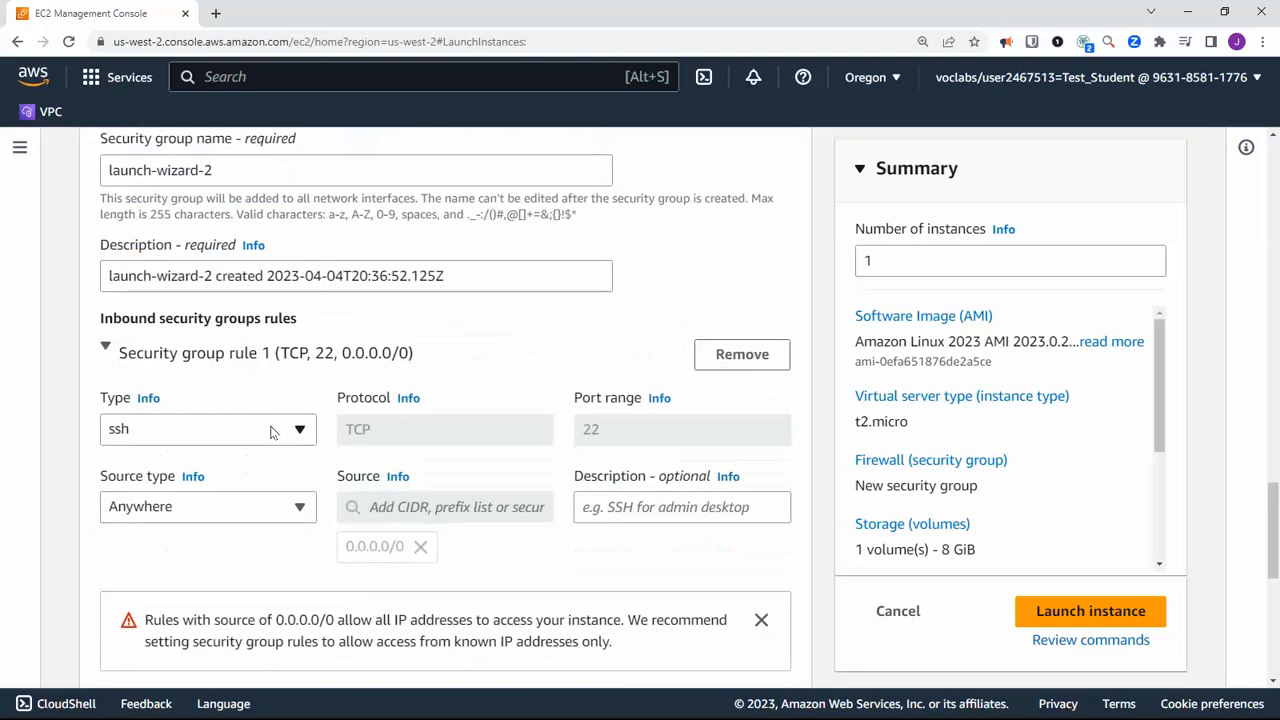
scroll(250, 448, "down", 2)
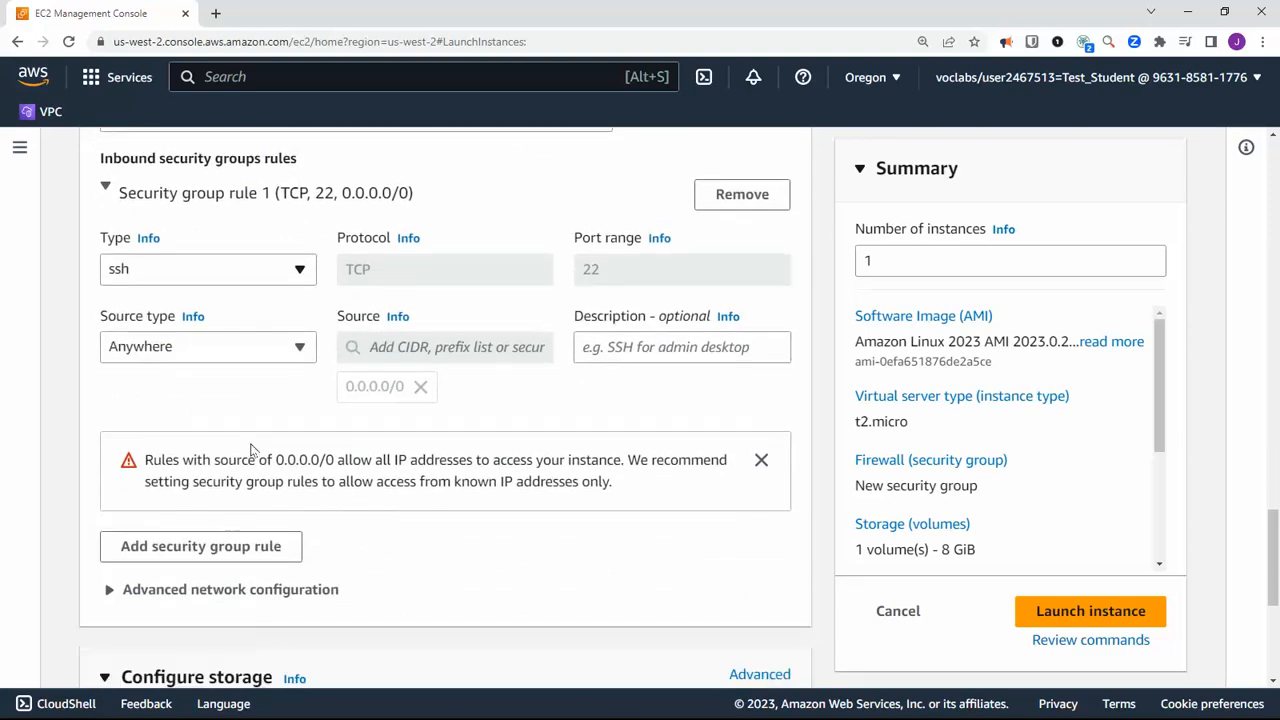
left_click(300, 347)
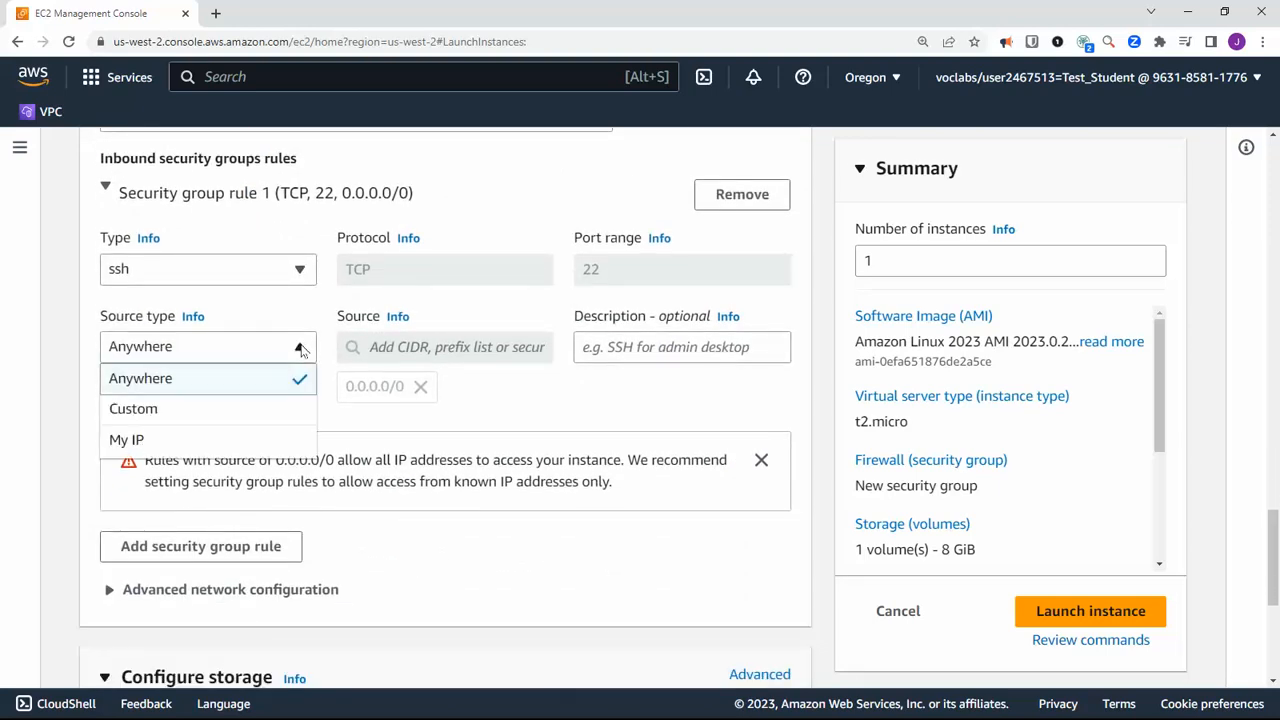
left_click(602, 427)
scroll(612, 428, "down", 3)
scroll(612, 428, "up", 2)
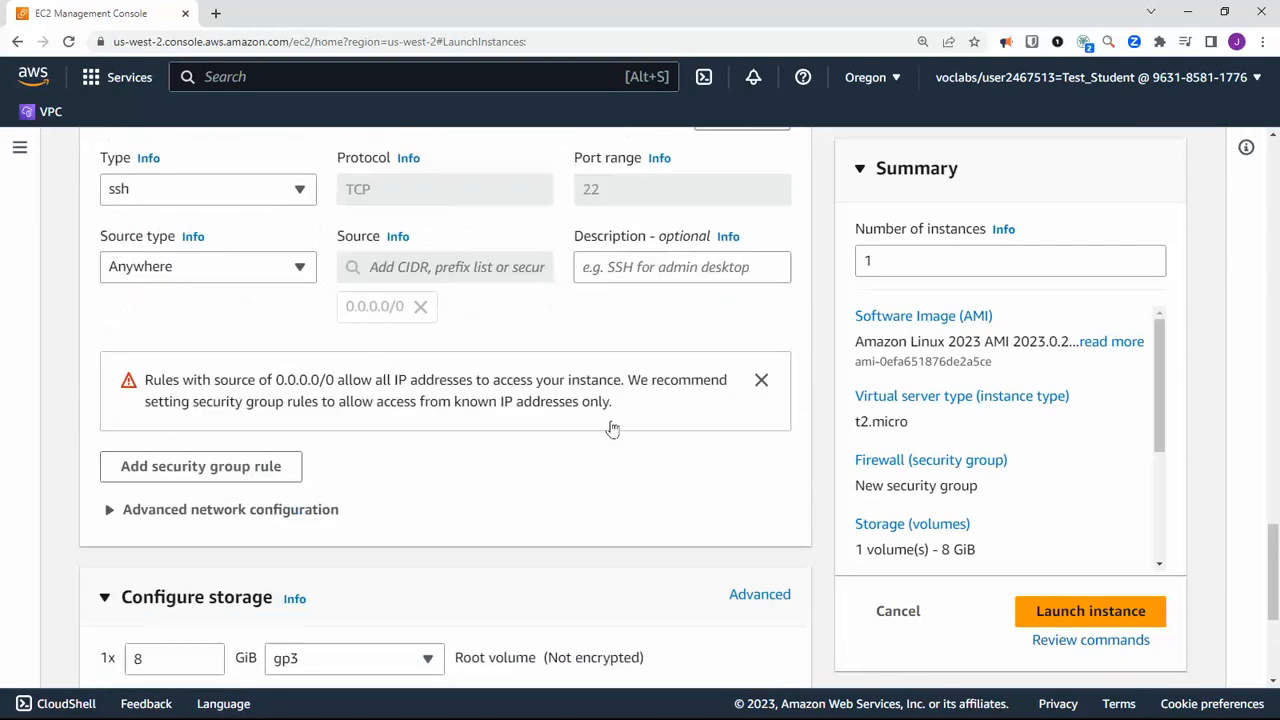
left_click(298, 272)
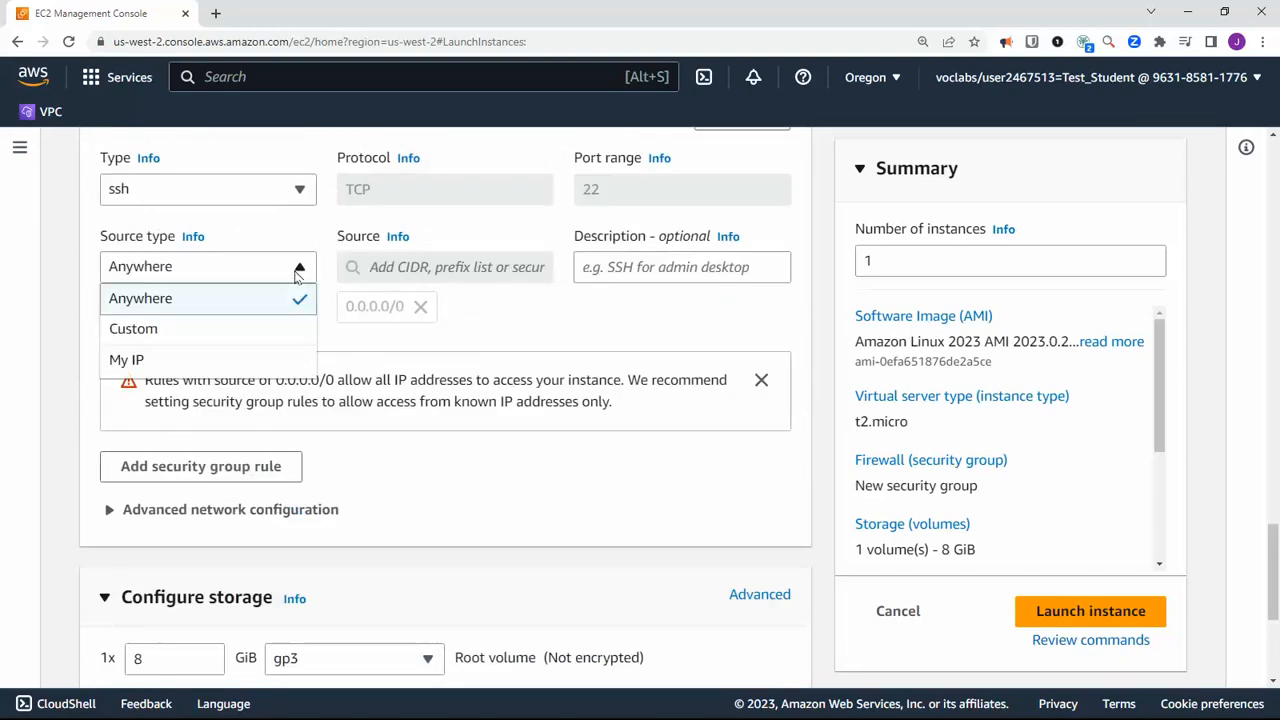
left_click(257, 233)
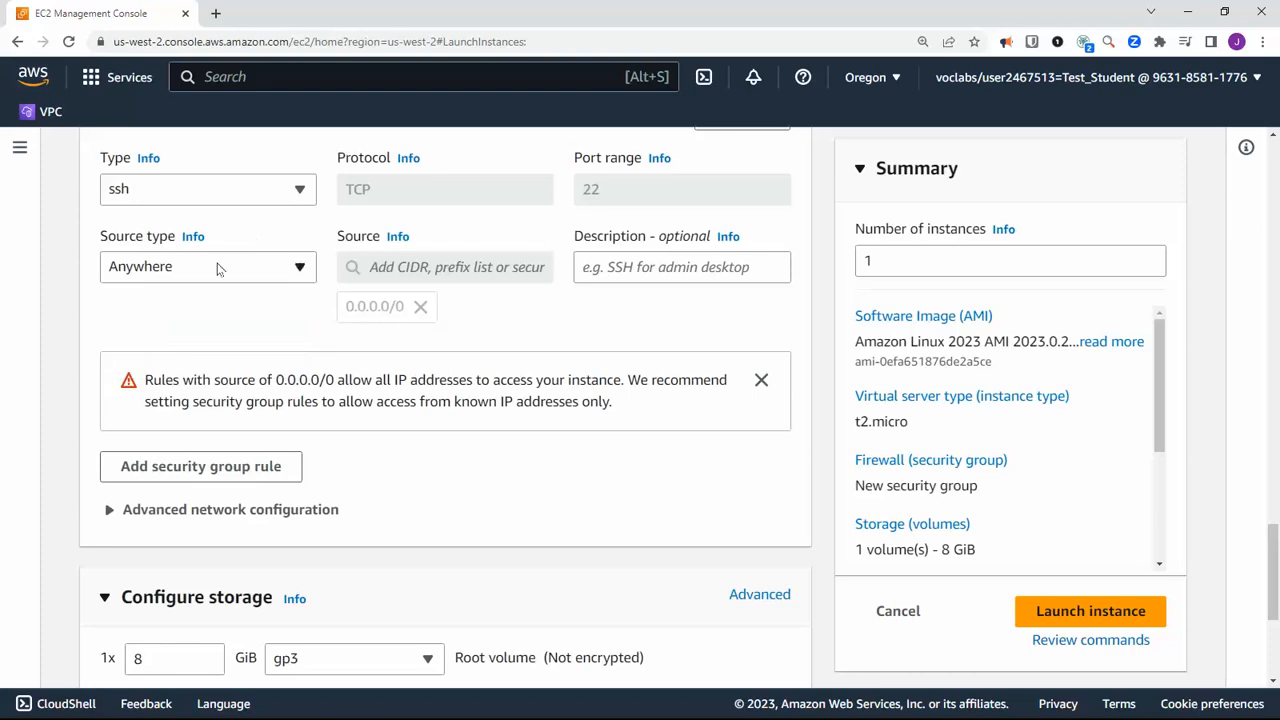
left_click(206, 270)
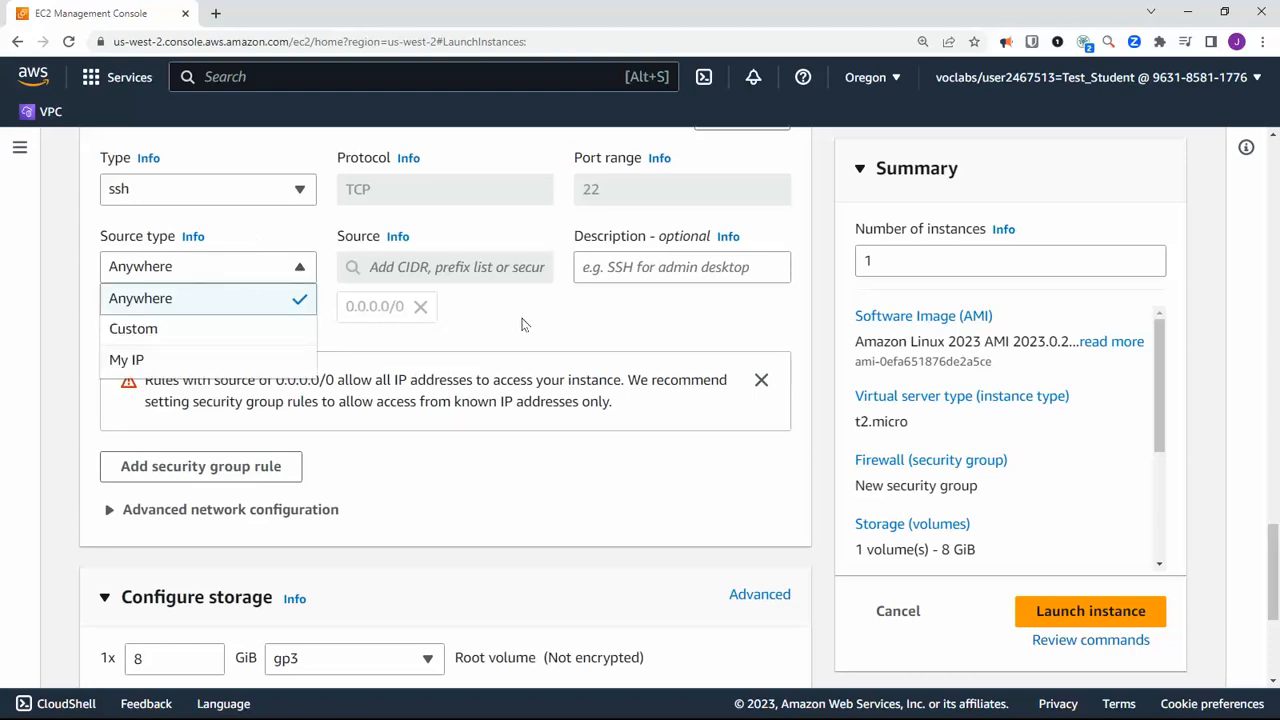
left_click(229, 337)
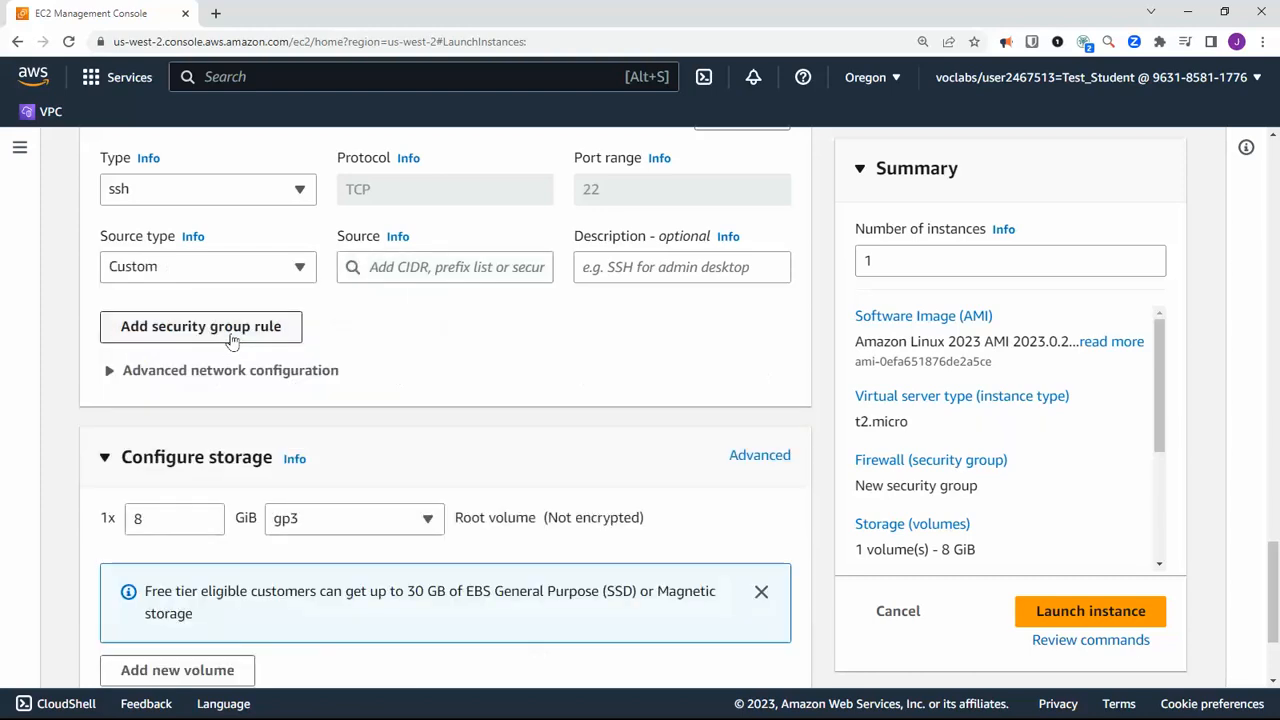
left_click(423, 267)
left_click_drag(547, 343, 550, 371)
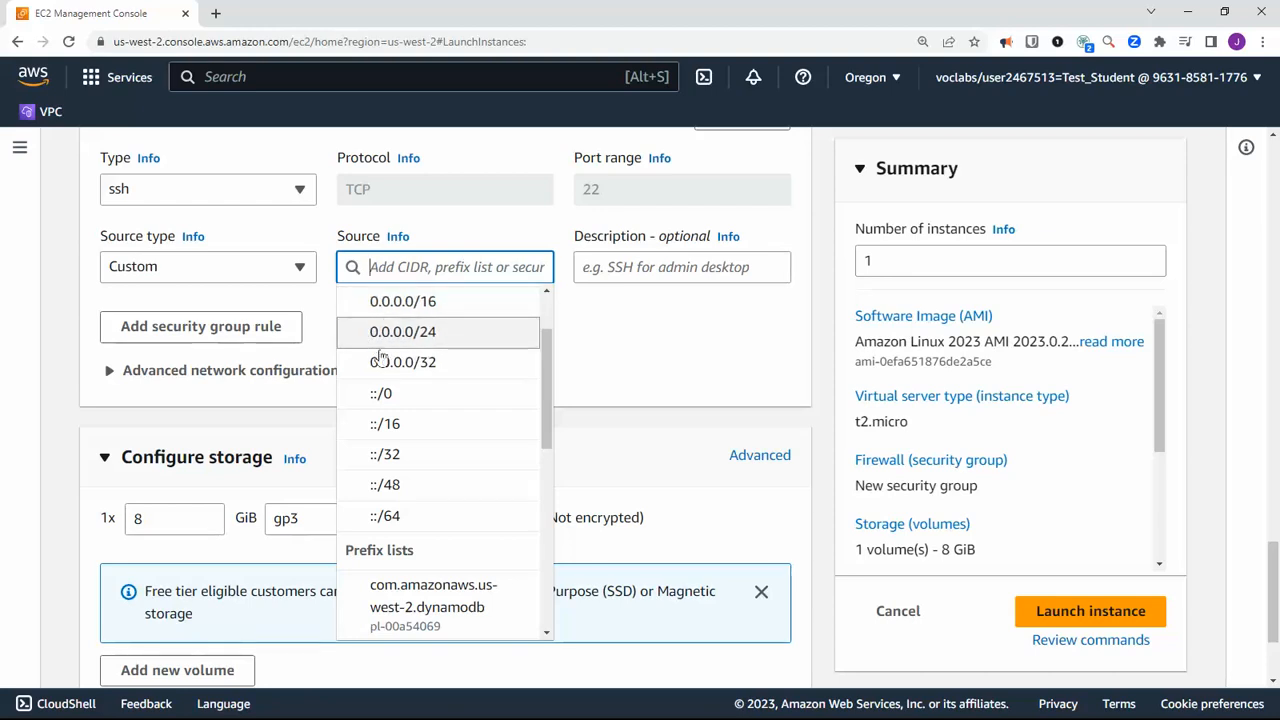
left_click_drag(543, 368, 537, 578)
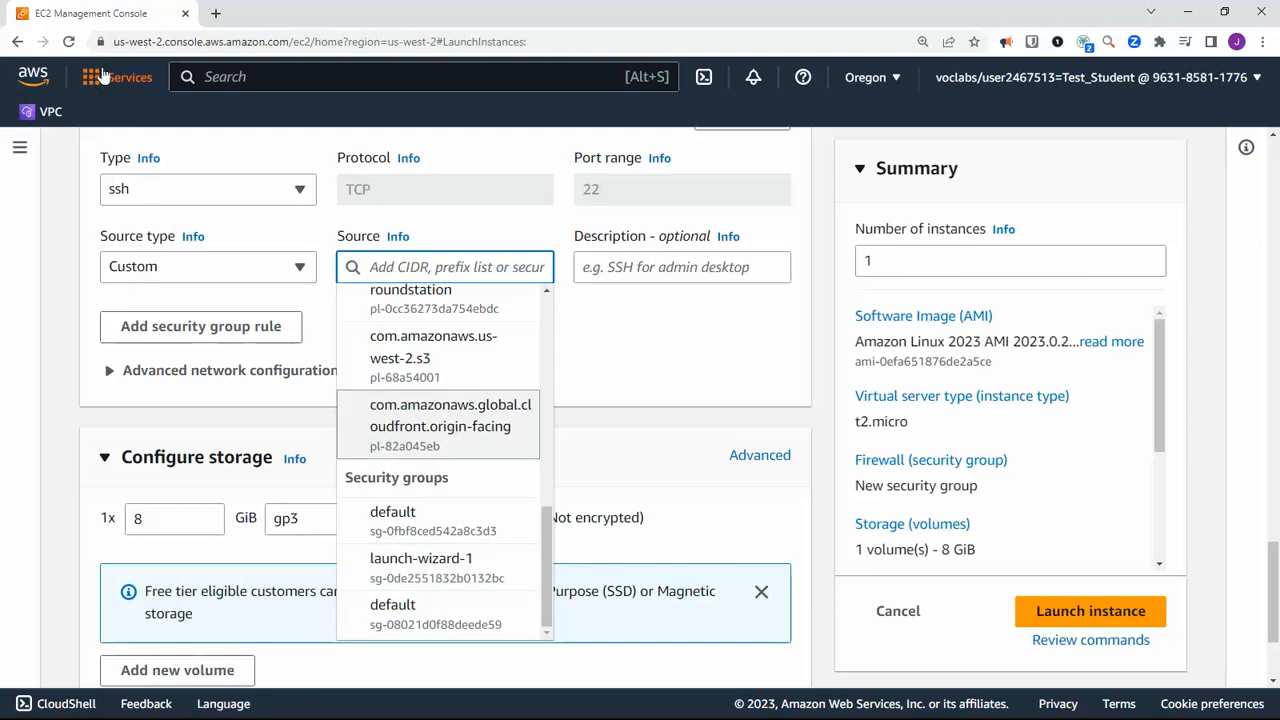
- Open the EC2 console address in a second browser tab and go to the list of instances
left_click(206, 41)
right_click(206, 43)
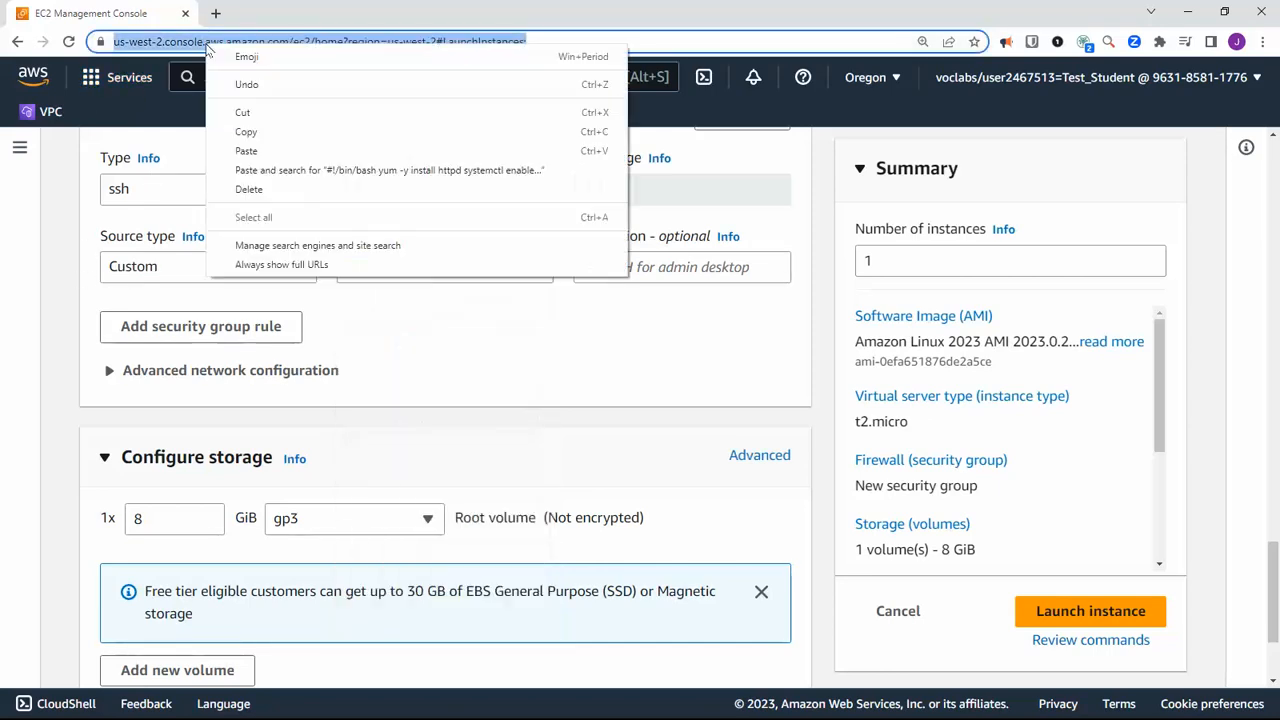
left_click(247, 132)
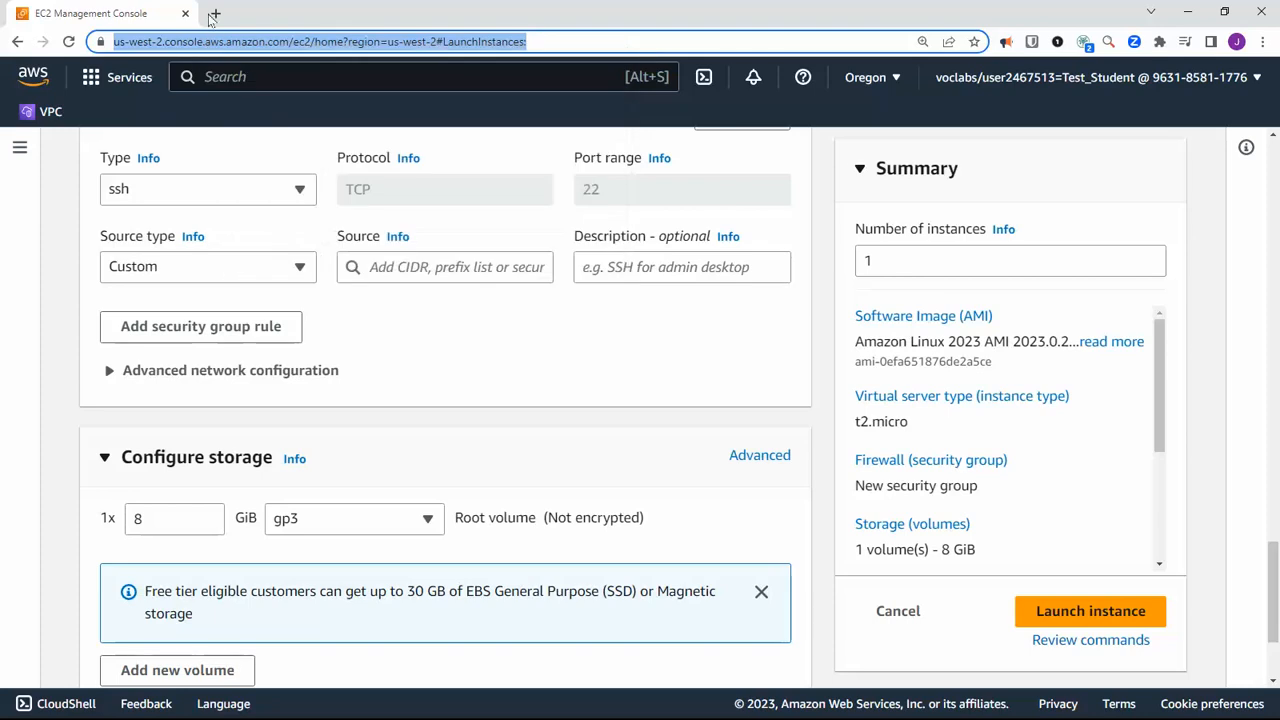
left_click(215, 13)
right_click(196, 40)
left_click(251, 161)
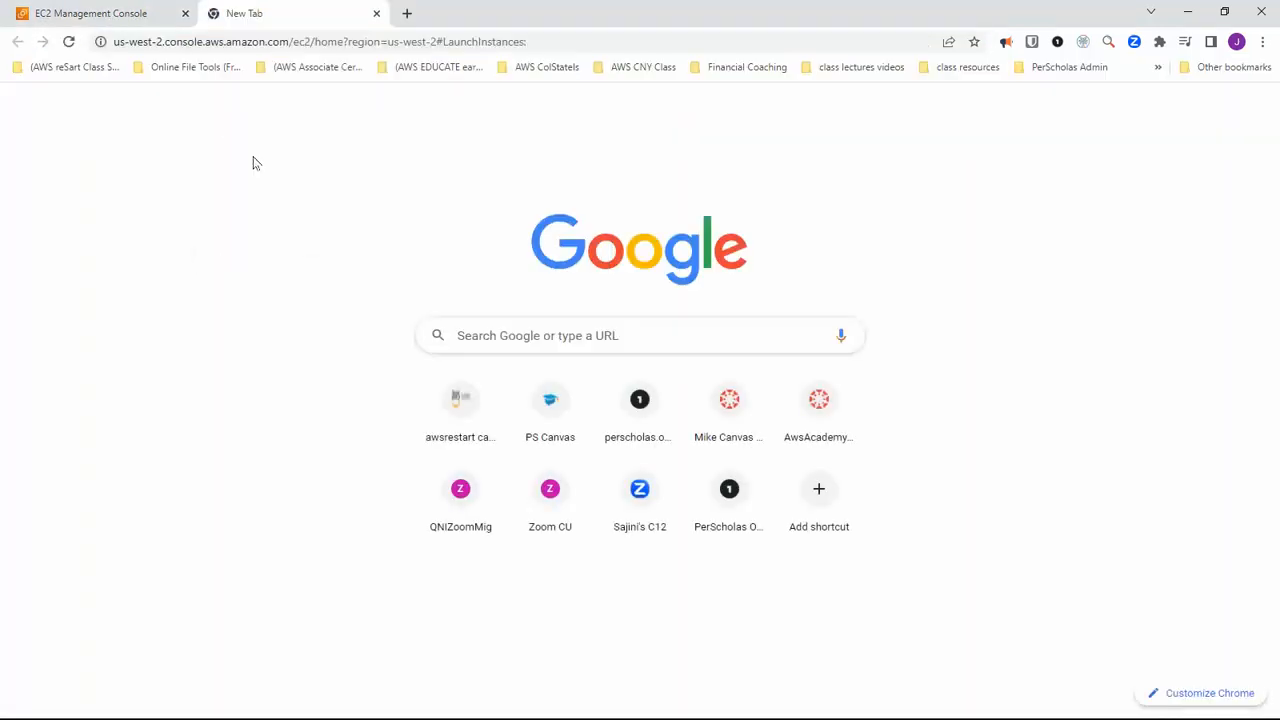
left_click(531, 41)
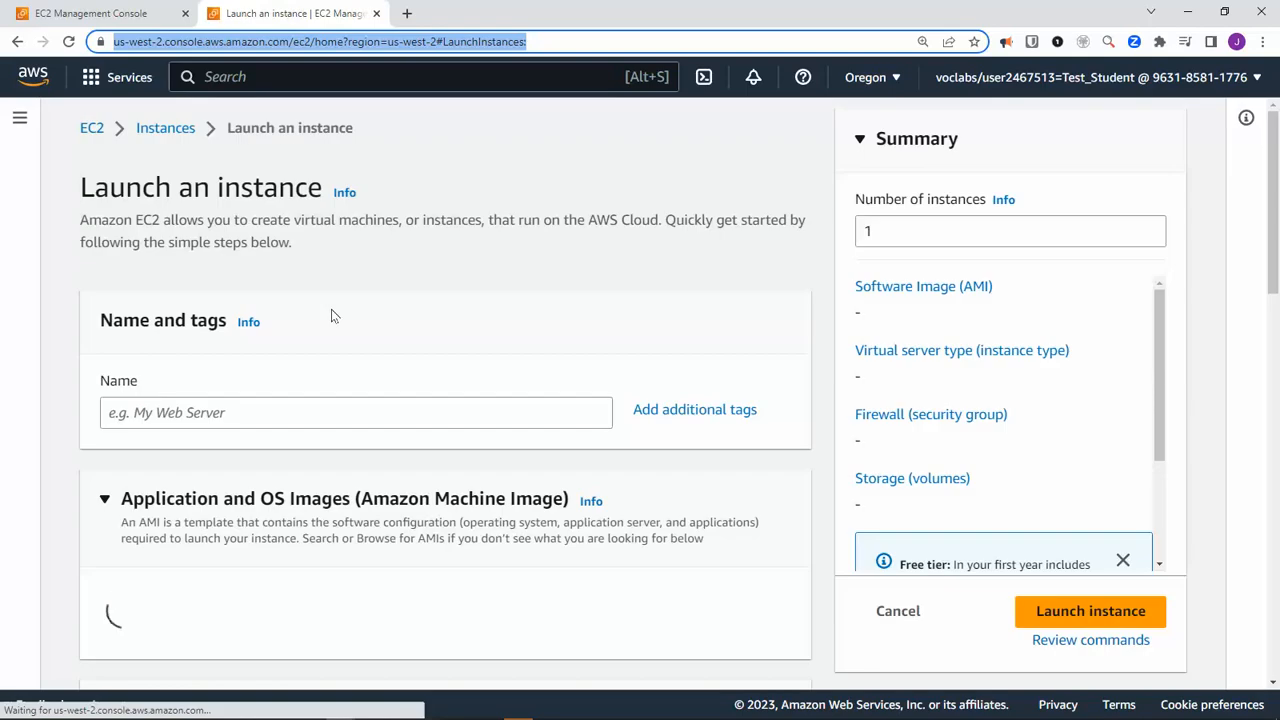
left_click(158, 133)
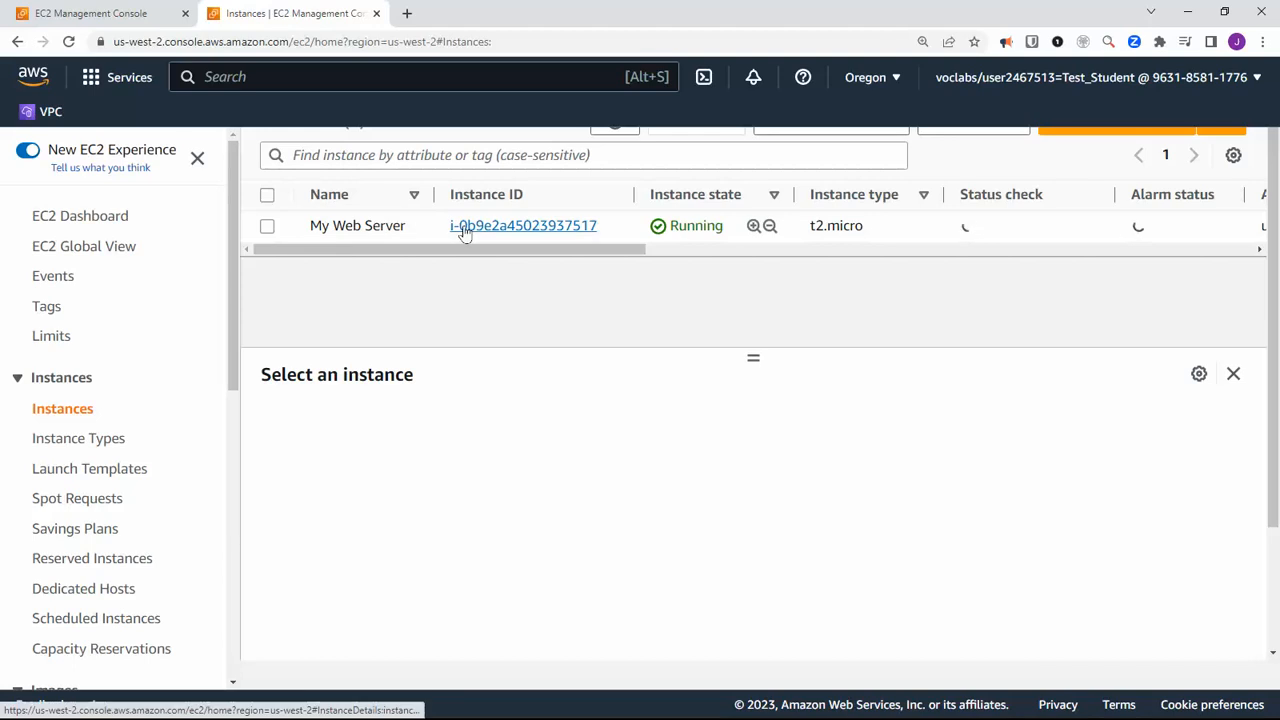
- Open the security group attached to My Web Server and check the group's name
left_click(267, 255)
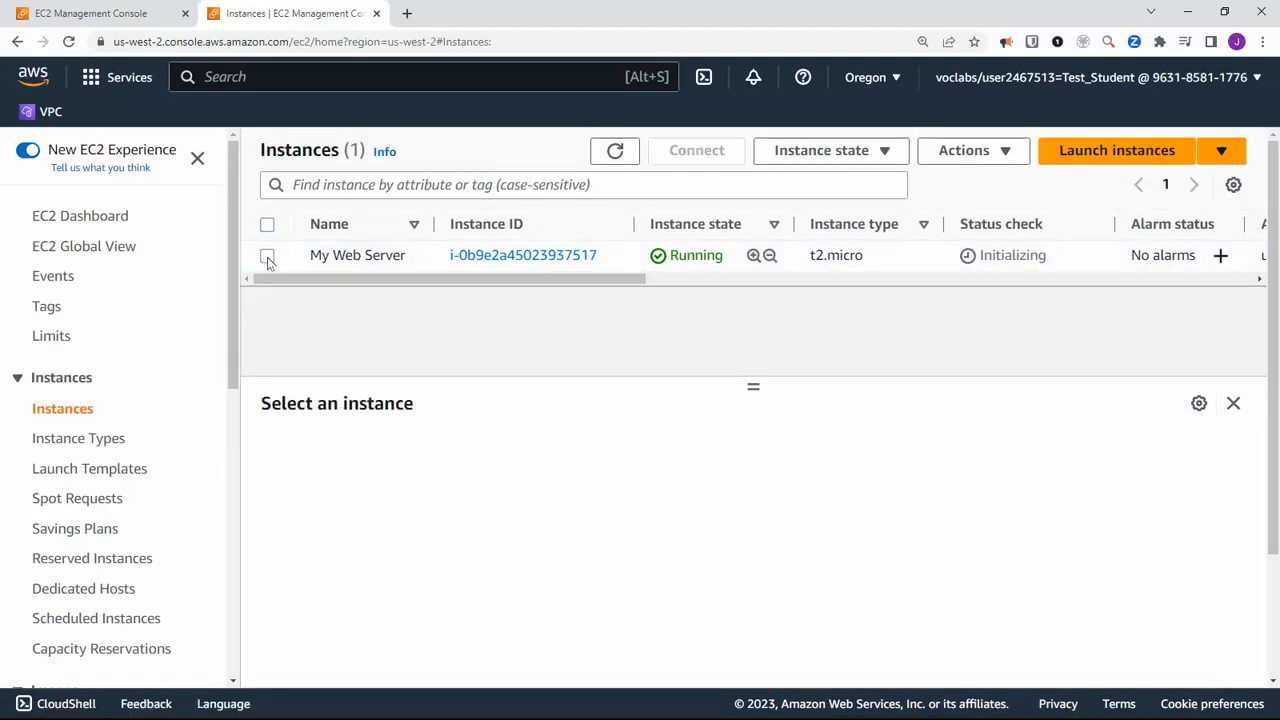
left_click(267, 256)
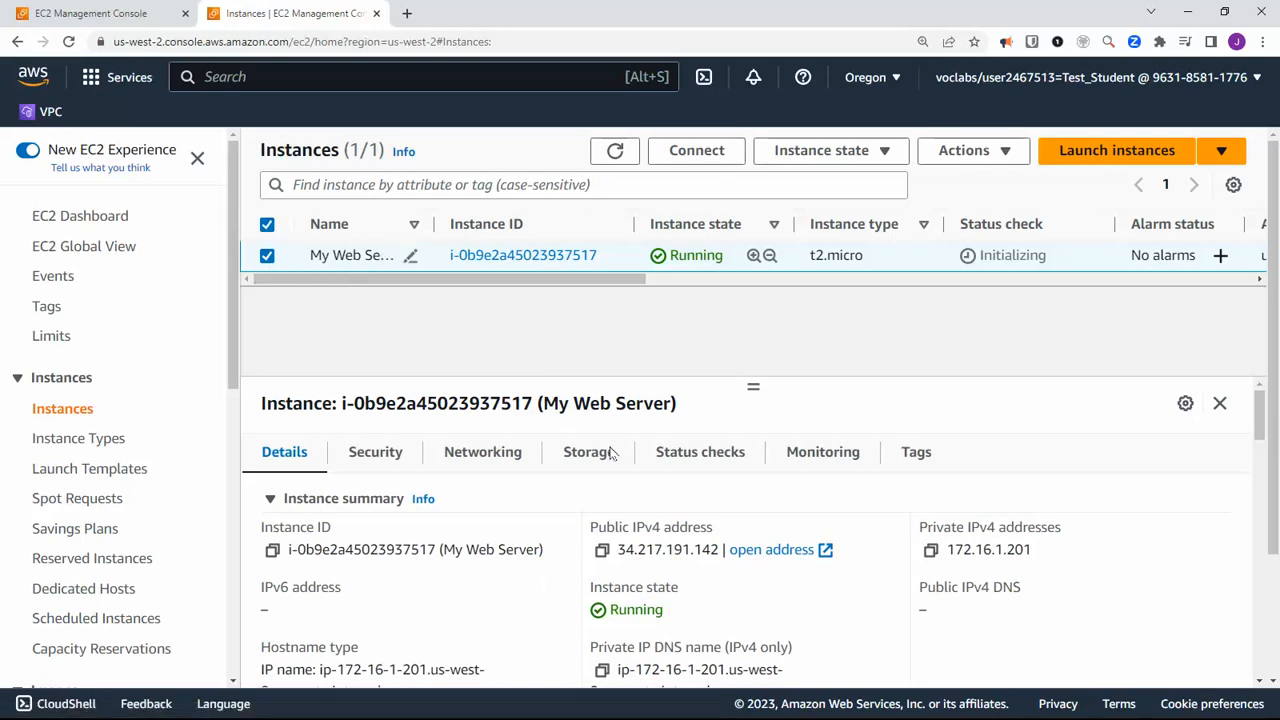
left_click(385, 453)
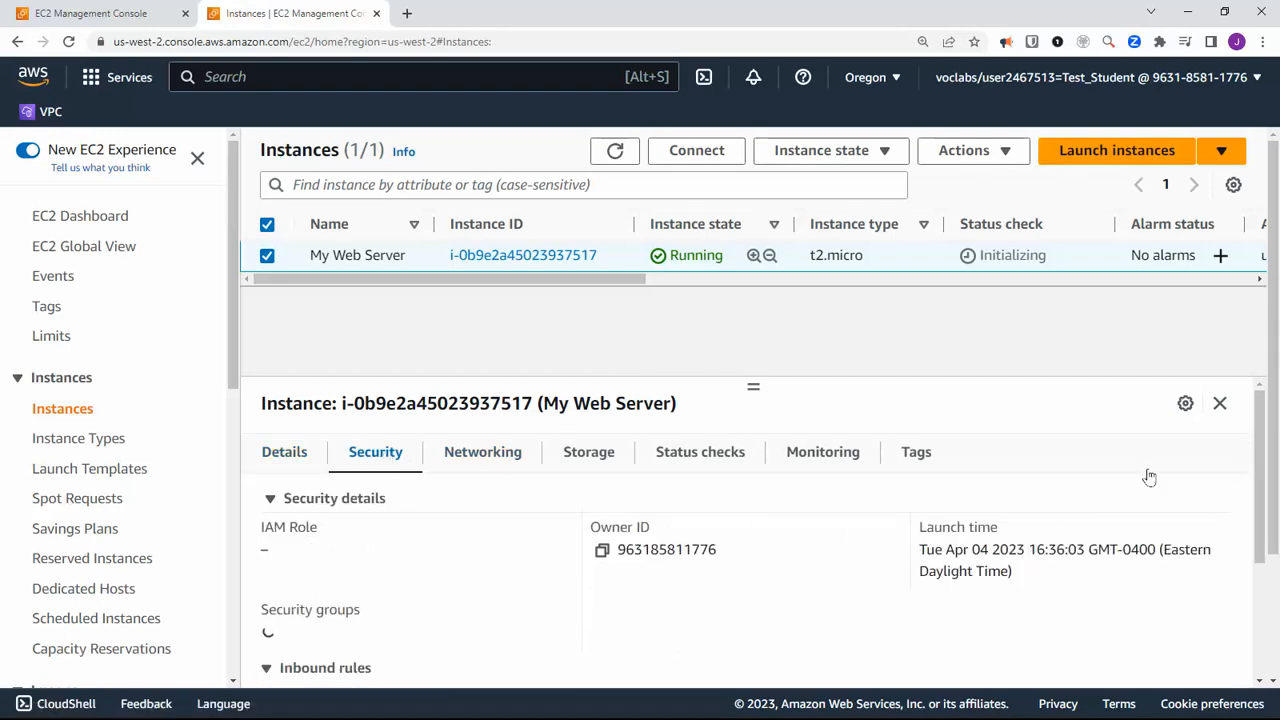
scroll(878, 545, "down", 2)
scroll(872, 554, "up", 3)
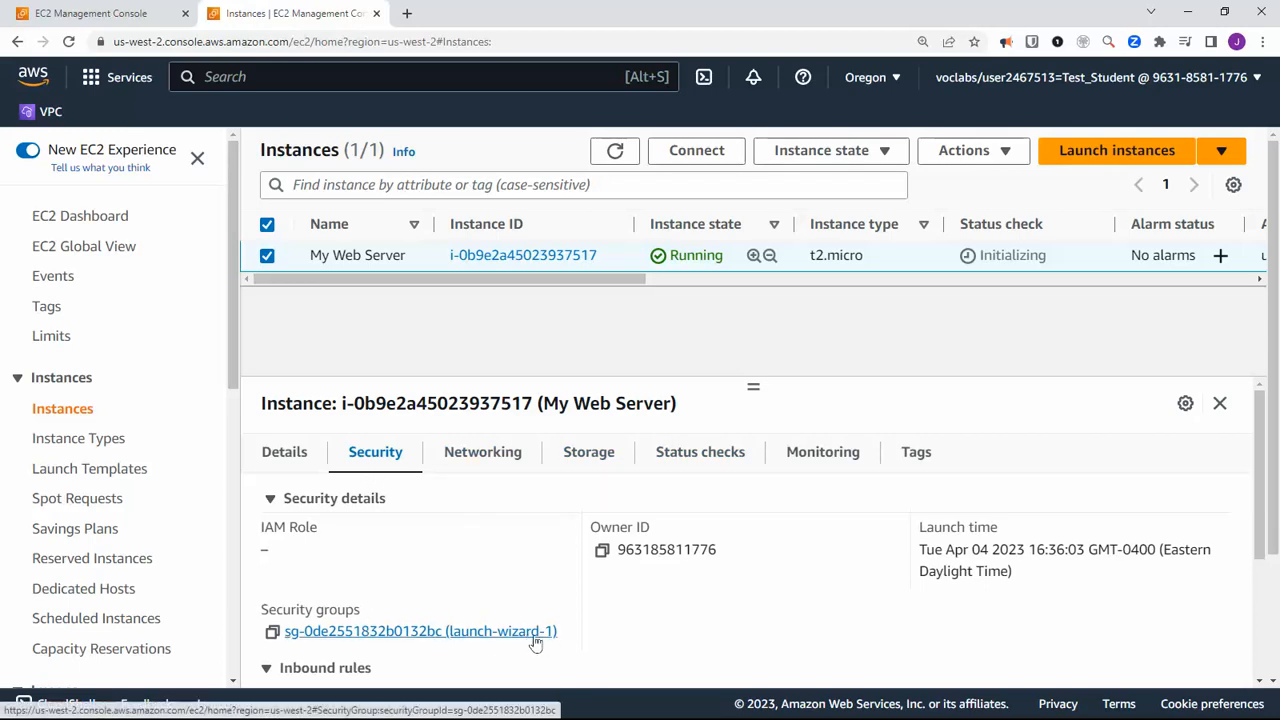
left_click(418, 632)
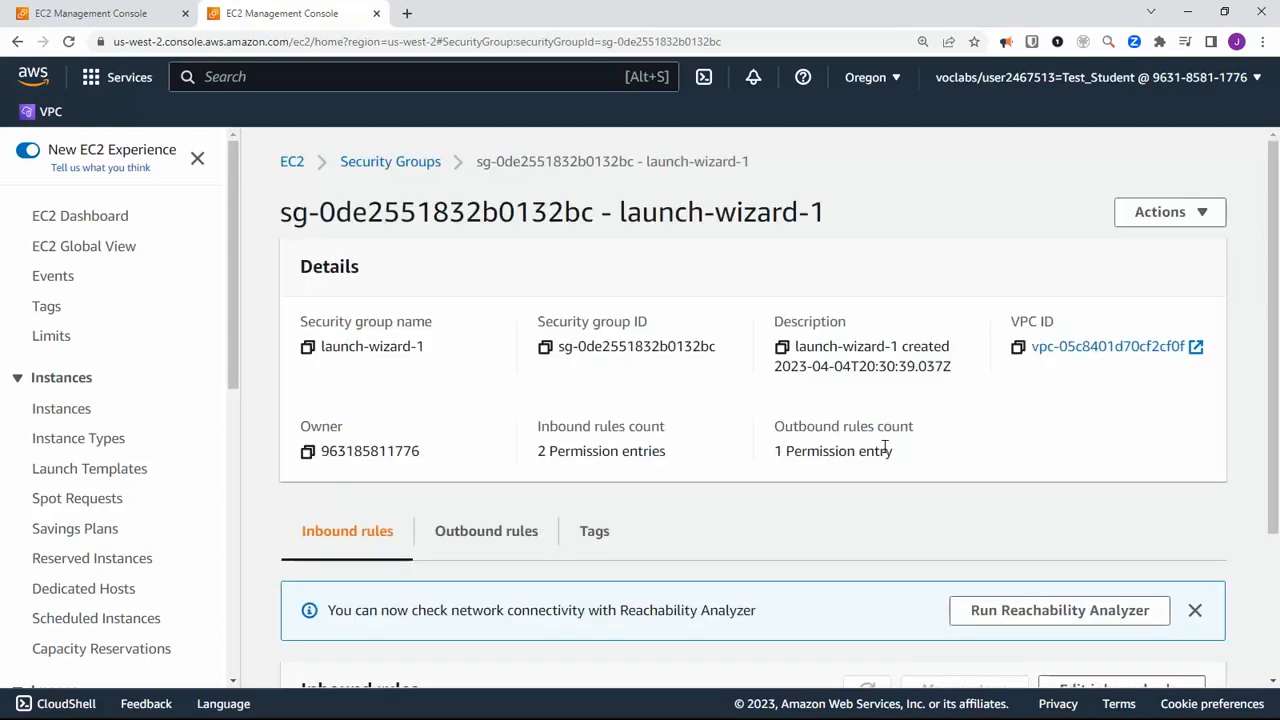
scroll(849, 514, "down", 1)
scroll(849, 514, "up", 1)
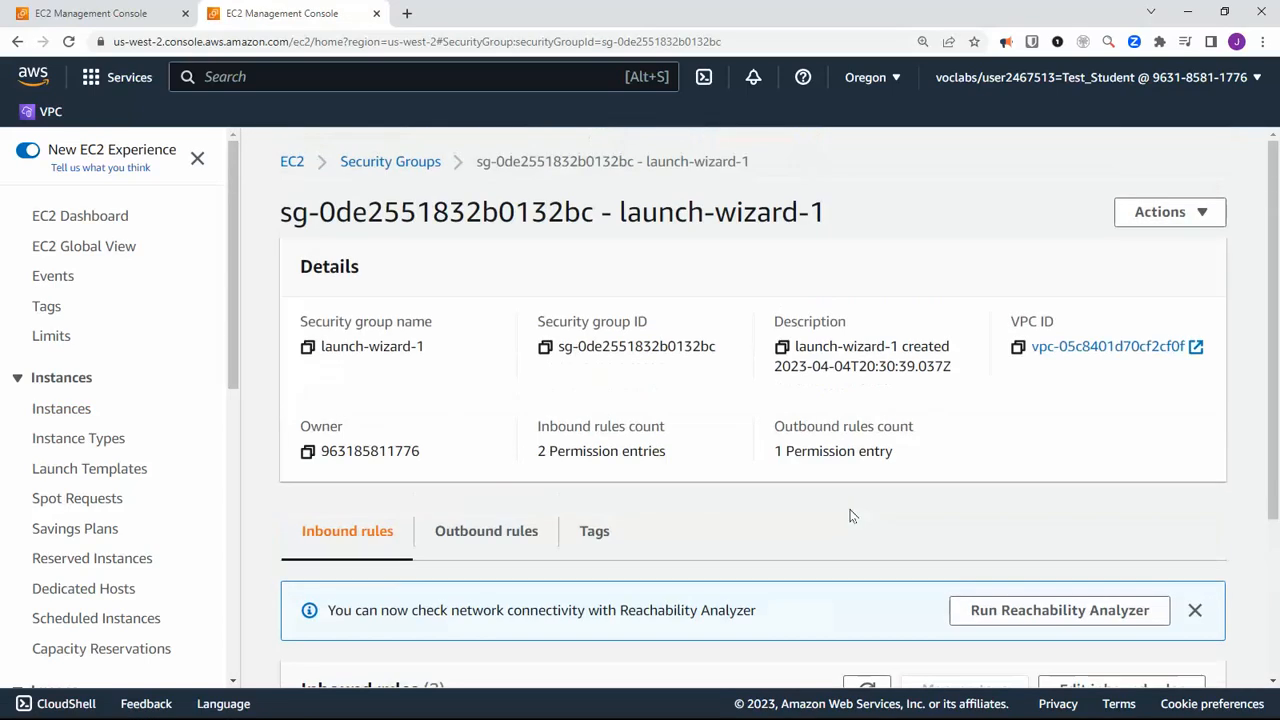
left_click(1202, 214)
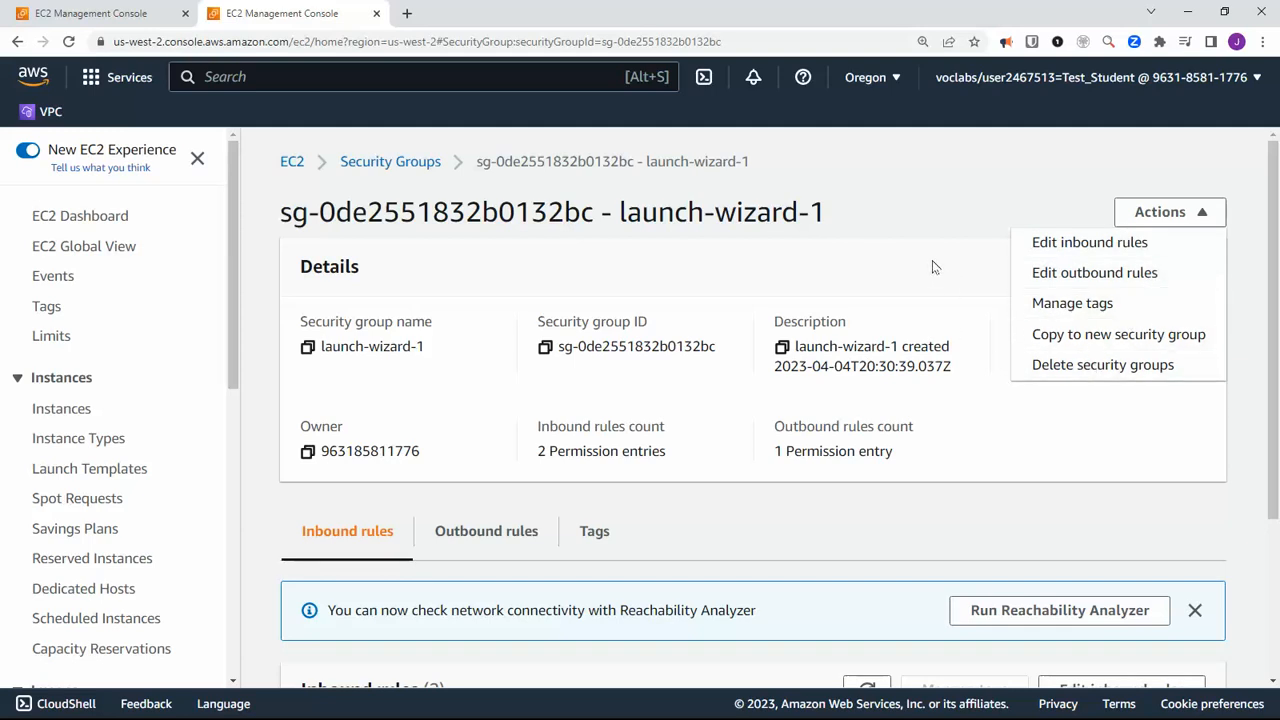
left_click_drag(314, 346, 476, 348)
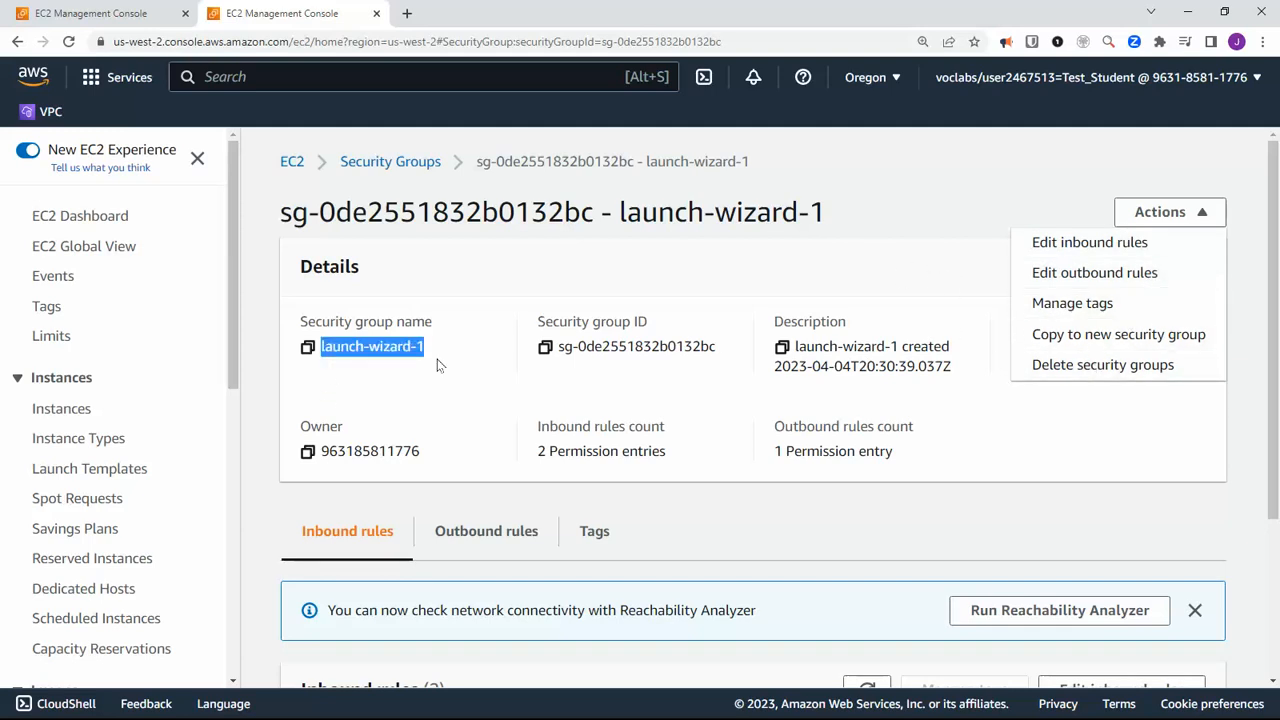
left_click(966, 220)
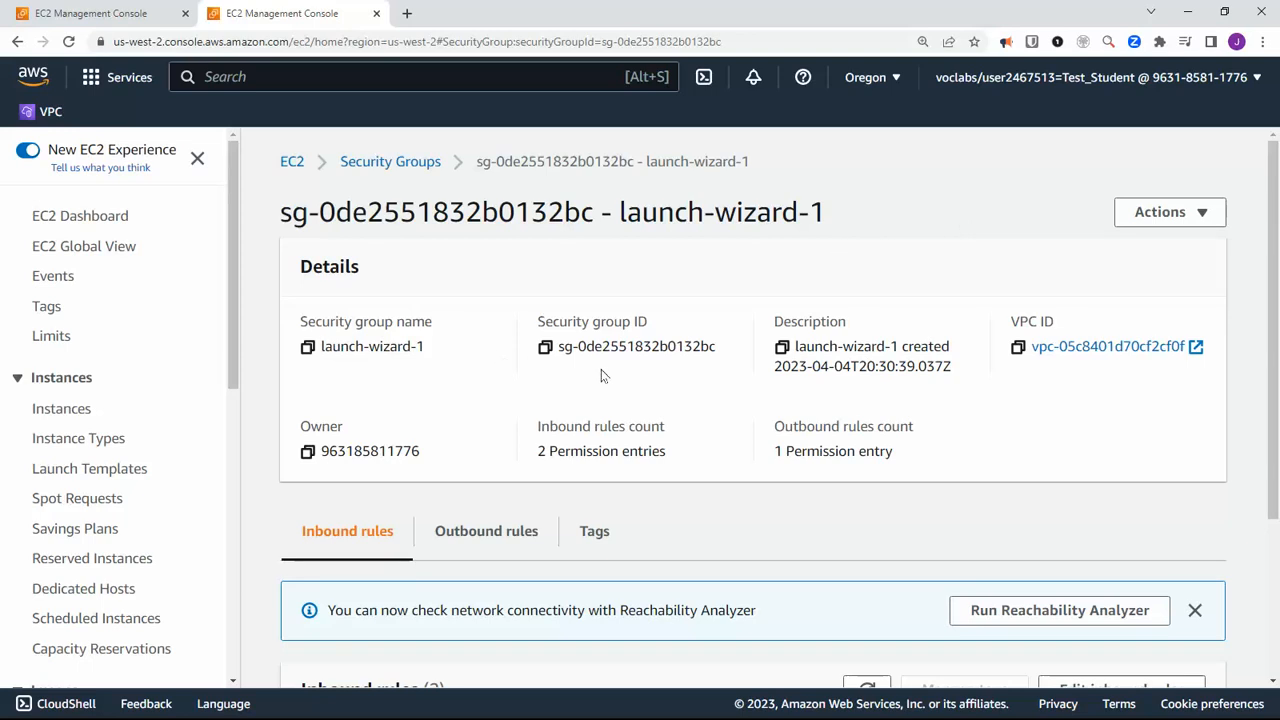
- Return to the database server's launch form and set its SSH rule's source to the launch-wizard-1 security group, clearing and reselecting it once
left_click(128, 18)
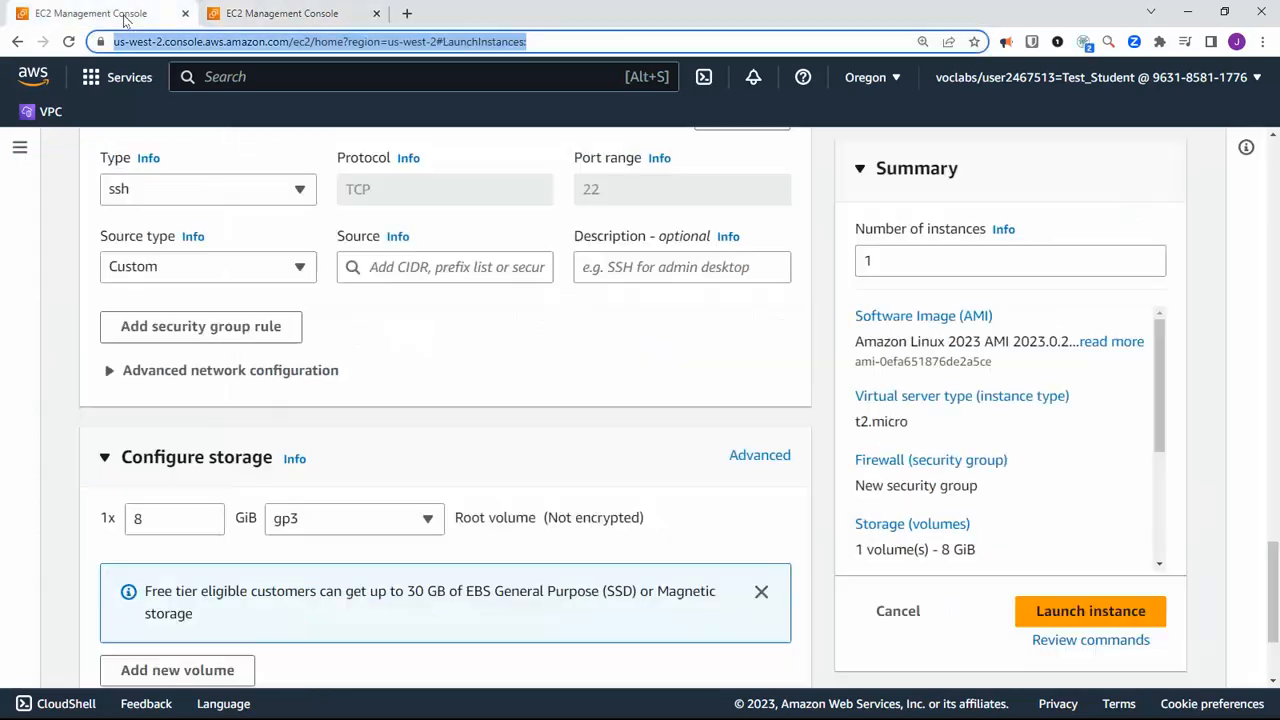
left_click(378, 264)
scroll(508, 485, "down", 10)
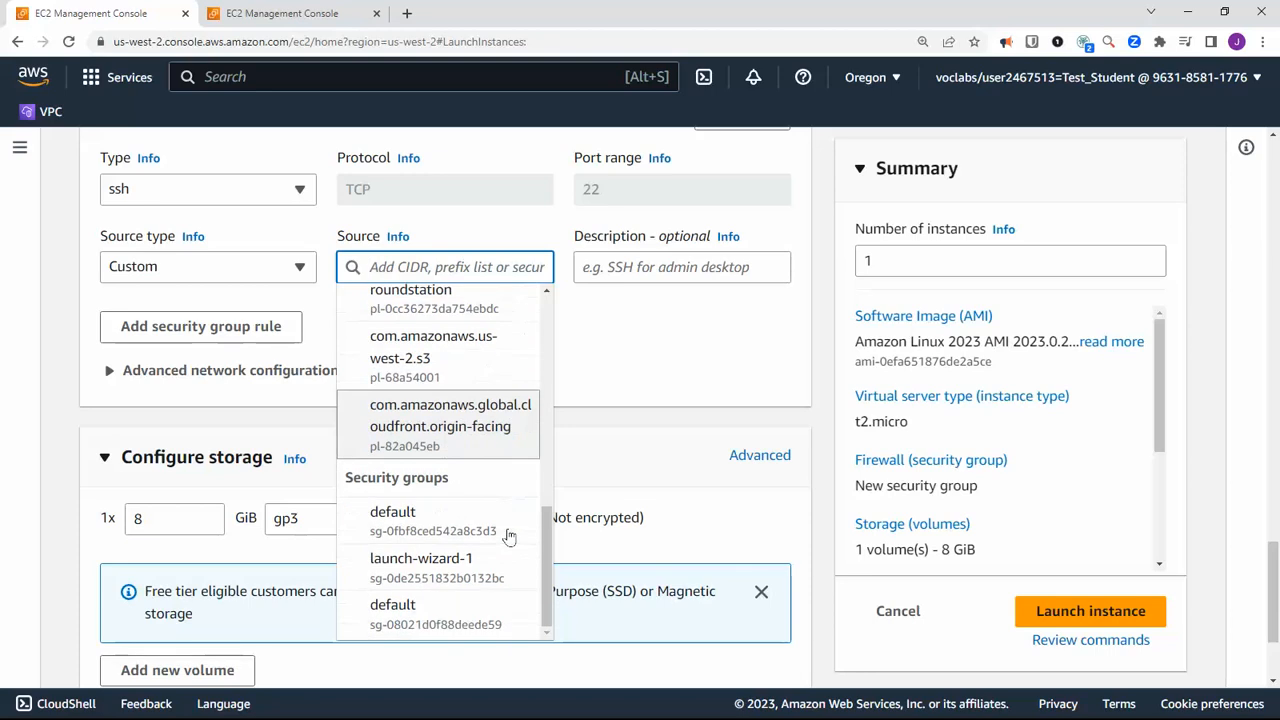
left_click(462, 557)
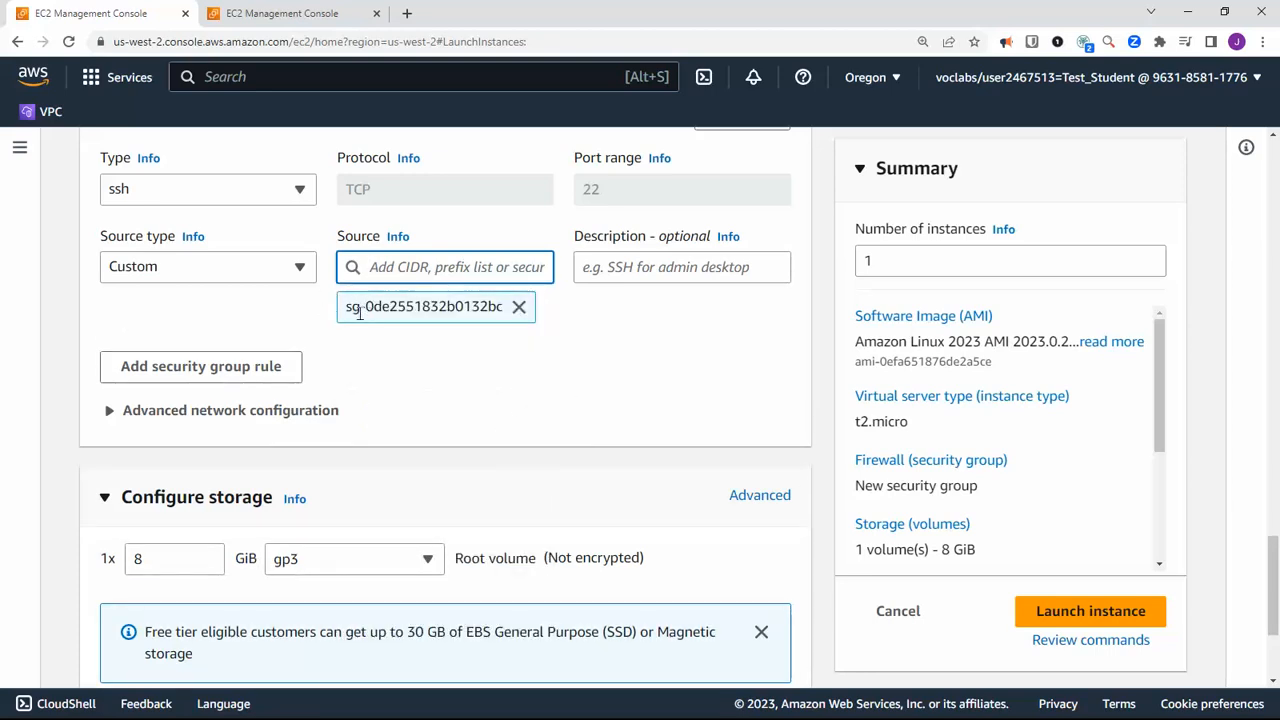
left_click(504, 311)
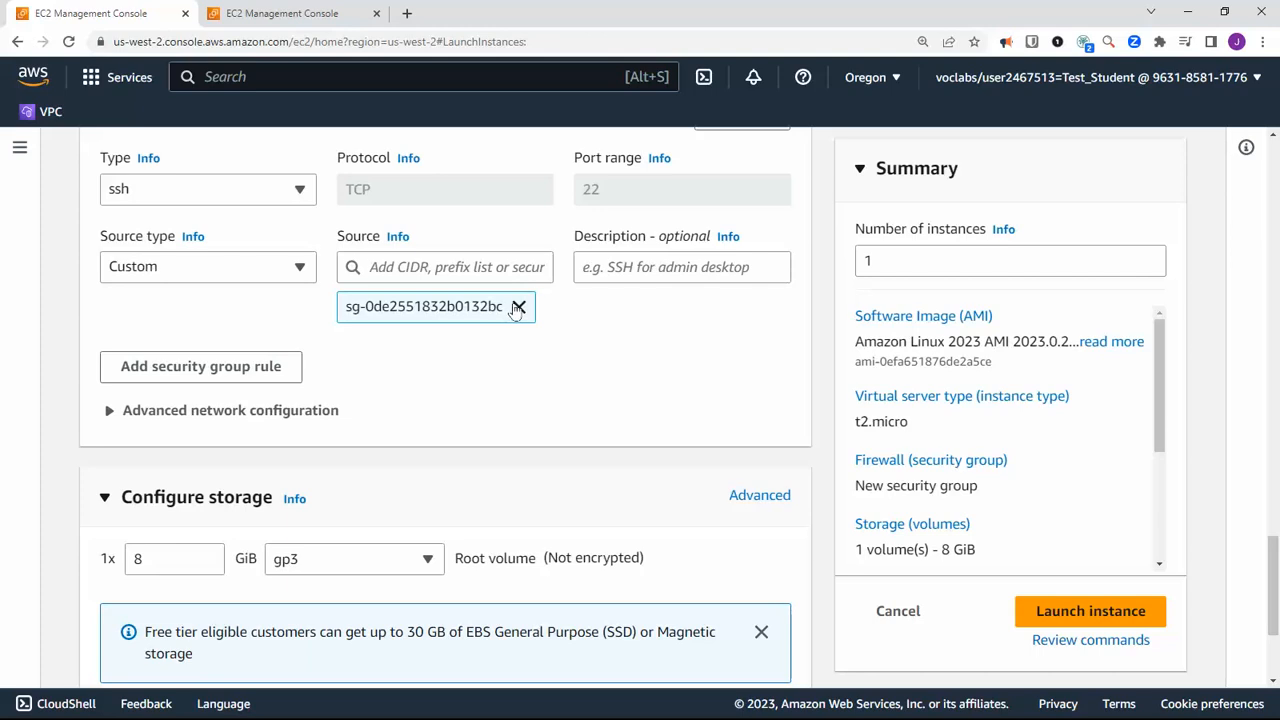
left_click(518, 307)
left_click(524, 268)
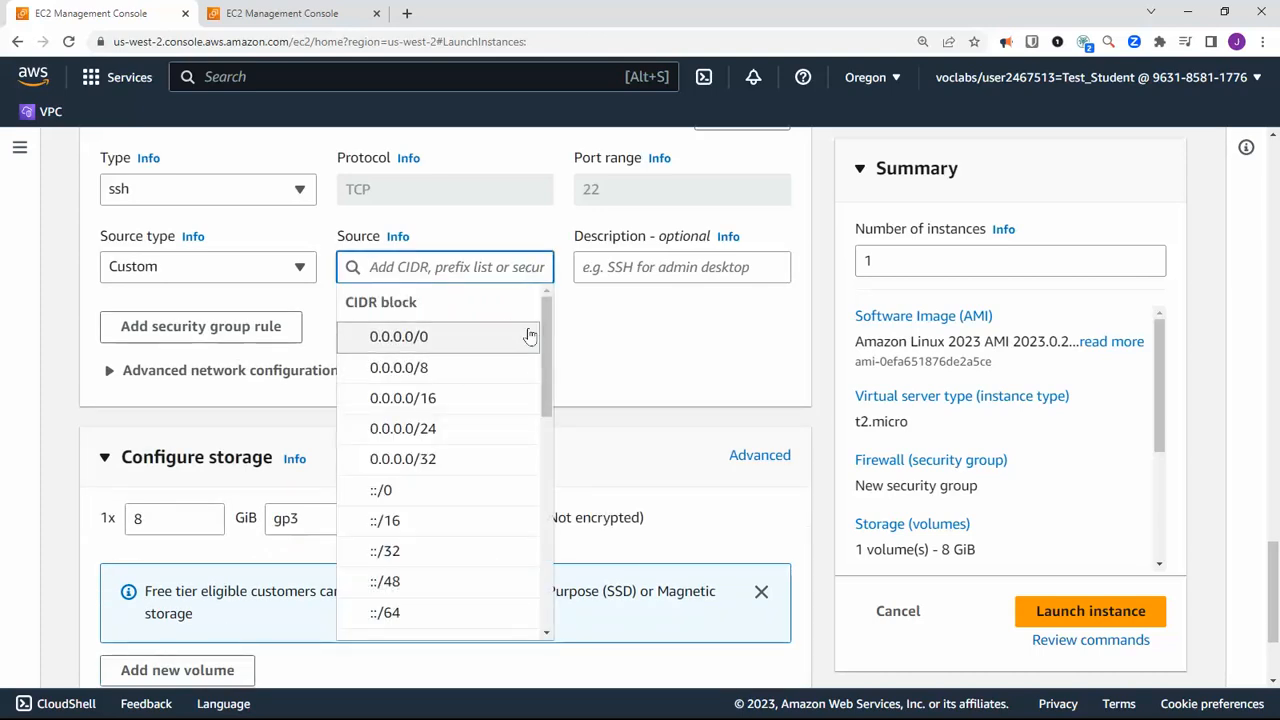
left_click_drag(544, 340, 575, 572)
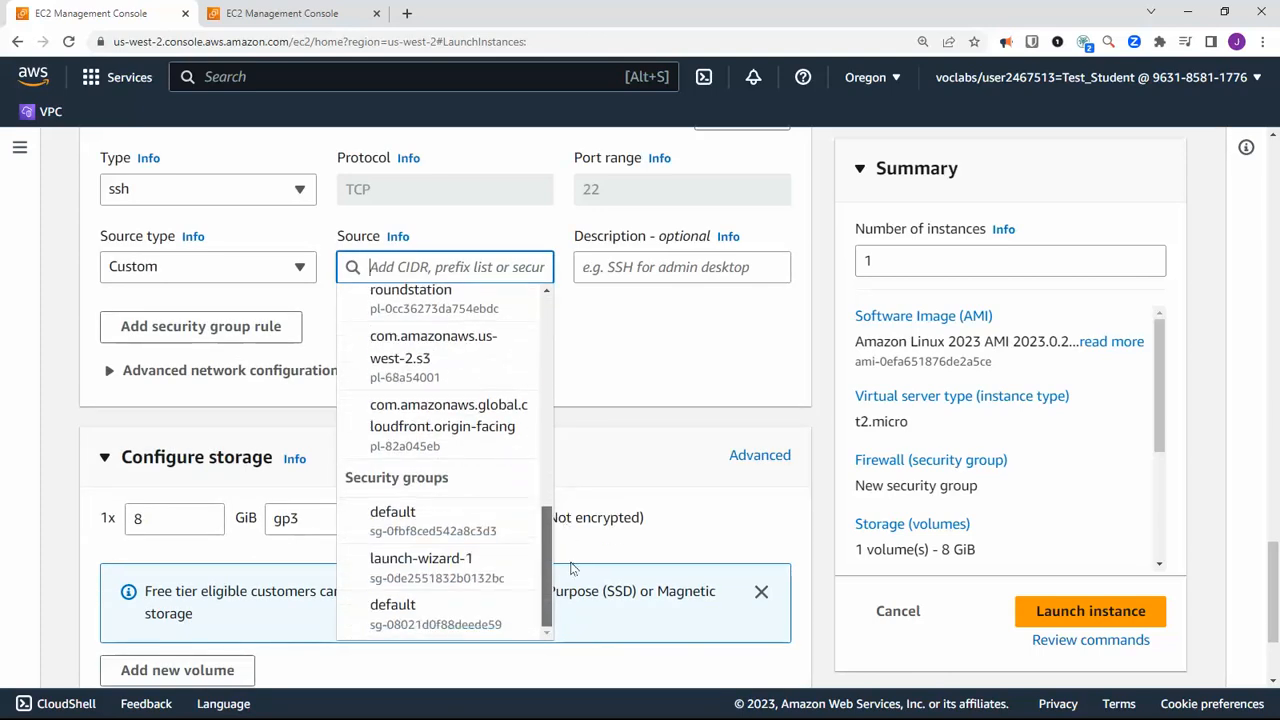
left_click(418, 568)
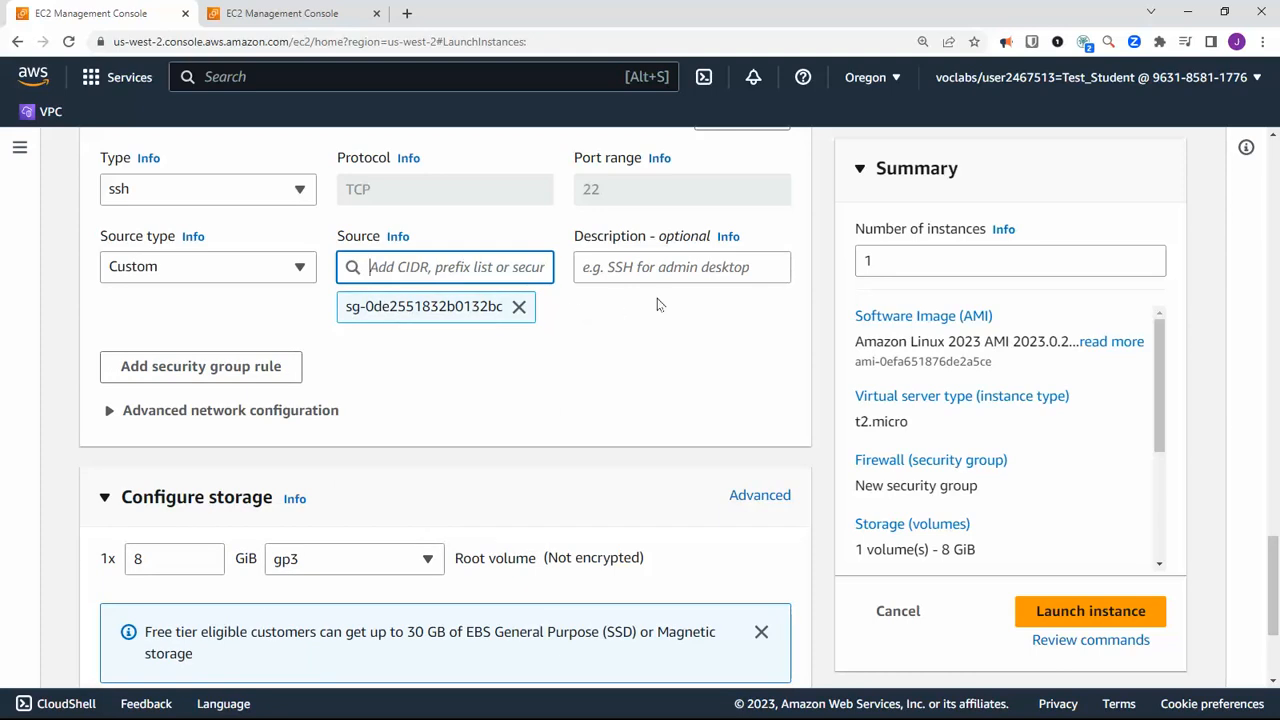
- Launch the database server instance and go to the list of instances
scroll(519, 478, "down", 3)
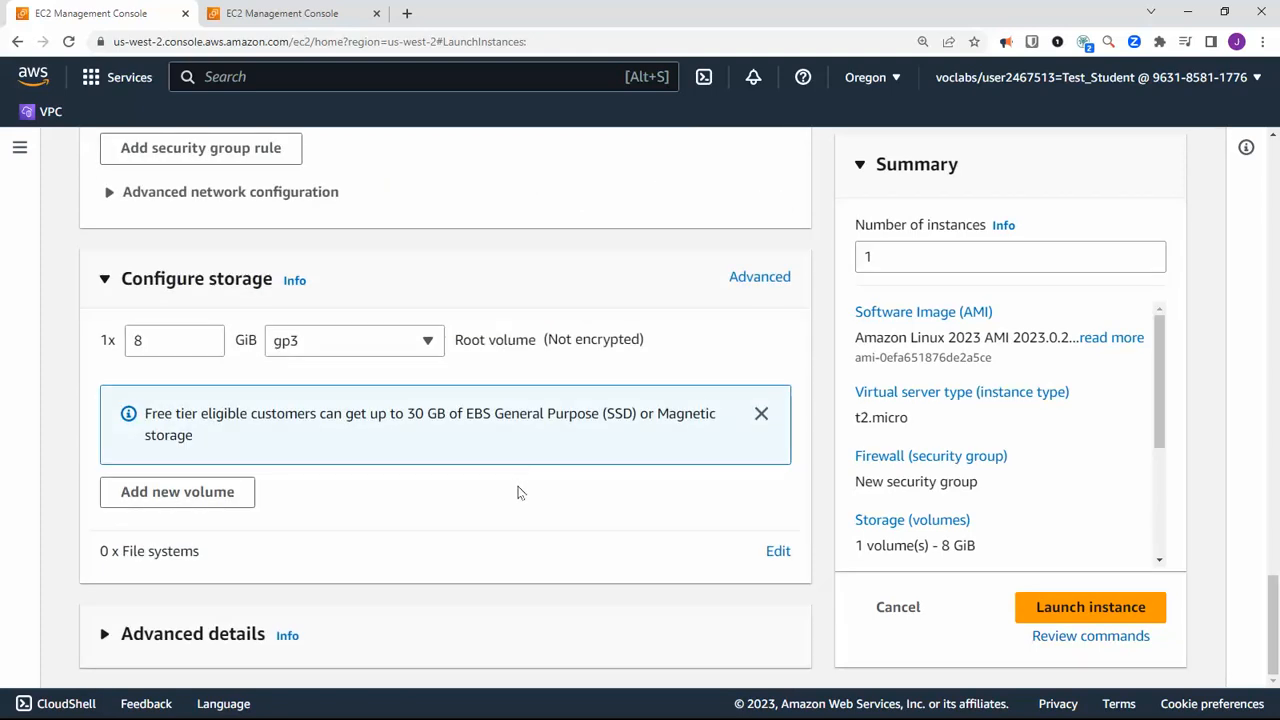
left_click(1066, 612)
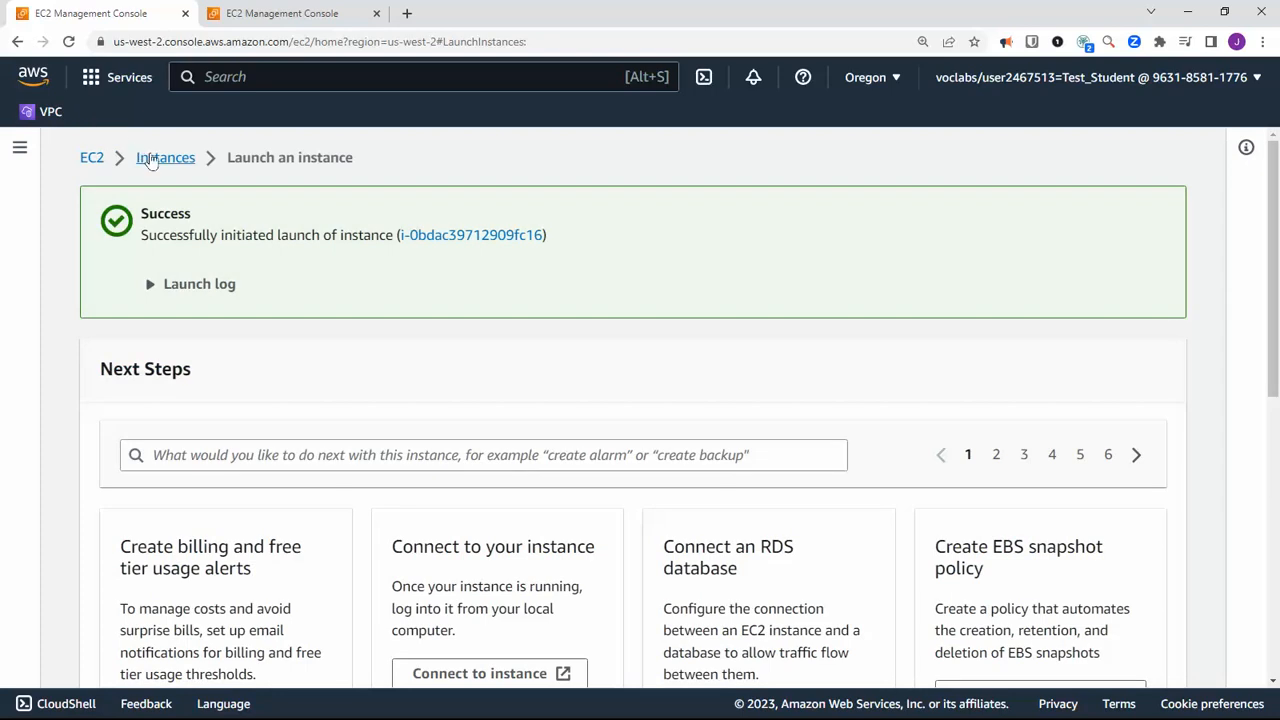
left_click(150, 162)
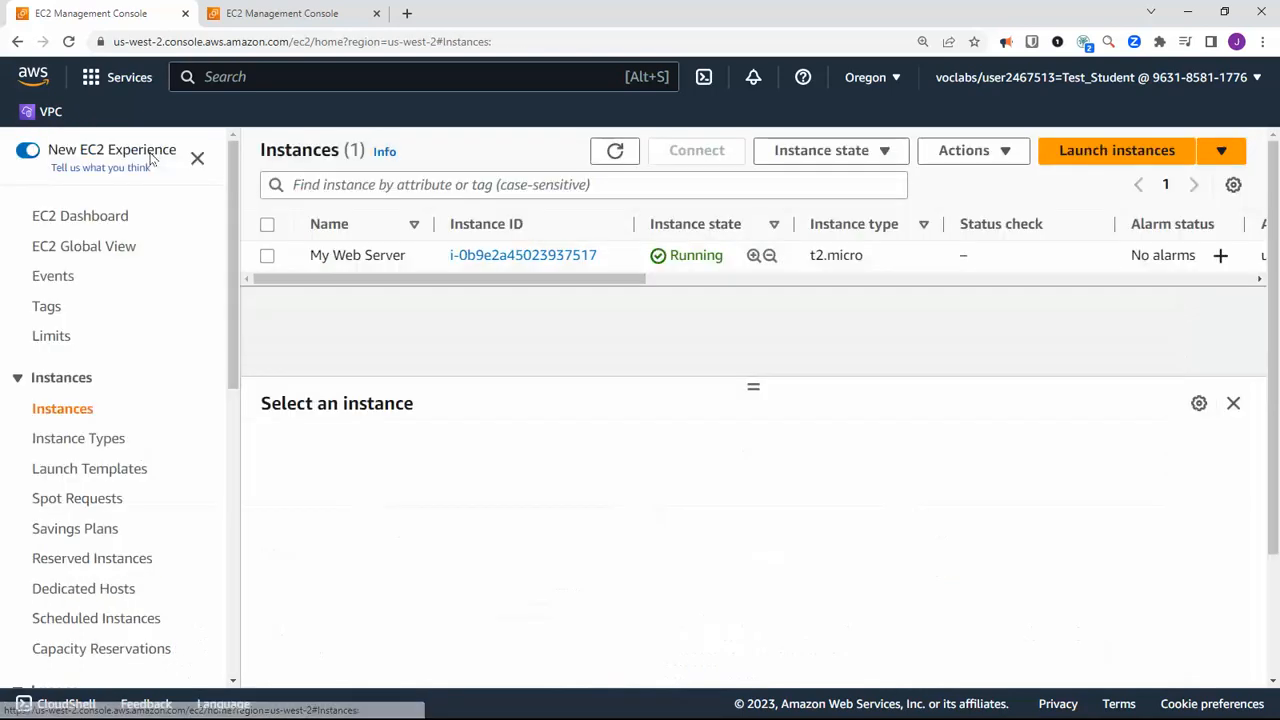
- Check My Web Server's status checks and copy its public IPv4 address from its networking details
left_click_drag(577, 310, 669, 312)
left_click_drag(855, 260, 712, 247)
left_click(736, 258)
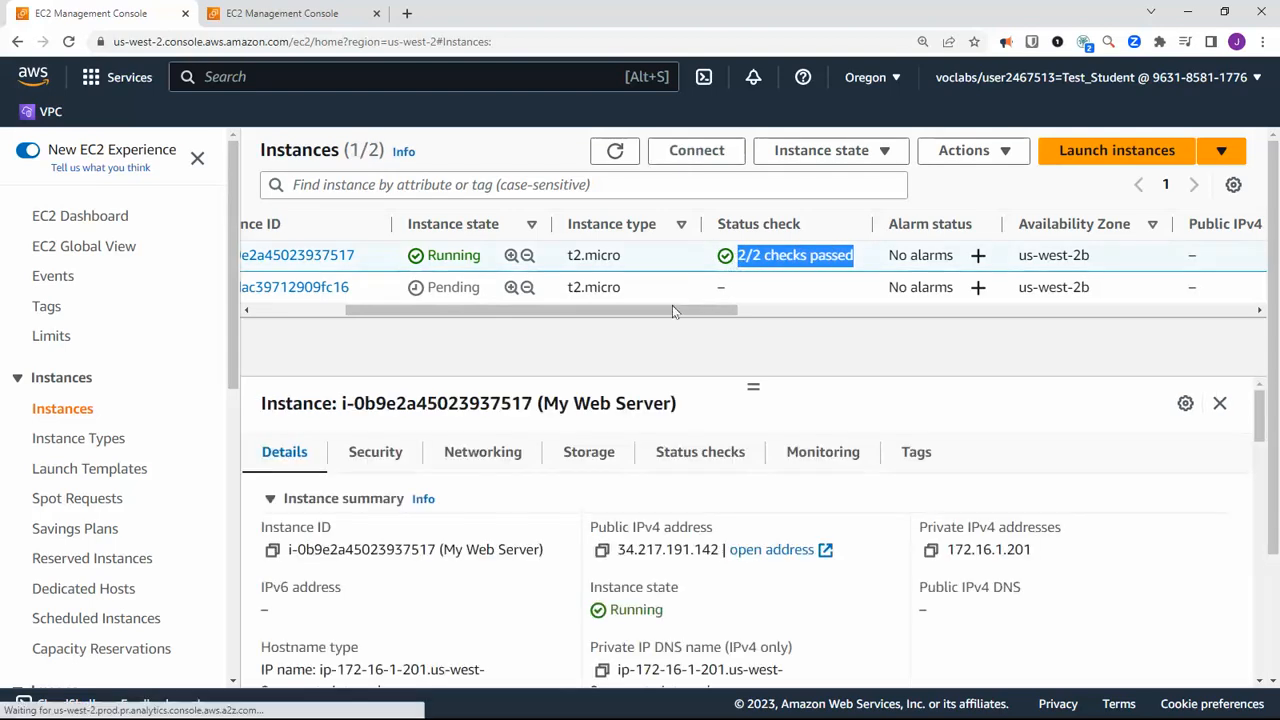
left_click_drag(670, 306, 905, 309)
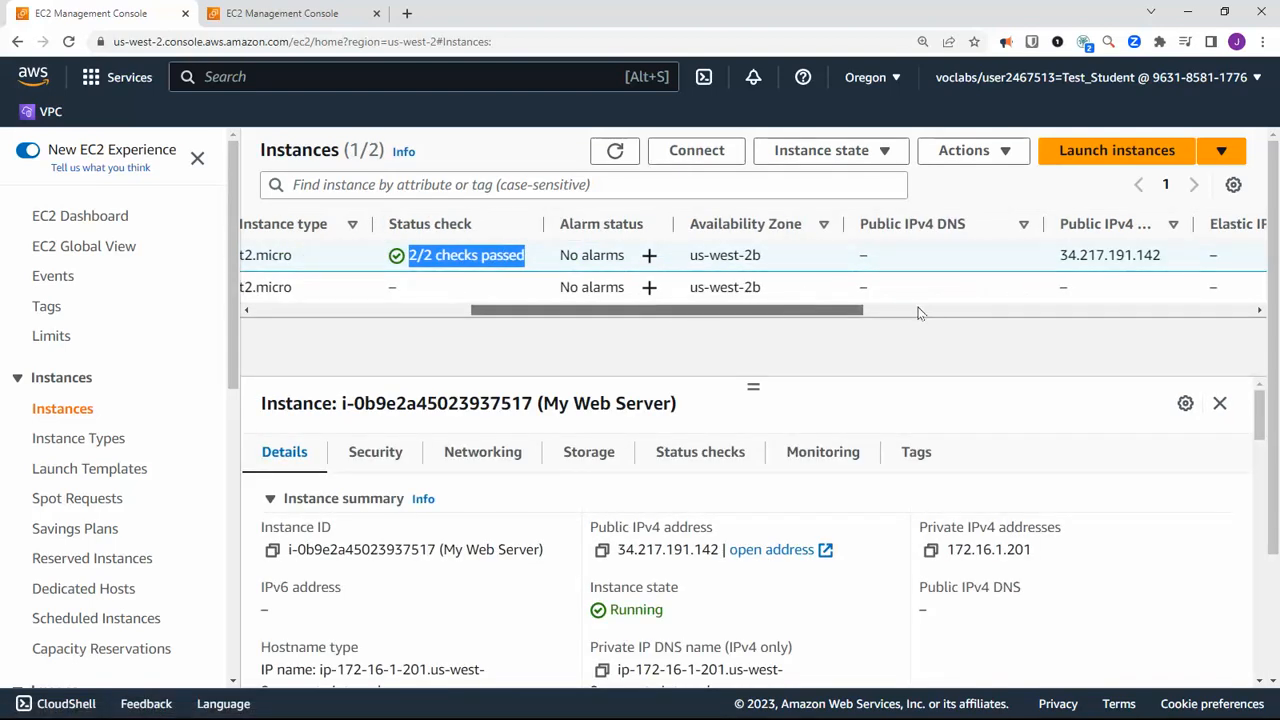
left_click_drag(844, 255, 737, 262)
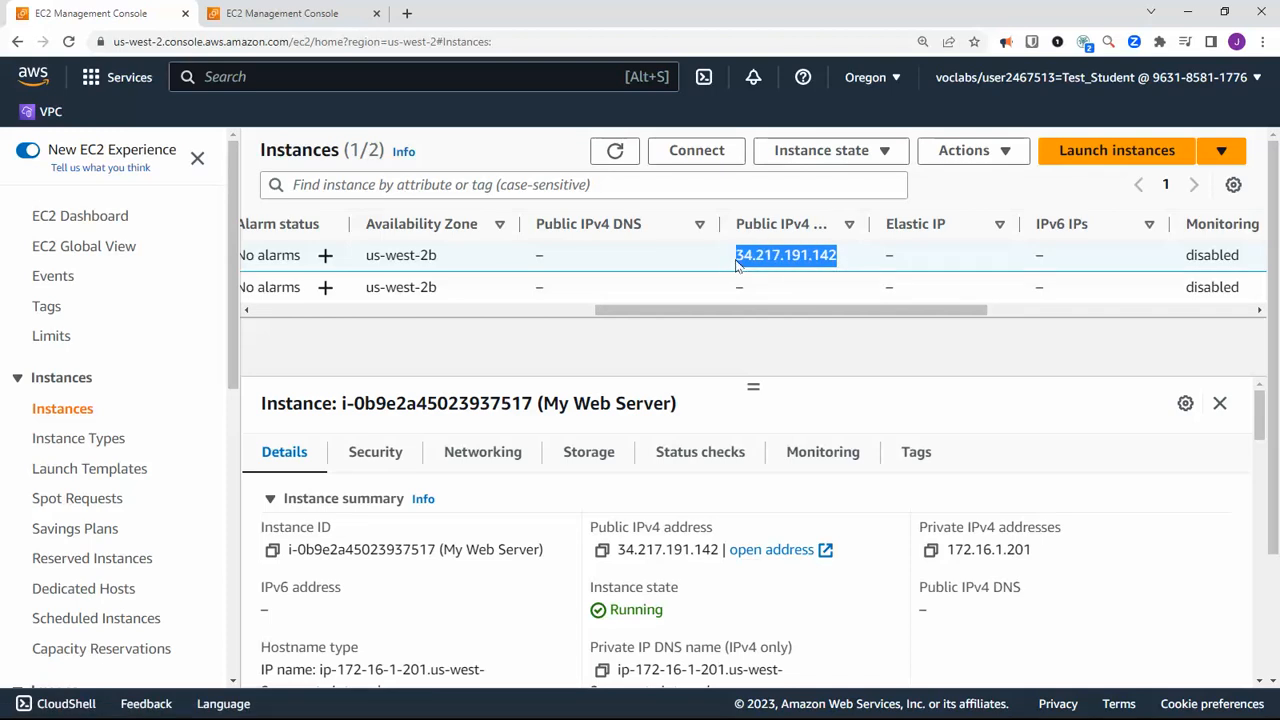
right_click(740, 258)
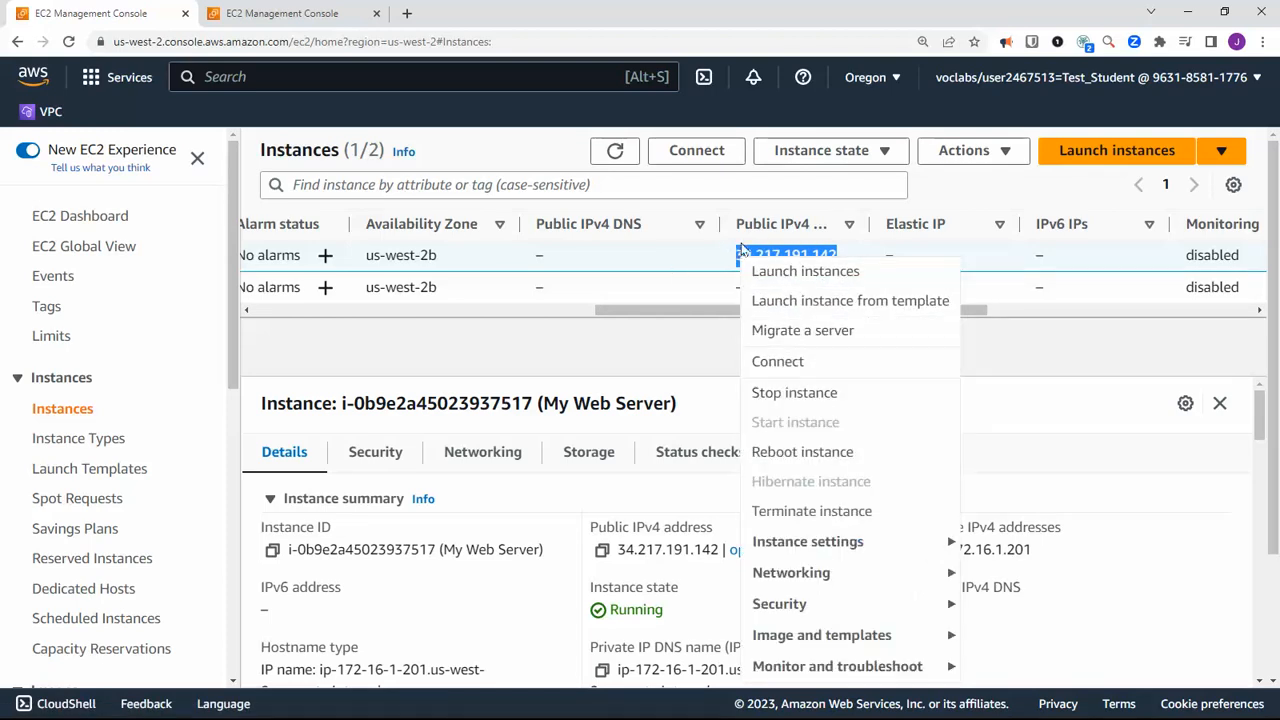
left_click(490, 500)
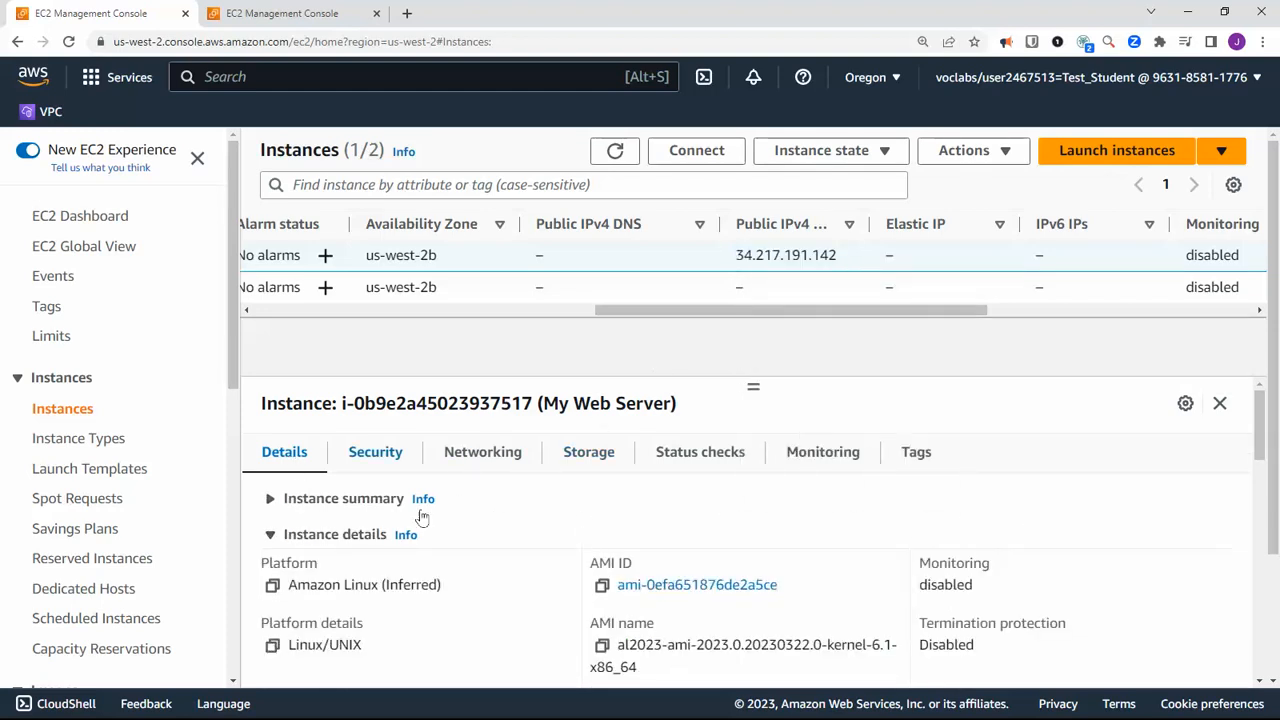
left_click(380, 455)
left_click(473, 455)
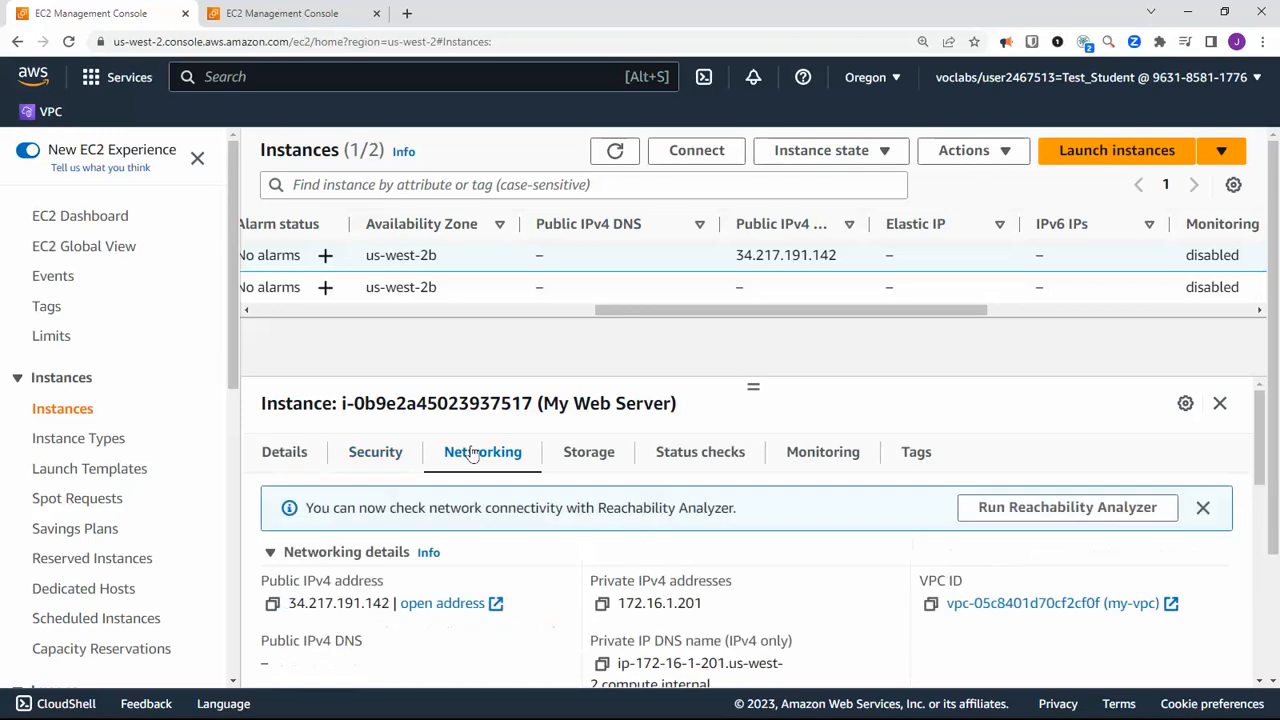
scroll(640, 577, "down", 1)
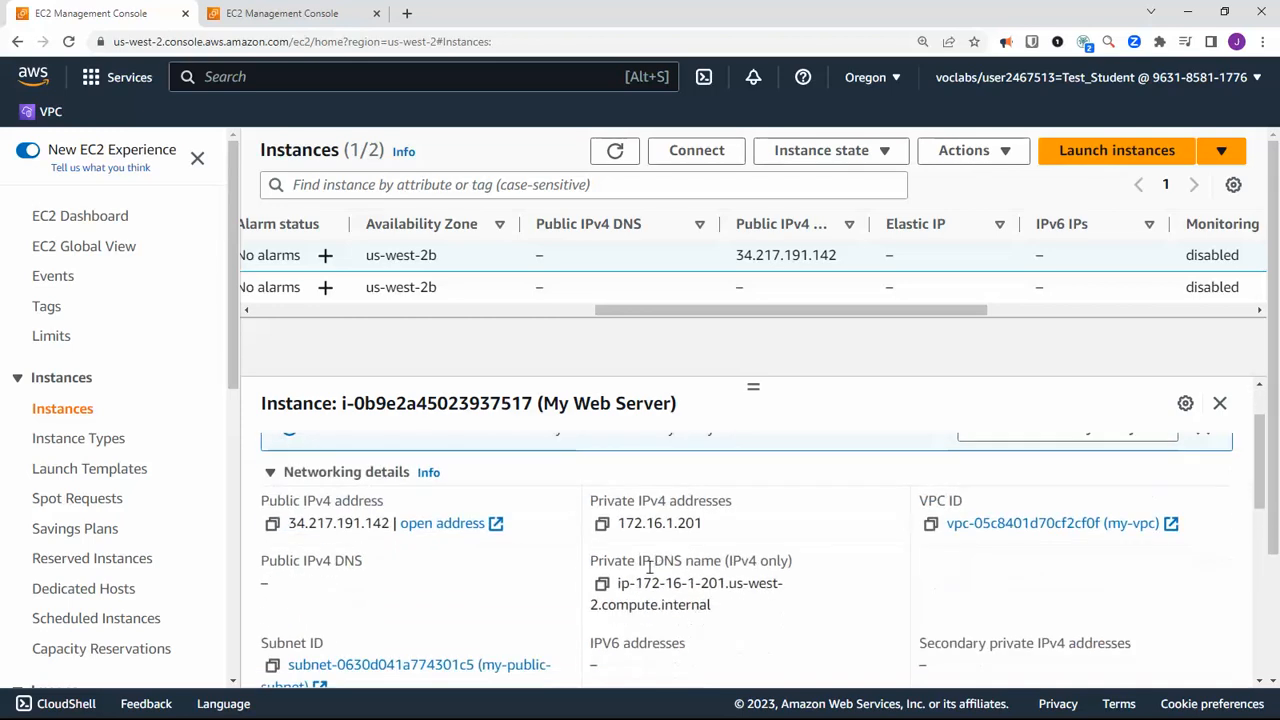
left_click(272, 523)
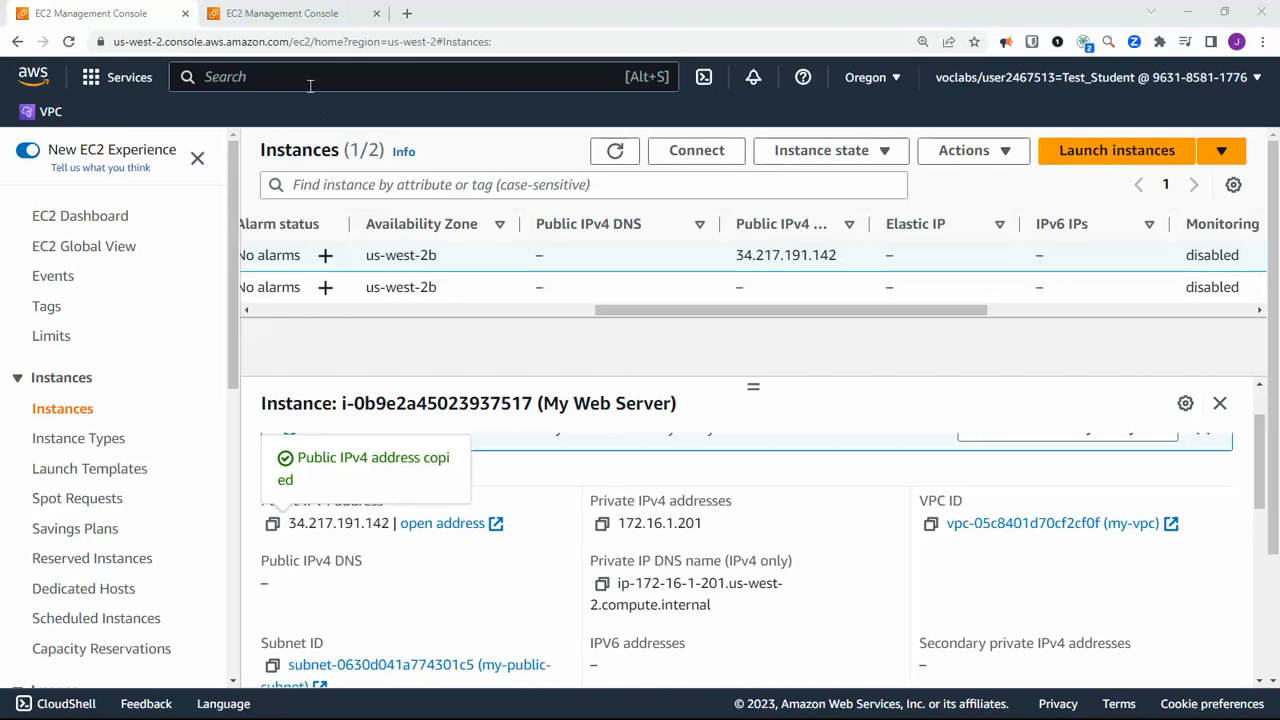
- Load the copied public IPv4 address in a new browser tab to test the web page, and close that tab
left_click(406, 13)
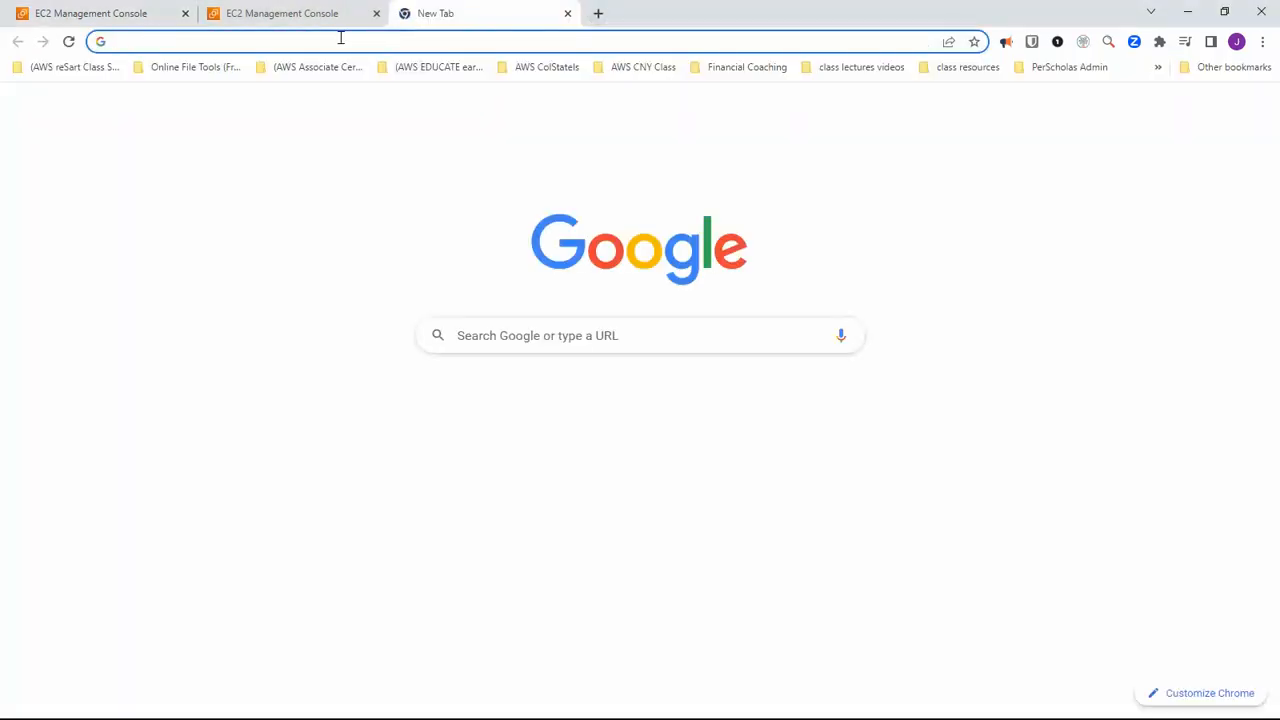
key("ctrl+v")
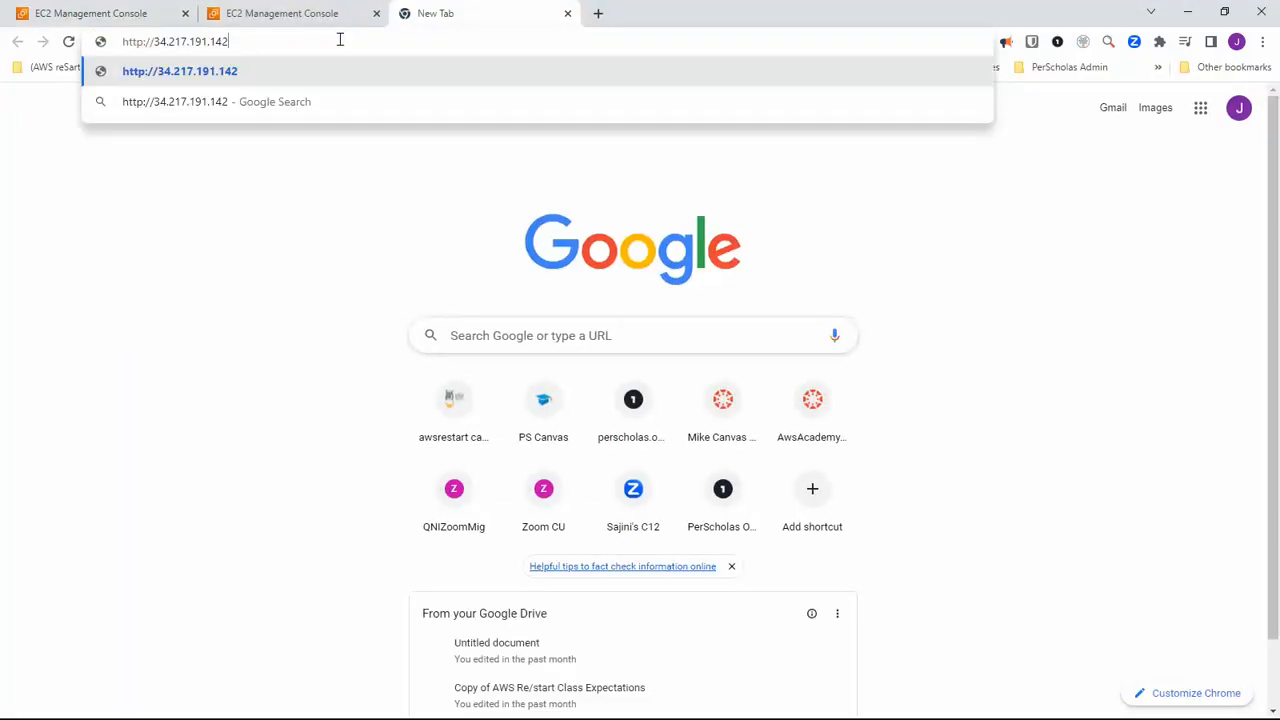
key("Return")
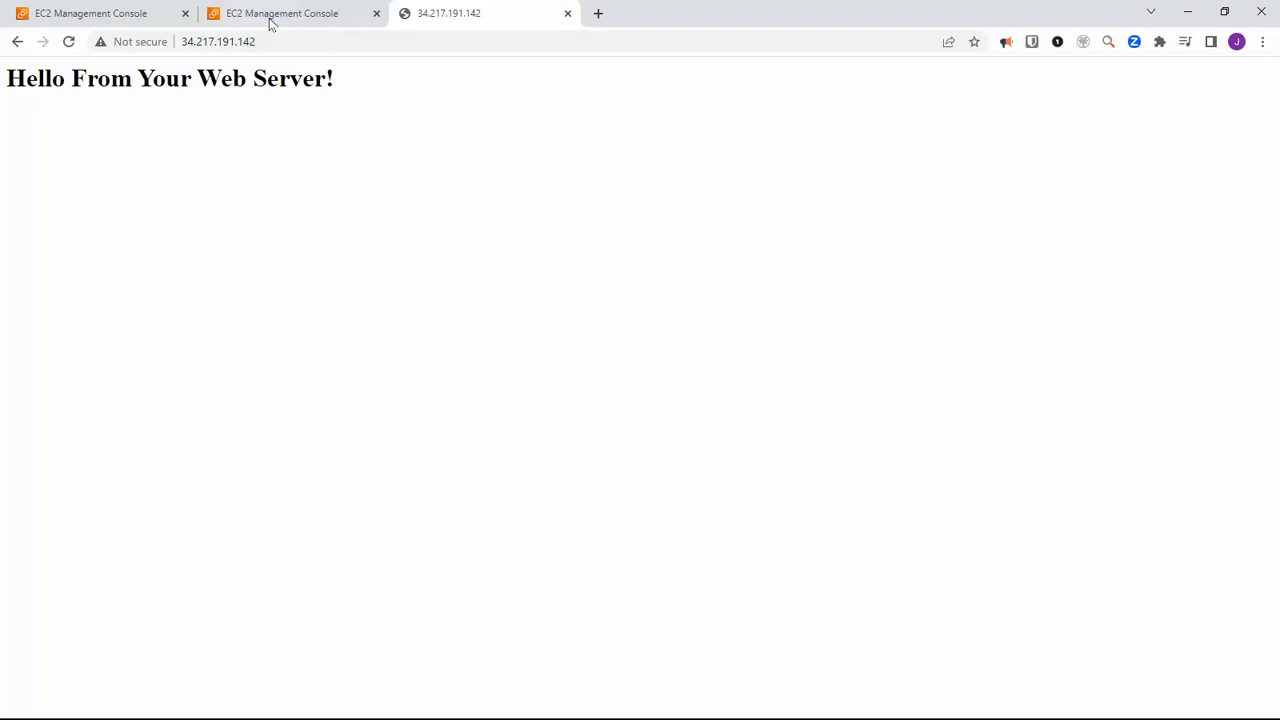
left_click(567, 13)
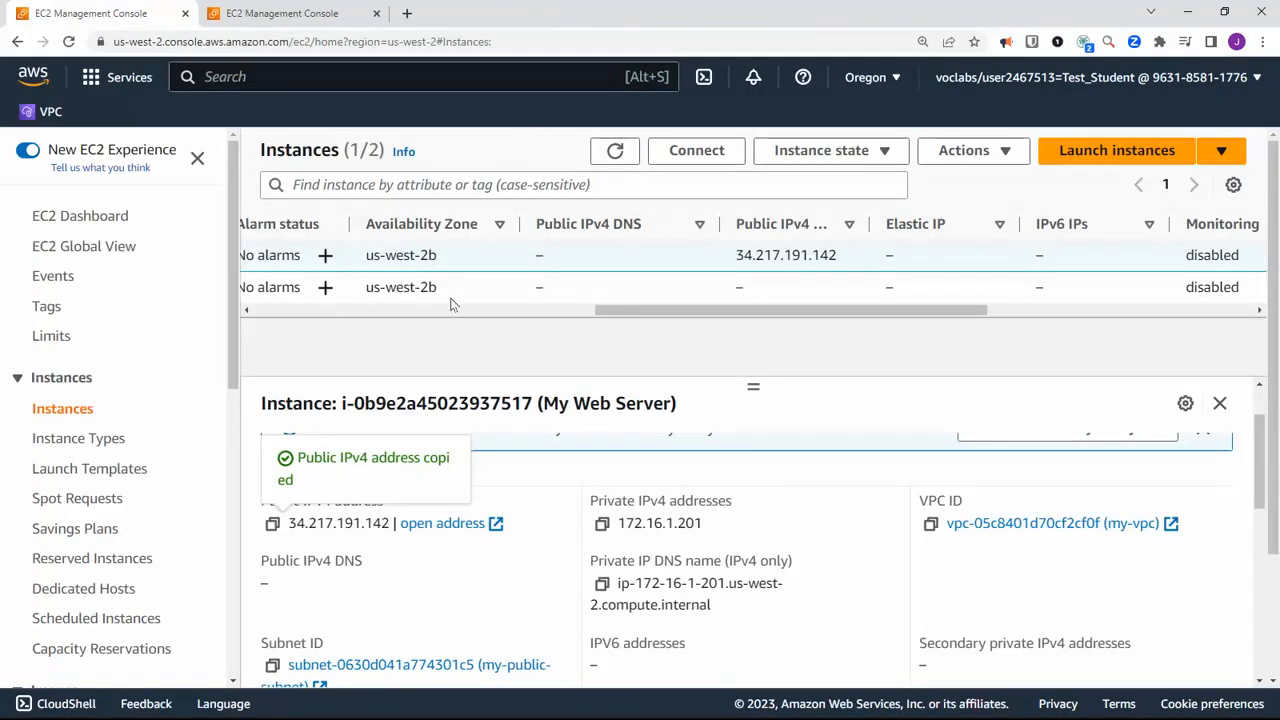
- Try to connect to My Web Server through EC2 Instance Connect with the default ec2-user name, and close the session tab
left_click(534, 314)
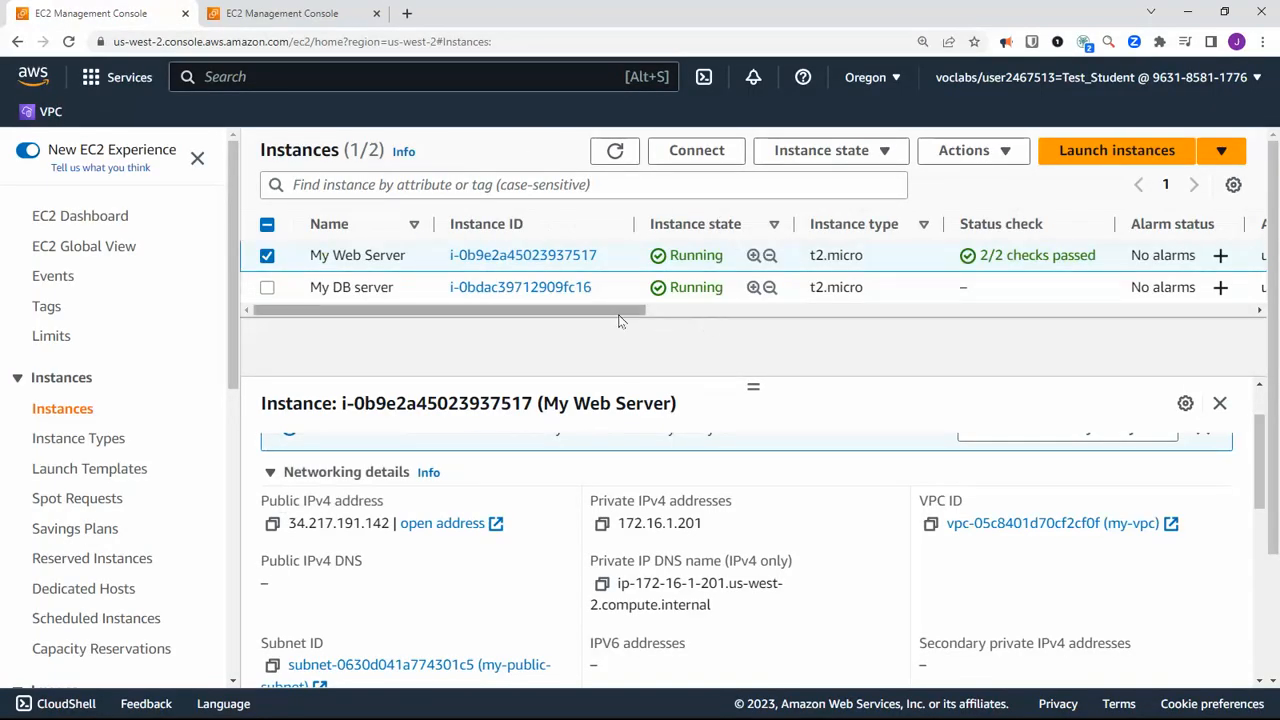
left_click_drag(621, 312, 521, 303)
left_click(267, 257)
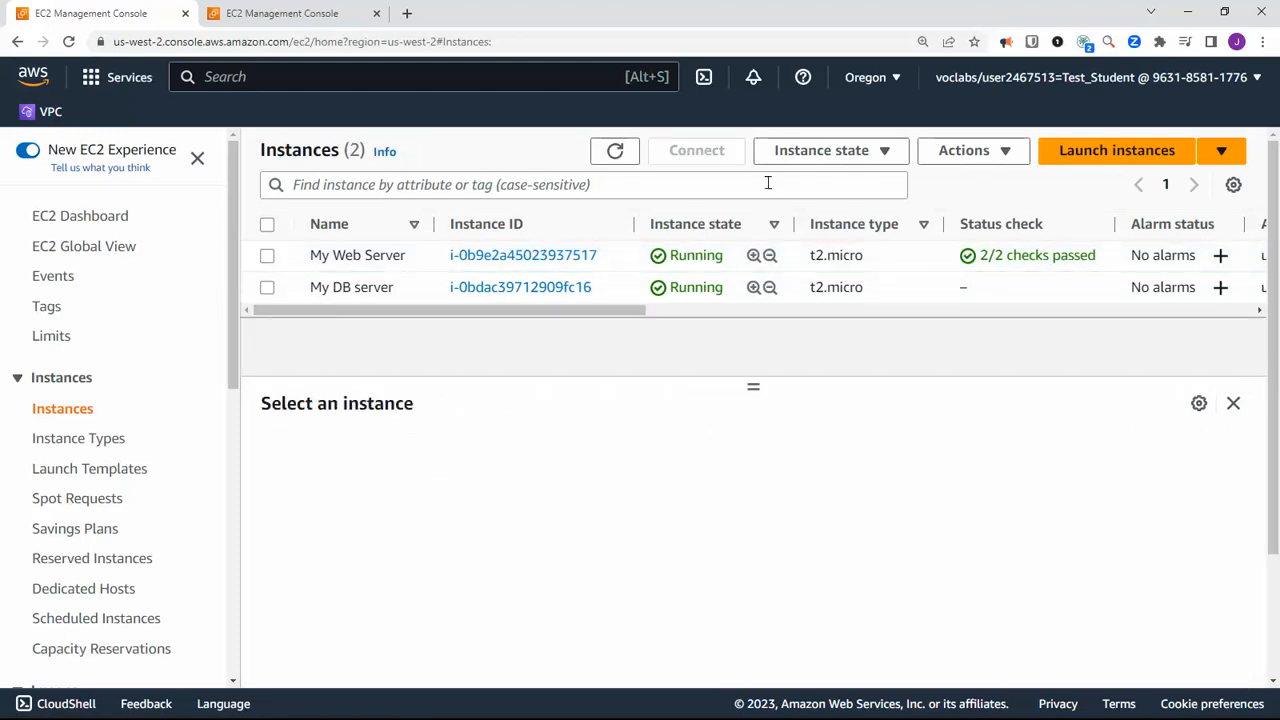
left_click(267, 257)
left_click(267, 257)
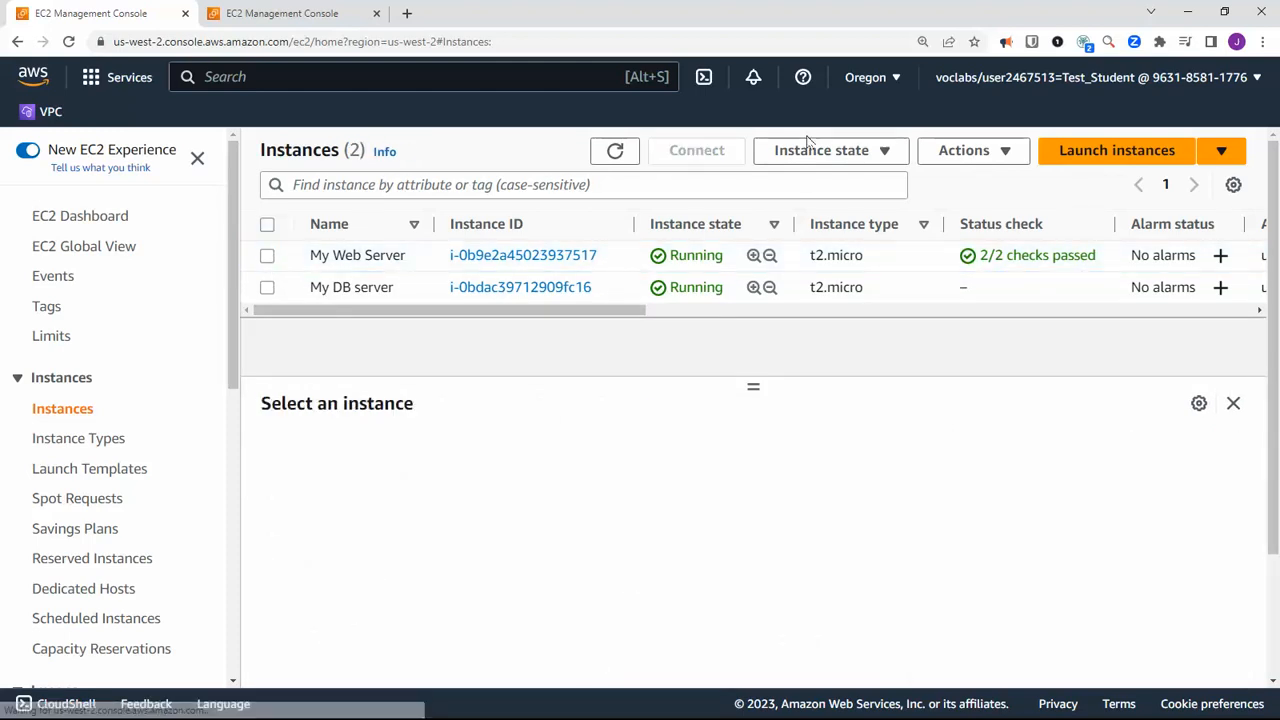
left_click(267, 257)
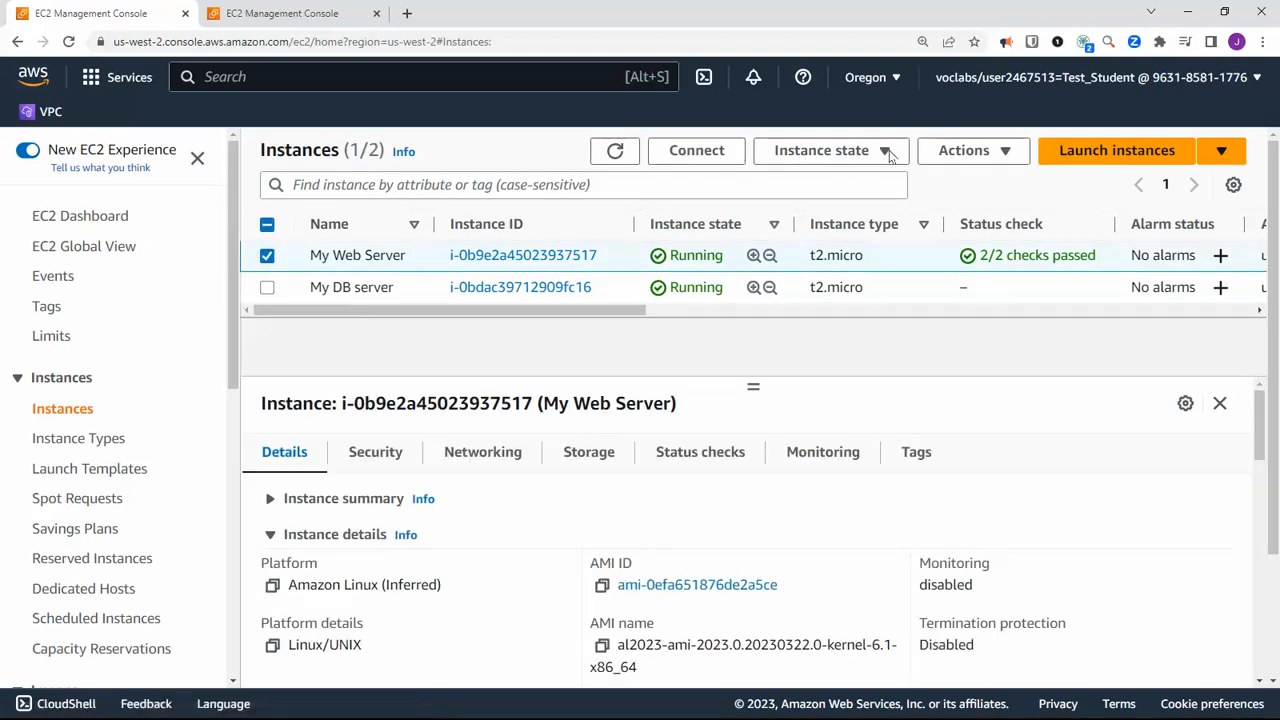
left_click(704, 152)
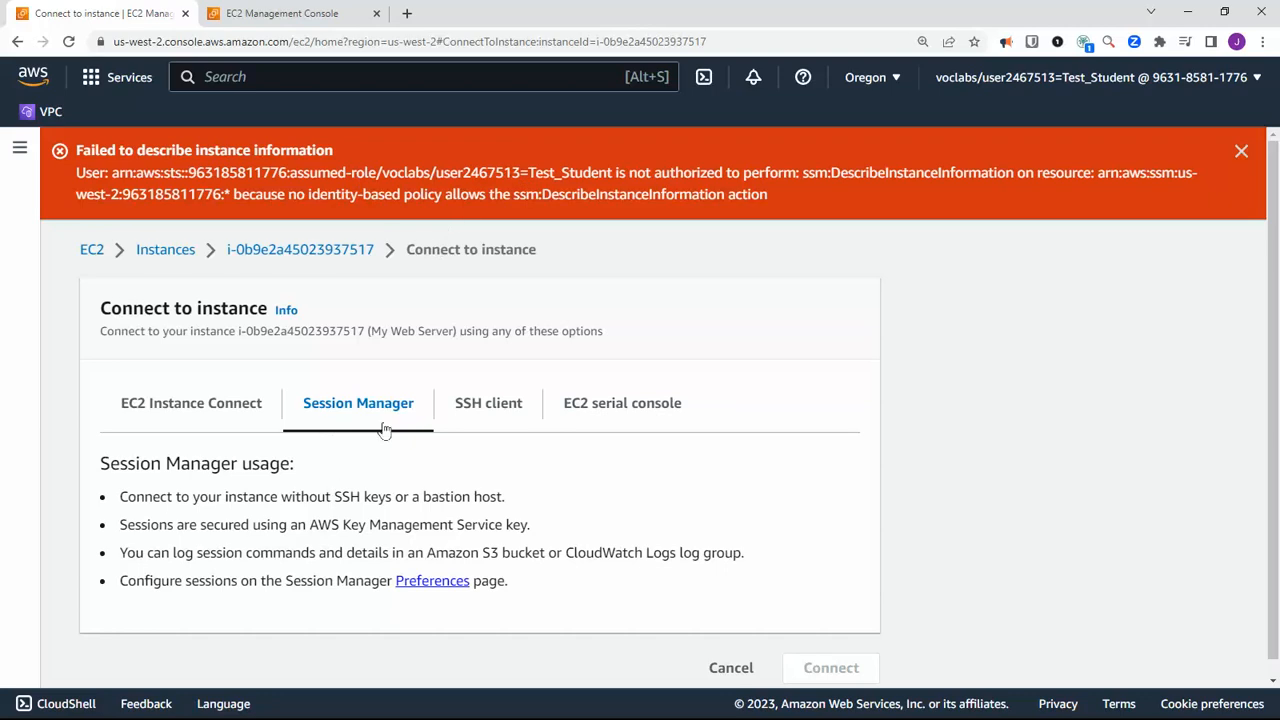
left_click(207, 410)
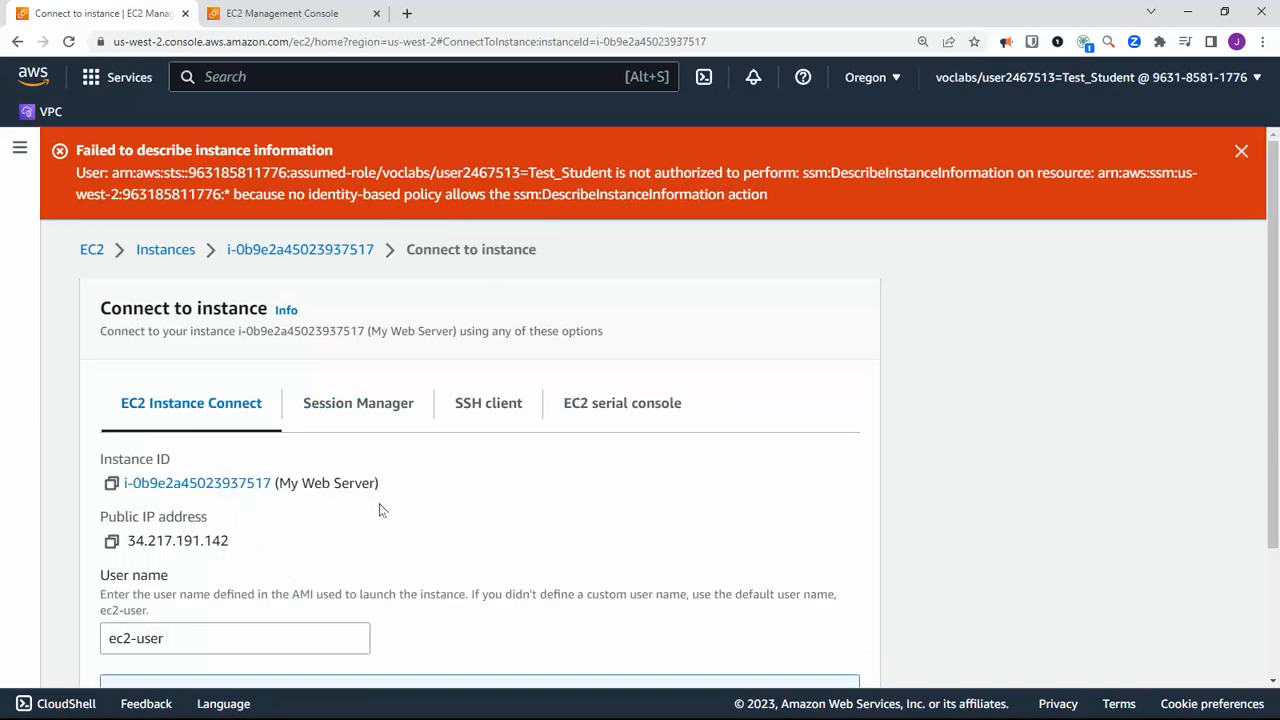
scroll(370, 510, "down", 2)
left_click(821, 653)
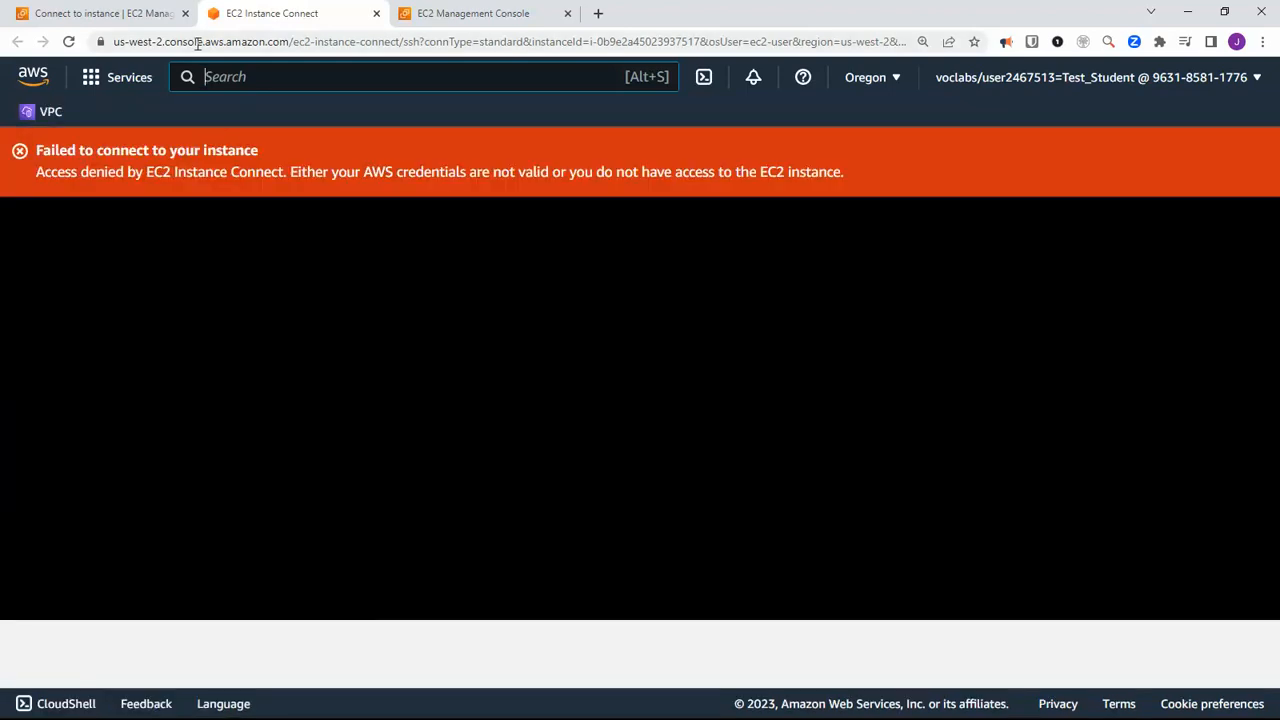
left_click(376, 13)
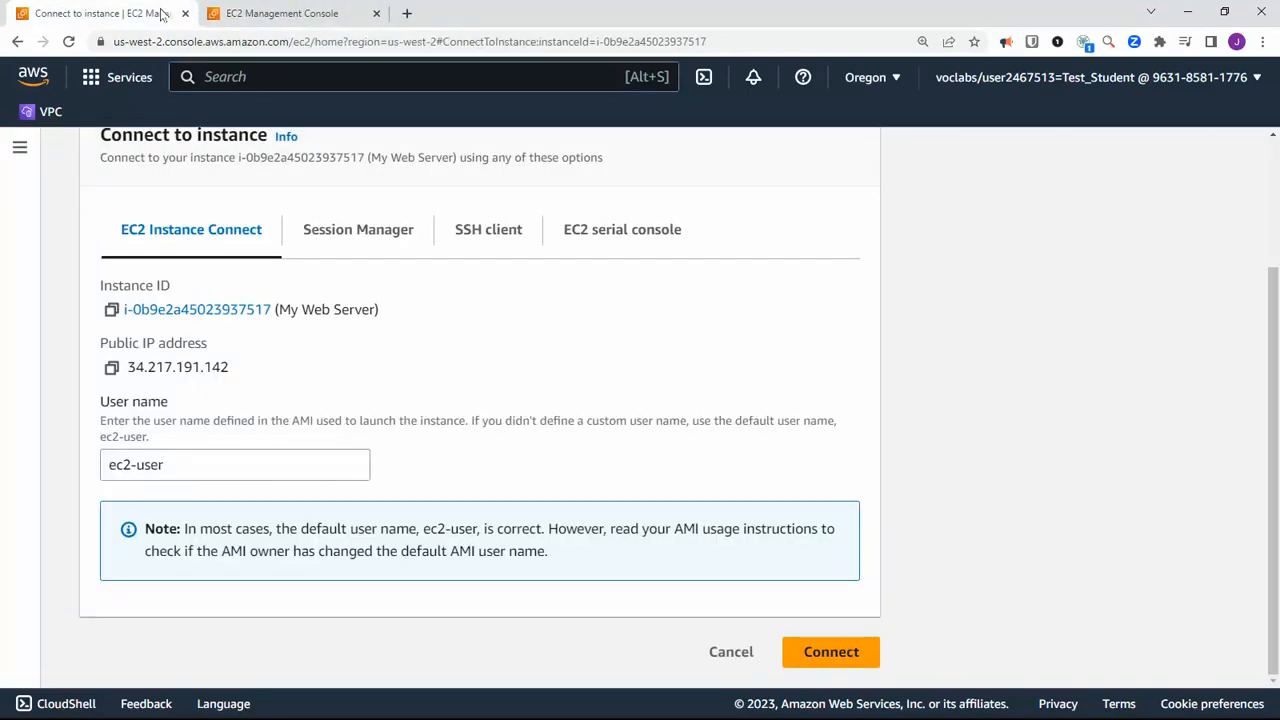
- In the second console tab, open the running instances from the EC2 dashboard and remove the instance state filter
left_click(240, 13)
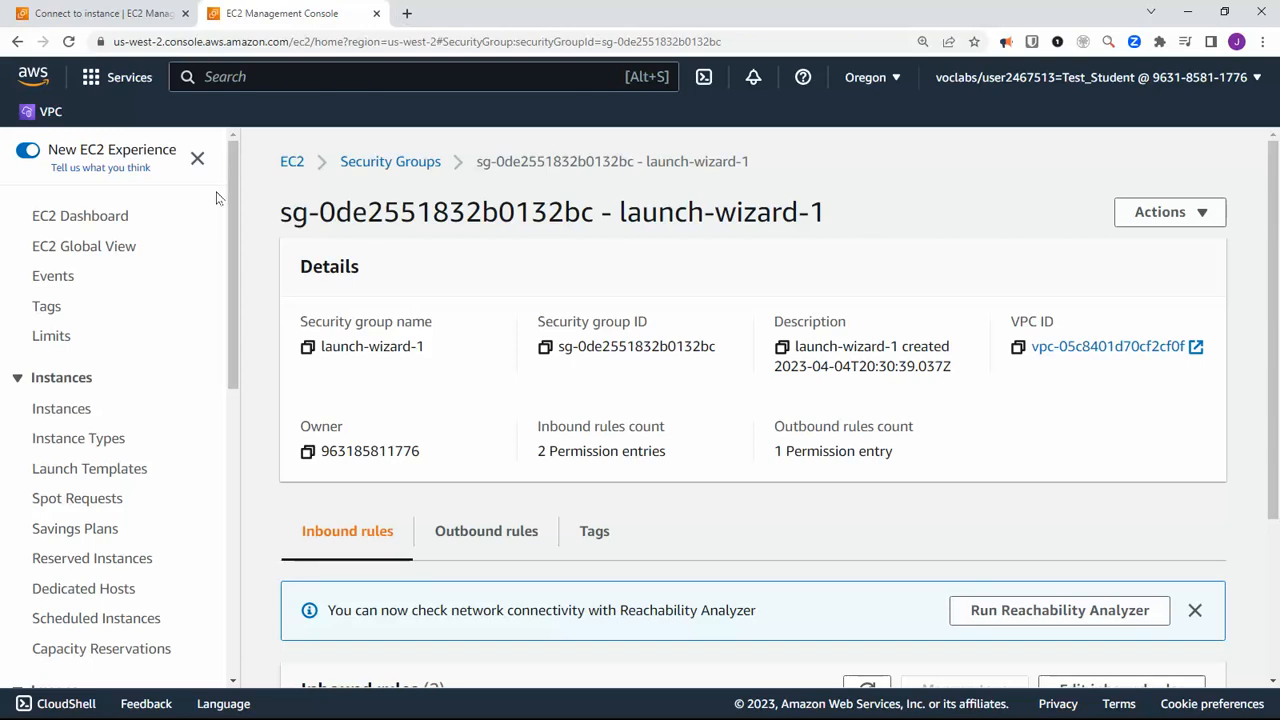
left_click(77, 217)
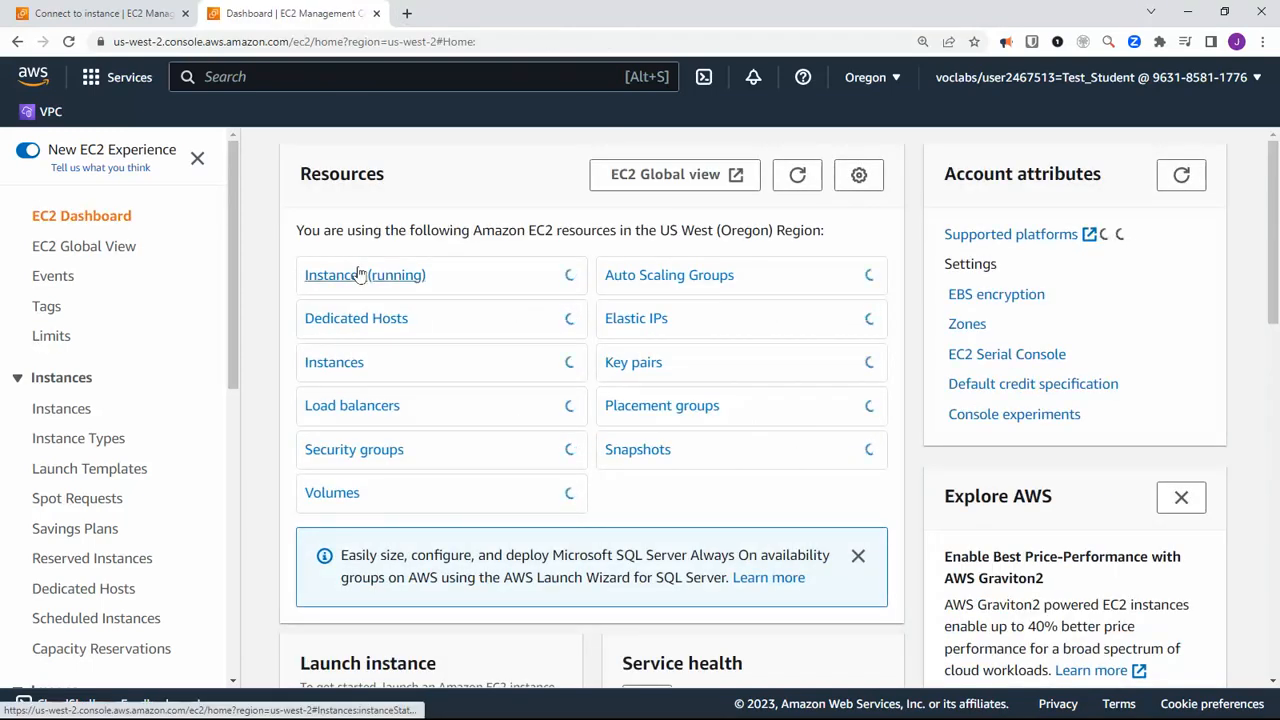
left_click(357, 275)
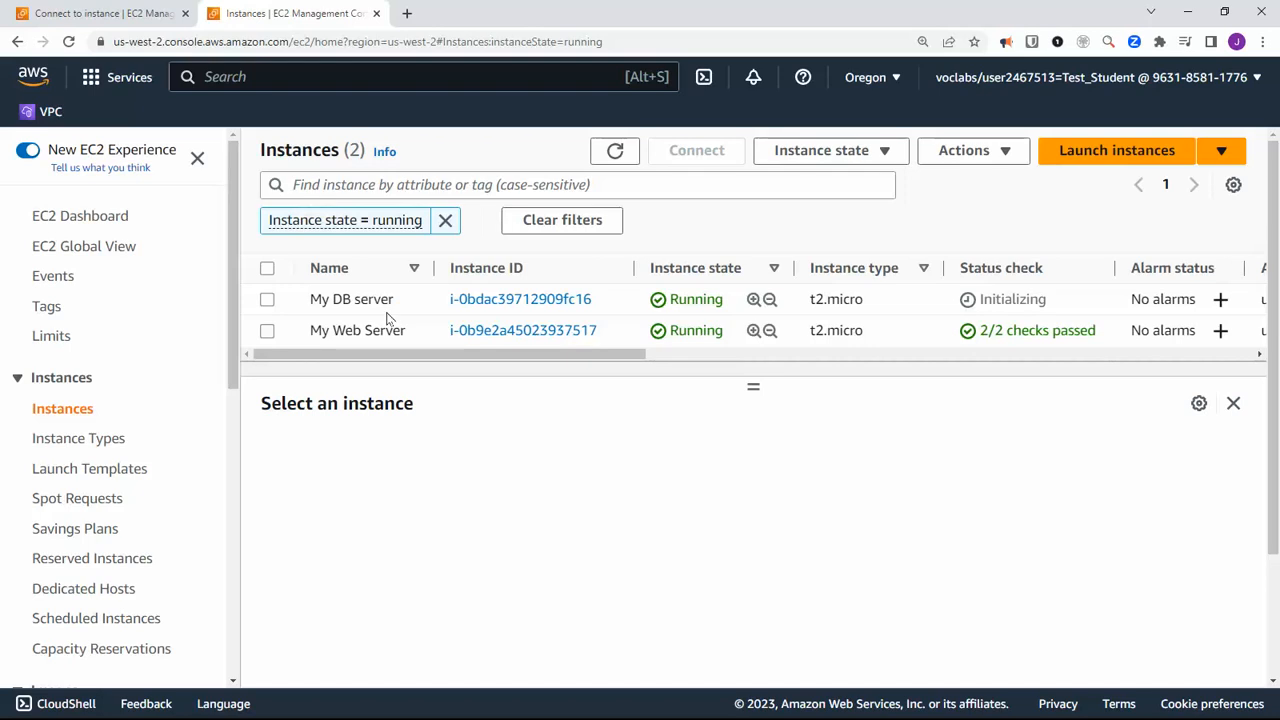
left_click(445, 220)
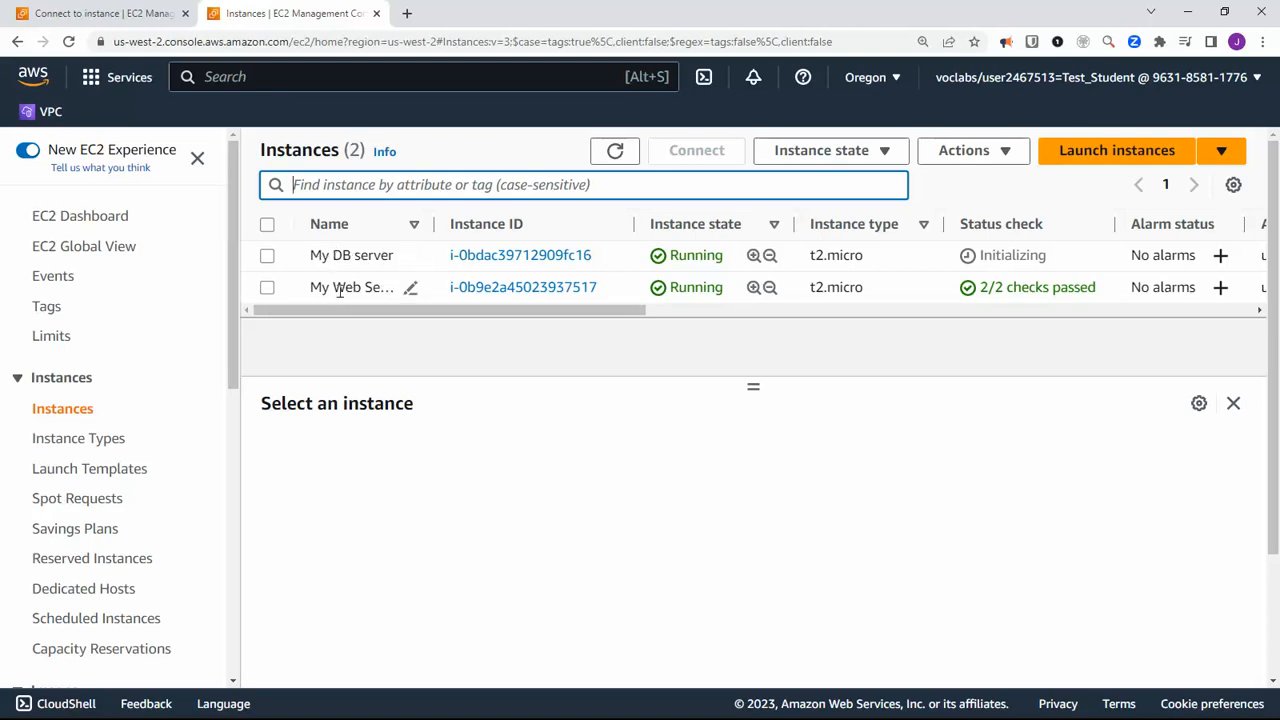
- Select My Web Server and examine its security details and inbound rules
left_click(268, 288)
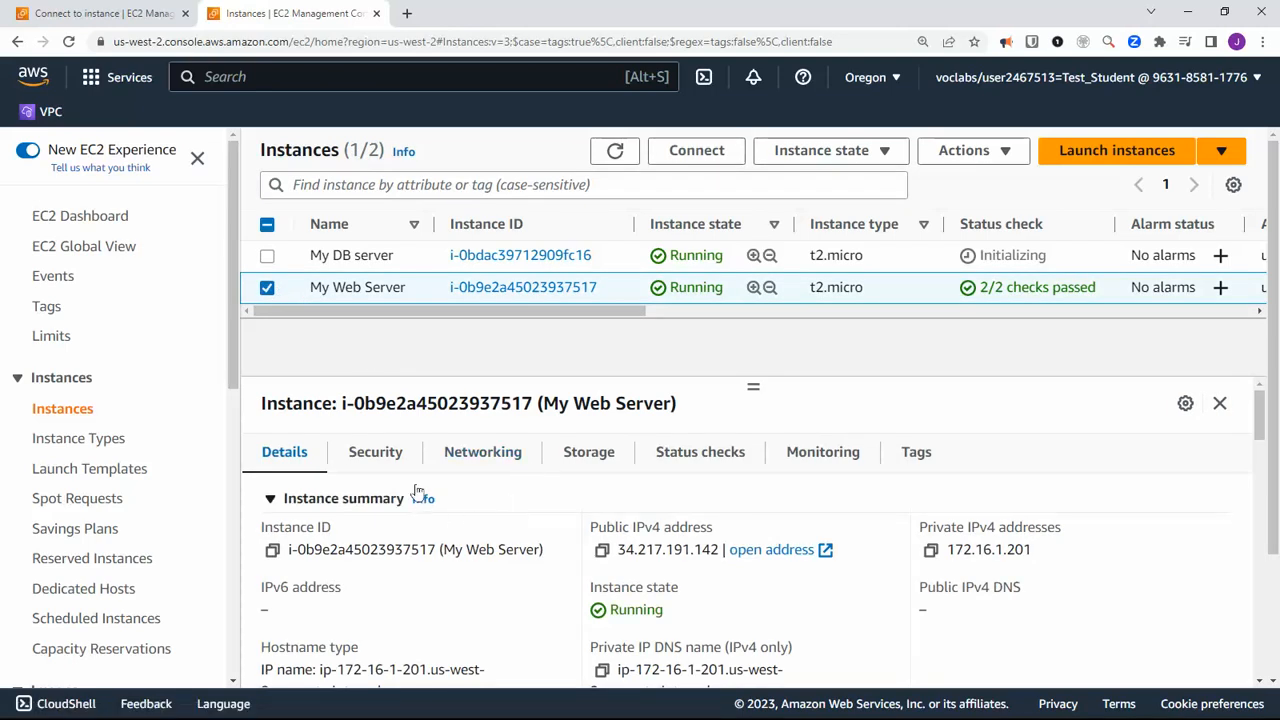
left_click(390, 455)
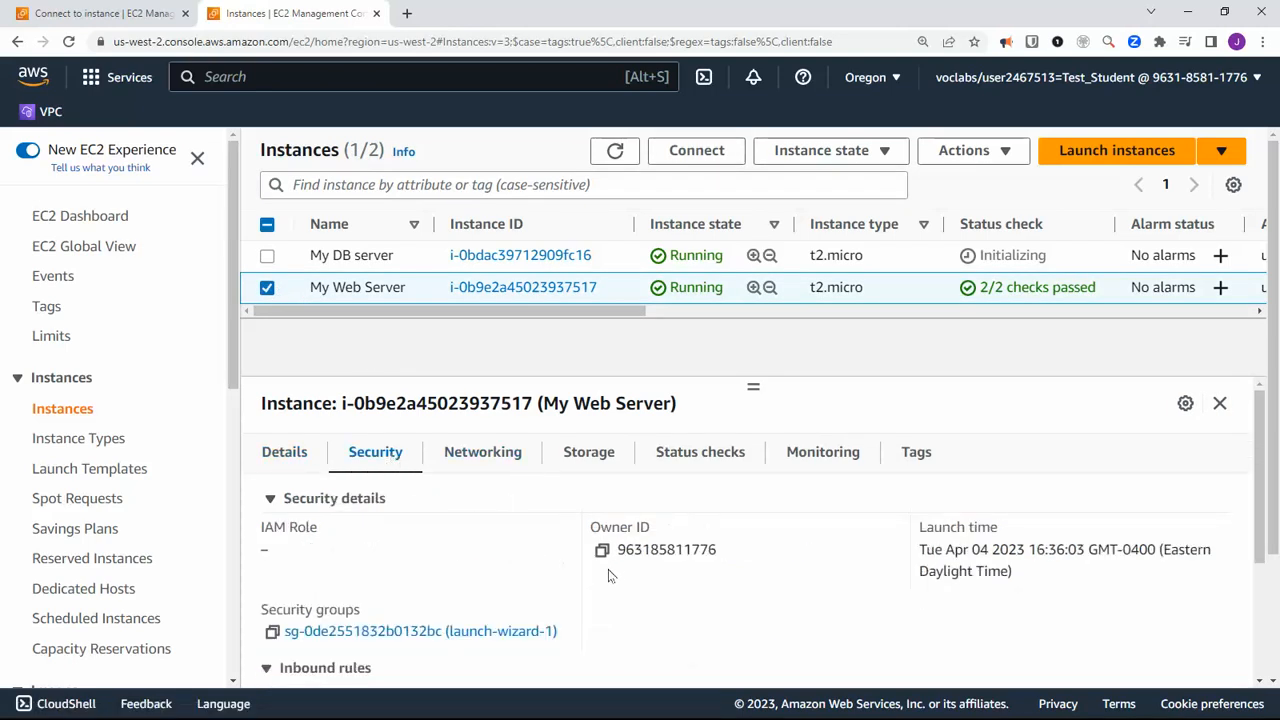
scroll(610, 576, "down", 1)
scroll(618, 540, "up", 1)
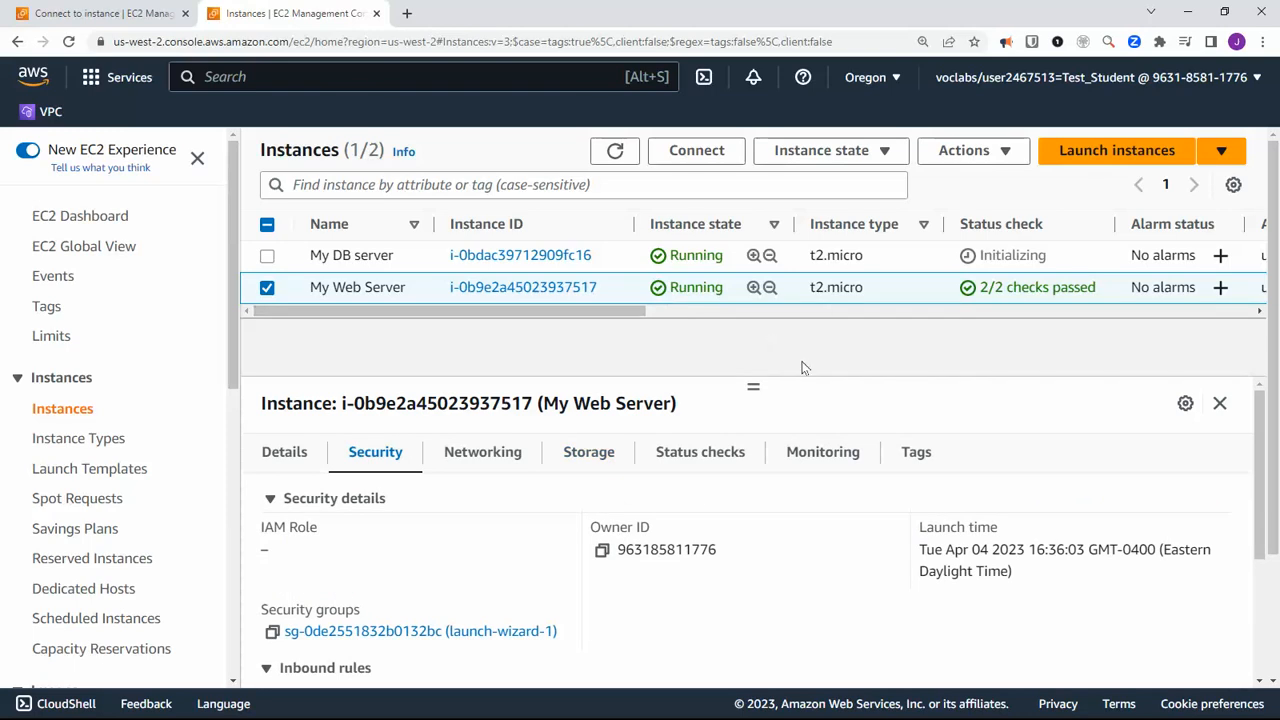